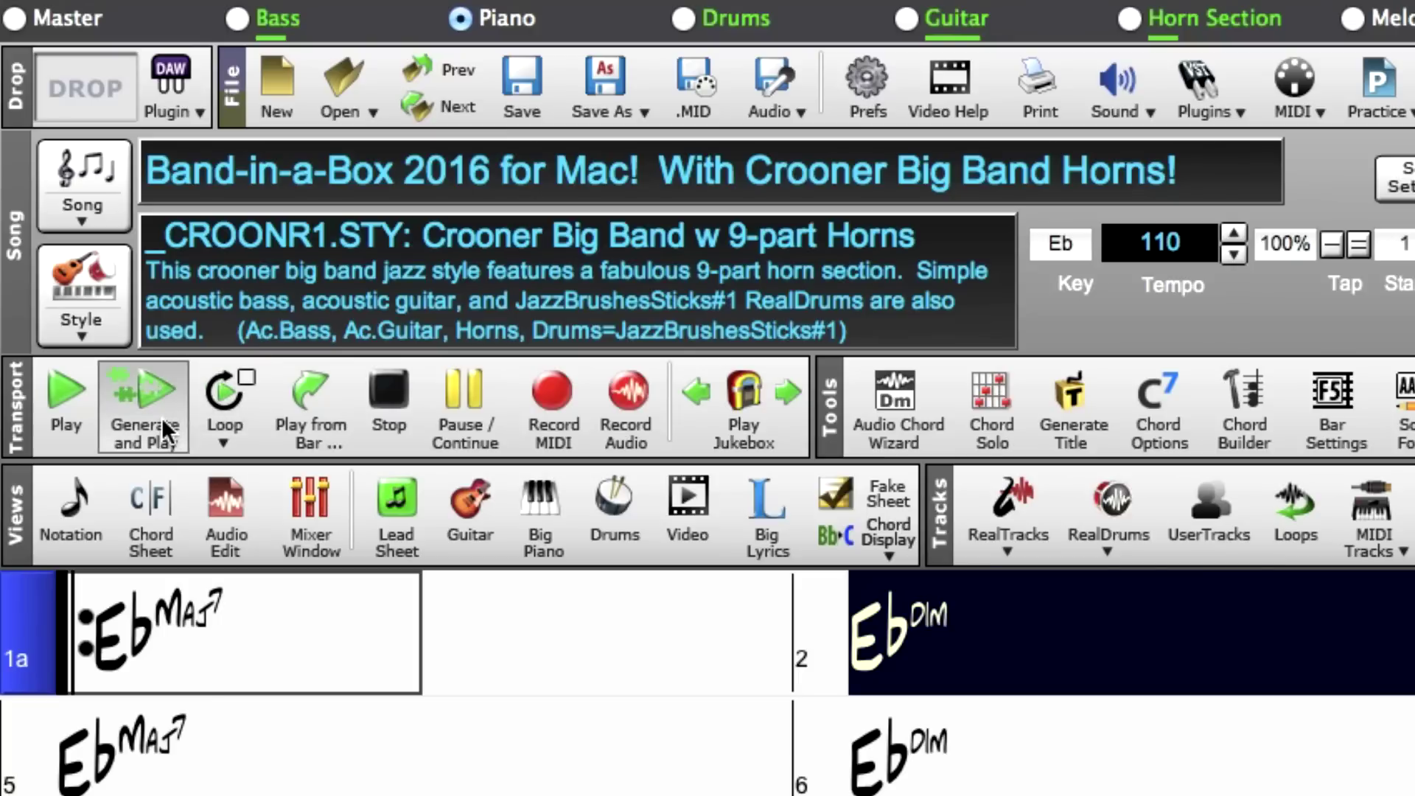
# Generate and play the Crooner Big Band song, and stop its playback.
pyautogui.click(161, 417)
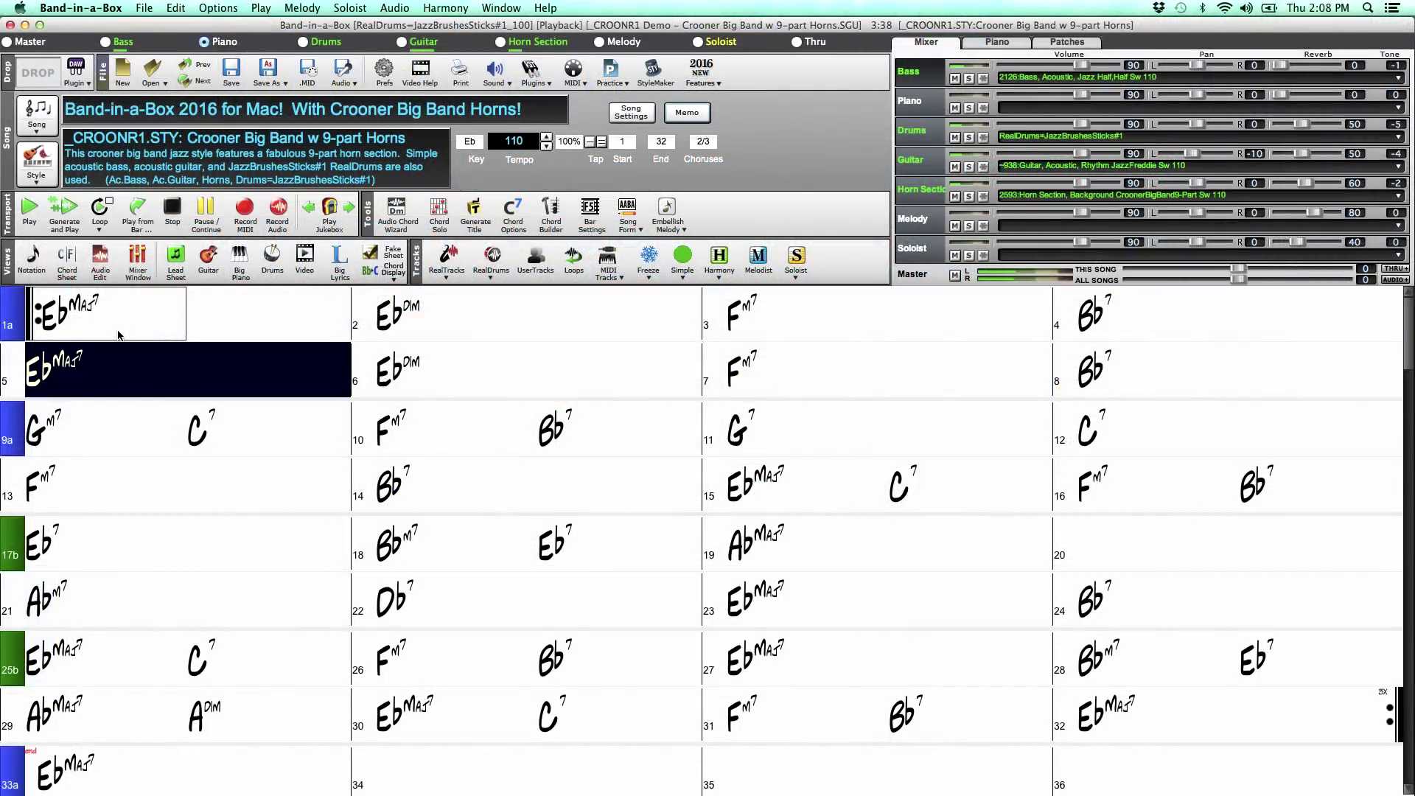
pyautogui.click(174, 213)
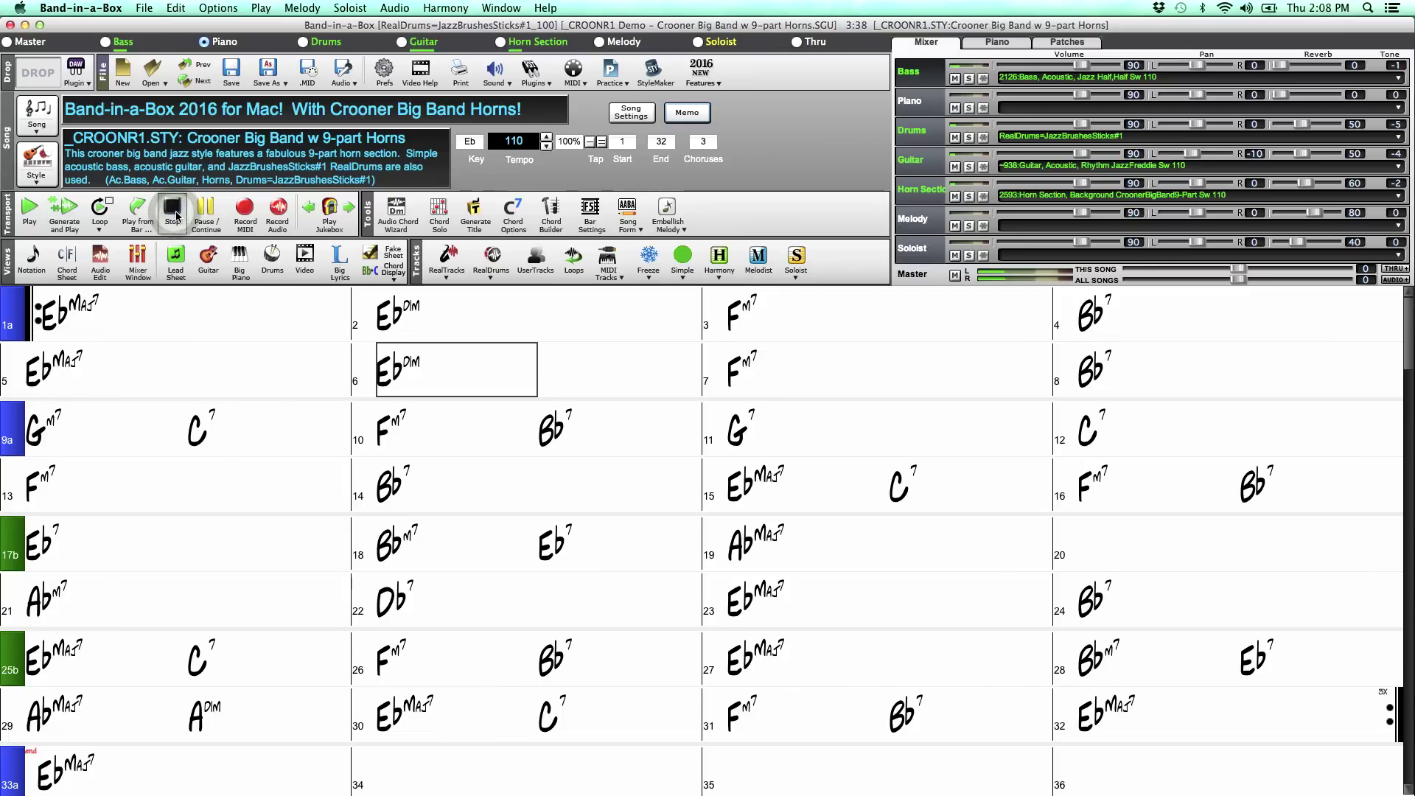
# Enter the chords Dm7b5 in bar 1 and G7 in bar 2 of the chord sheet.
pyautogui.write('Dm7b5')
pyautogui.press('Return')
pyautogui.press('Right')
pyautogui.write('G')
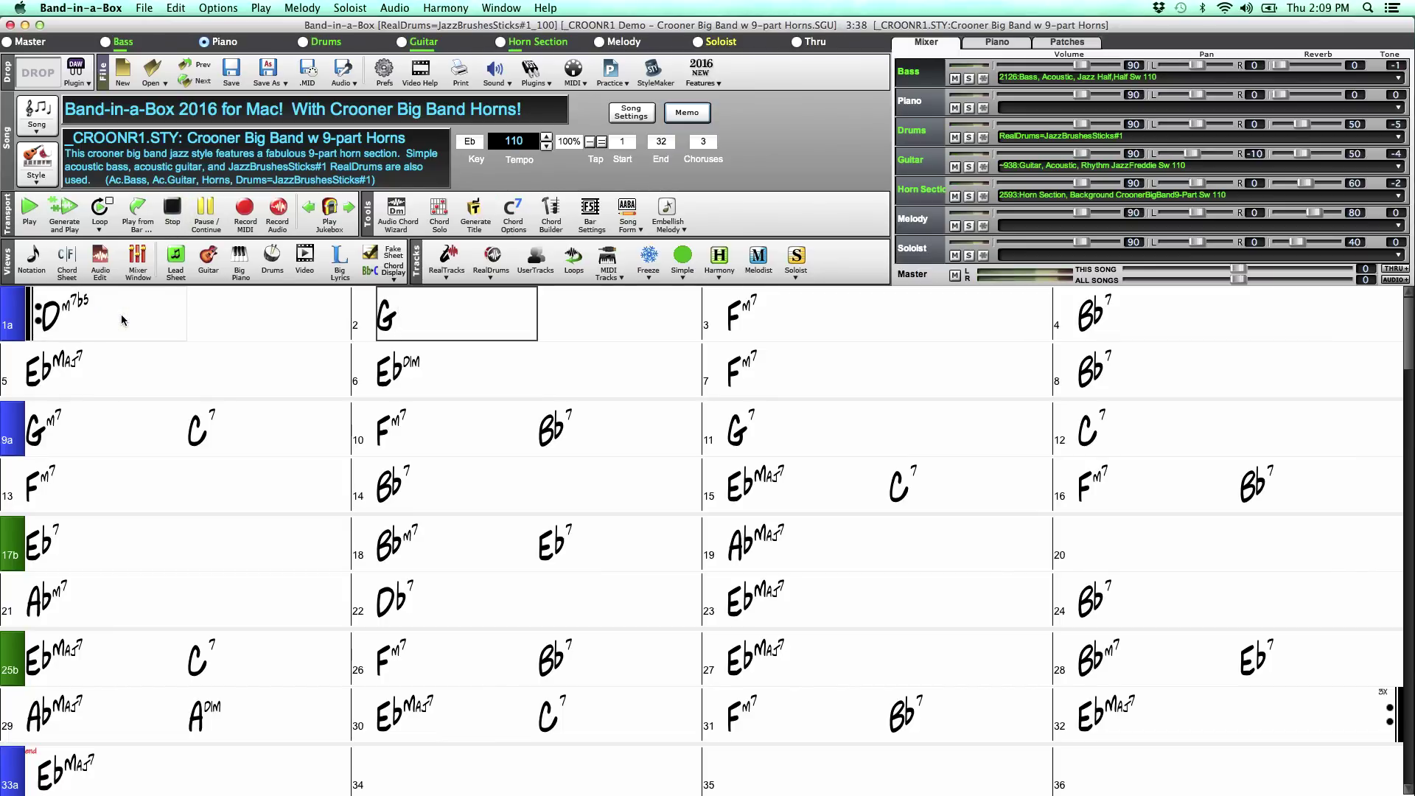
pyautogui.write('7')
pyautogui.press('Return')
pyautogui.press('Right')
# Enter Cm and CmMaj7 in bar 3 of the chord sheet, followed by Cm7 and Bb7.
pyautogui.write('Cm')
pyautogui.press('Return')
pyautogui.write('C')
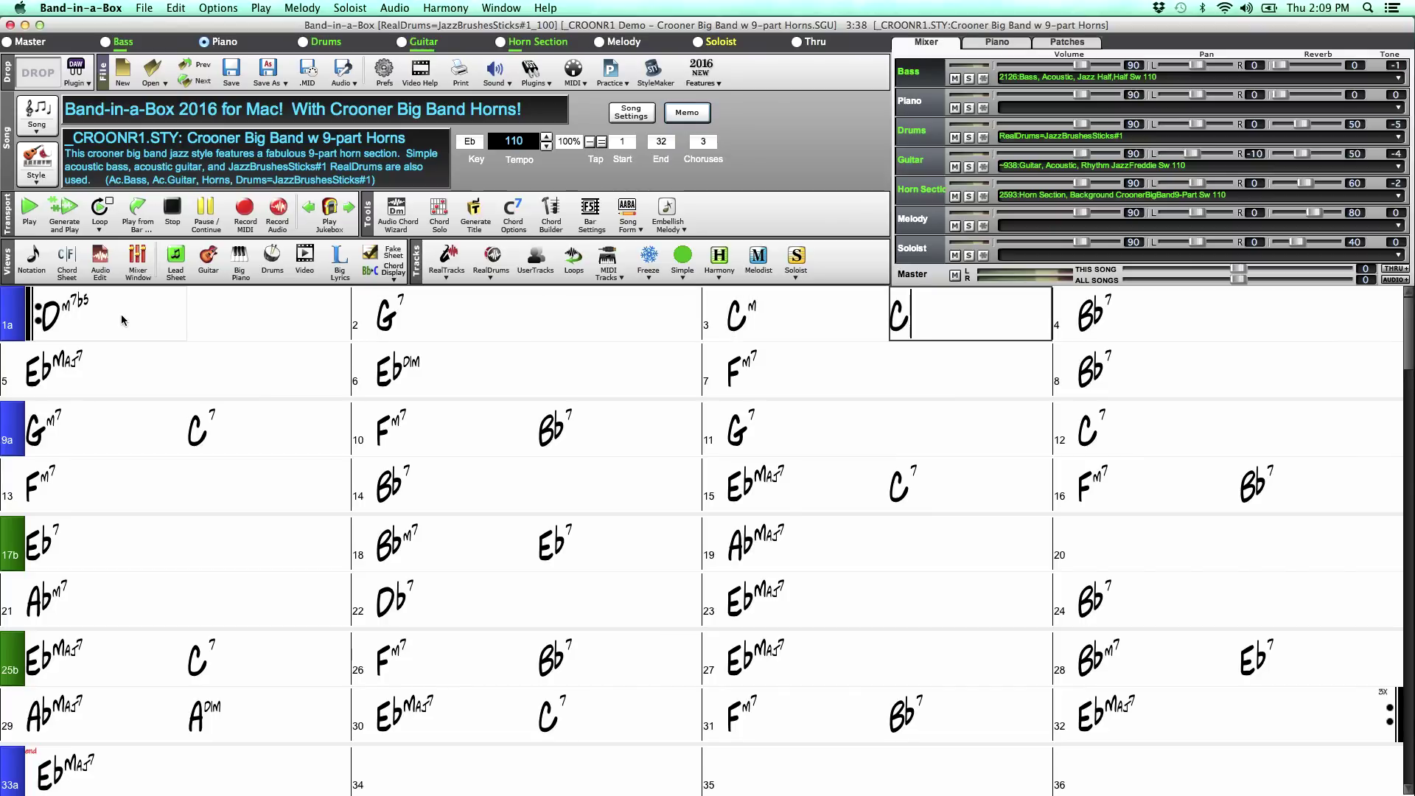
pyautogui.write('m CmMaj7')
pyautogui.press('Return')
pyautogui.write('Cm7')
pyautogui.press('Return')
pyautogui.write('Bb7')
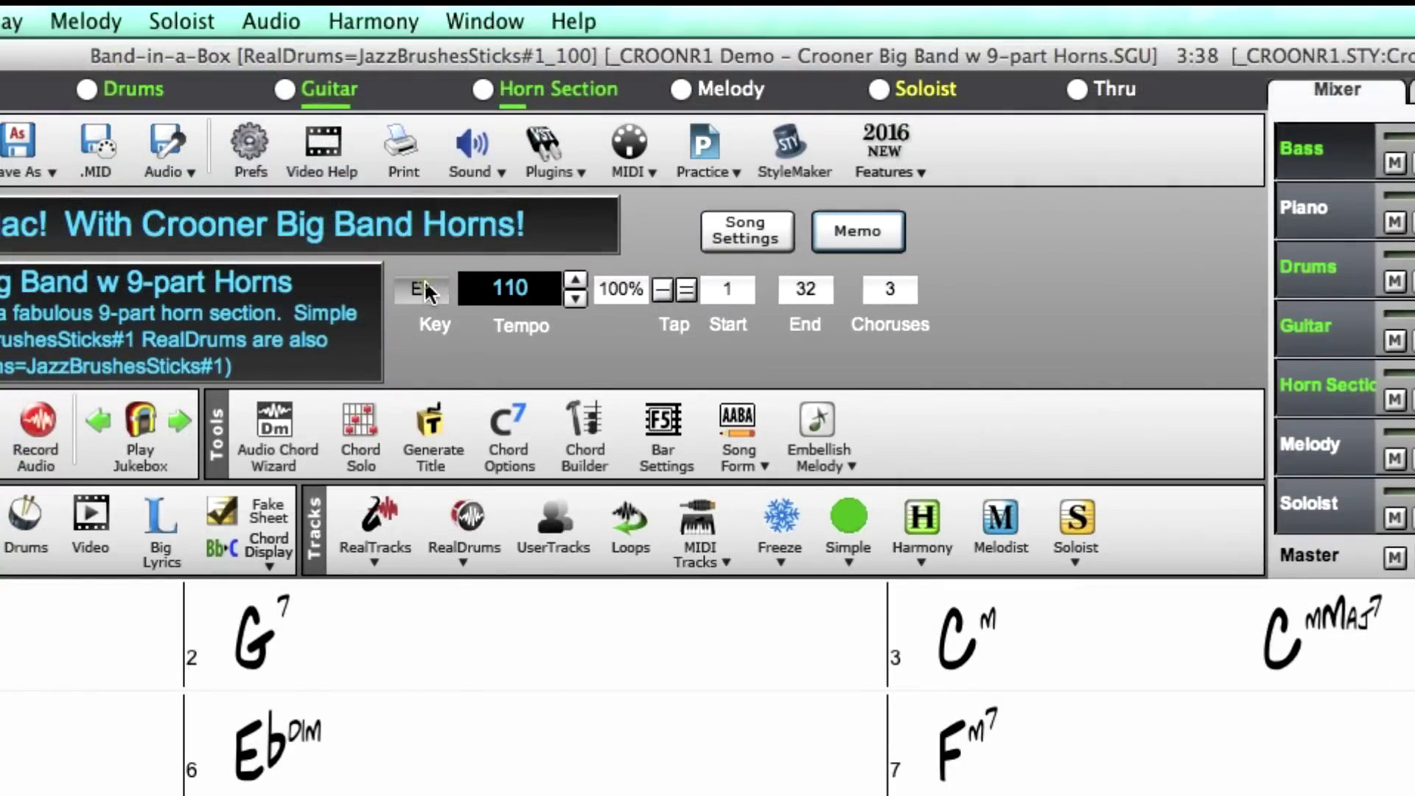
# Transpose the song to the key of Gb, and generate and play the arrangement.
pyautogui.click(423, 279)
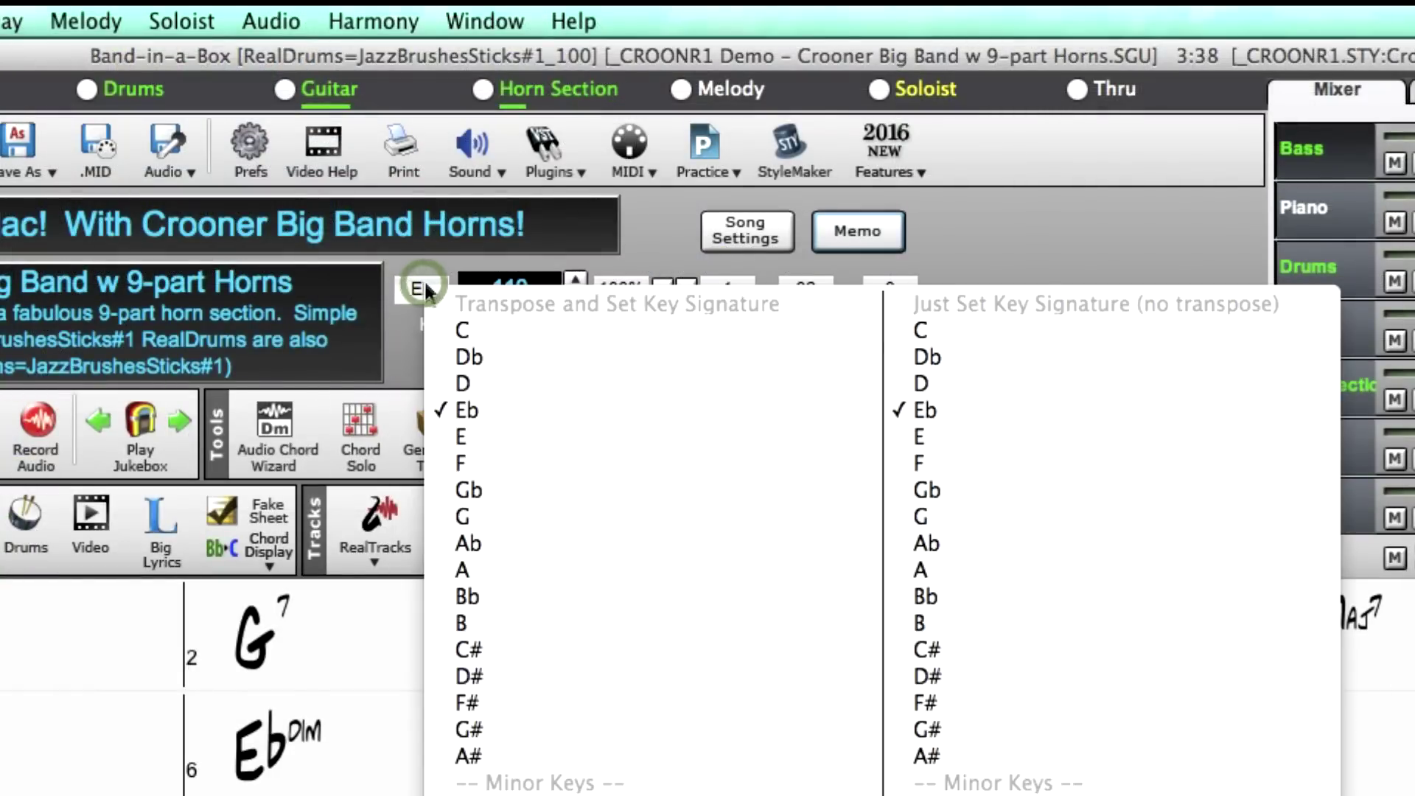
pyautogui.click(480, 492)
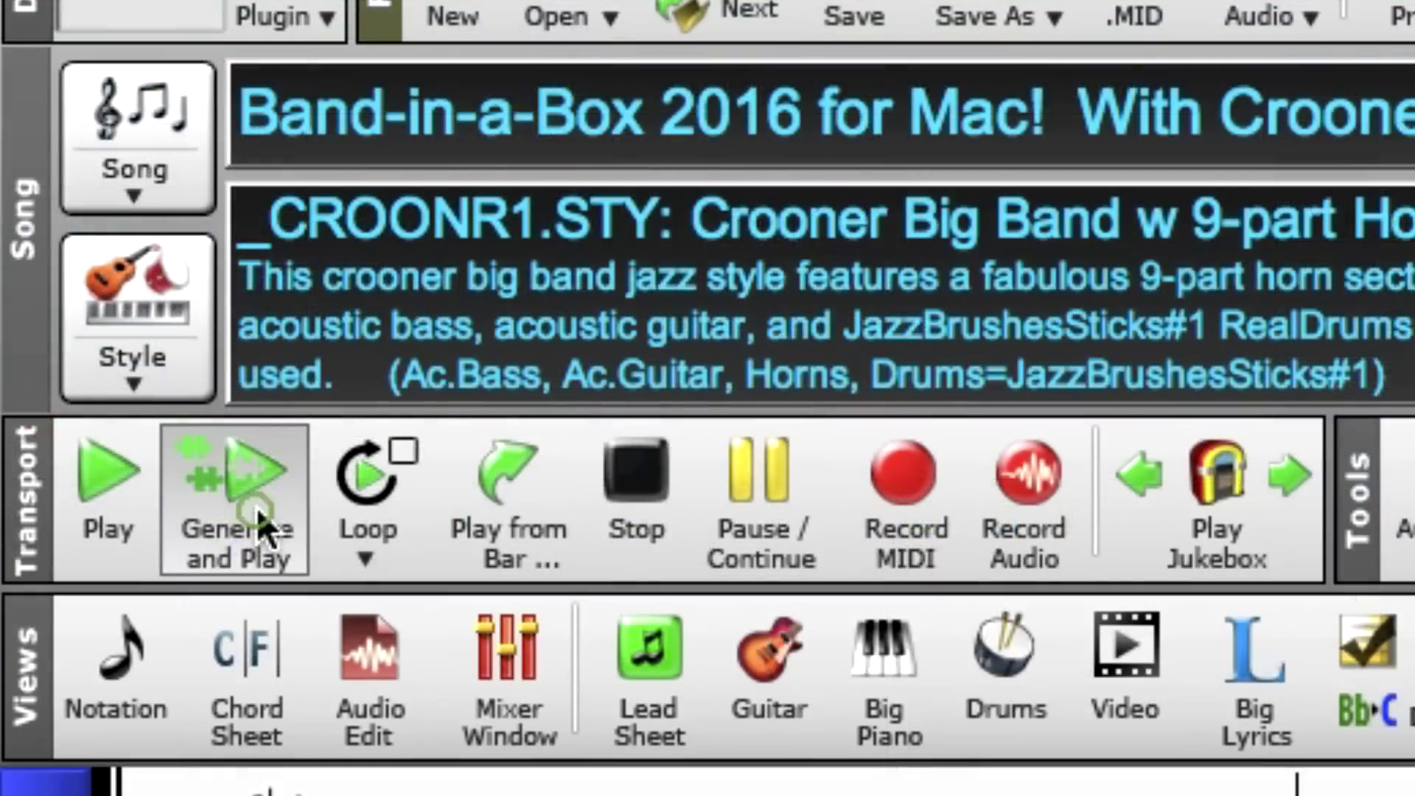
pyautogui.click(263, 497)
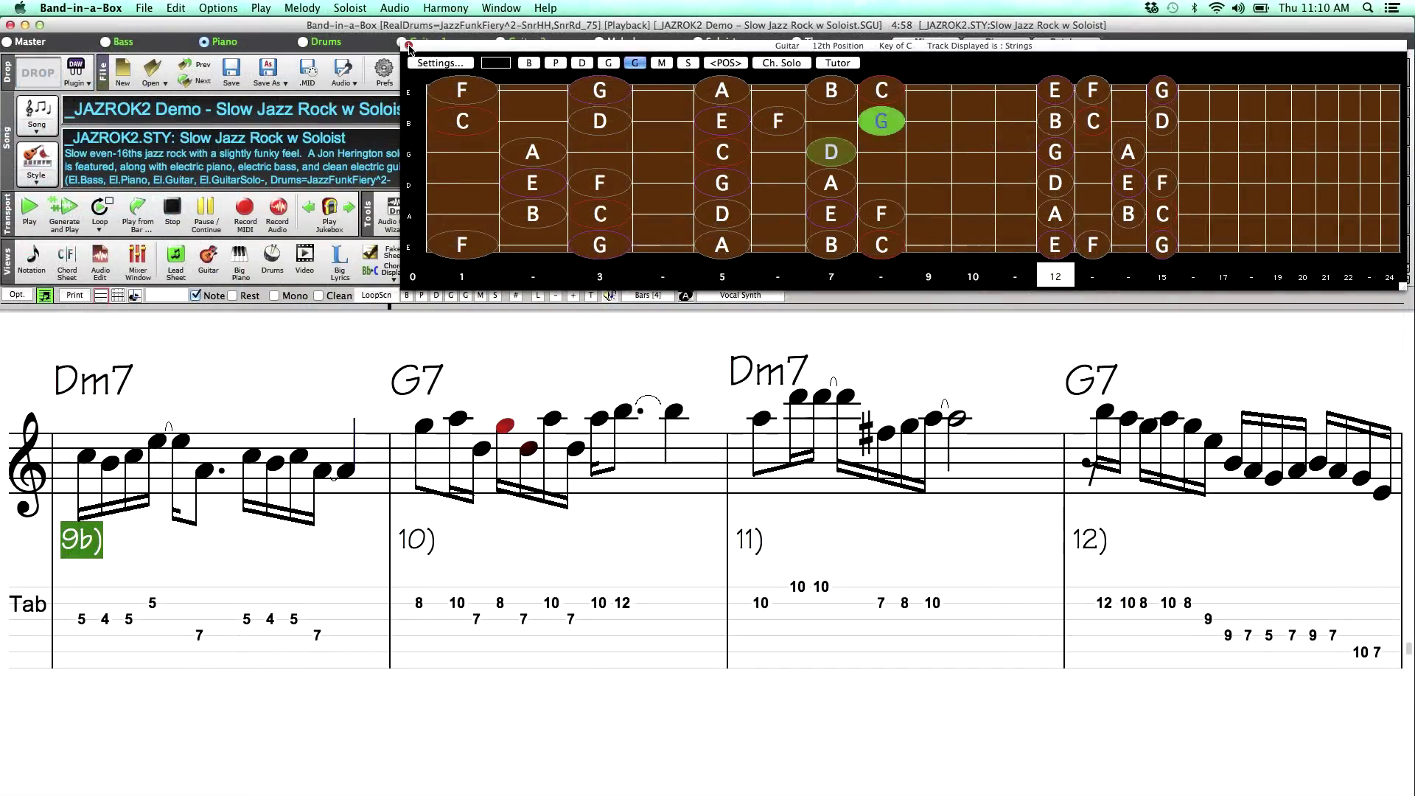
# Close the guitar fretboard and switch from the notation to the chord sheet.
pyautogui.click(408, 46)
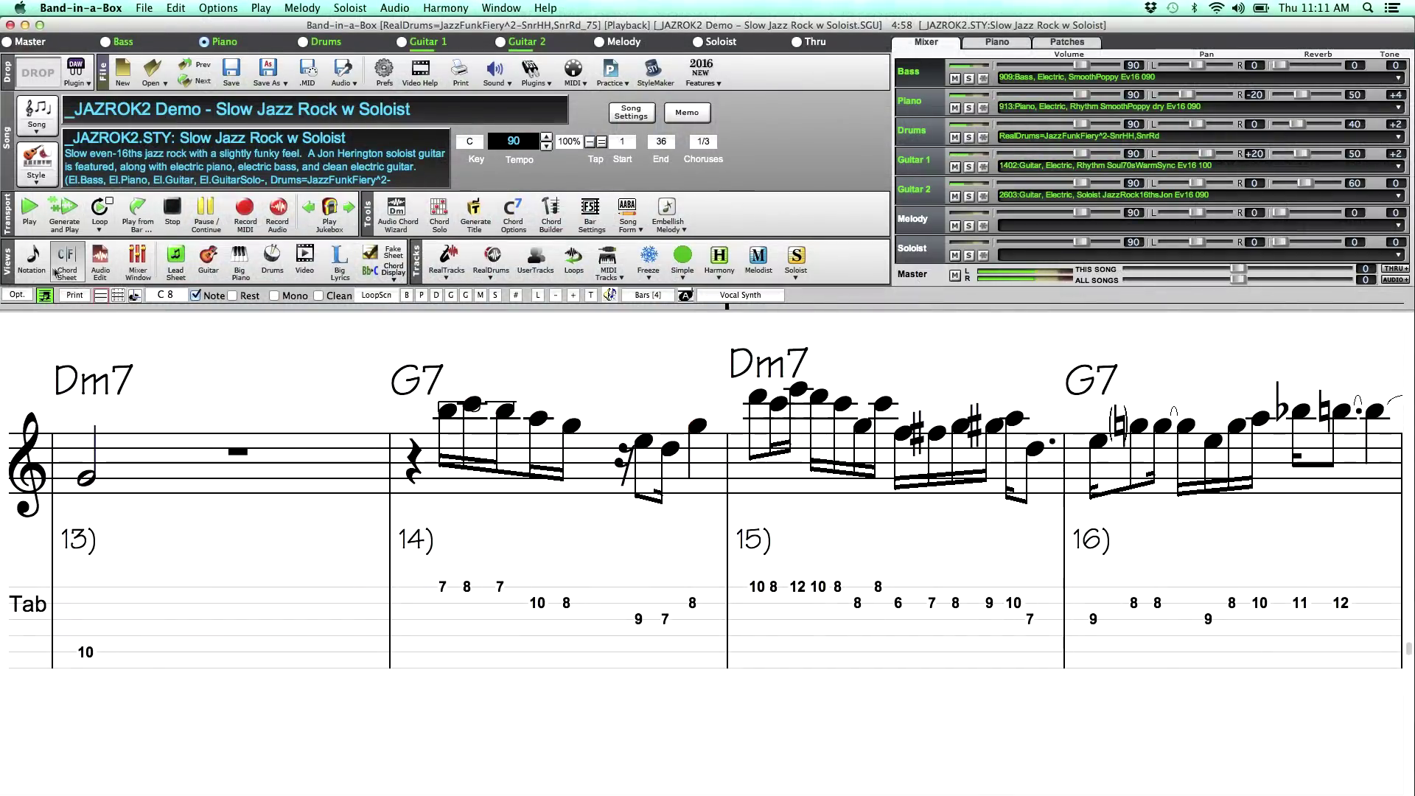
pyautogui.click(55, 273)
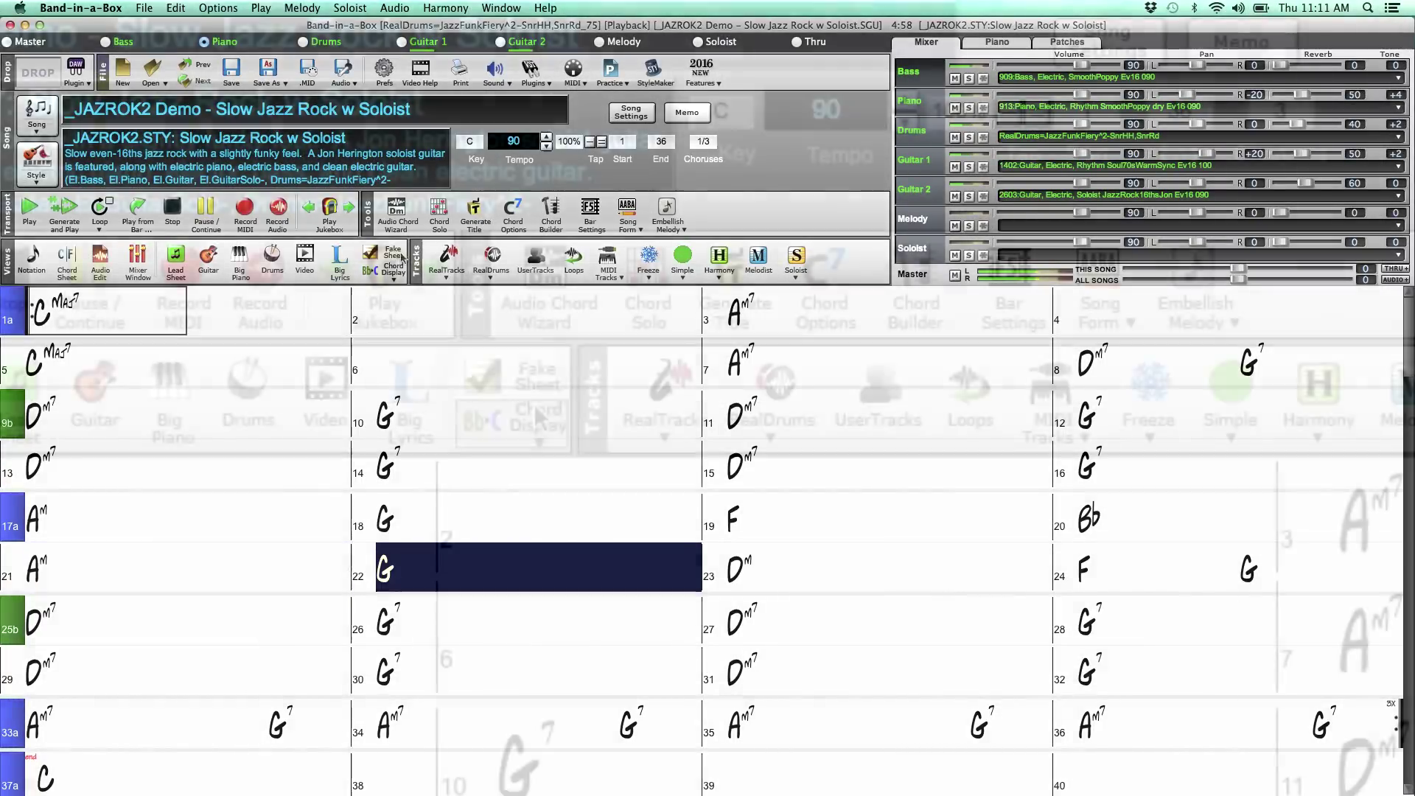
# Make a DS al Coda repeat with the DS after bar 24, the sign at bar 9 and the coda jump after bar 16.
pyautogui.click(391, 256)
pyautogui.click(597, 445)
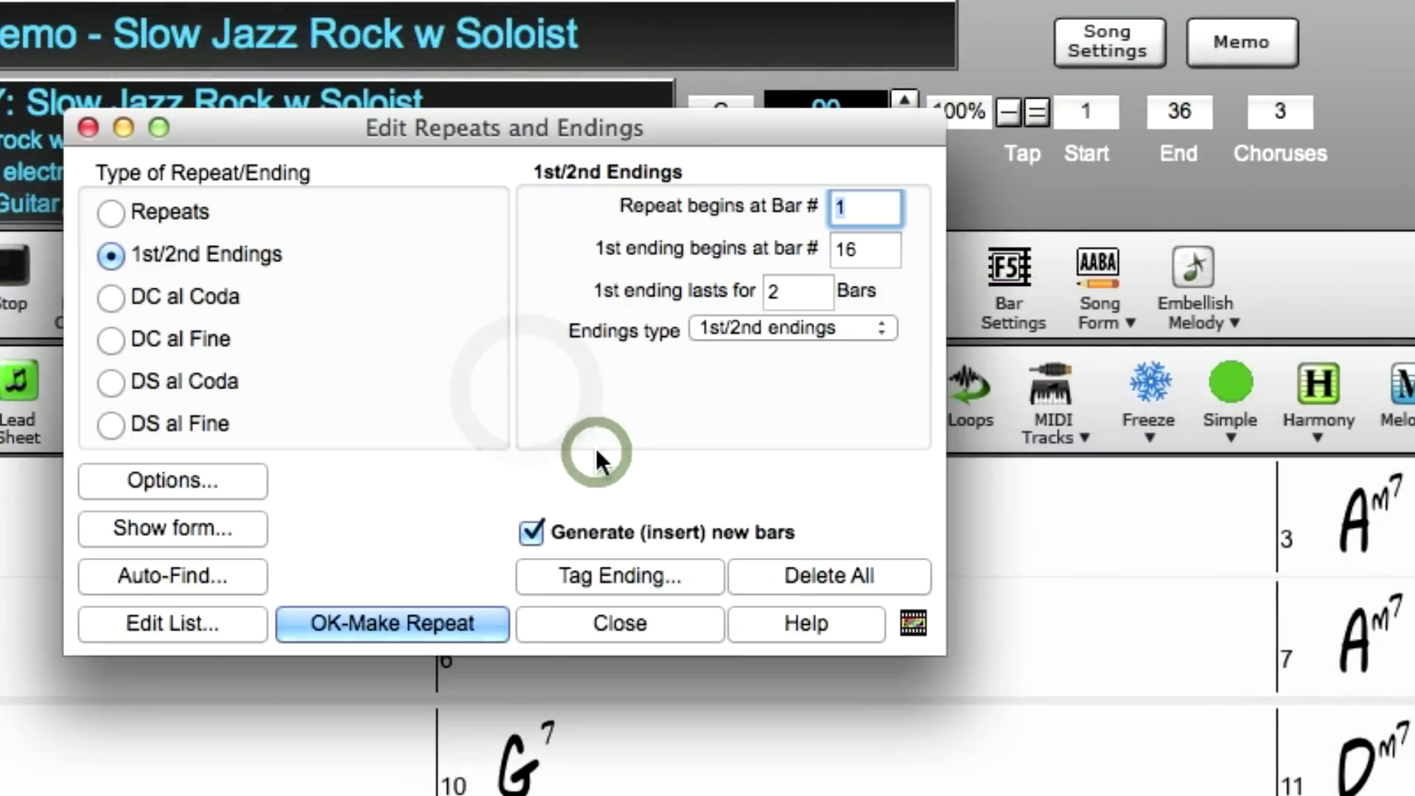
pyautogui.click(204, 381)
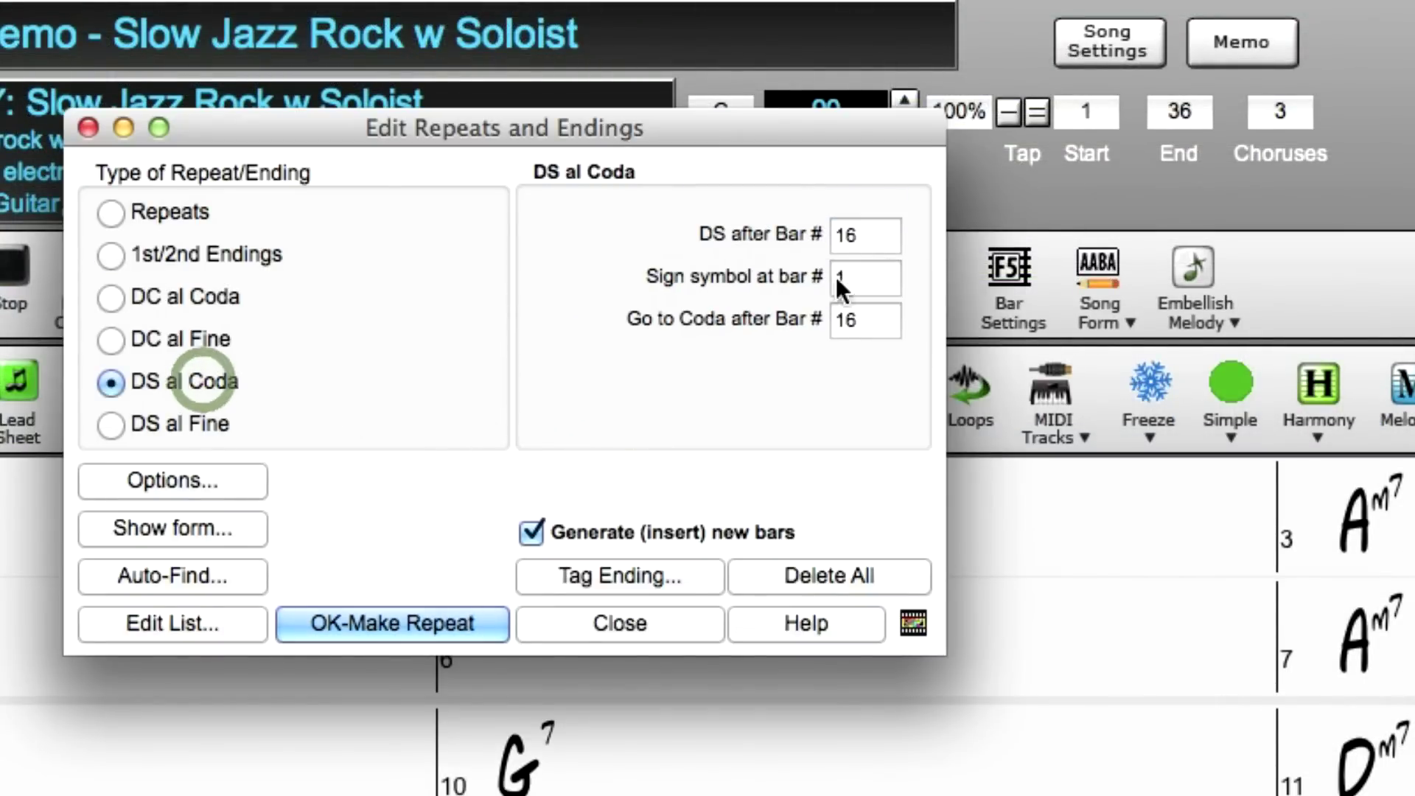
pyautogui.click(885, 237)
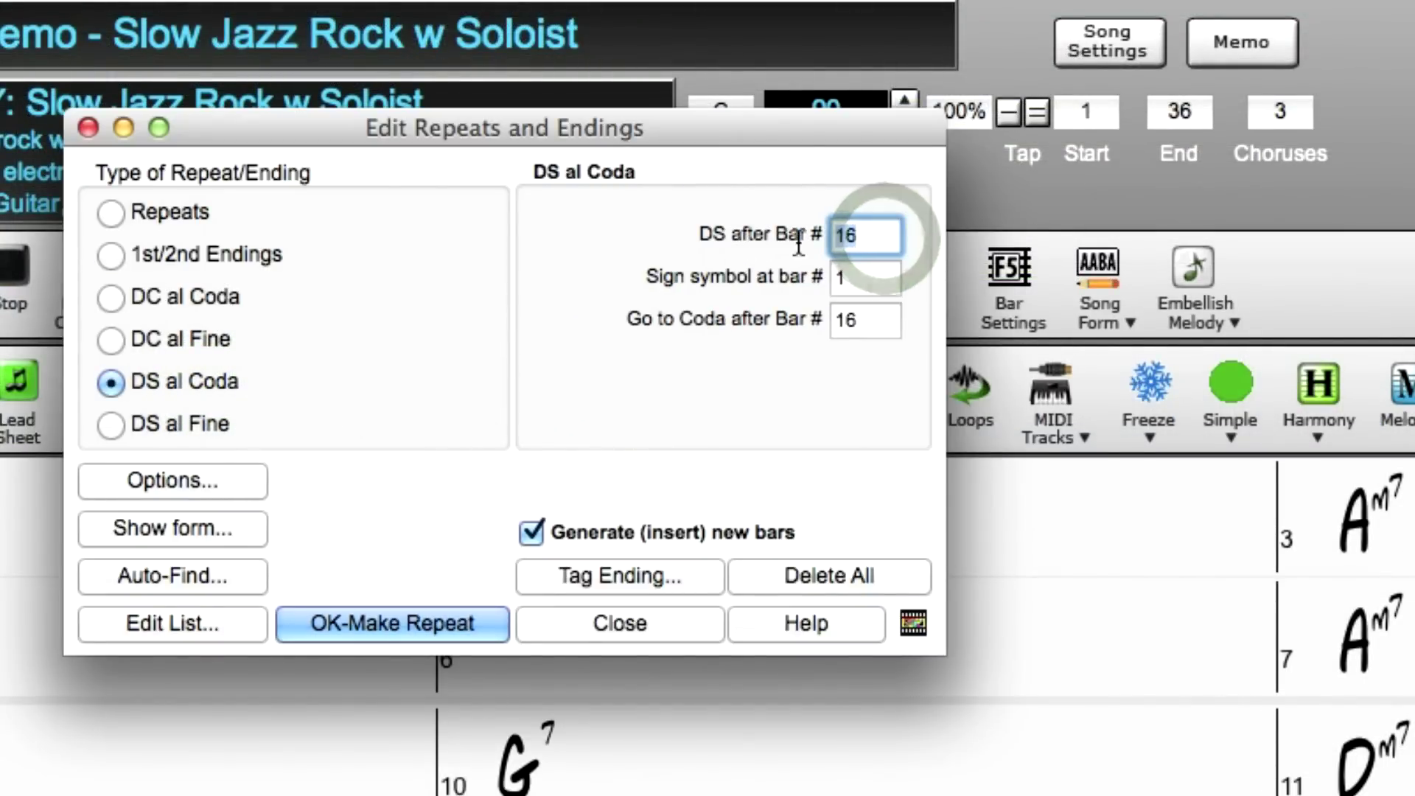
pyautogui.write('24')
pyautogui.press('Tab')
pyautogui.write('9')
pyautogui.press('Tab')
pyautogui.click(855, 320)
pyautogui.click(417, 612)
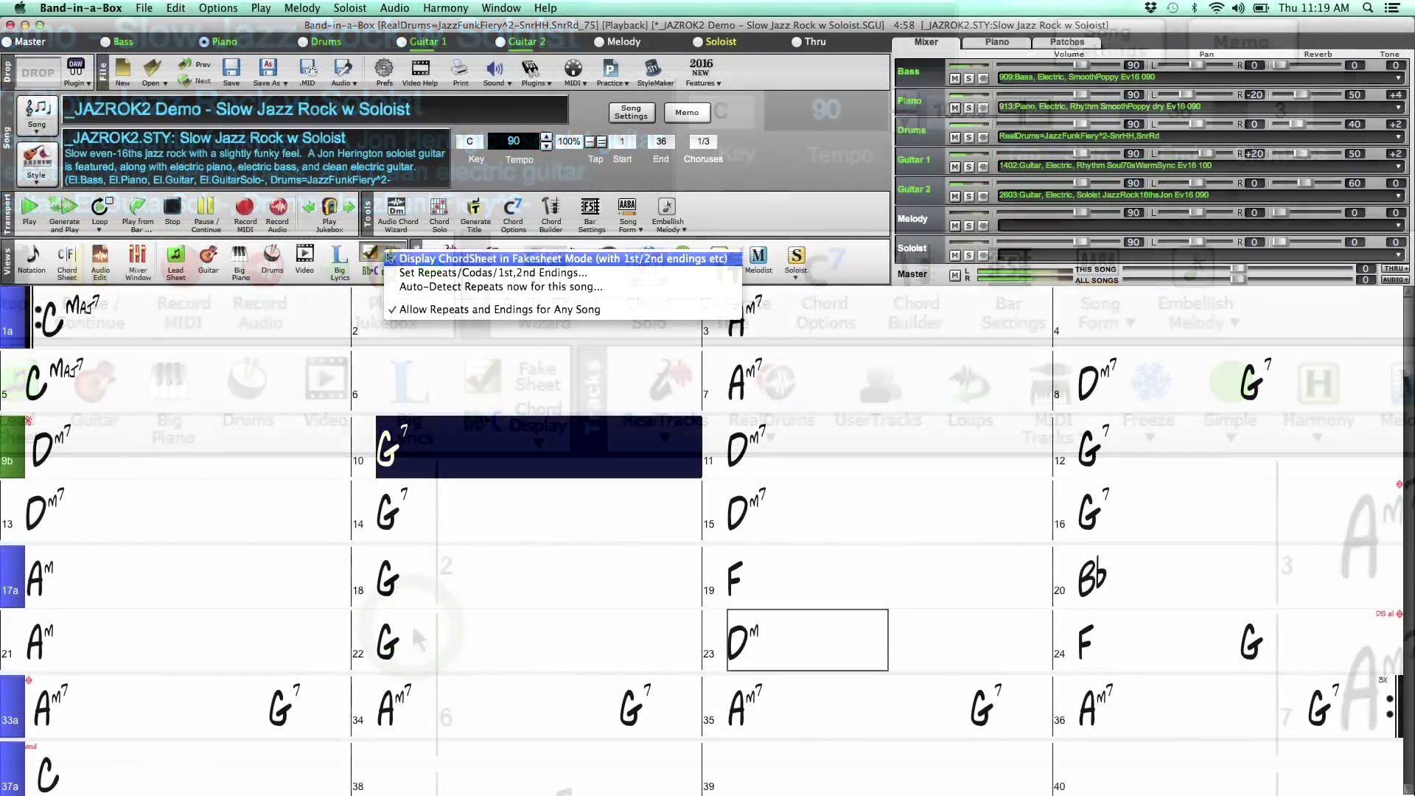
# Turn fake sheet mode off to view the full linear chord sheet, and turn it back on.
pyautogui.click(390, 259)
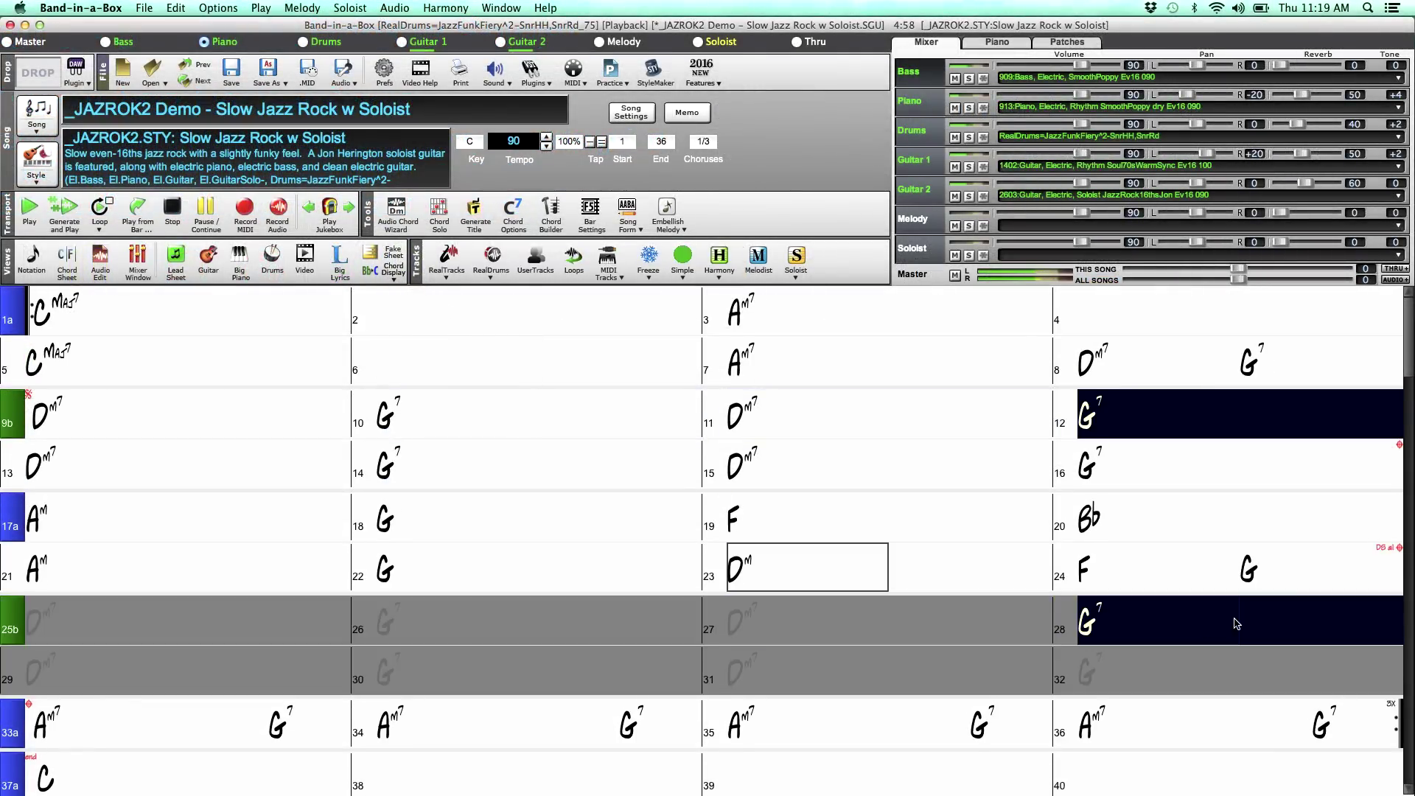
pyautogui.click(400, 253)
pyautogui.click(423, 258)
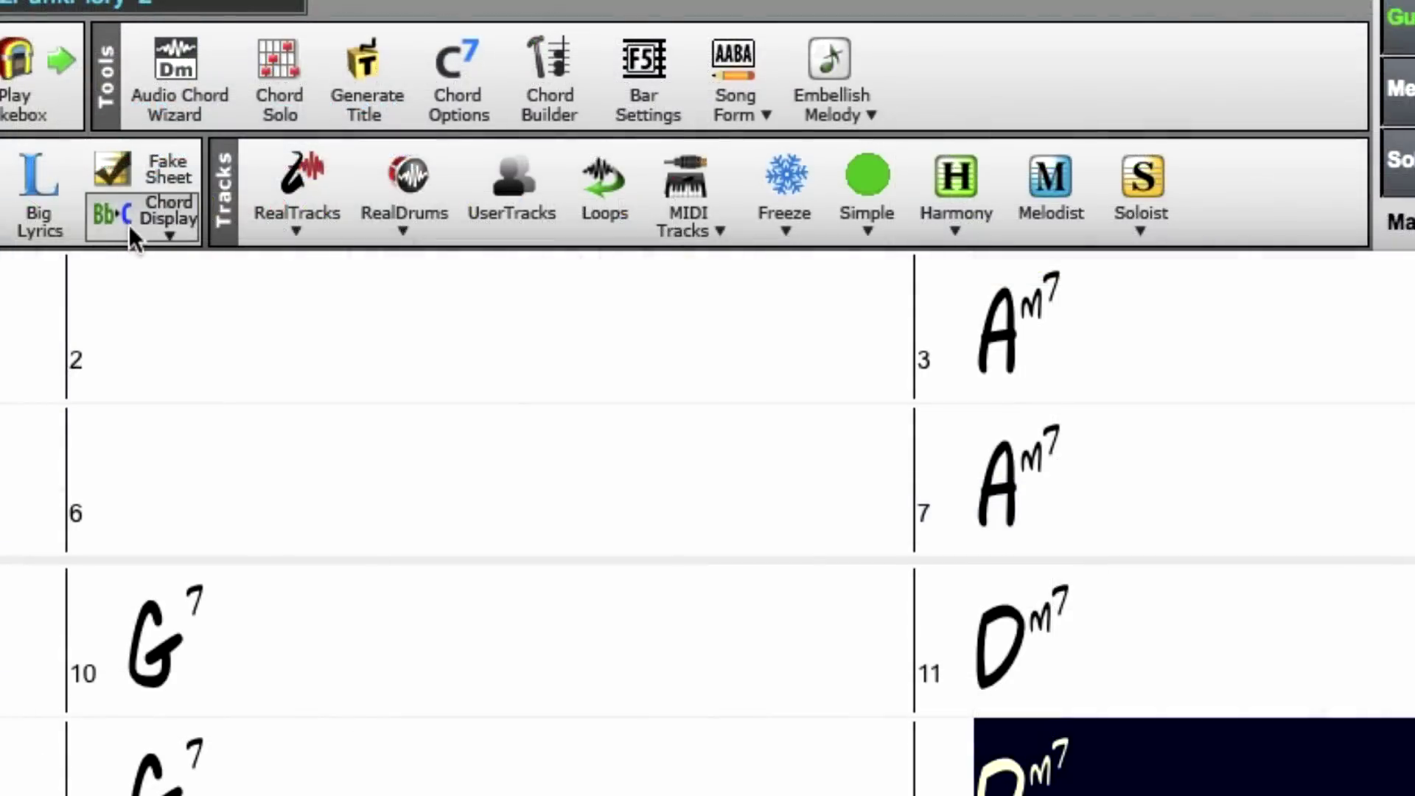
# Add the Nashville Notation layer to the chord display.
pyautogui.click(378, 275)
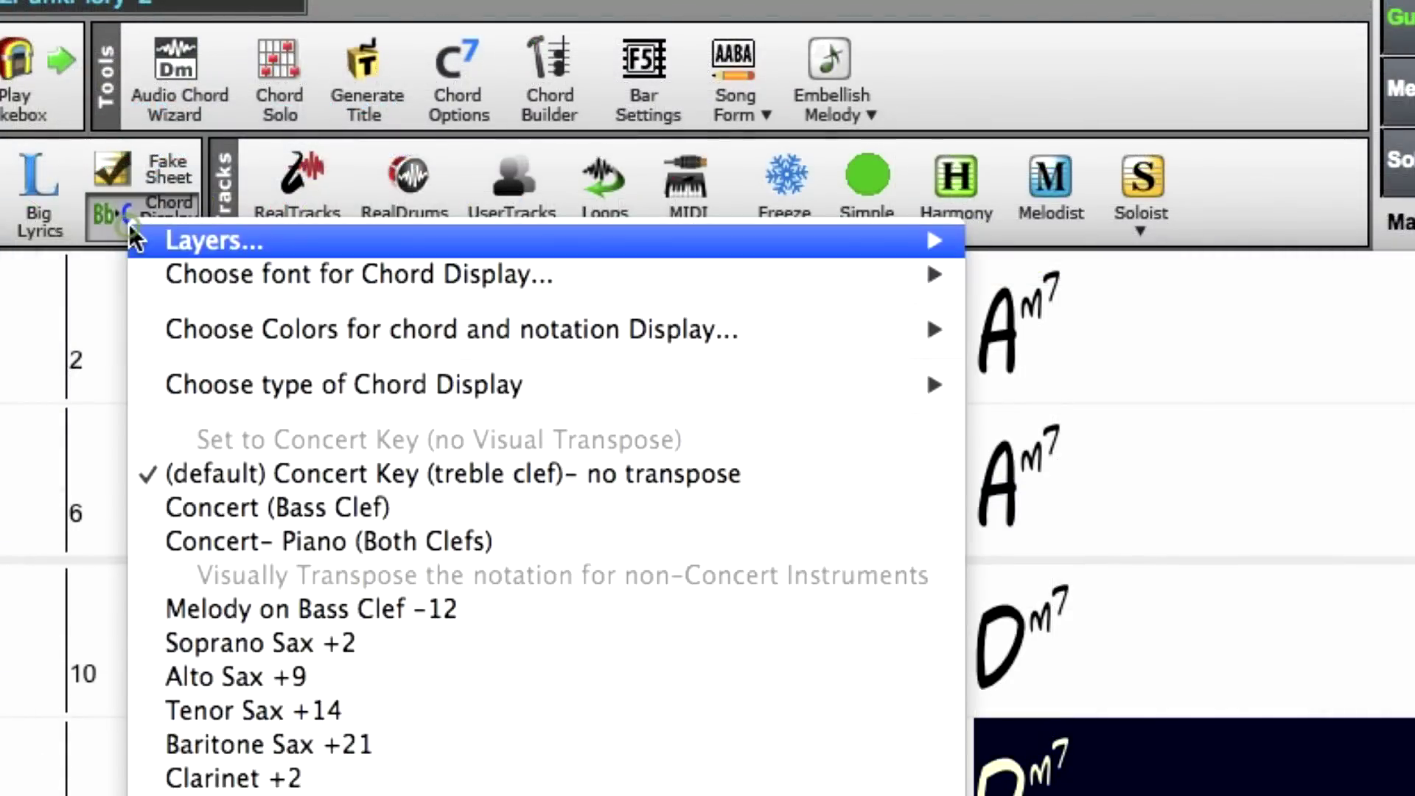
pyautogui.moveTo(308, 255)
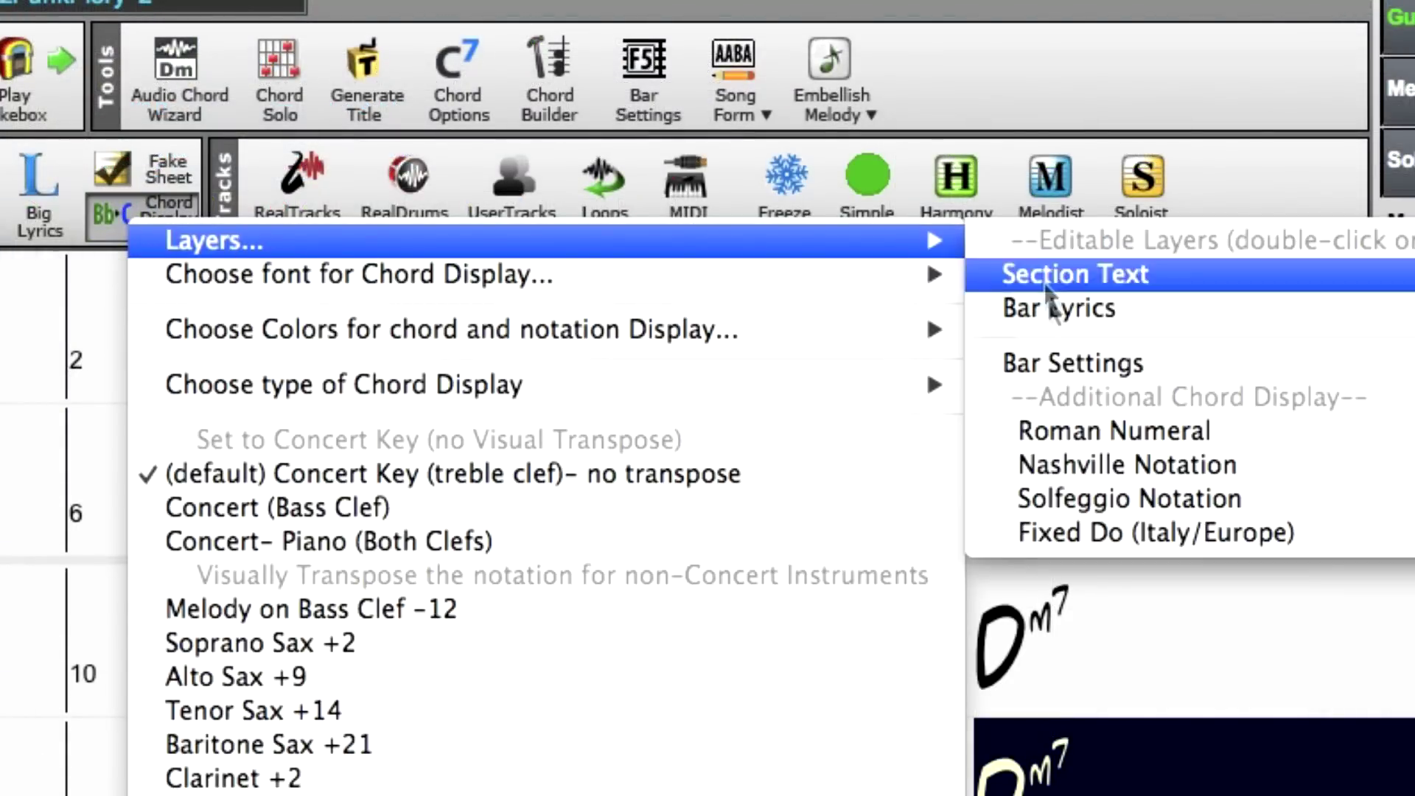
pyautogui.click(1135, 468)
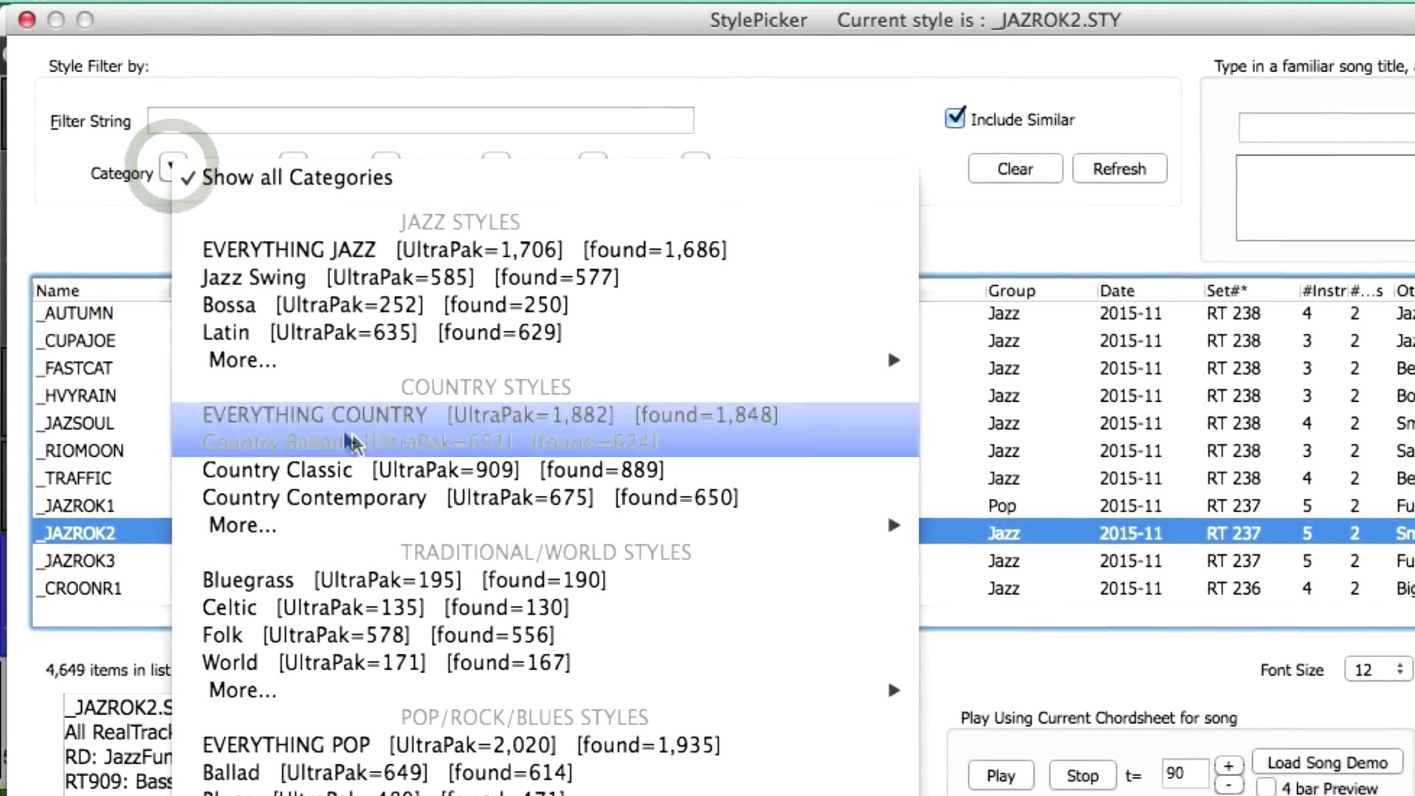
# Filter the StylePicker by the Country Ballad category and the Sw16 (Swing 16ths) feel.
pyautogui.click(467, 457)
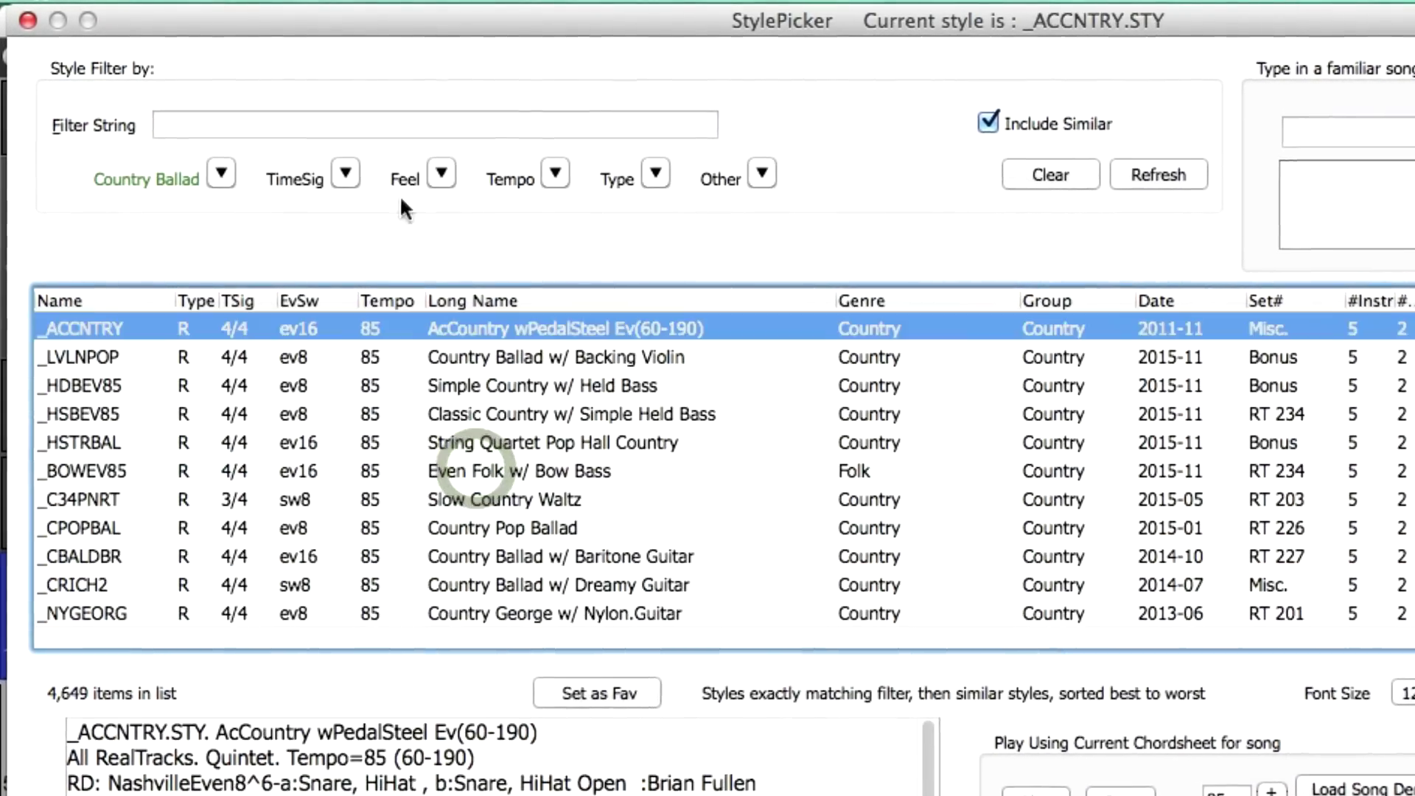
pyautogui.click(450, 178)
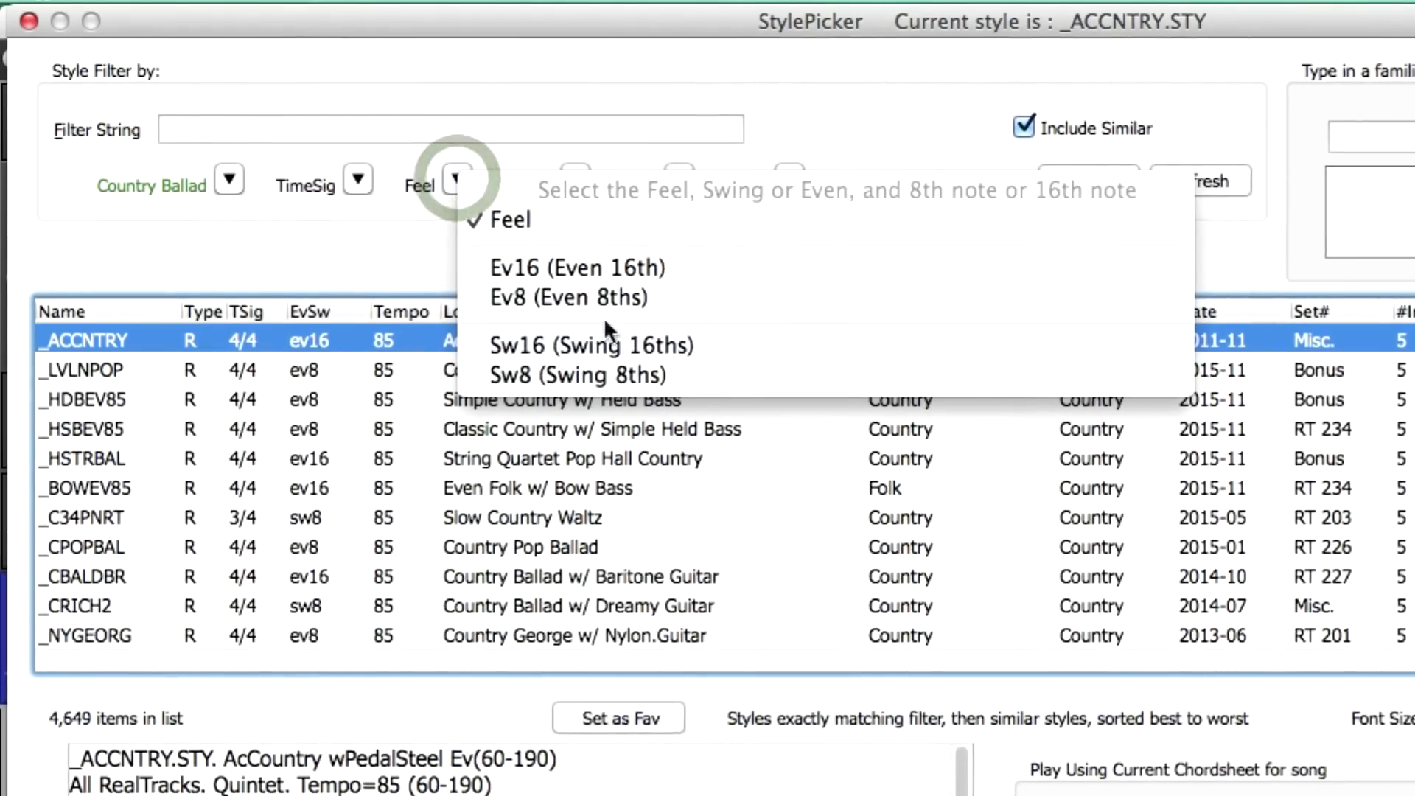
pyautogui.click(718, 353)
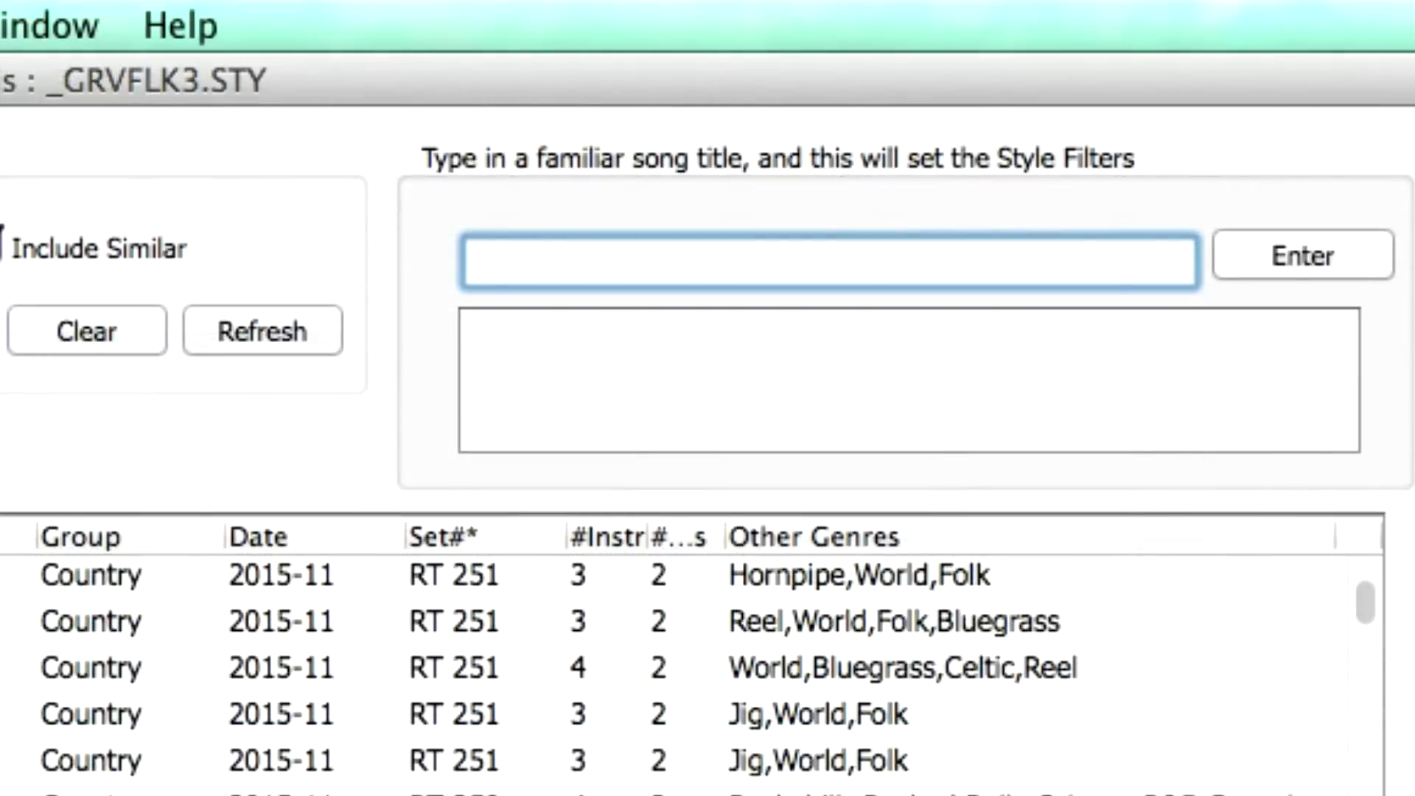
# Look up the familiar song title "amazing gra" and pick Amazing Grace [American Trad] to set the style filters.
pyautogui.write('amazing gra')
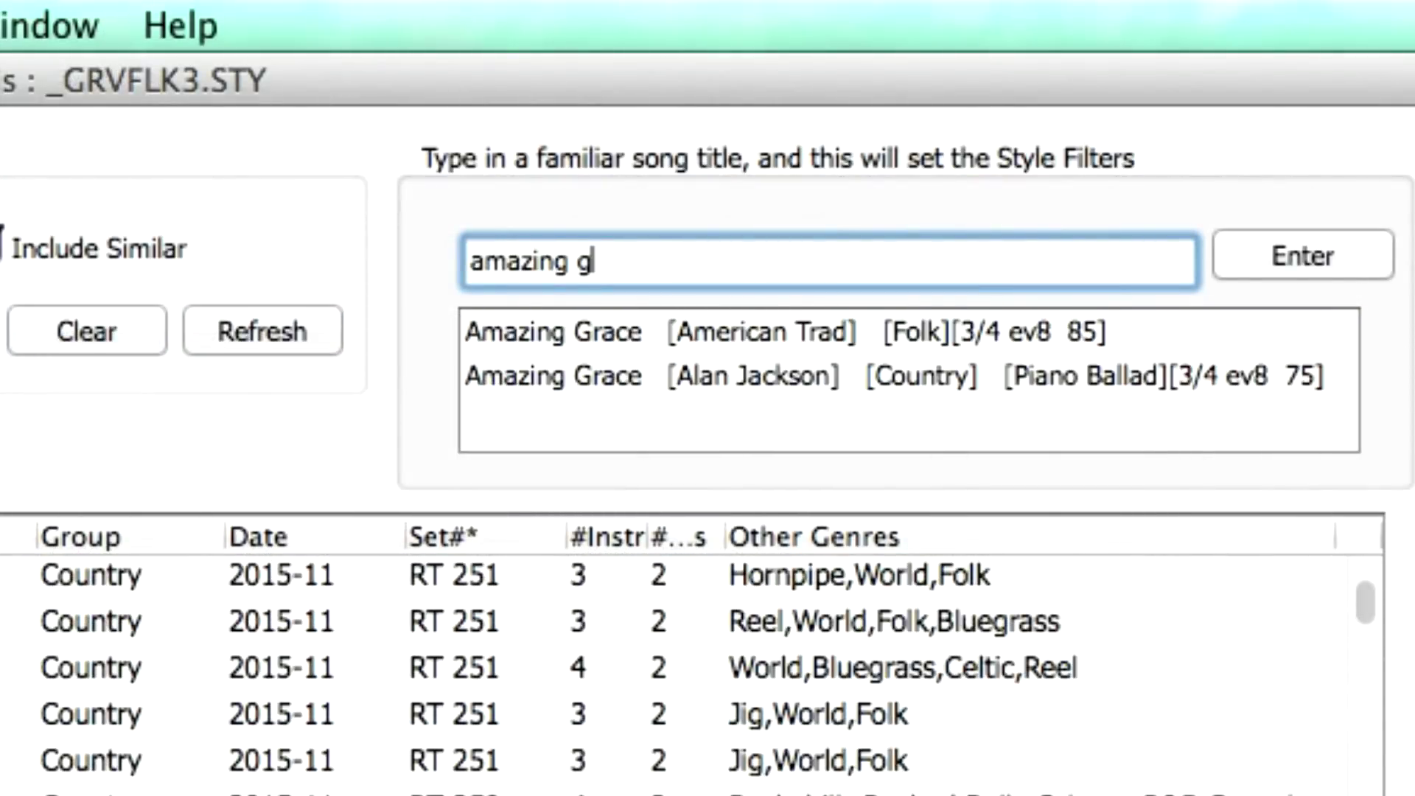
pyautogui.click(669, 339)
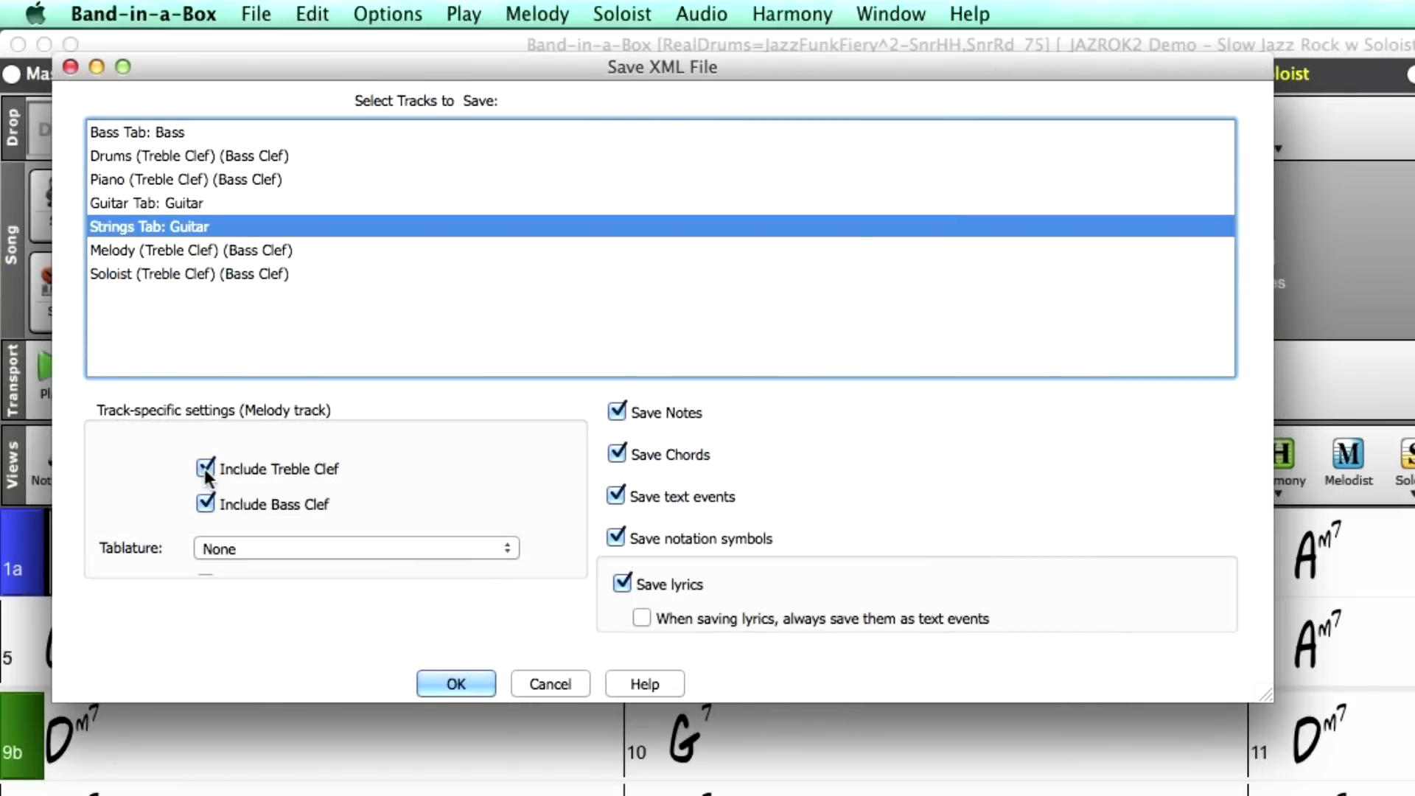
# Exclude the treble and bass clefs for the Strings guitar track in the XML export, and open its tablature choices.
pyautogui.click(207, 469)
pyautogui.click(208, 504)
pyautogui.click(235, 549)
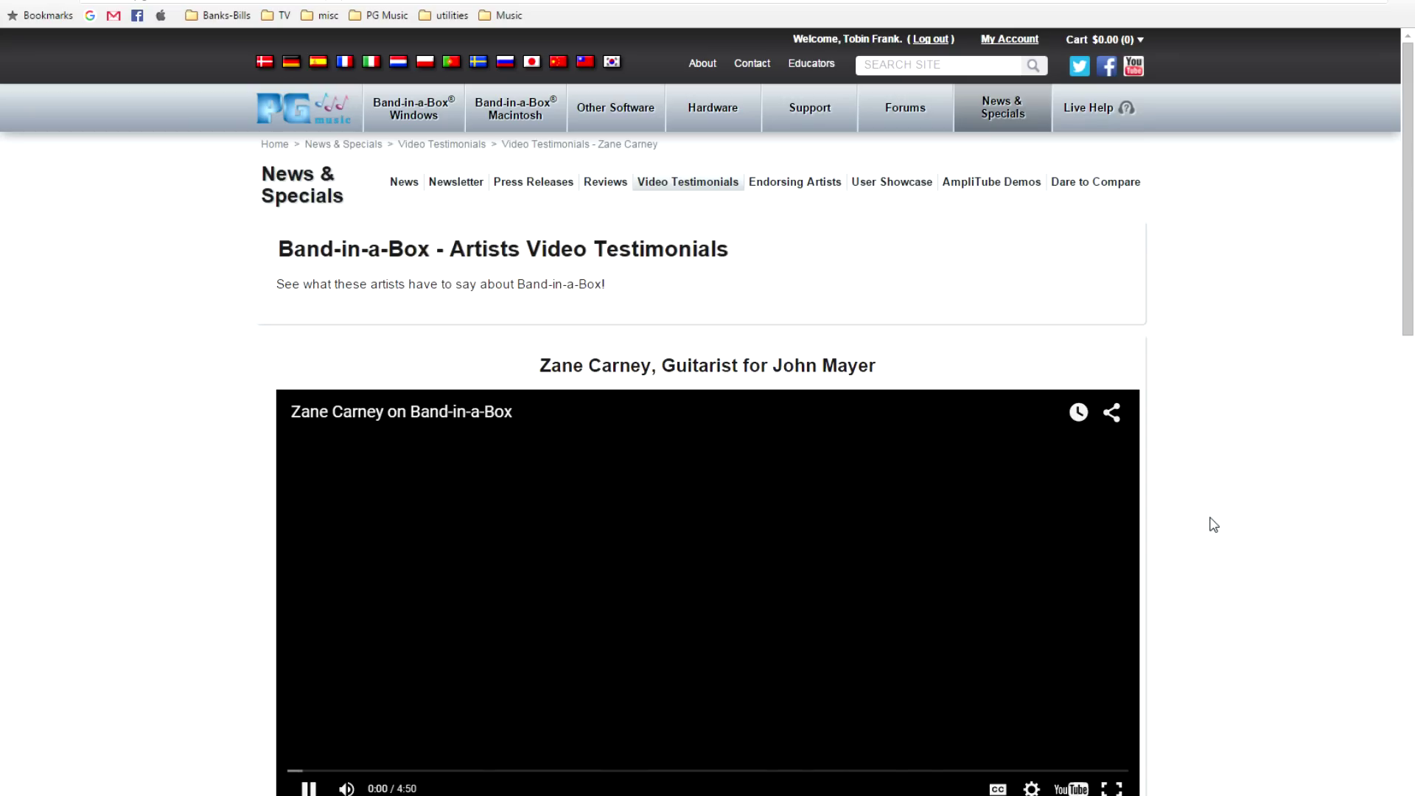
pyautogui.scroll(-2, 1212, 523)
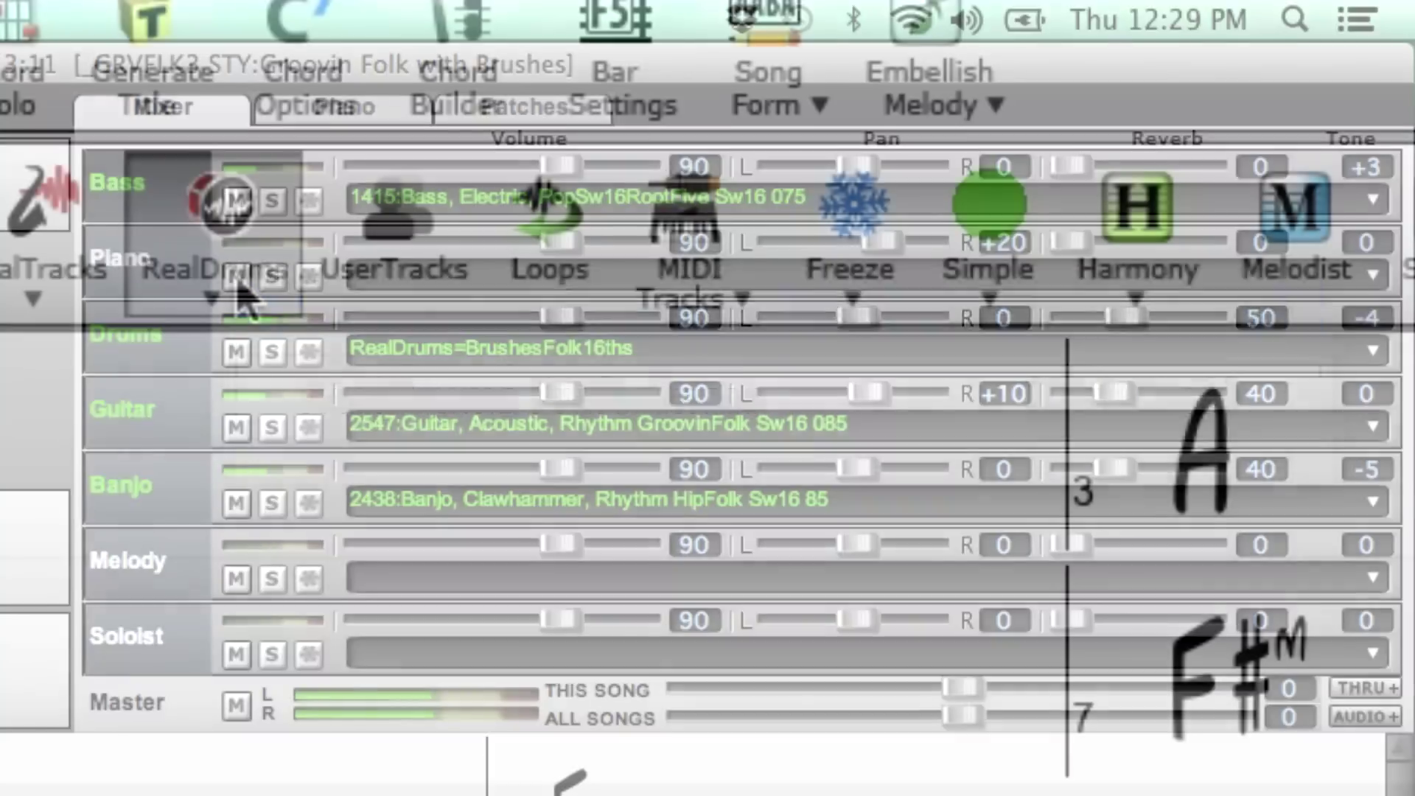
# Filter the RealDrums Picker for "shaker" and apply ShakerFolkEv16 as the song's drums.
pyautogui.click(219, 280)
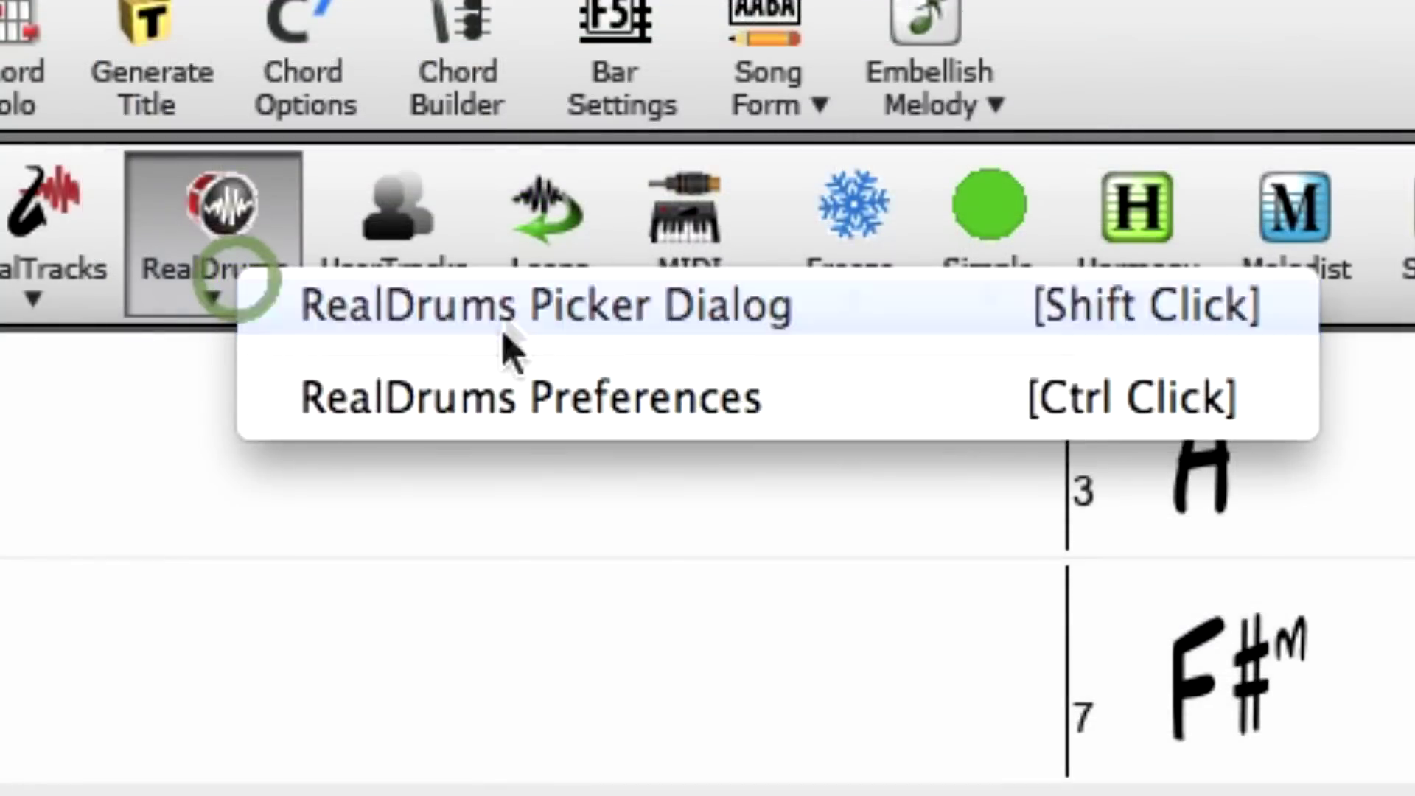
pyautogui.click(502, 308)
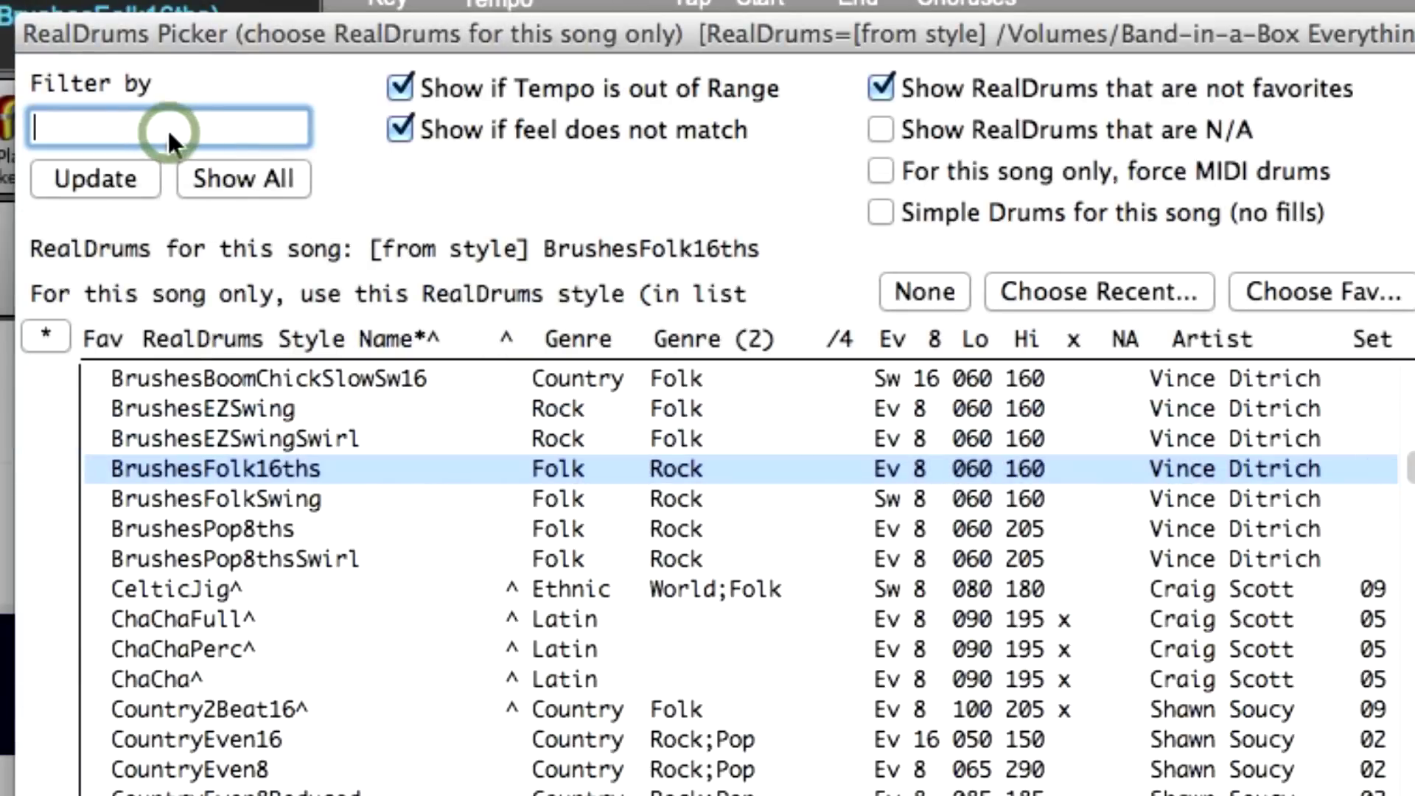
pyautogui.write('shaker')
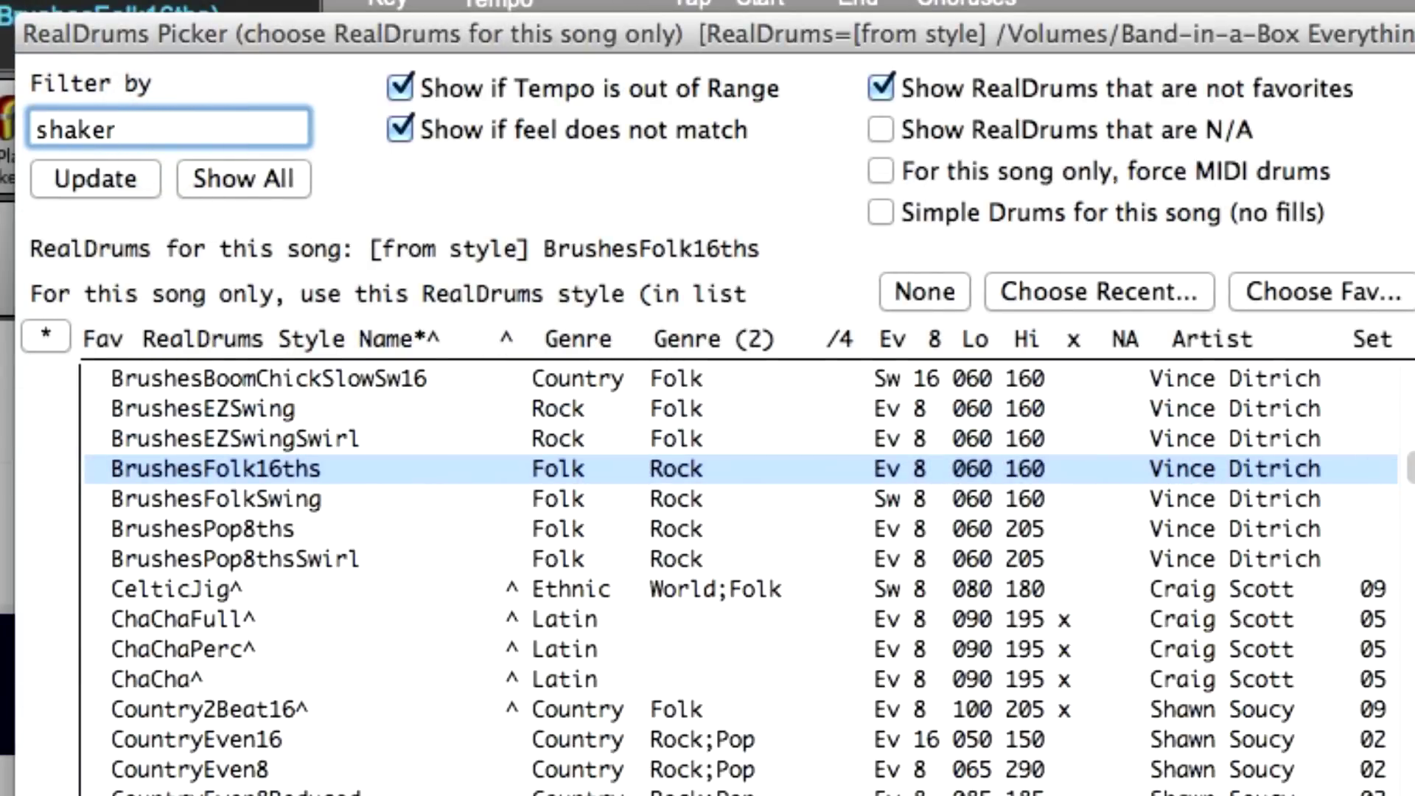
pyautogui.press('Return')
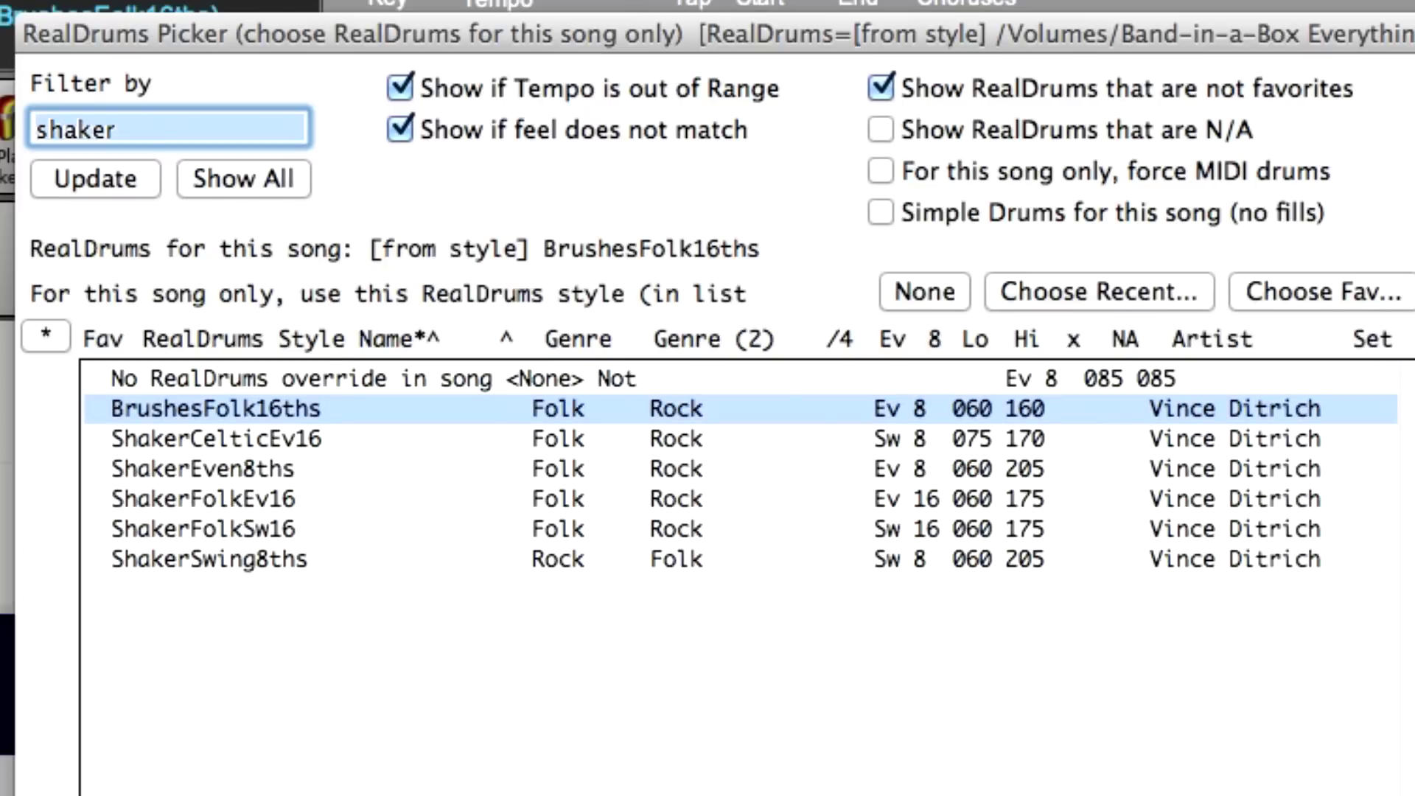
pyautogui.click(677, 497)
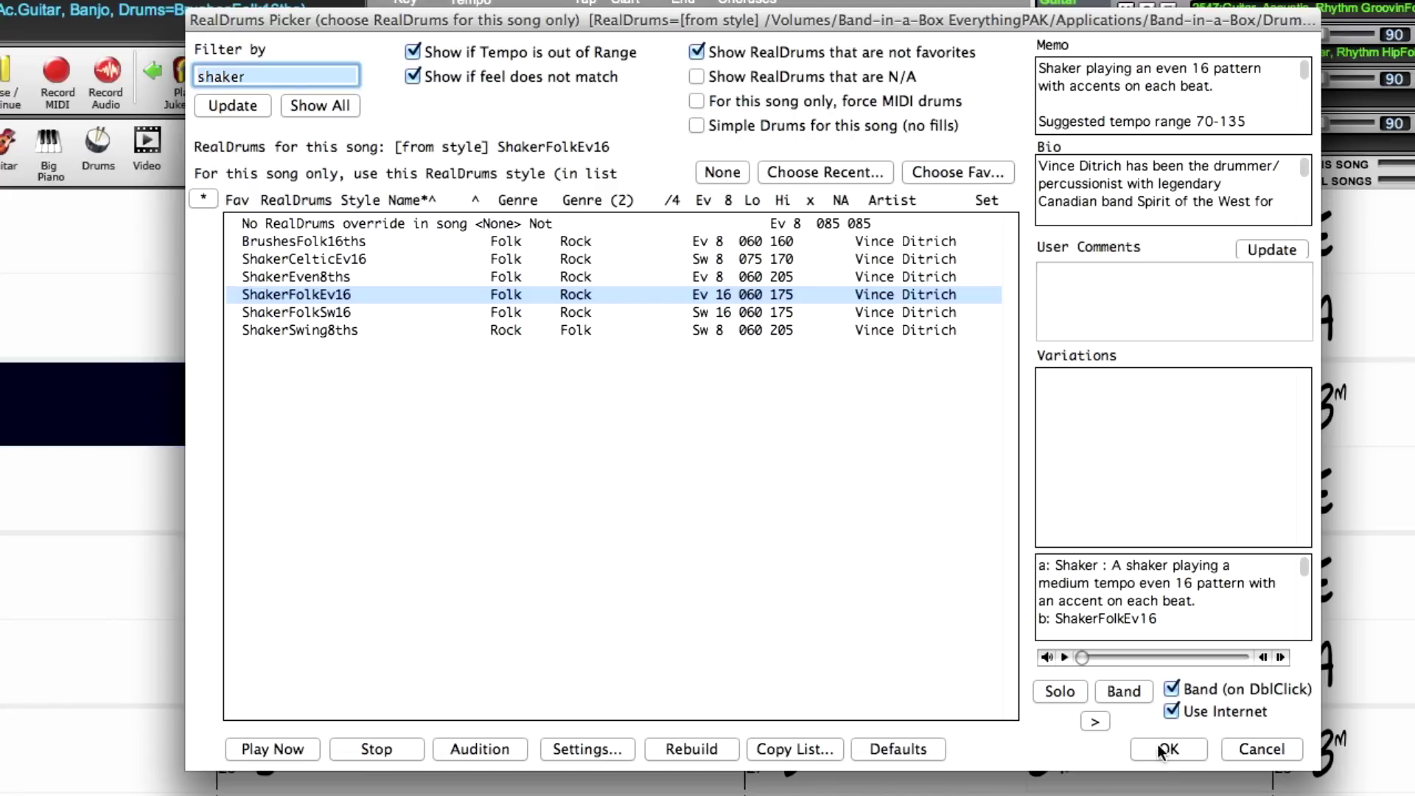
pyautogui.click(1161, 748)
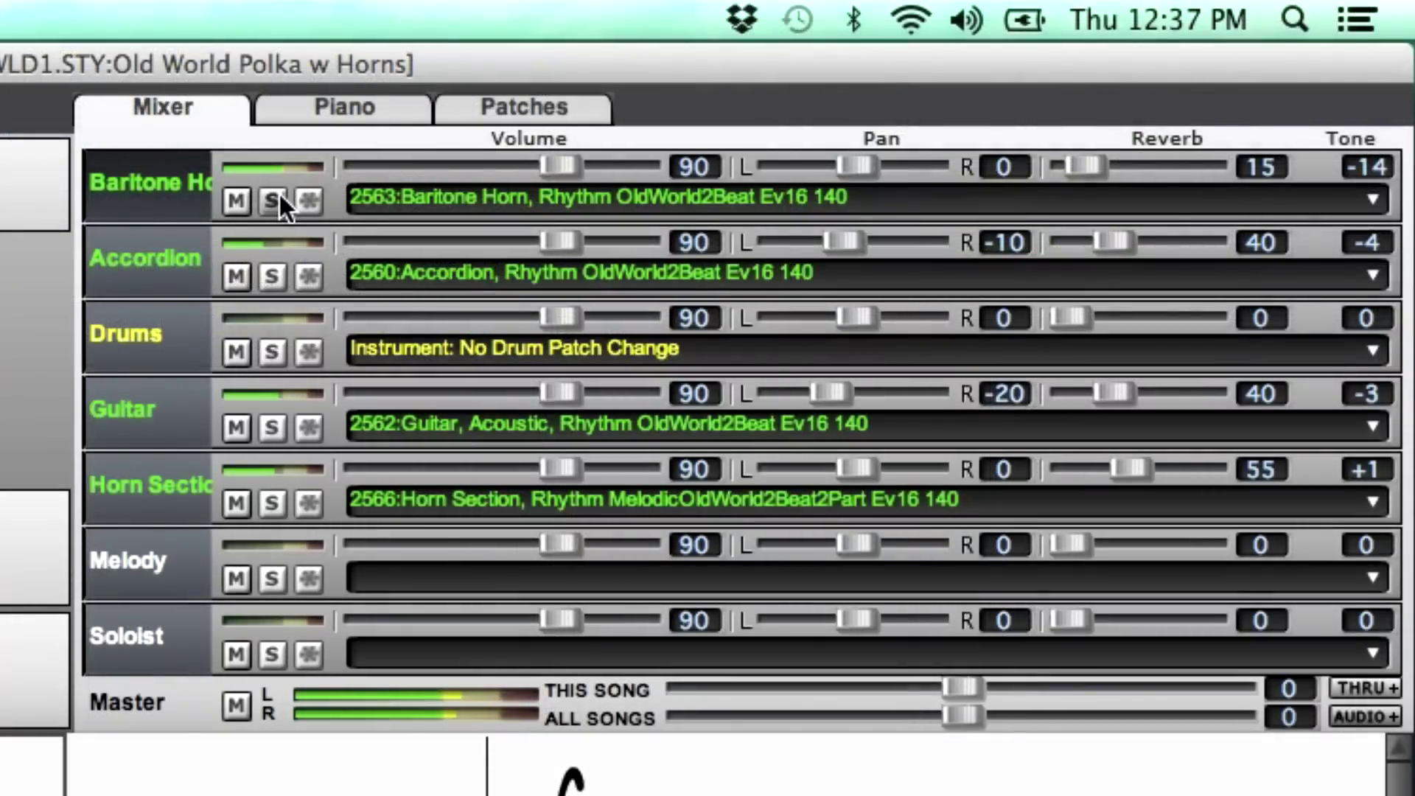
# Solo the Baritone Horn, and bring the Accordion, Drums, Guitar and Horn Section back in one at a time by unmuting them.
pyautogui.click(279, 198)
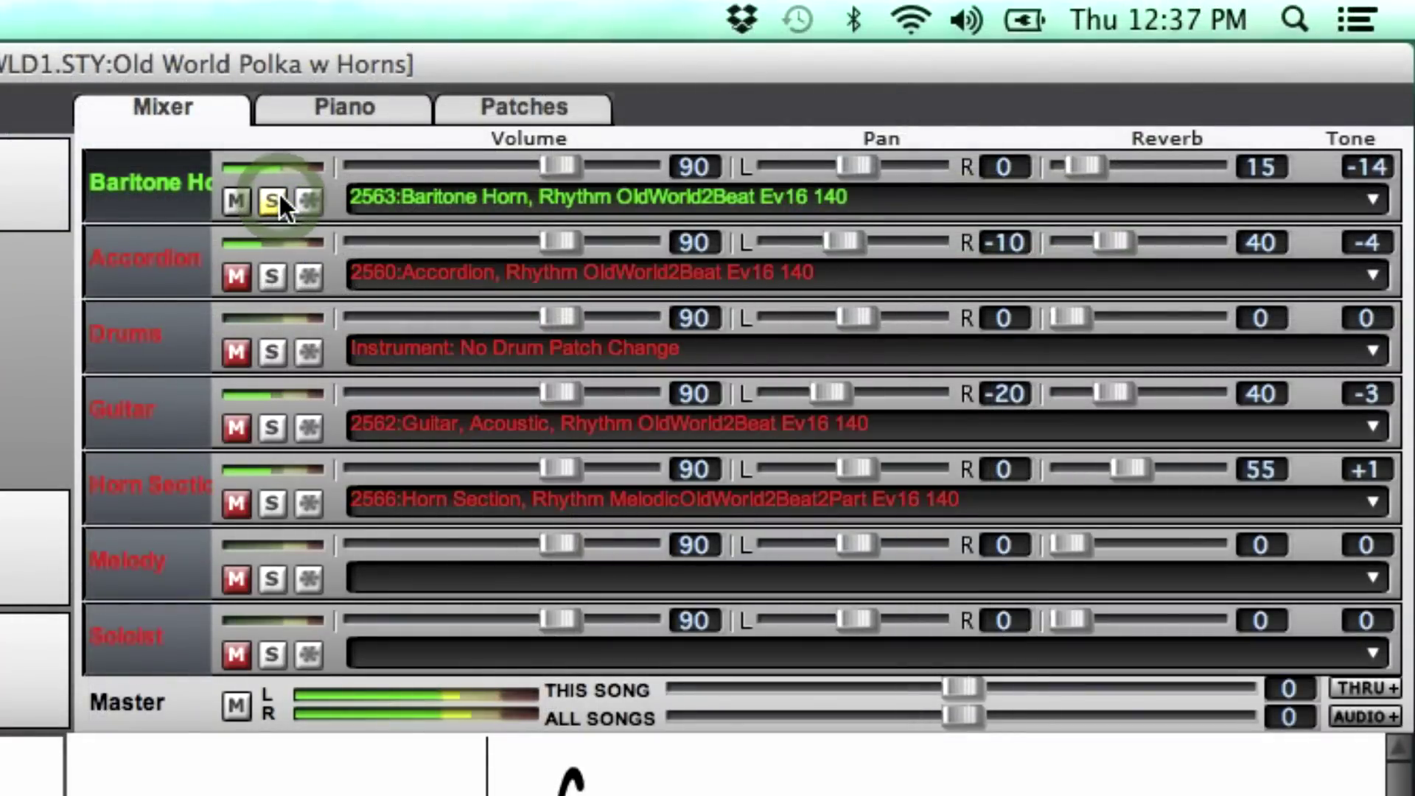
pyautogui.click(238, 270)
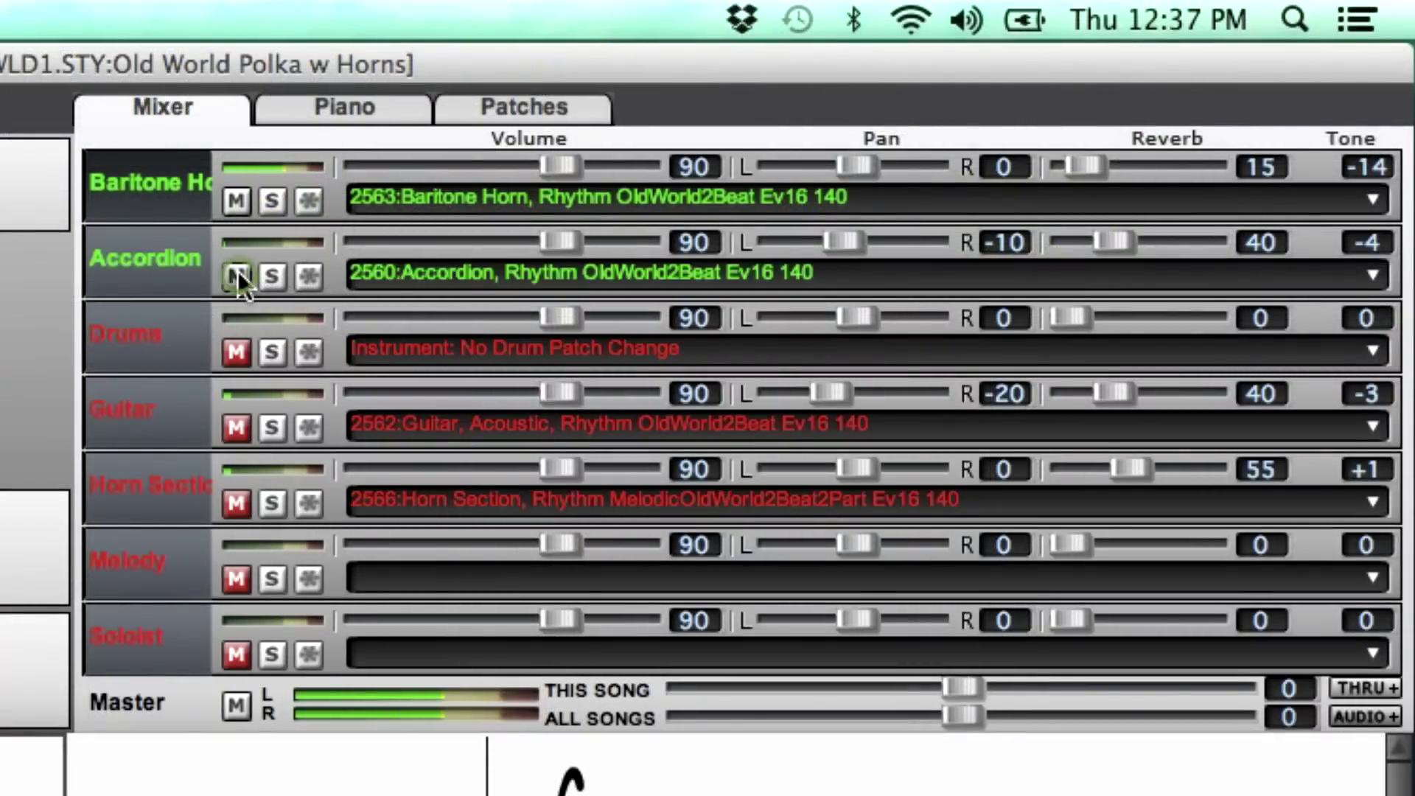
pyautogui.click(236, 347)
pyautogui.click(237, 426)
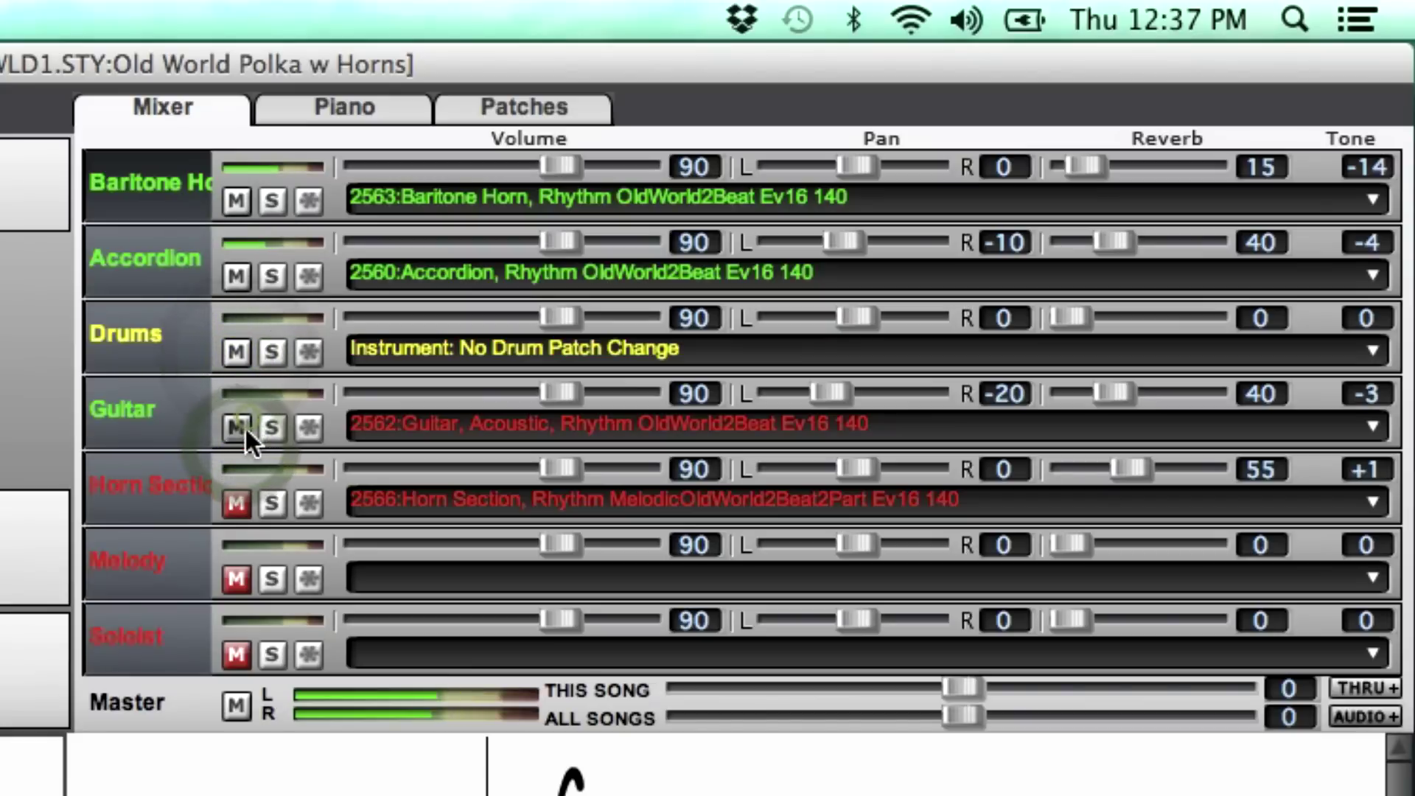
pyautogui.click(239, 506)
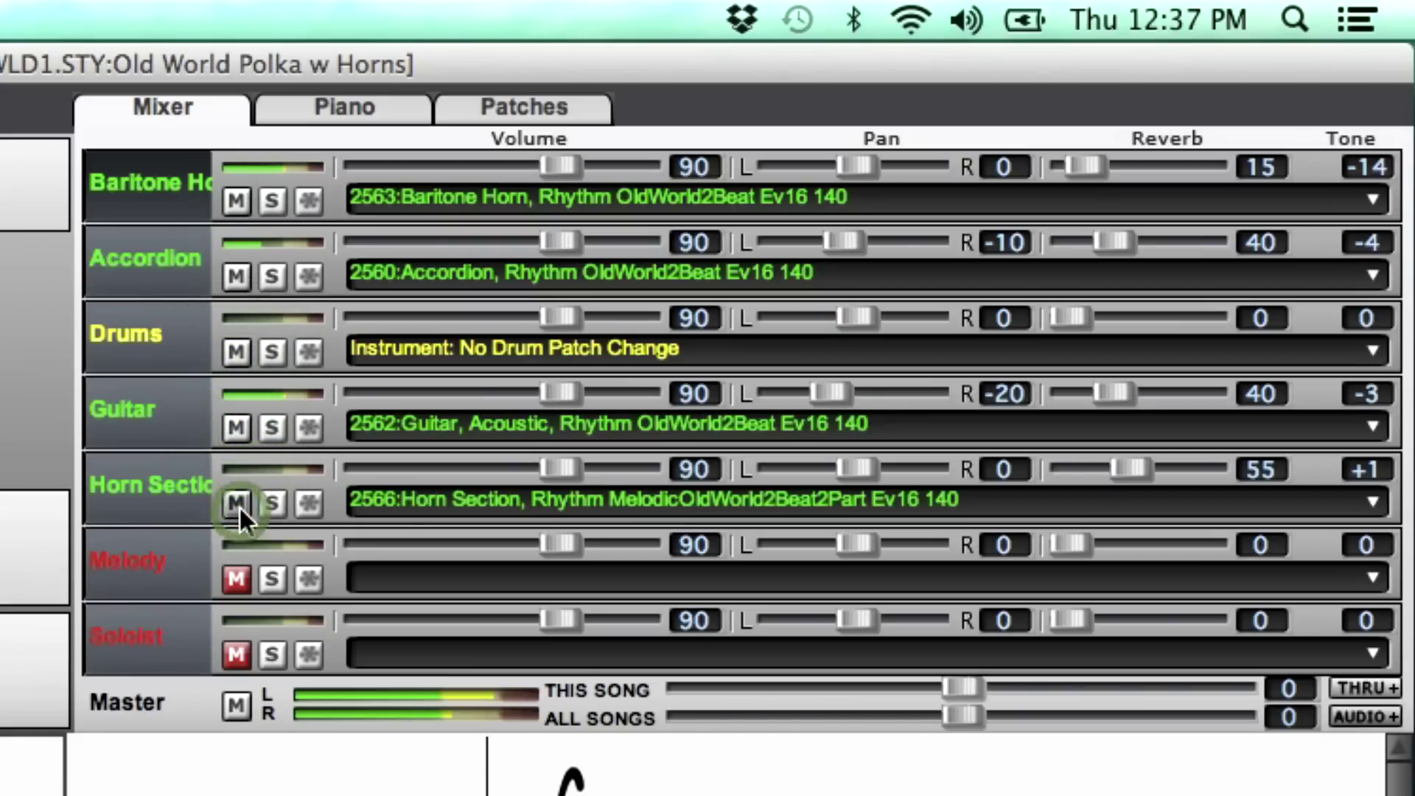
pyautogui.click(237, 654)
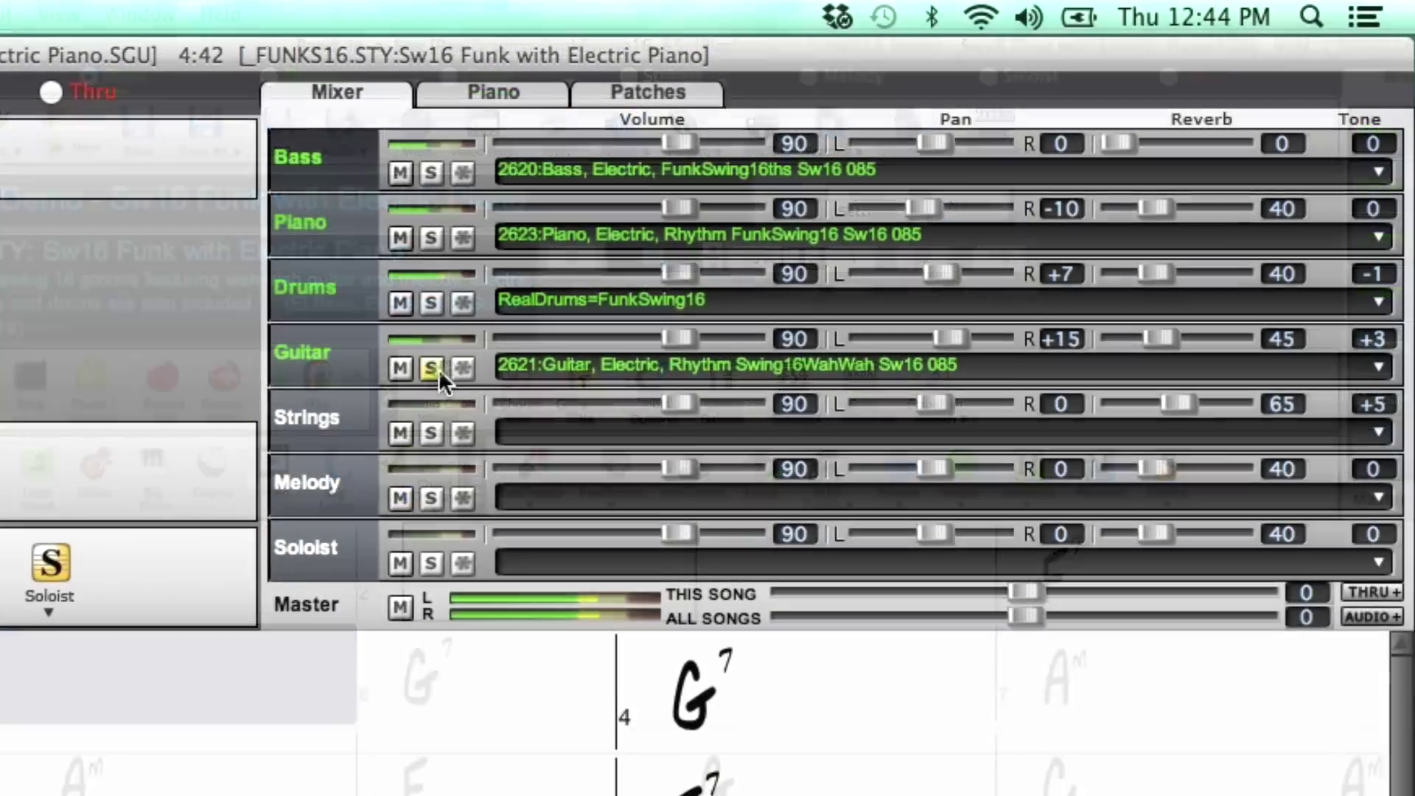
# Solo the wah-wah Guitar of the funk song, and unmute the Drums, Piano and Bass tracks one by one.
pyautogui.click(420, 373)
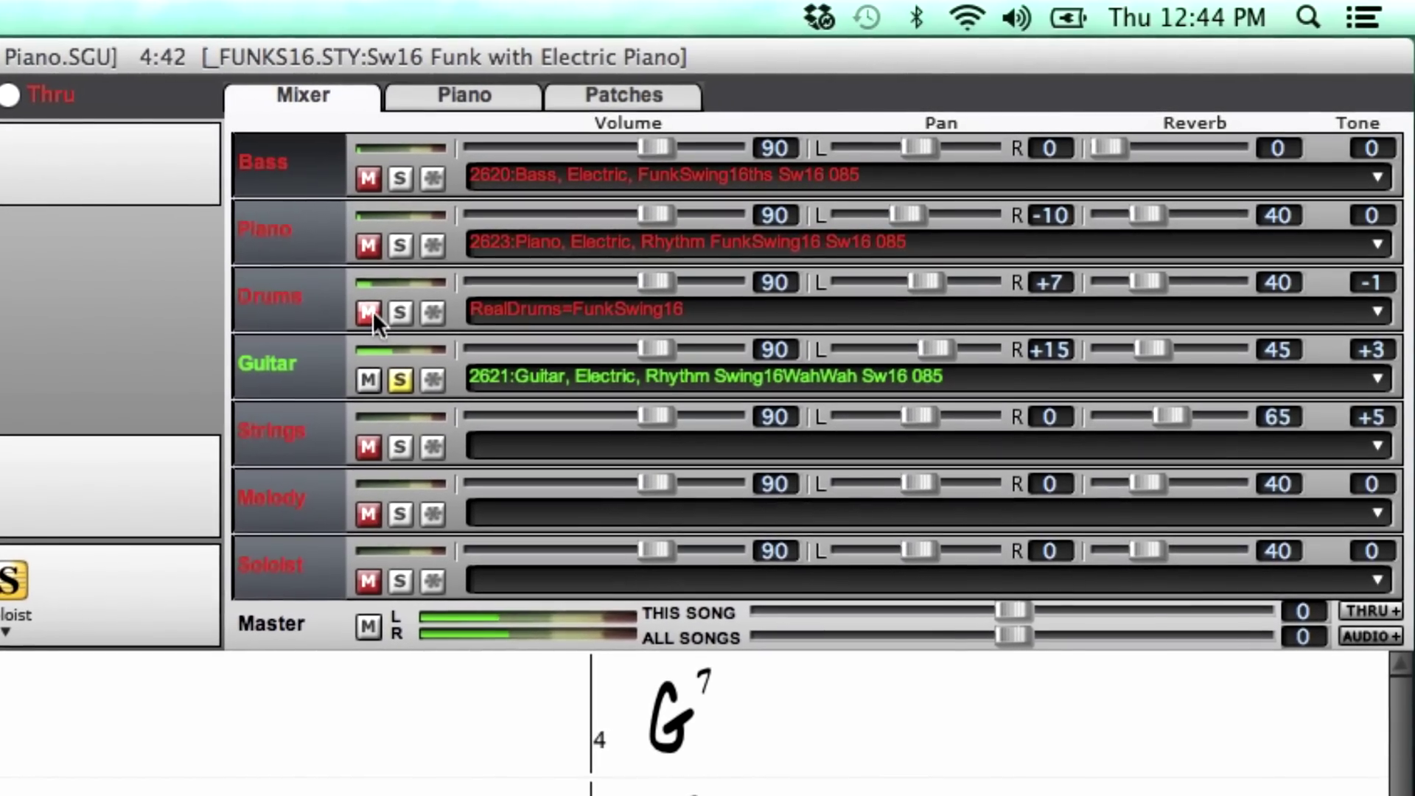
pyautogui.click(370, 313)
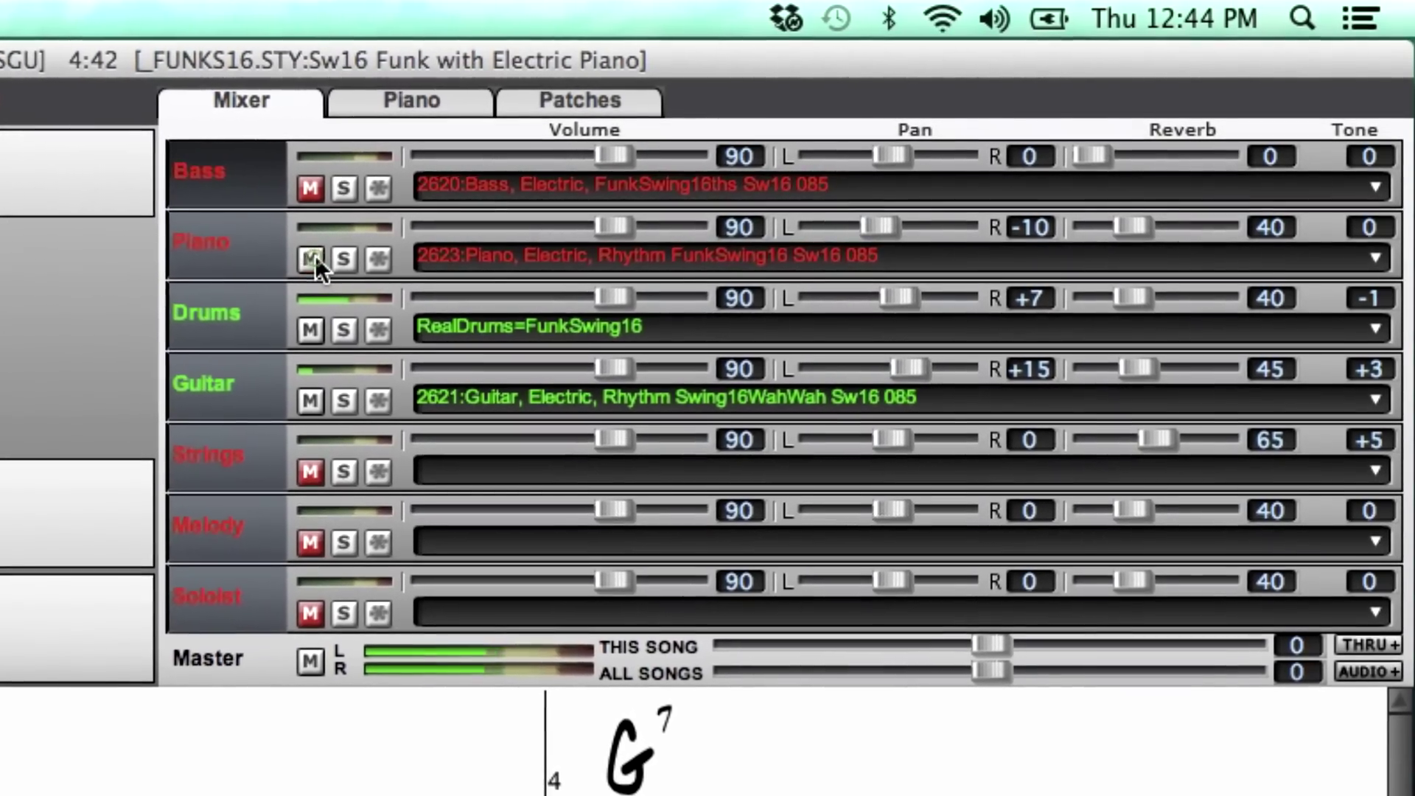
pyautogui.click(322, 256)
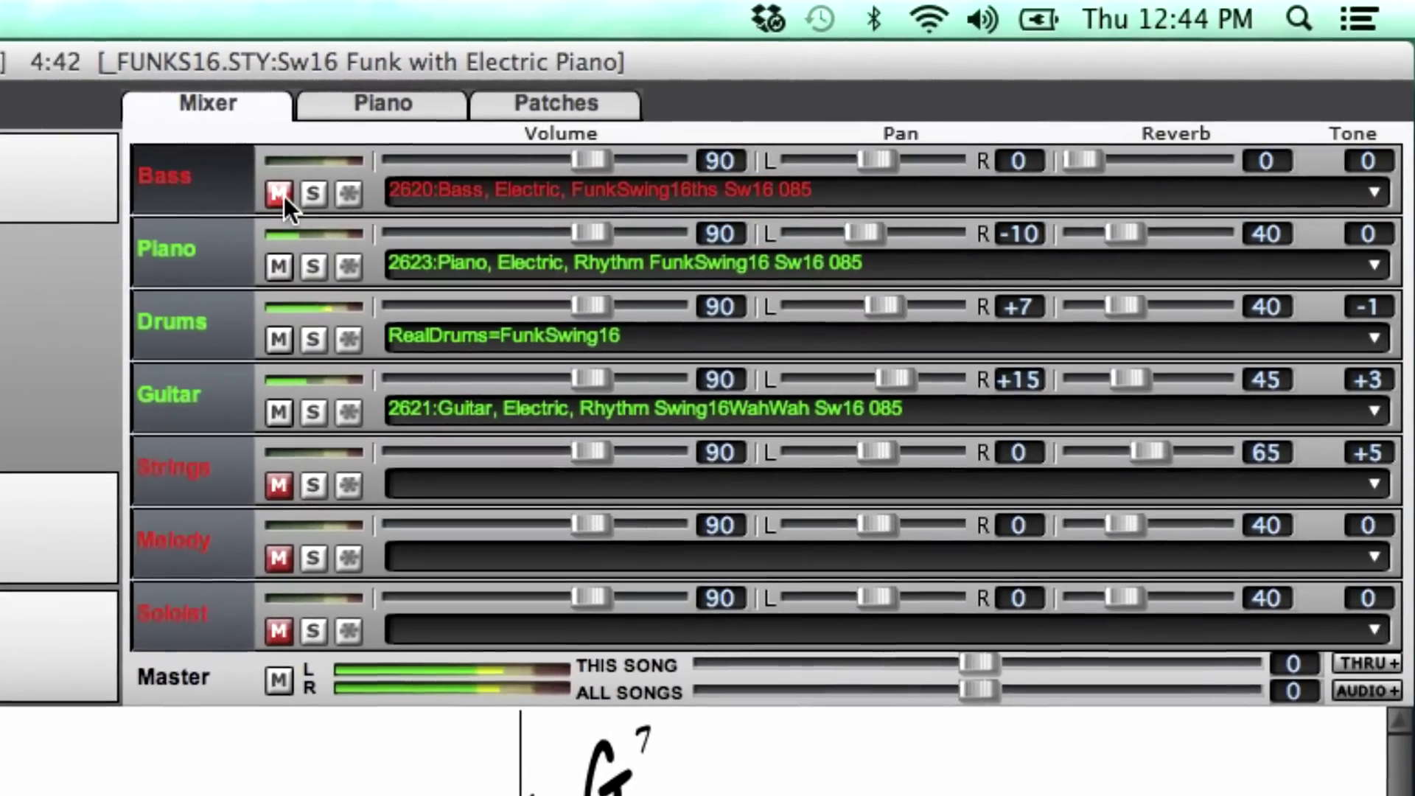
pyautogui.click(297, 191)
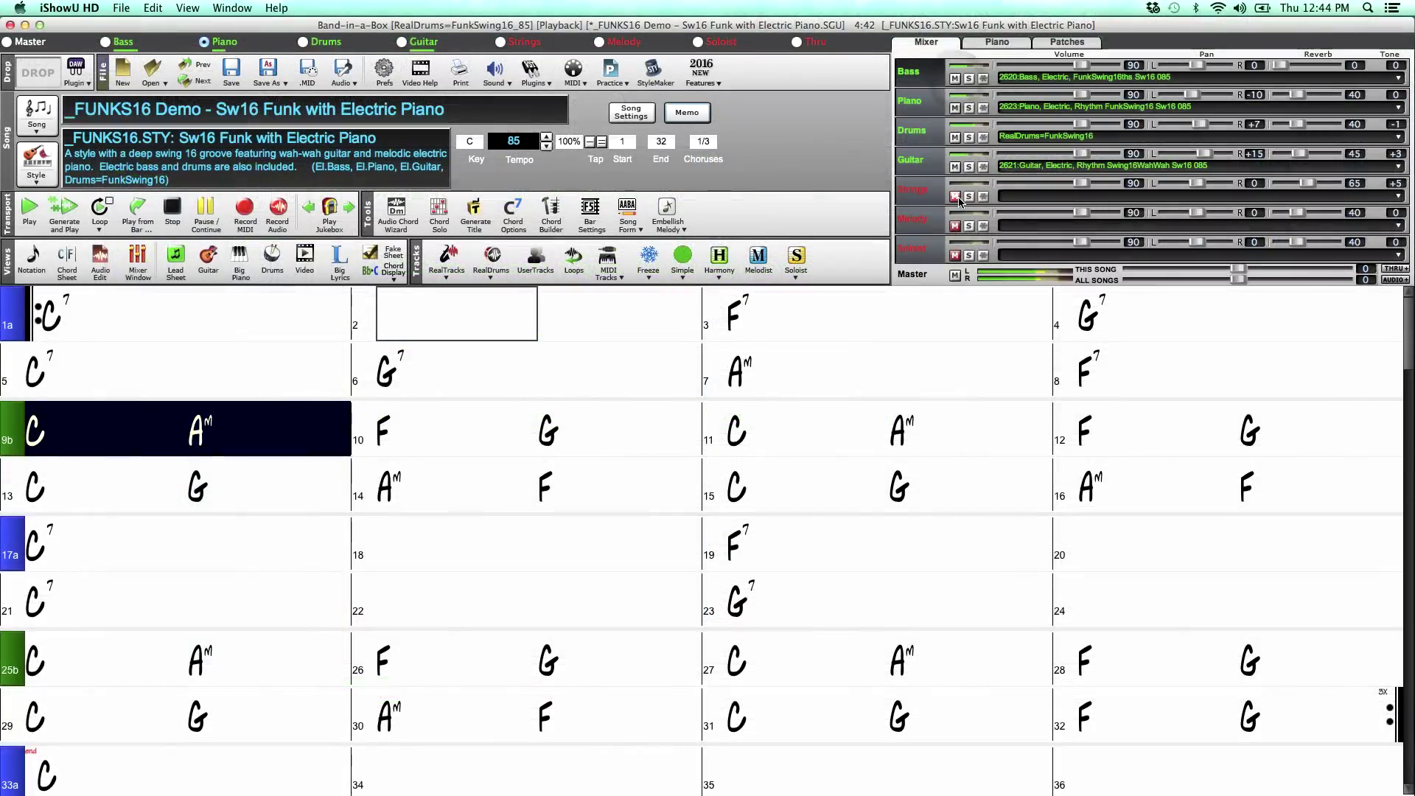
pyautogui.click(955, 227)
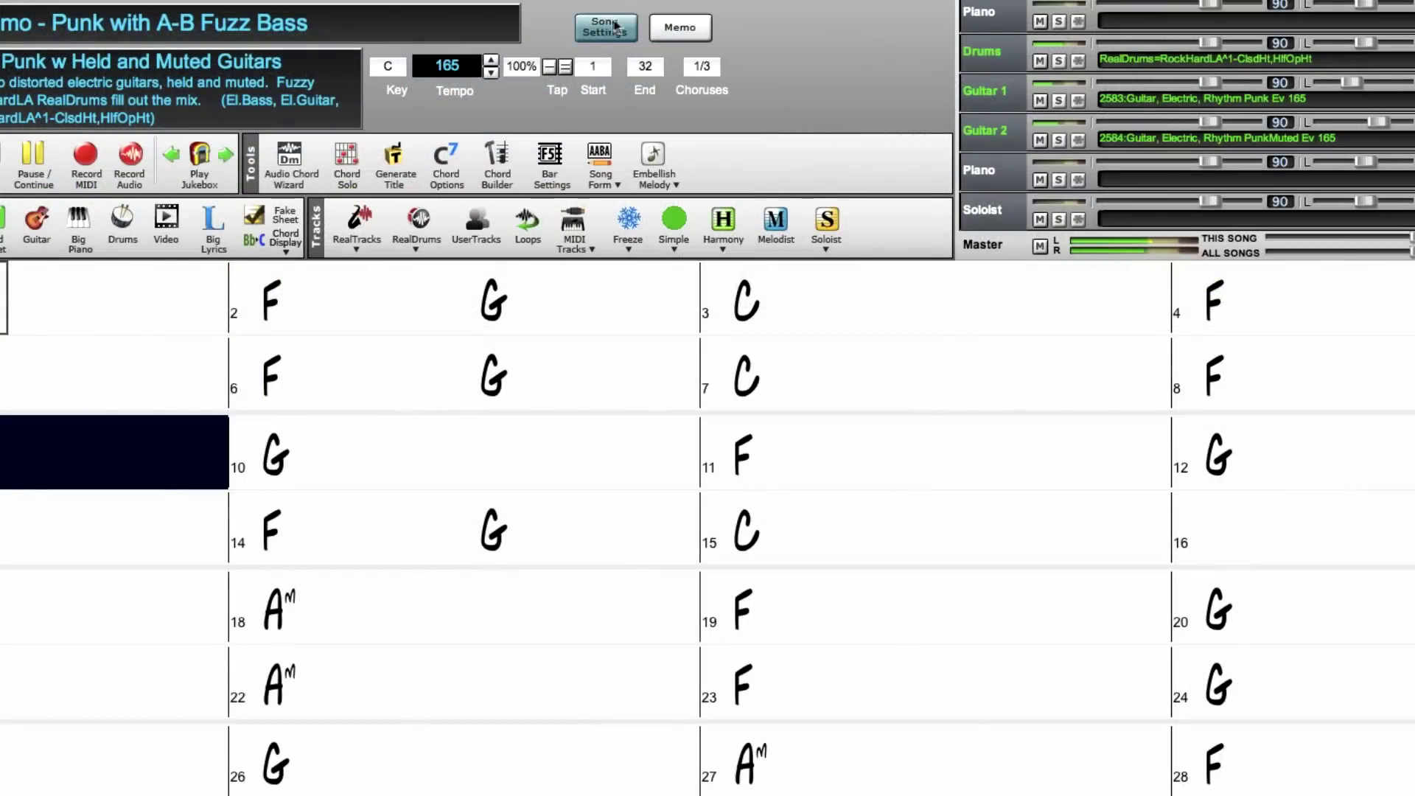
# Review the Ignore Slash Root of Slash Chords option in the additional song settings and close them.
pyautogui.click(614, 26)
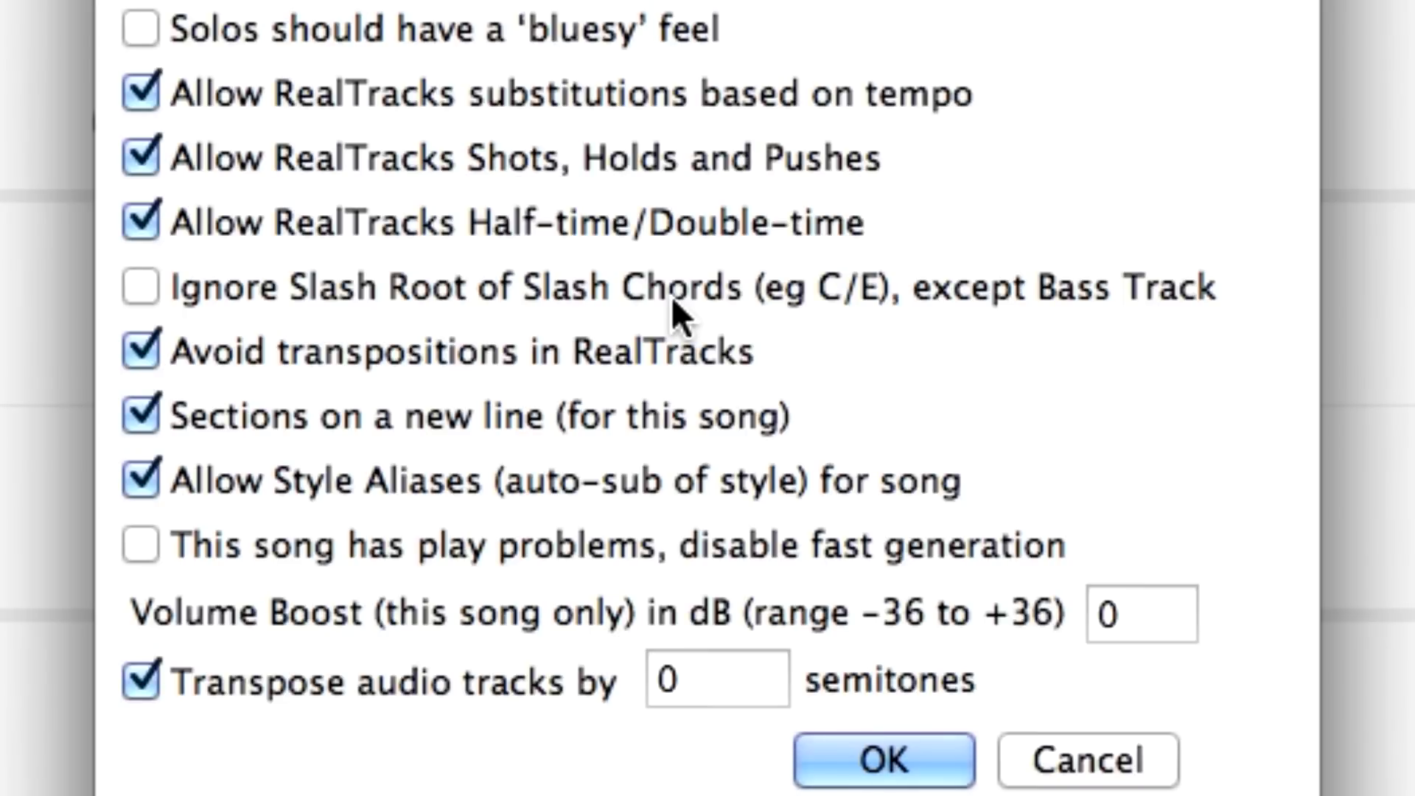
pyautogui.click(884, 761)
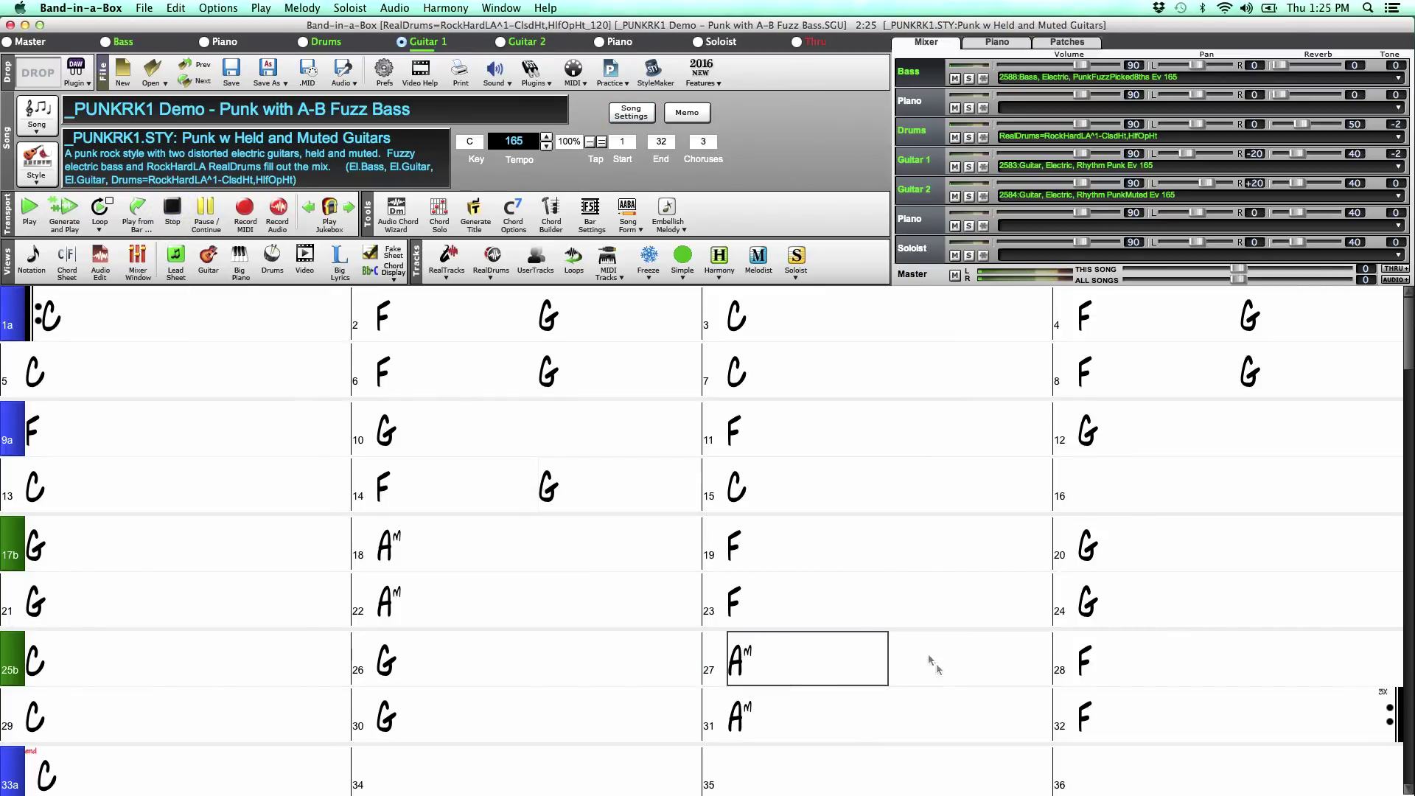
# Enter the slash chords F/A, G/B, F/C, G/D and C/E in bars 9 to 13 of the chord sheet.
pyautogui.click(150, 435)
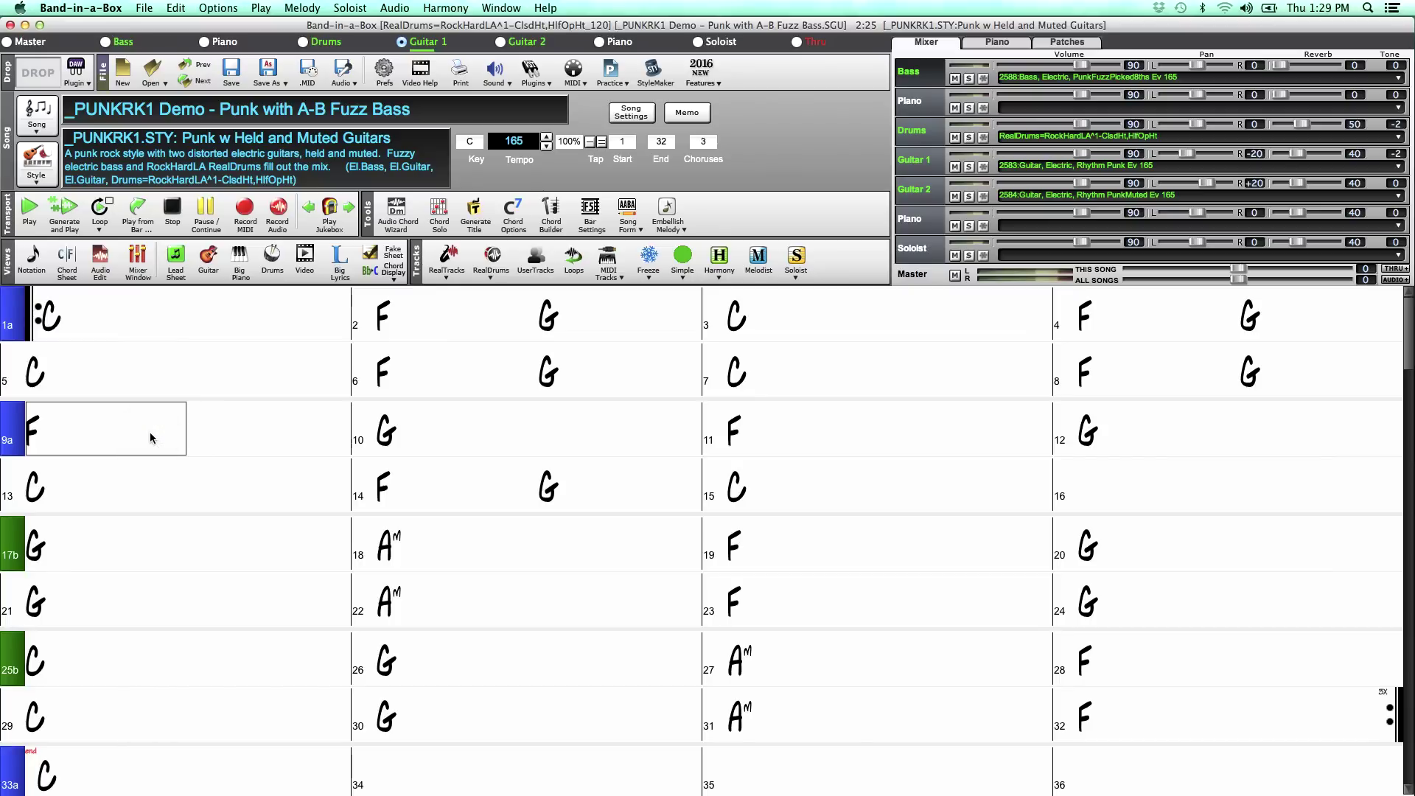
pyautogui.write('F/A')
pyautogui.press('Return')
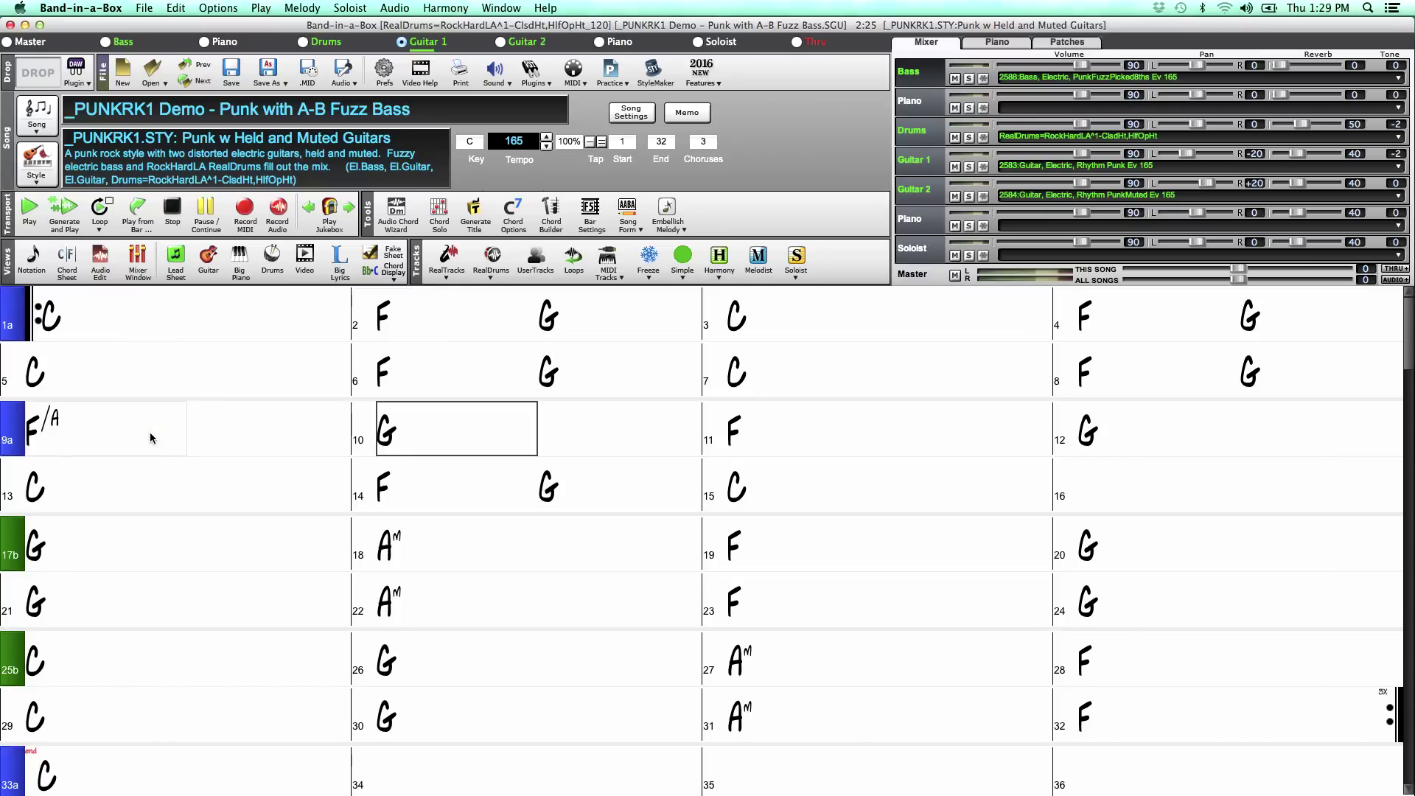
pyautogui.write('G/B')
pyautogui.press('Return')
pyautogui.press('Return')
pyautogui.write('F/C')
pyautogui.press('Return')
pyautogui.write('G/D')
pyautogui.press('Return')
pyautogui.press('Return')
pyautogui.write('C/E')
pyautogui.press('Return')
pyautogui.press('Return')
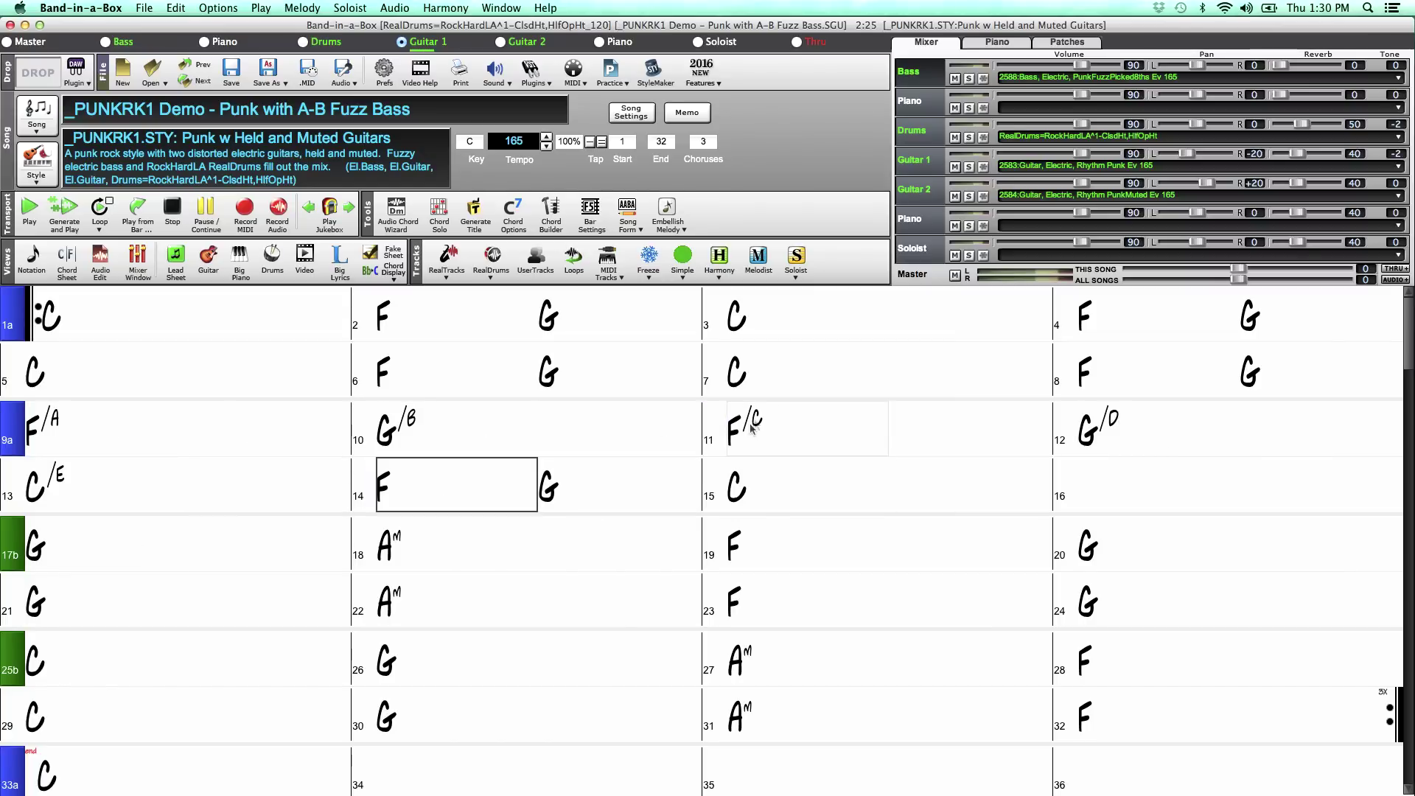
# Audition the slash chords from bar 8, once with the full band and once with only Guitar 1 and Guitar 2.
pyautogui.doubleClick(1140, 374)
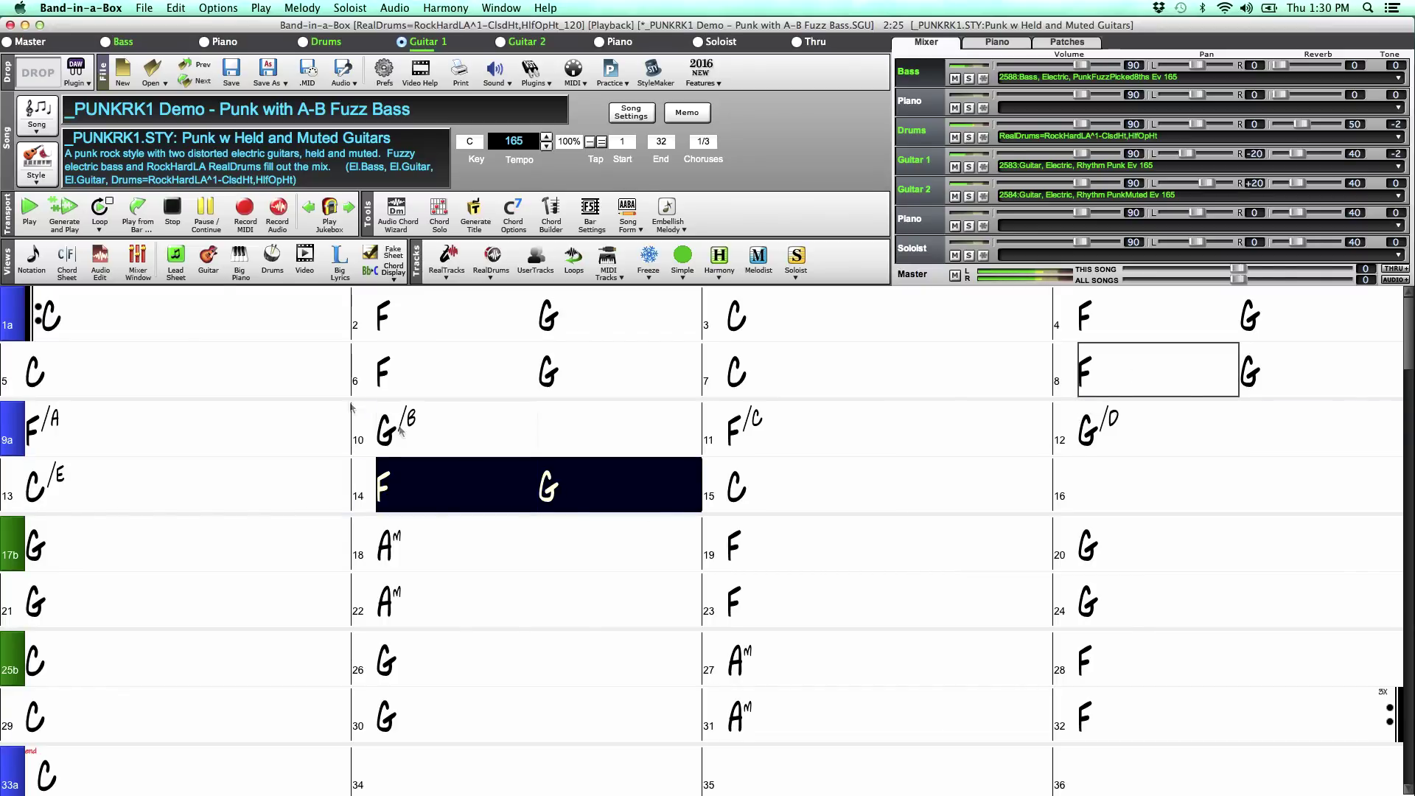
pyautogui.click(174, 211)
pyautogui.click(969, 196)
pyautogui.click(961, 172)
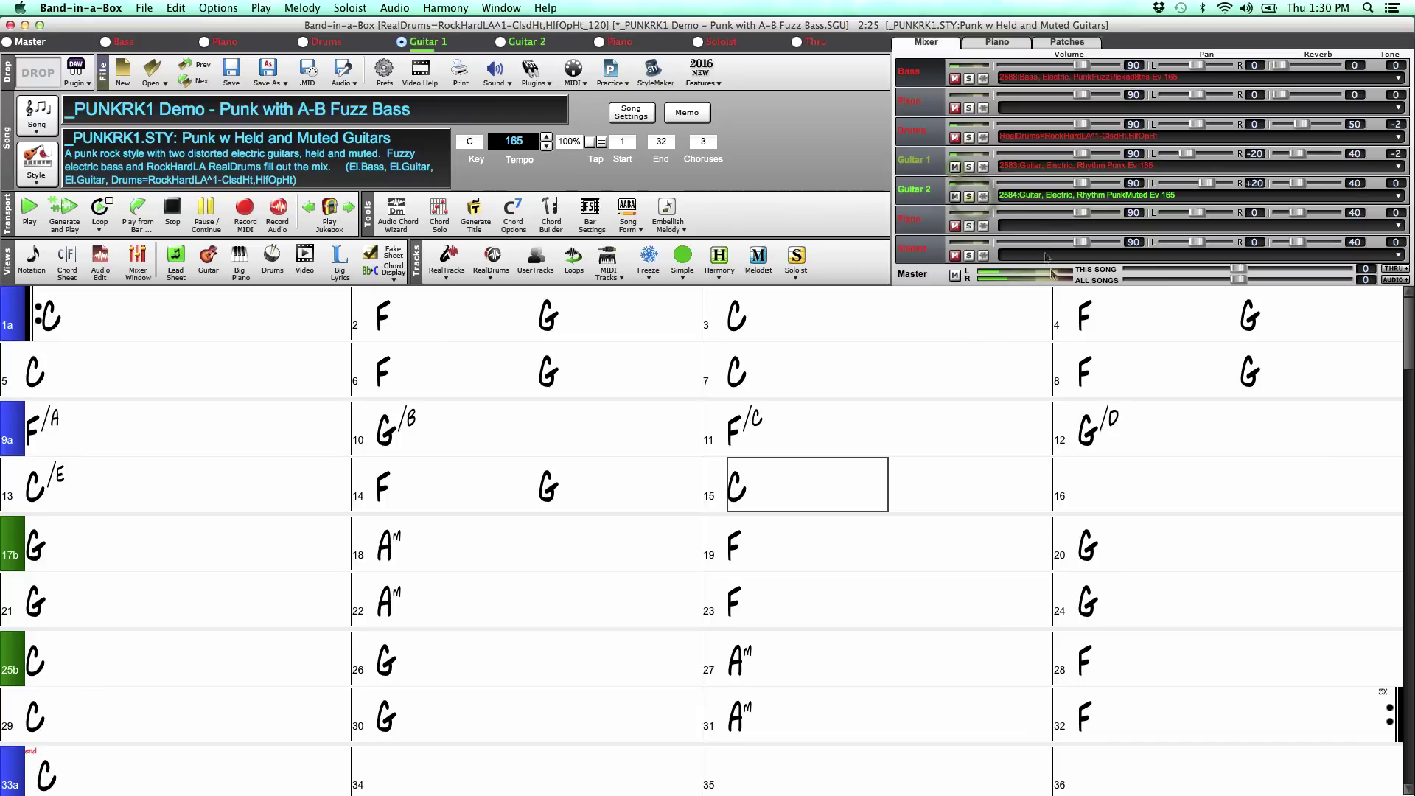
pyautogui.click(1120, 377)
pyautogui.doubleClick(1120, 377)
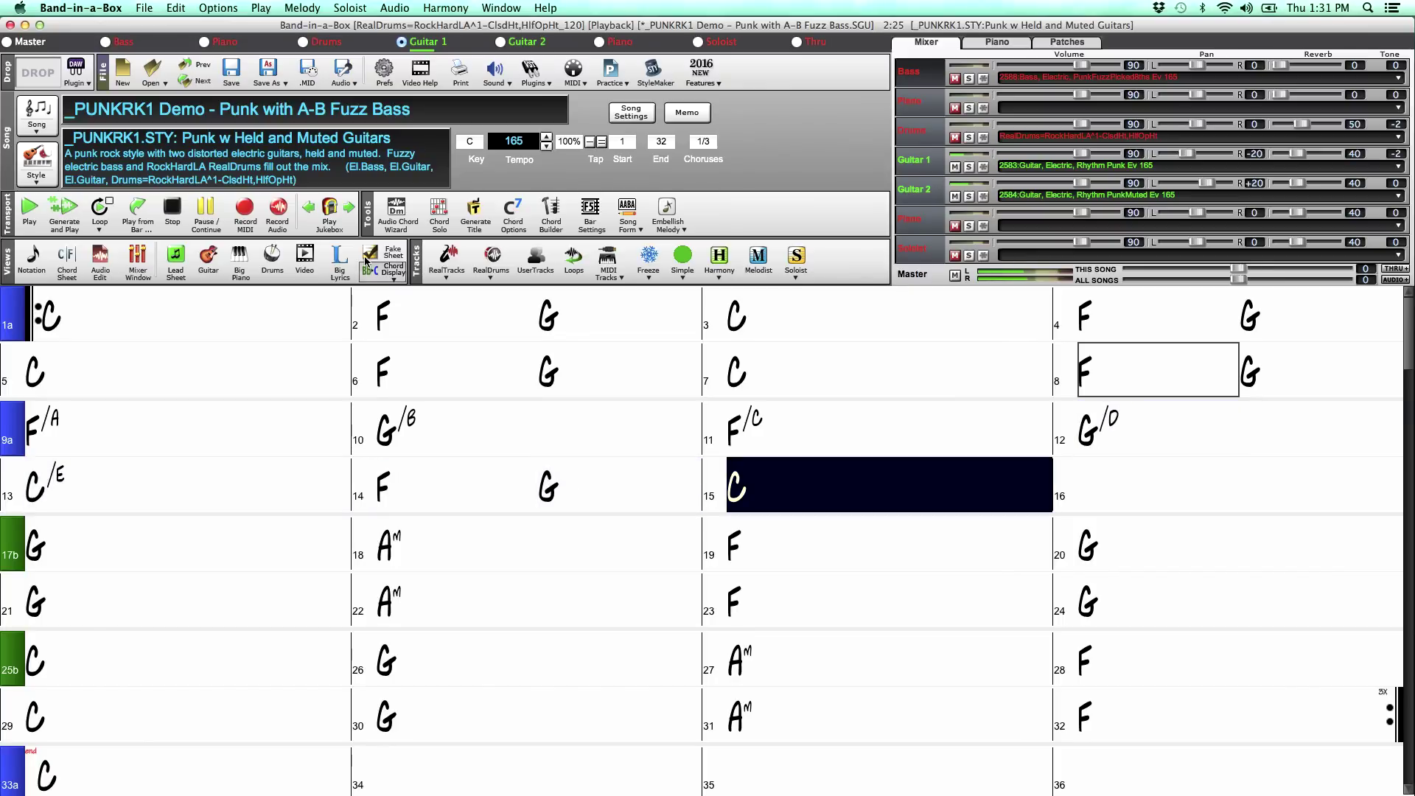
pyautogui.click(177, 215)
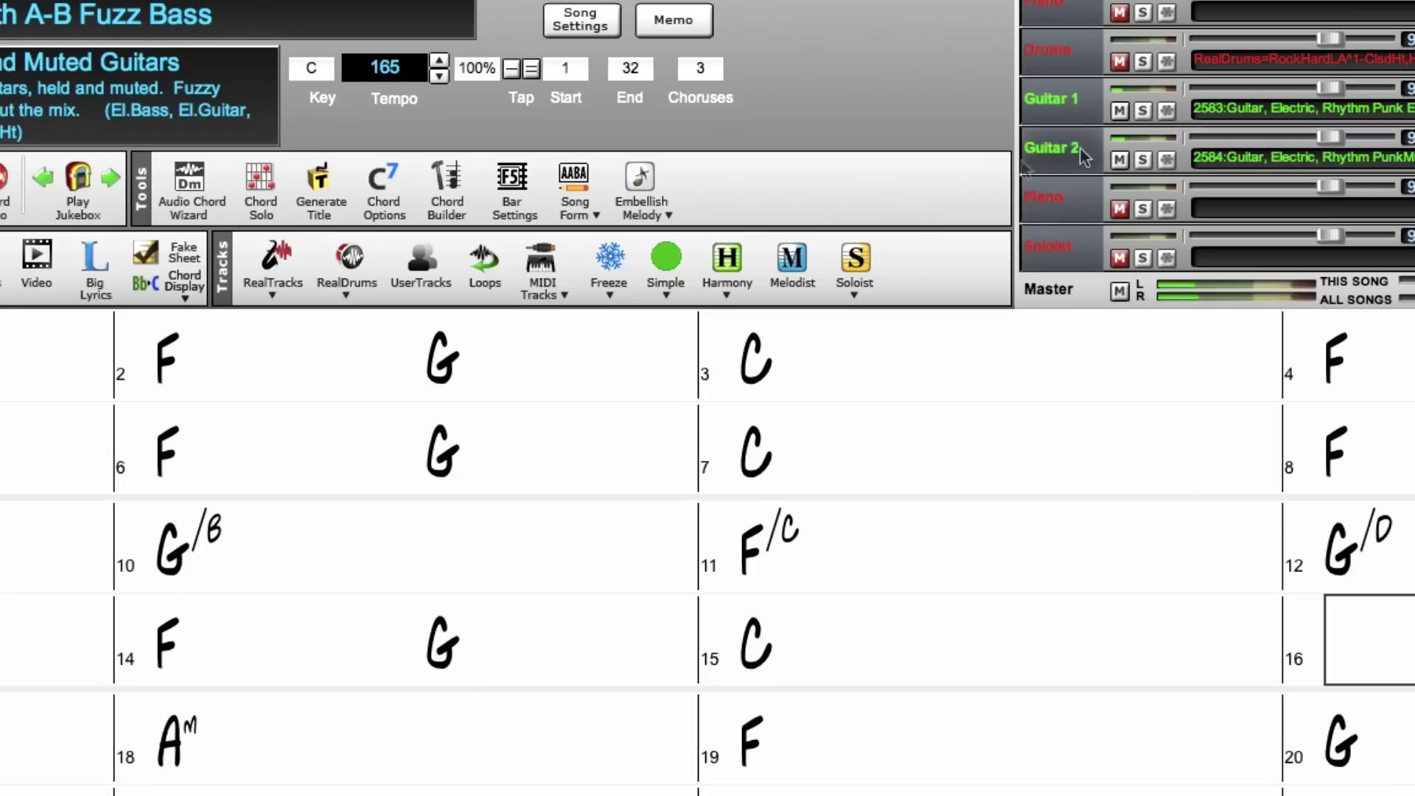
# Turn on Ignore Slash Root of Slash Chords, except Bass Track, in the song settings and return to bar 8.
pyautogui.click(597, 33)
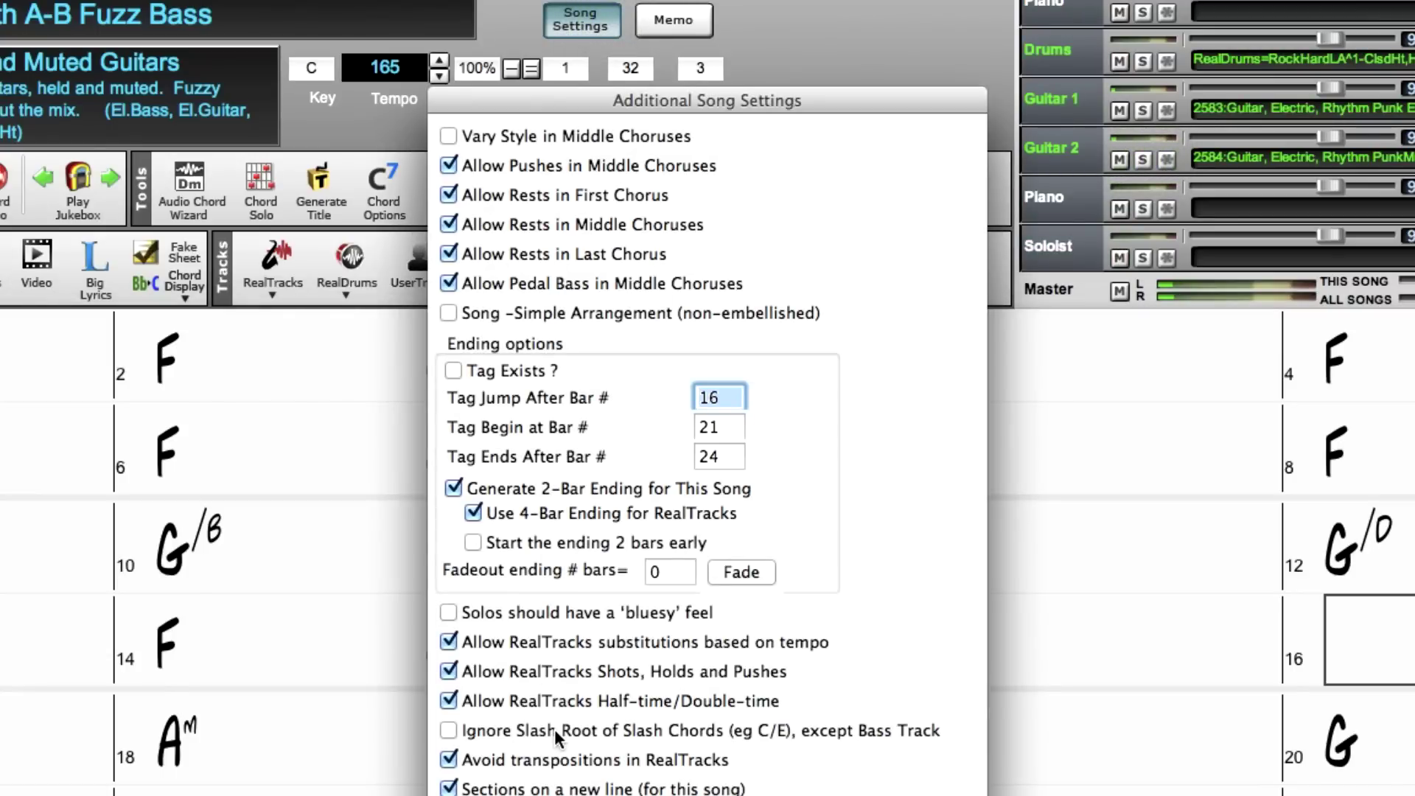
pyautogui.click(449, 730)
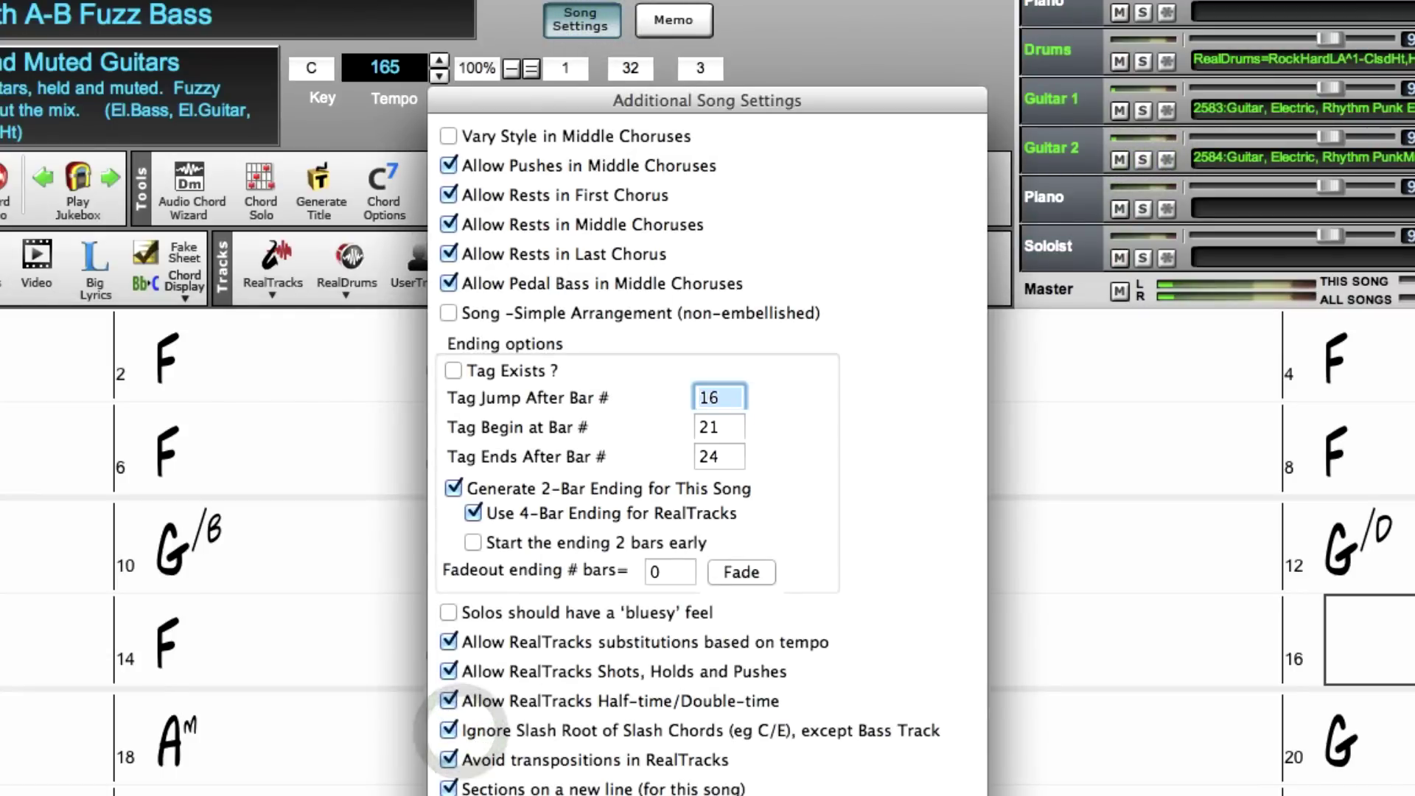
pyautogui.press('Return')
pyautogui.click(1121, 371)
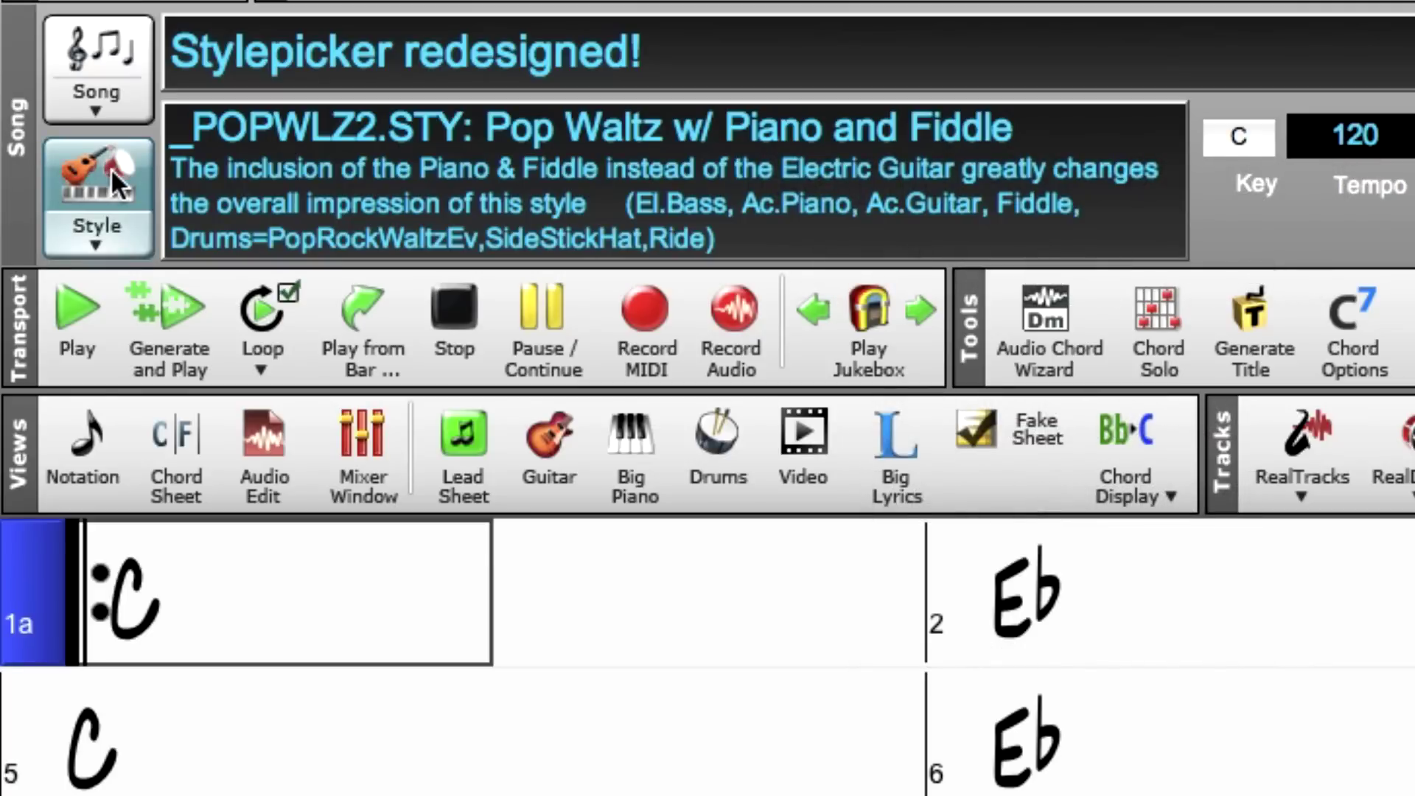
# Open the StylePicker and examine the choices of its Feel, TimeSig and Category filters.
pyautogui.click(99, 166)
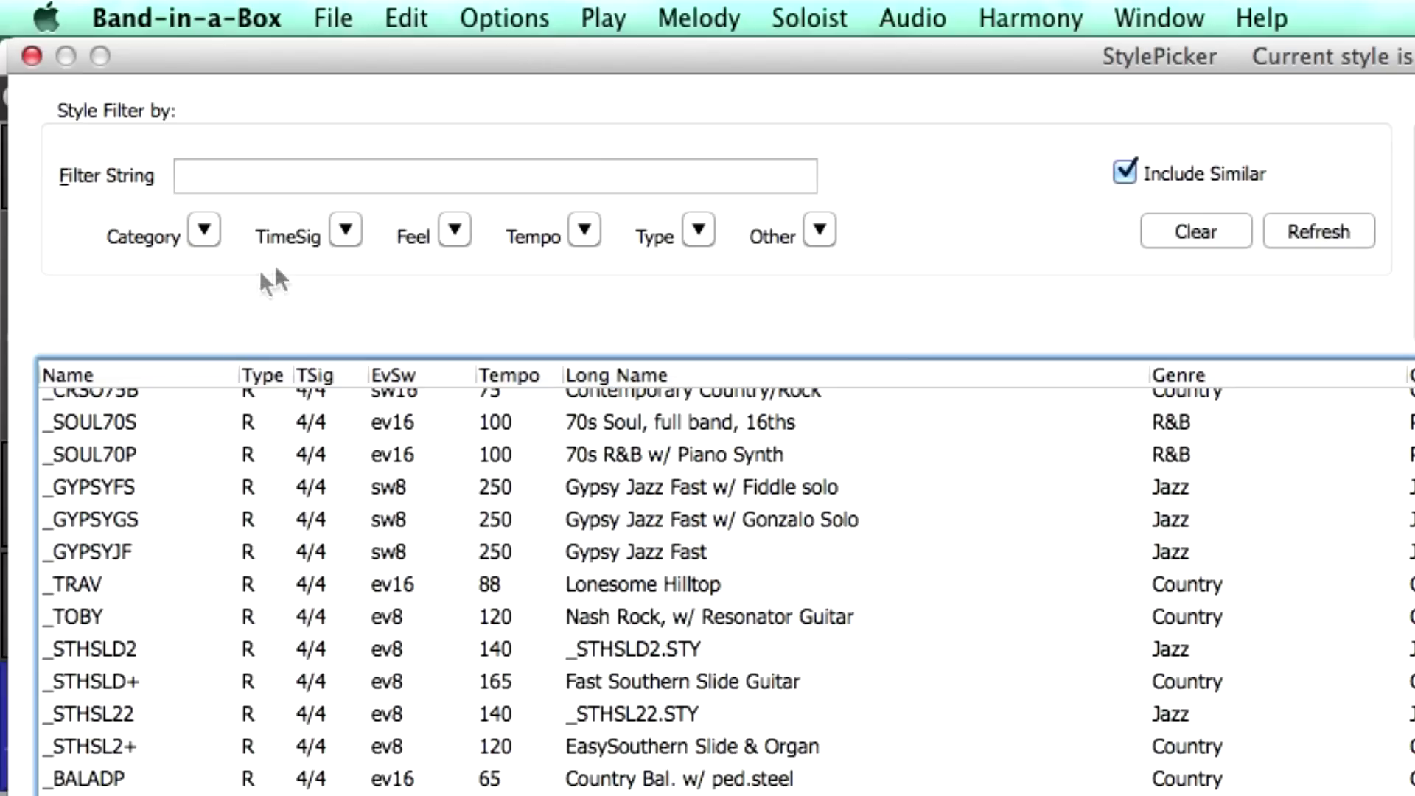
pyautogui.click(452, 229)
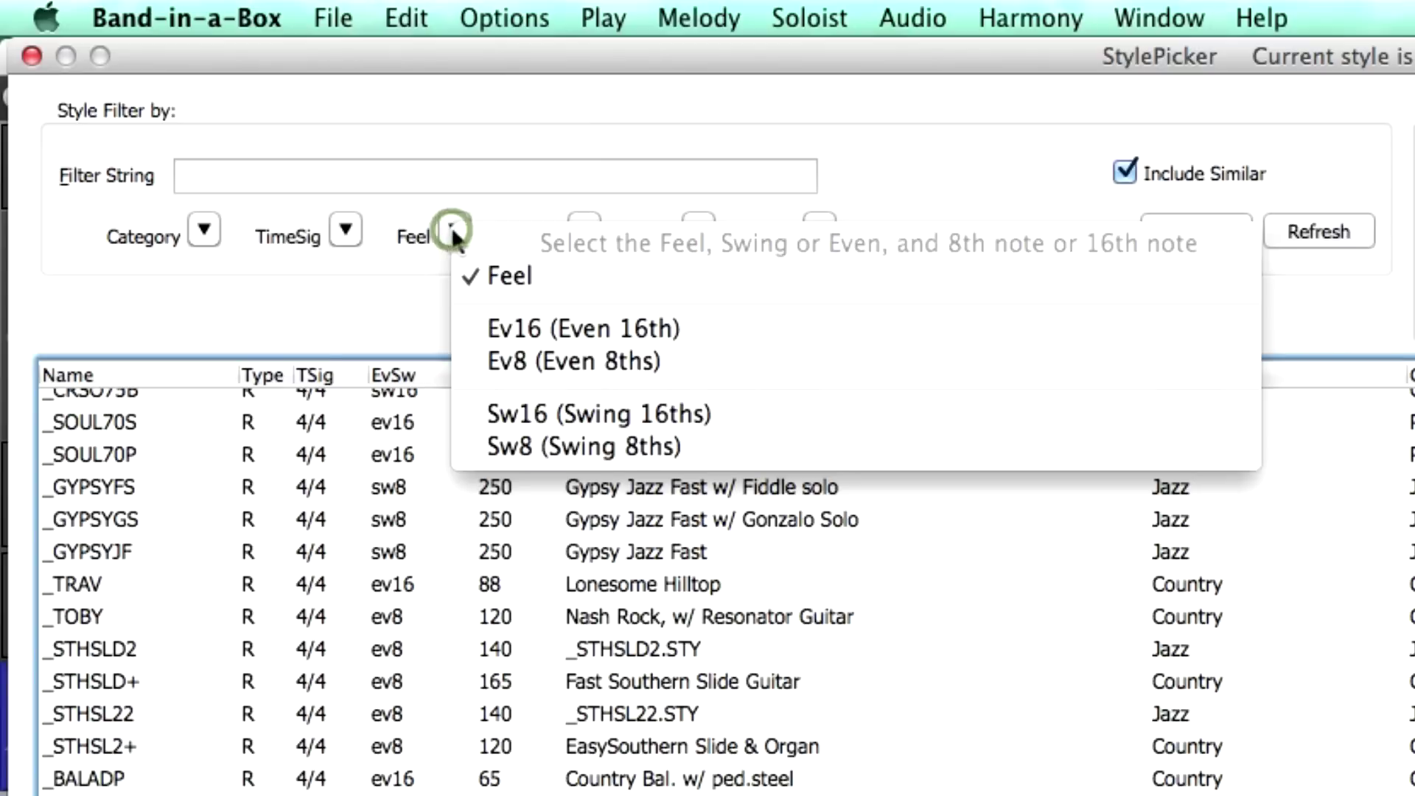
pyautogui.click(345, 229)
pyautogui.click(206, 230)
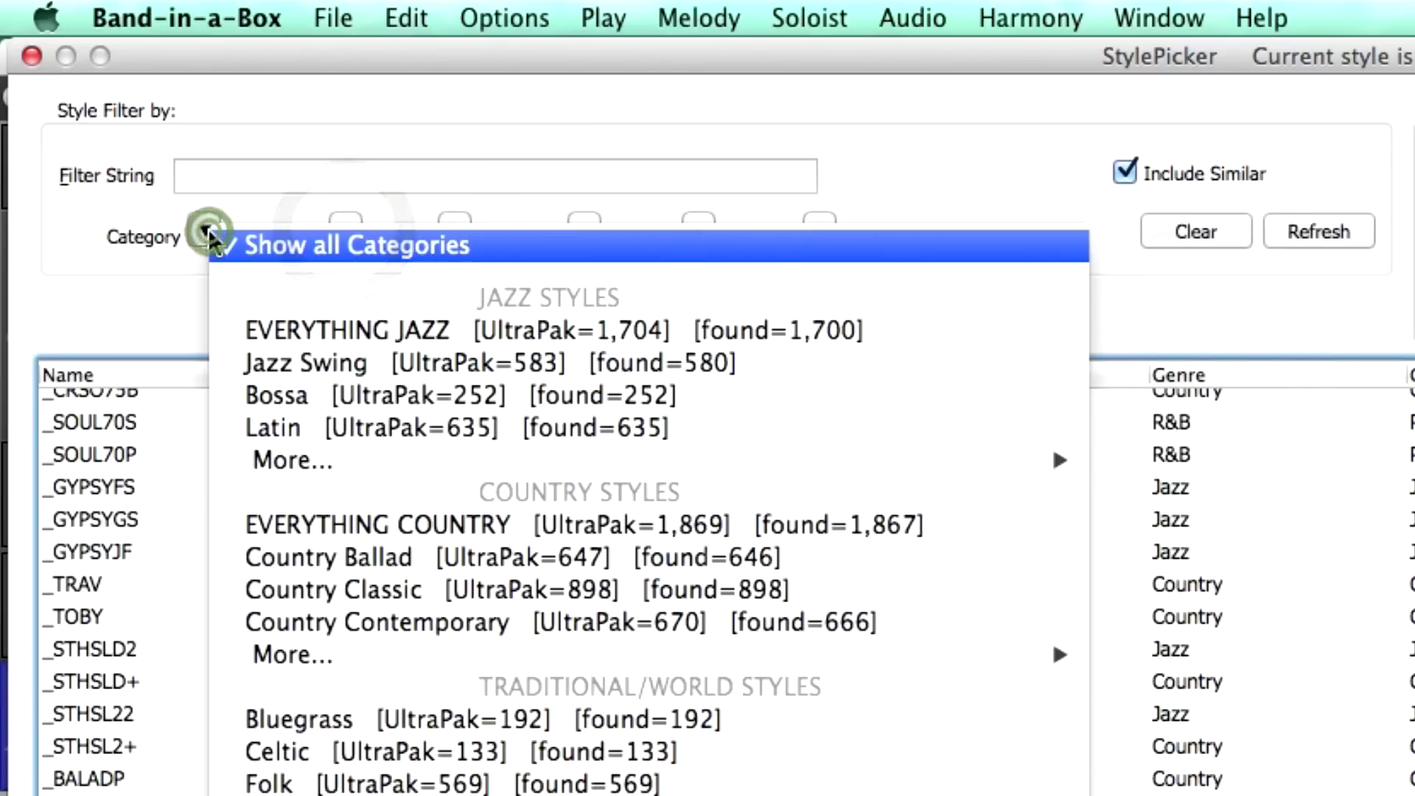
pyautogui.click(161, 290)
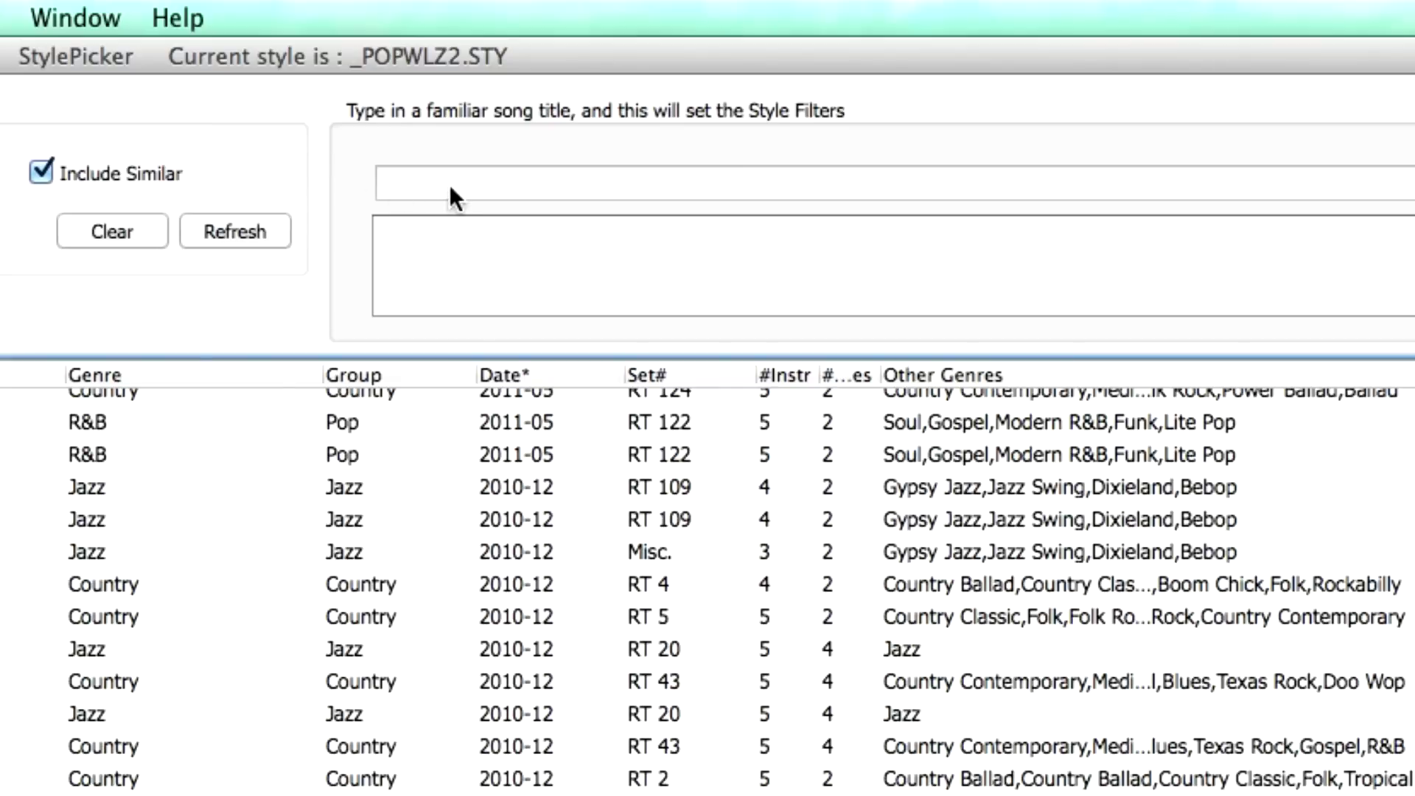
# Find the familiar song title "amazin" and choose the American Trad version of Amazing Grace to set the style filters.
pyautogui.click(452, 181)
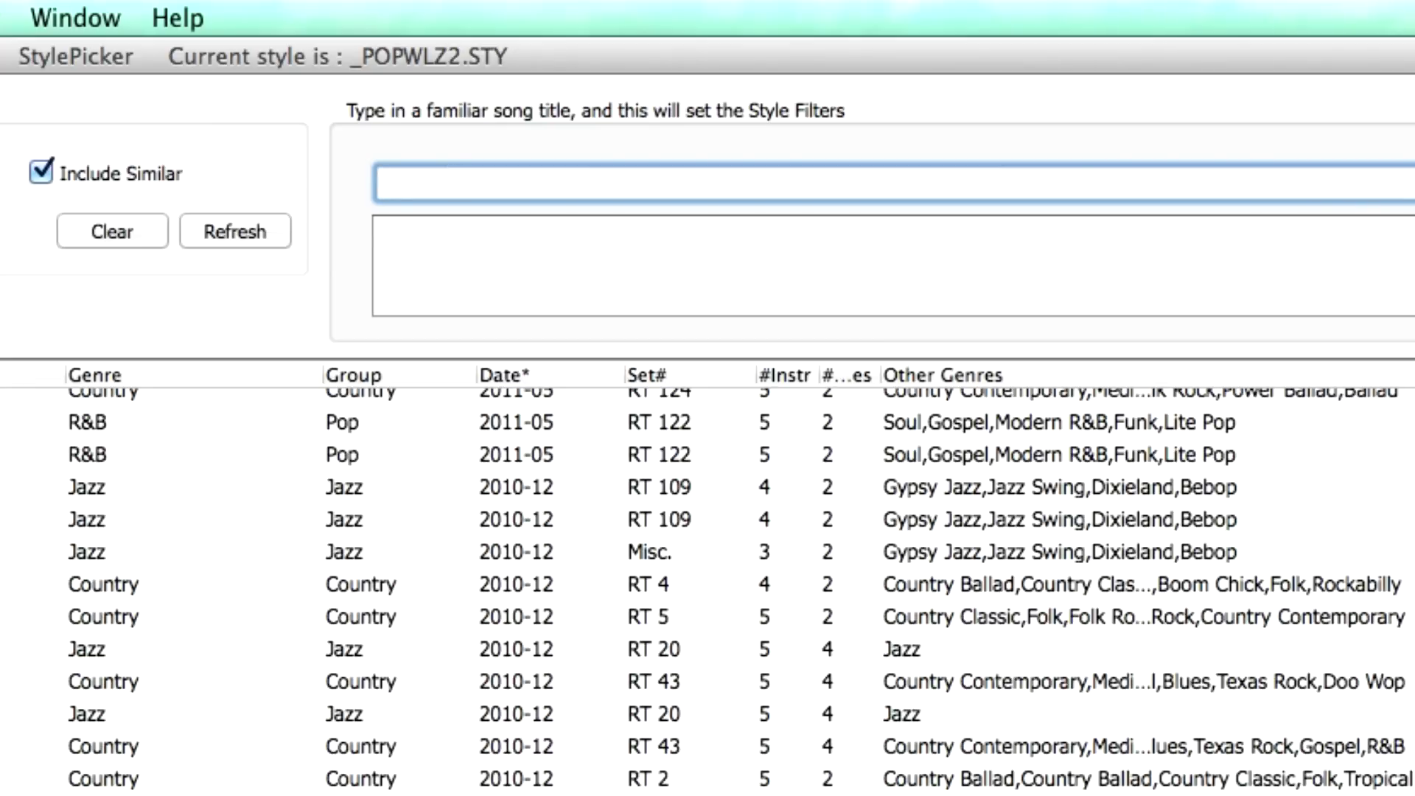
pyautogui.write('am')
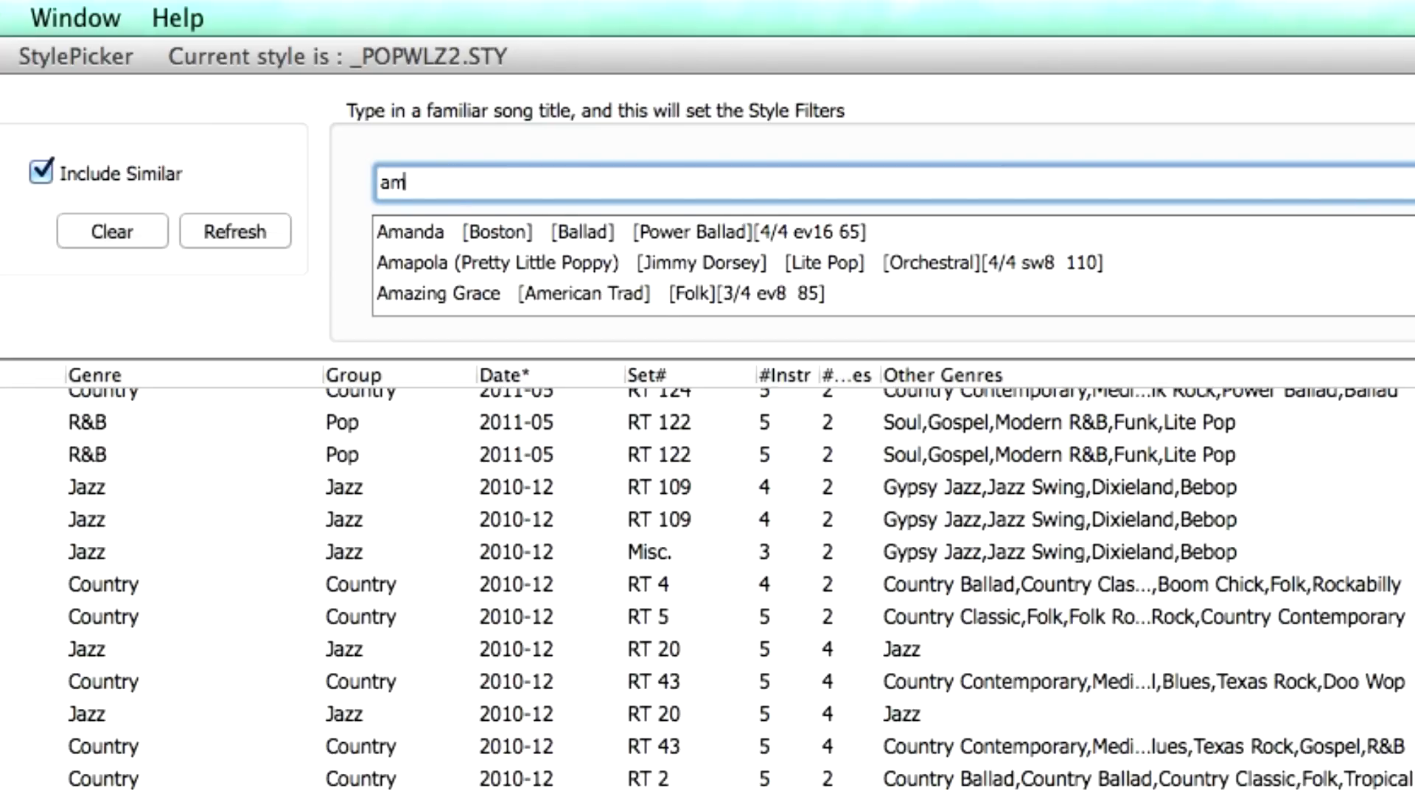
pyautogui.write('azin')
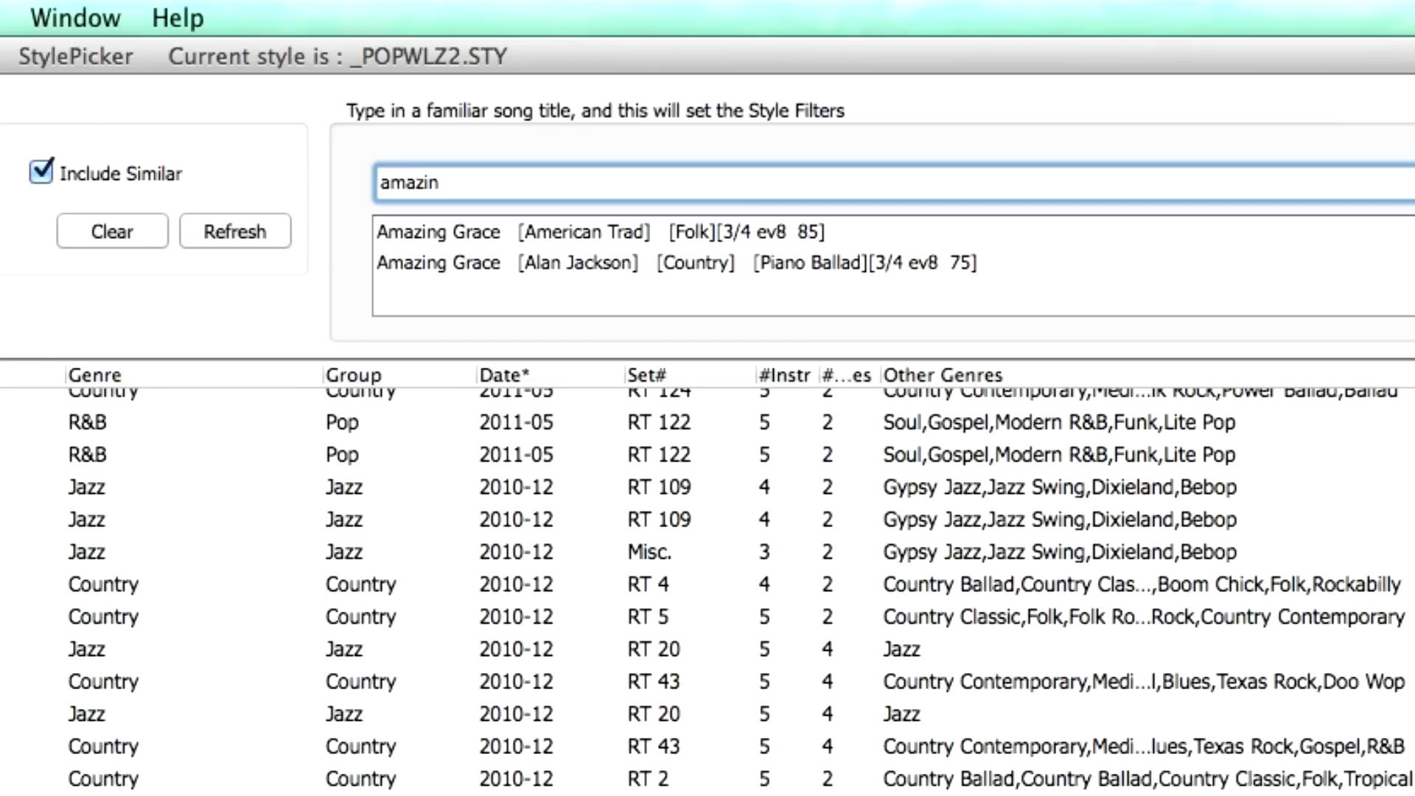
pyautogui.click(519, 232)
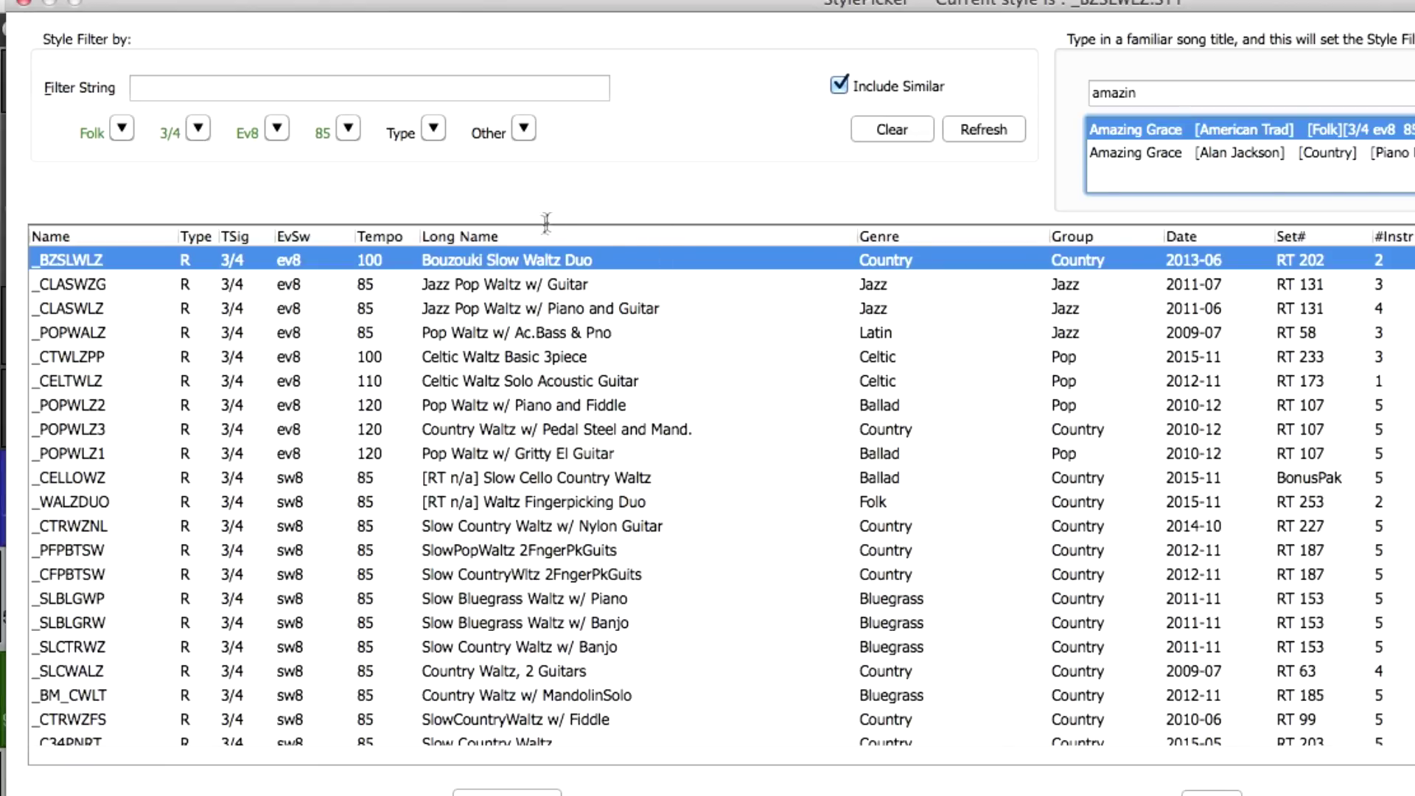
# Try the matching styles Bouzouki Slow Waltz Duo, Pop Waltz w/ Piano and Fiddle, and Celtic Waltz Basic 3piece.
pyautogui.click(514, 258)
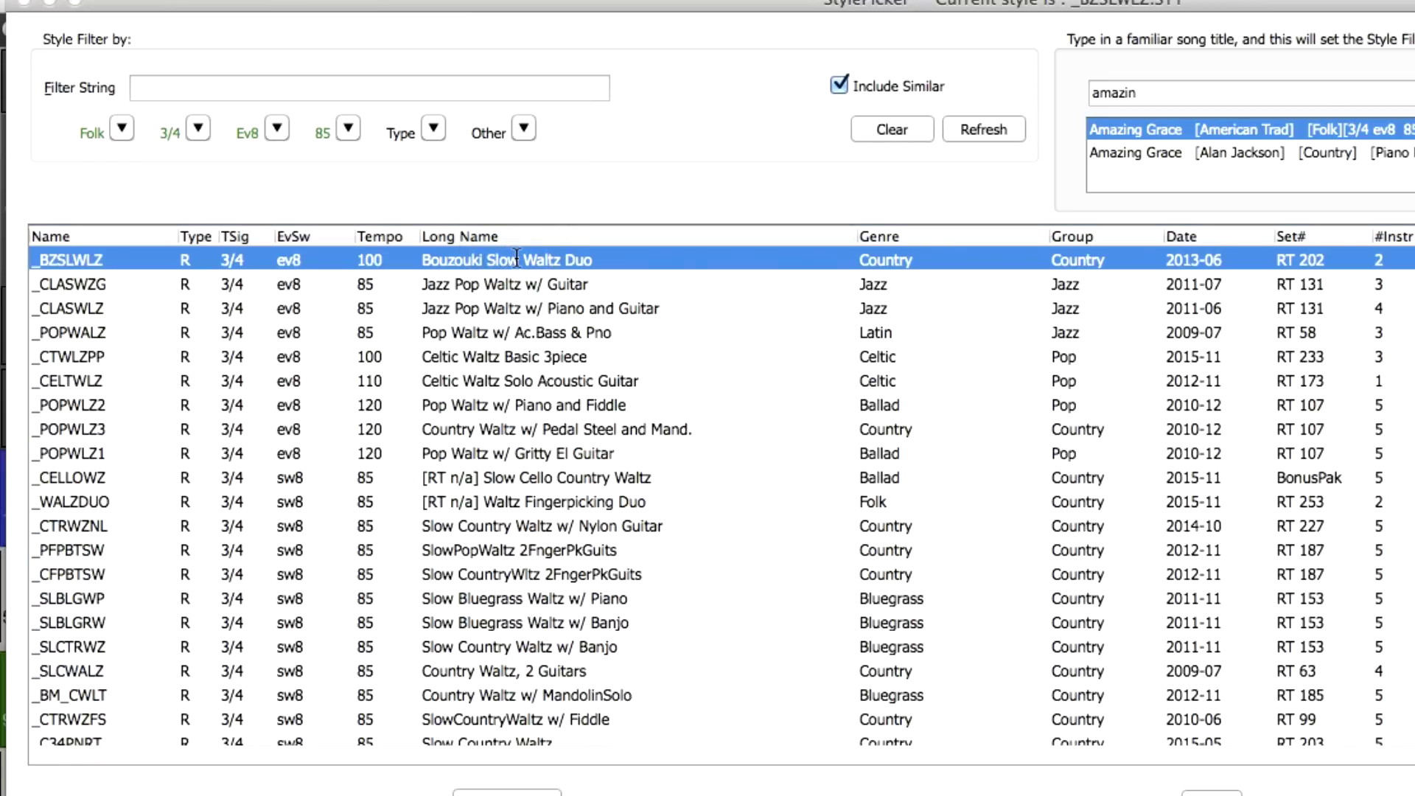
pyautogui.click(510, 407)
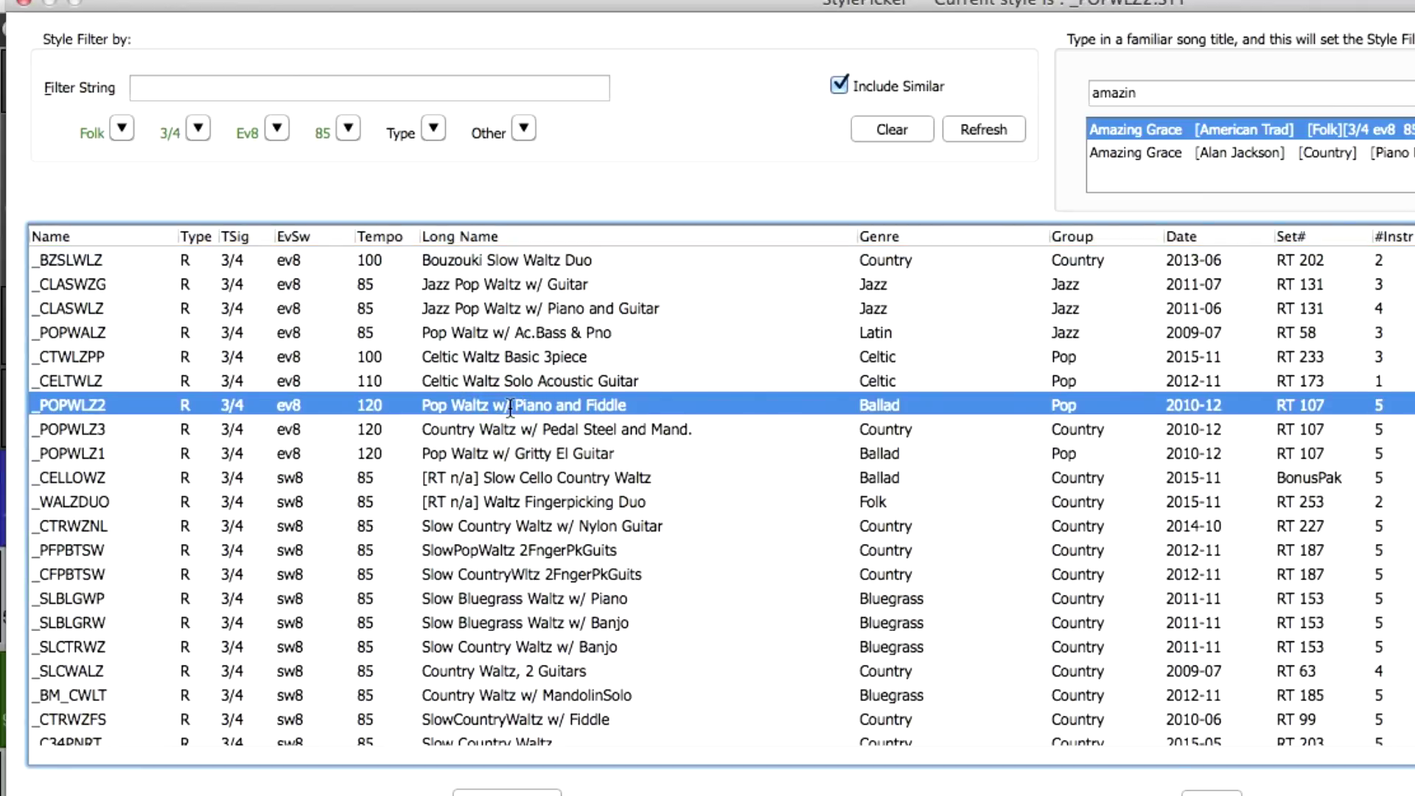
pyautogui.click(536, 355)
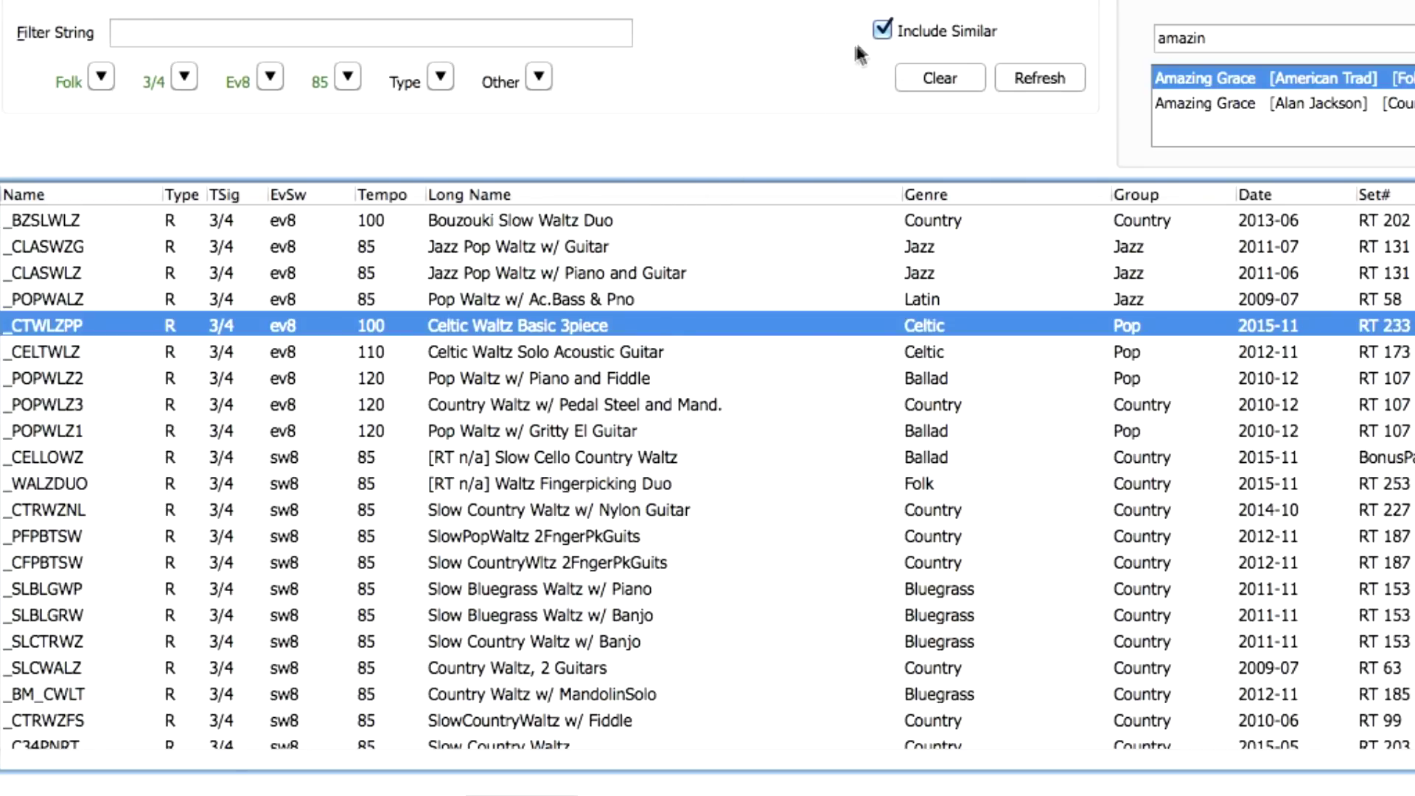
# Exclude similar styles from the list and reset the Feel filter so that any feel is accepted.
pyautogui.click(883, 30)
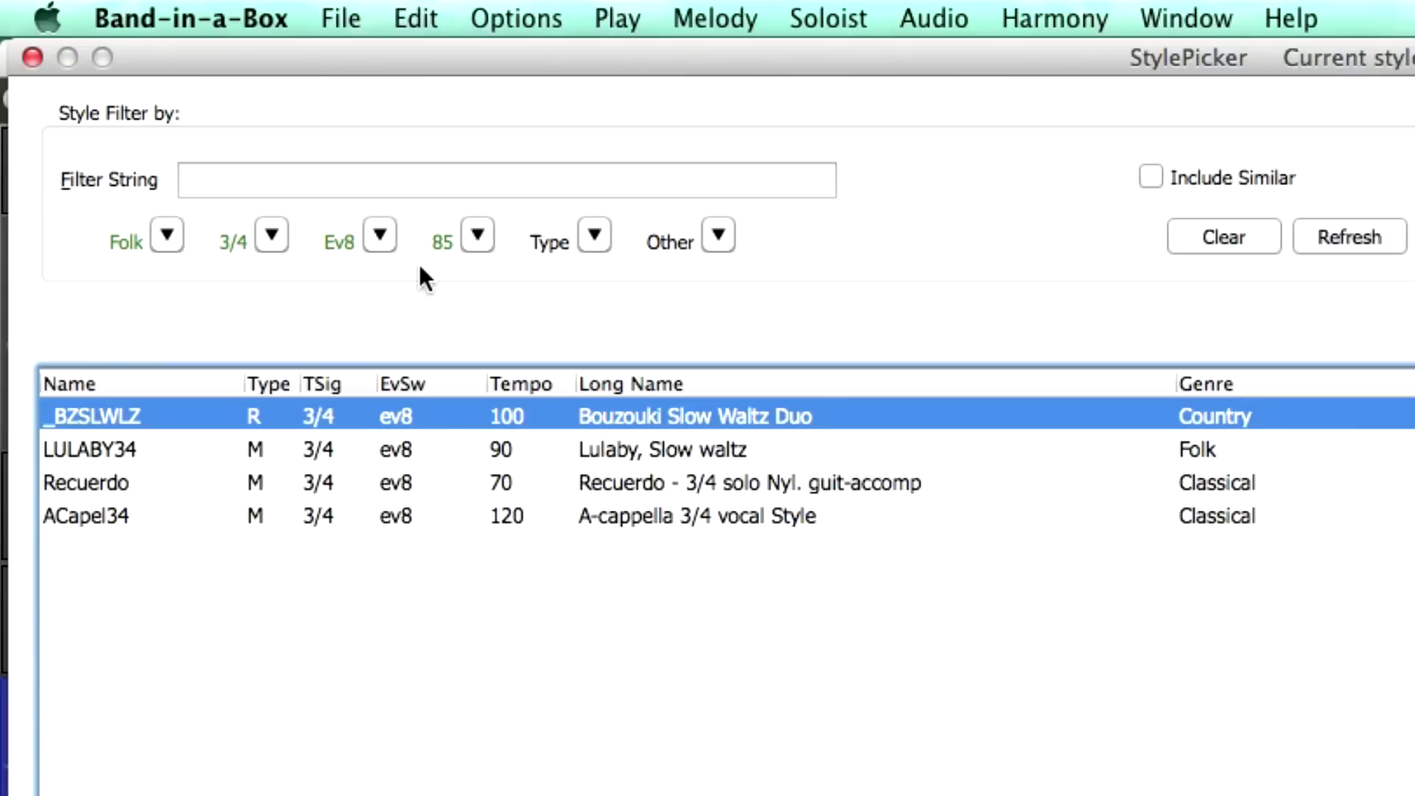
pyautogui.click(380, 237)
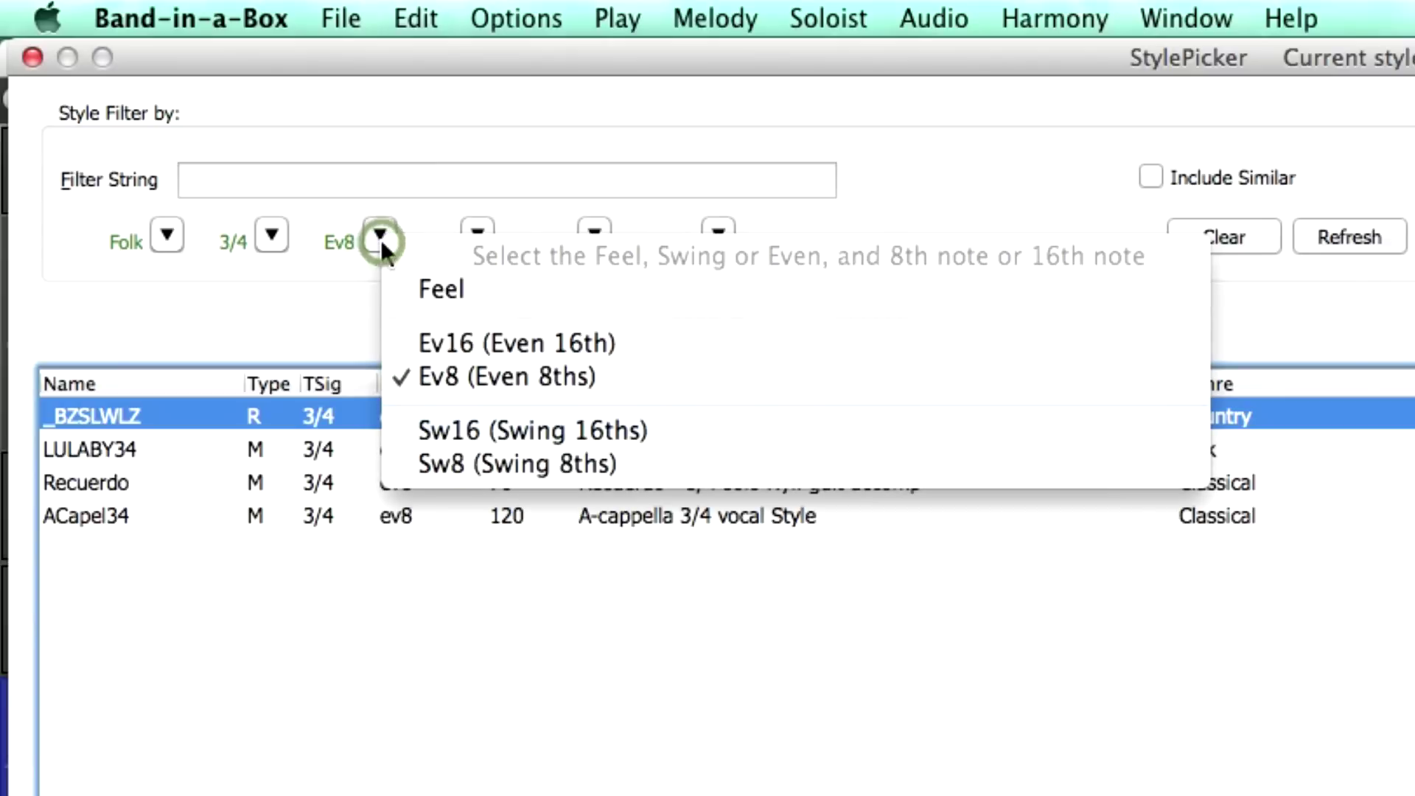
pyautogui.click(437, 289)
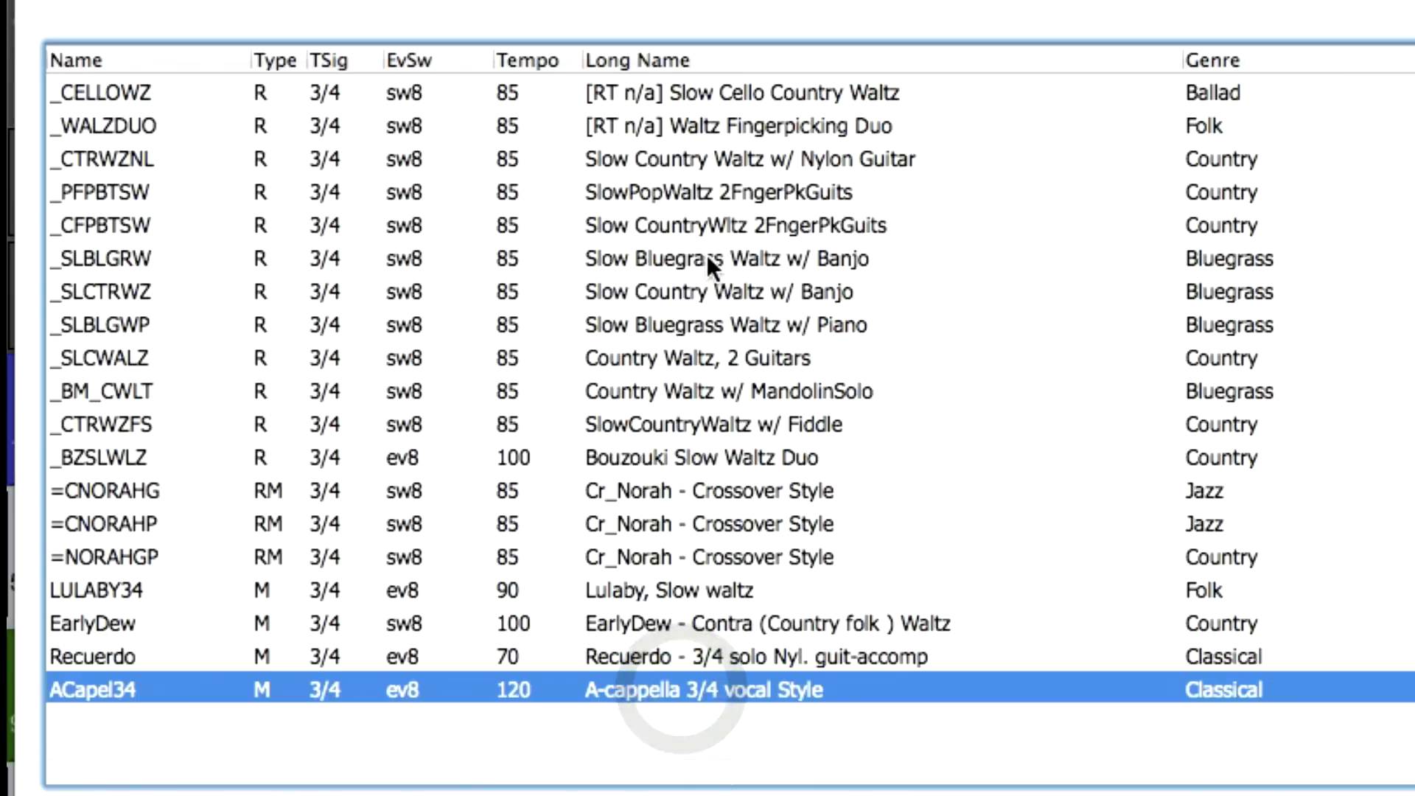
# Try the Slow Bluegrass Waltz styles with Banjo and with Piano, and limit the style type to Real (no MIDI).
pyautogui.click(700, 580)
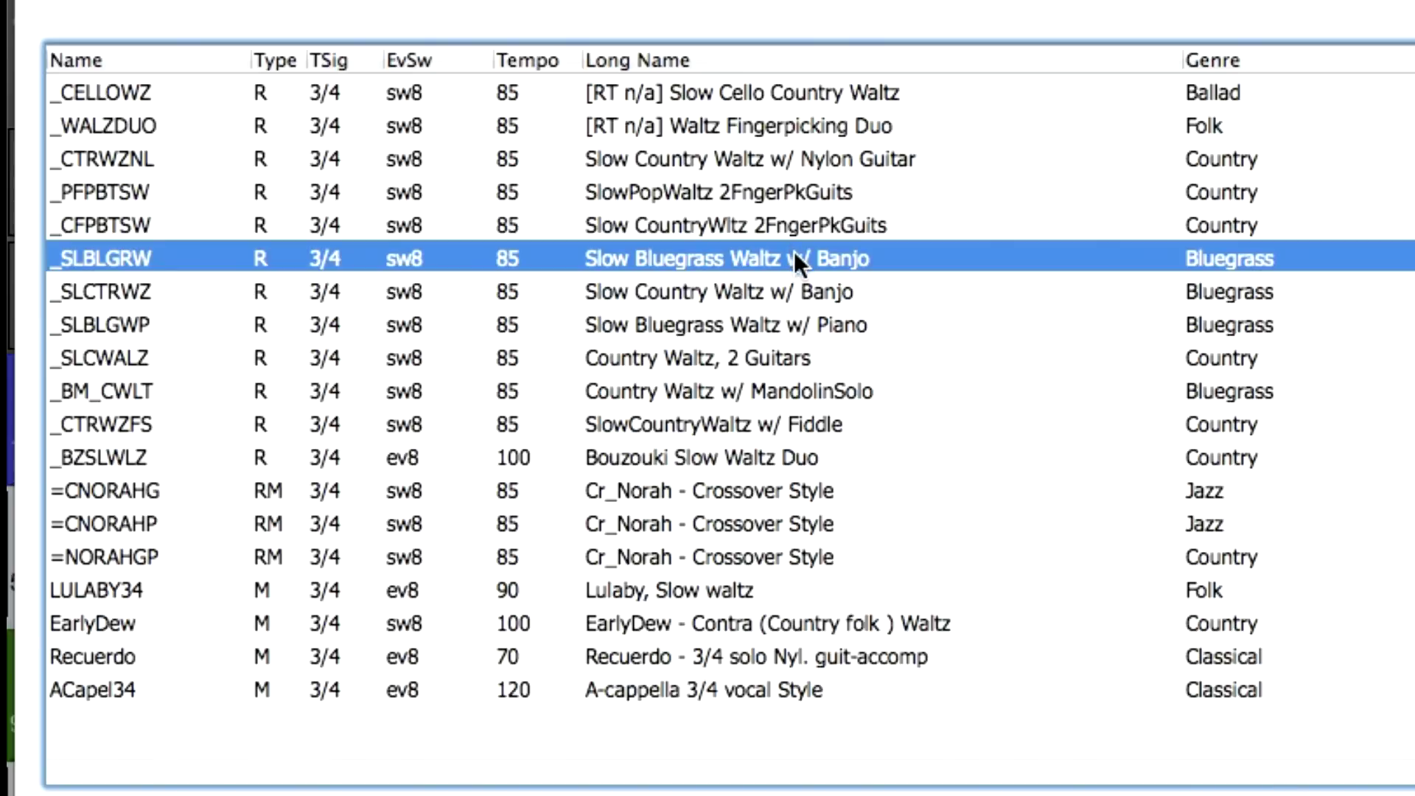
pyautogui.click(732, 330)
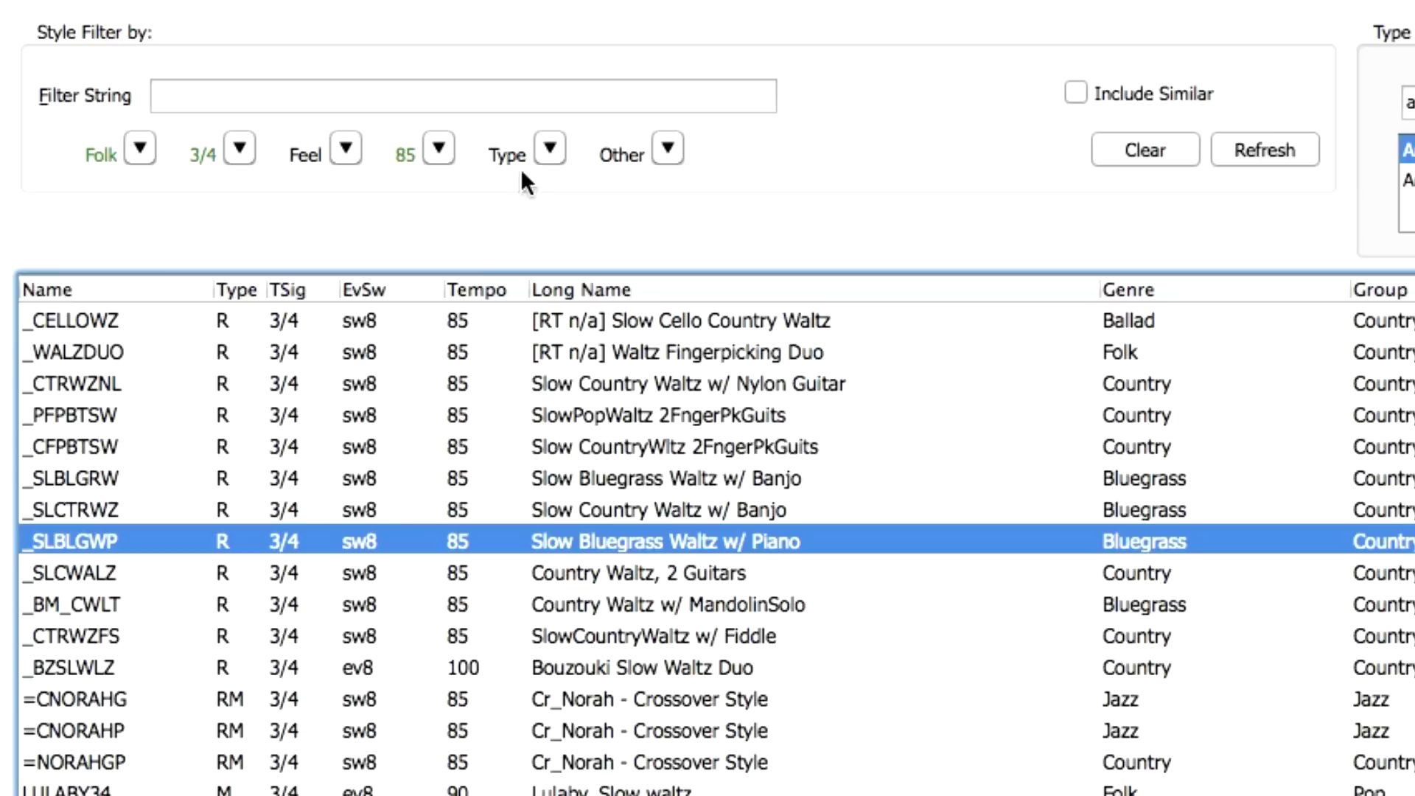
pyautogui.click(543, 237)
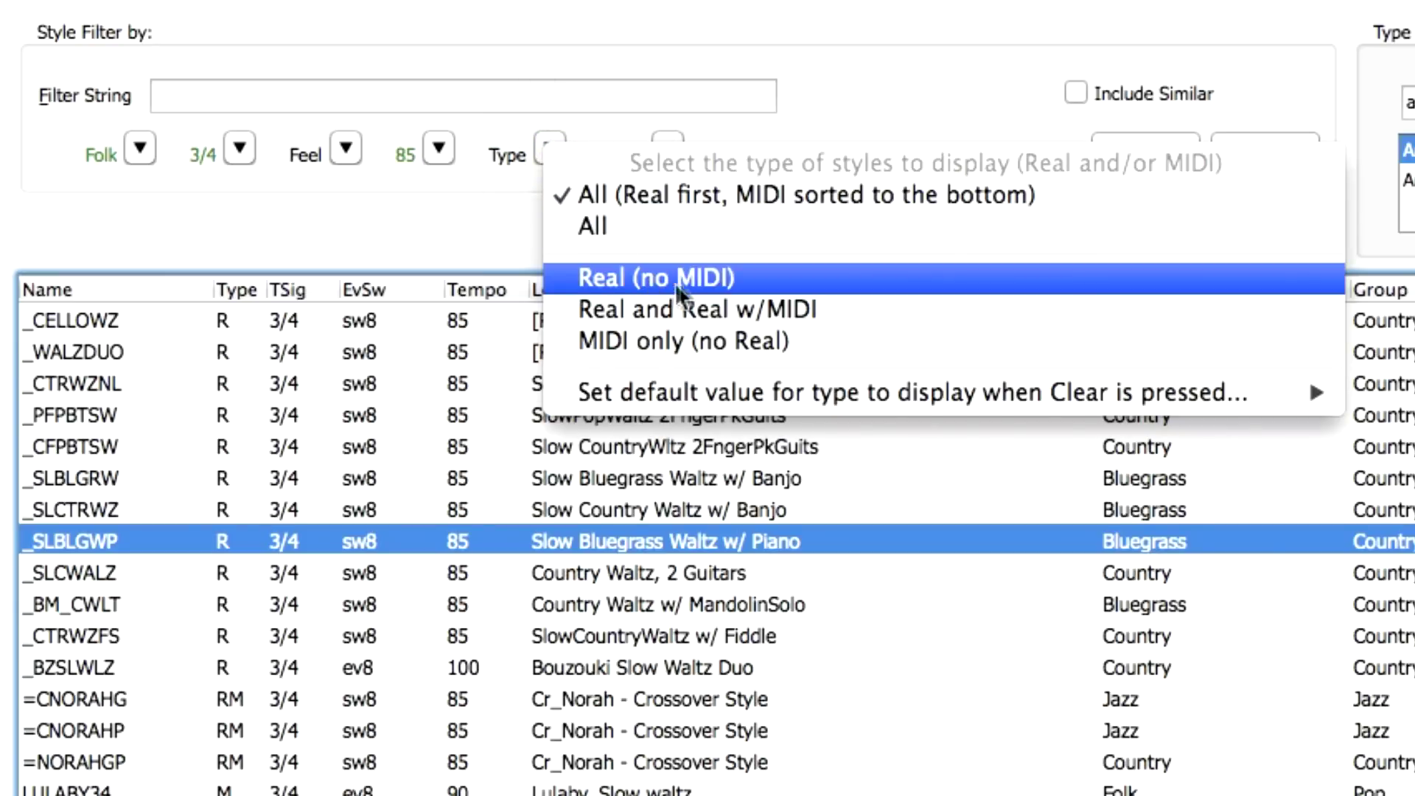
pyautogui.click(727, 278)
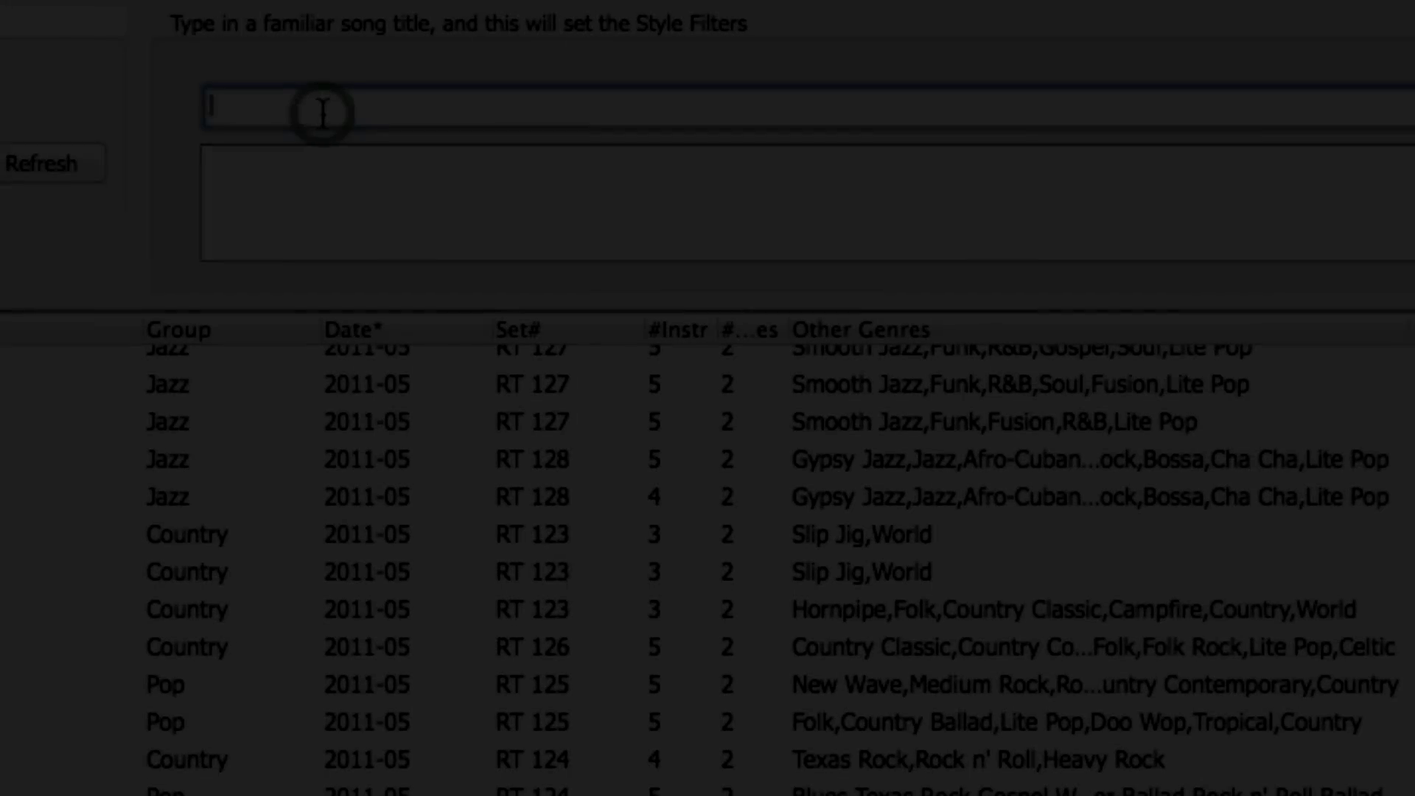
# Find the familiar song title "back home again in india" and choose (Back Home Again In) Indiana to set the style filters.
pyautogui.write('back home ')
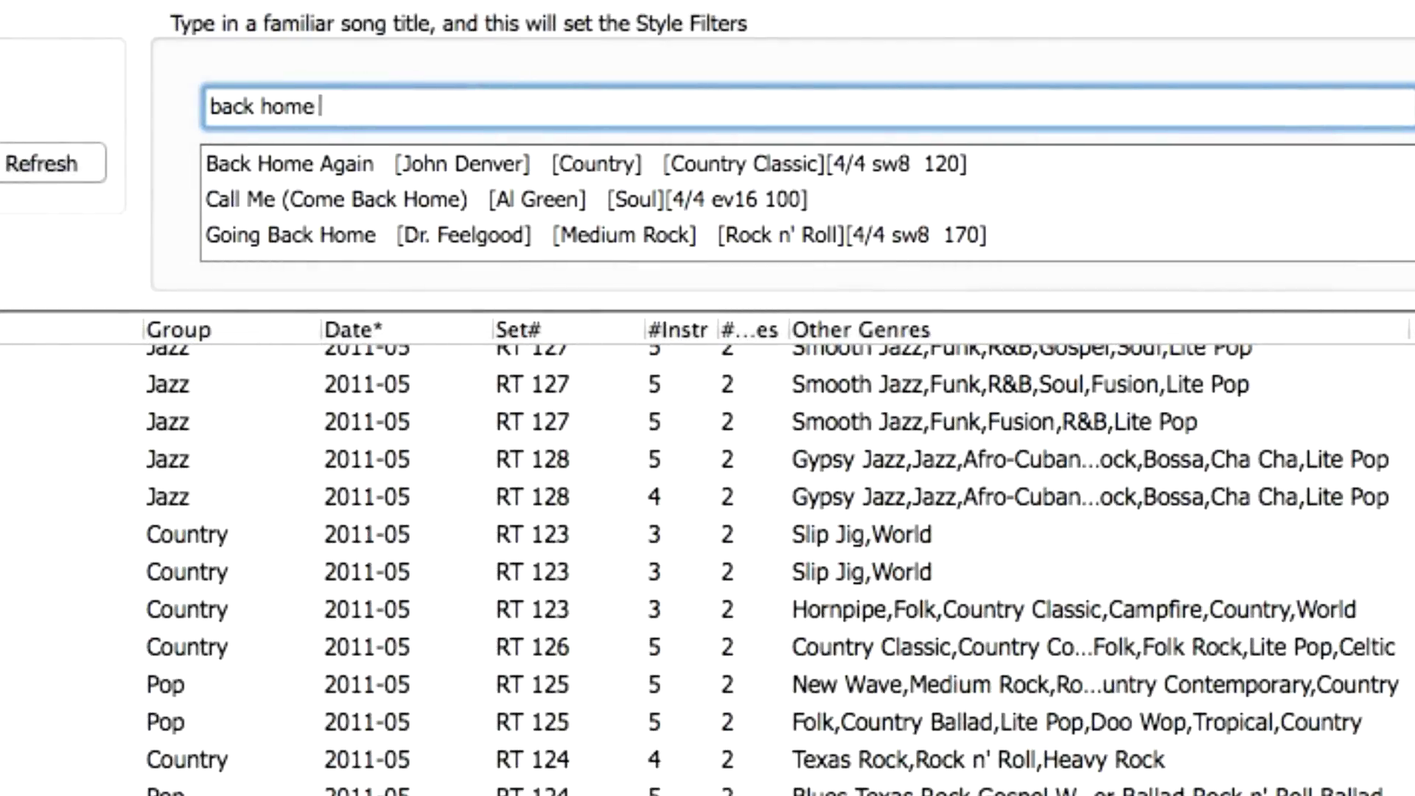
pyautogui.write('again in in')
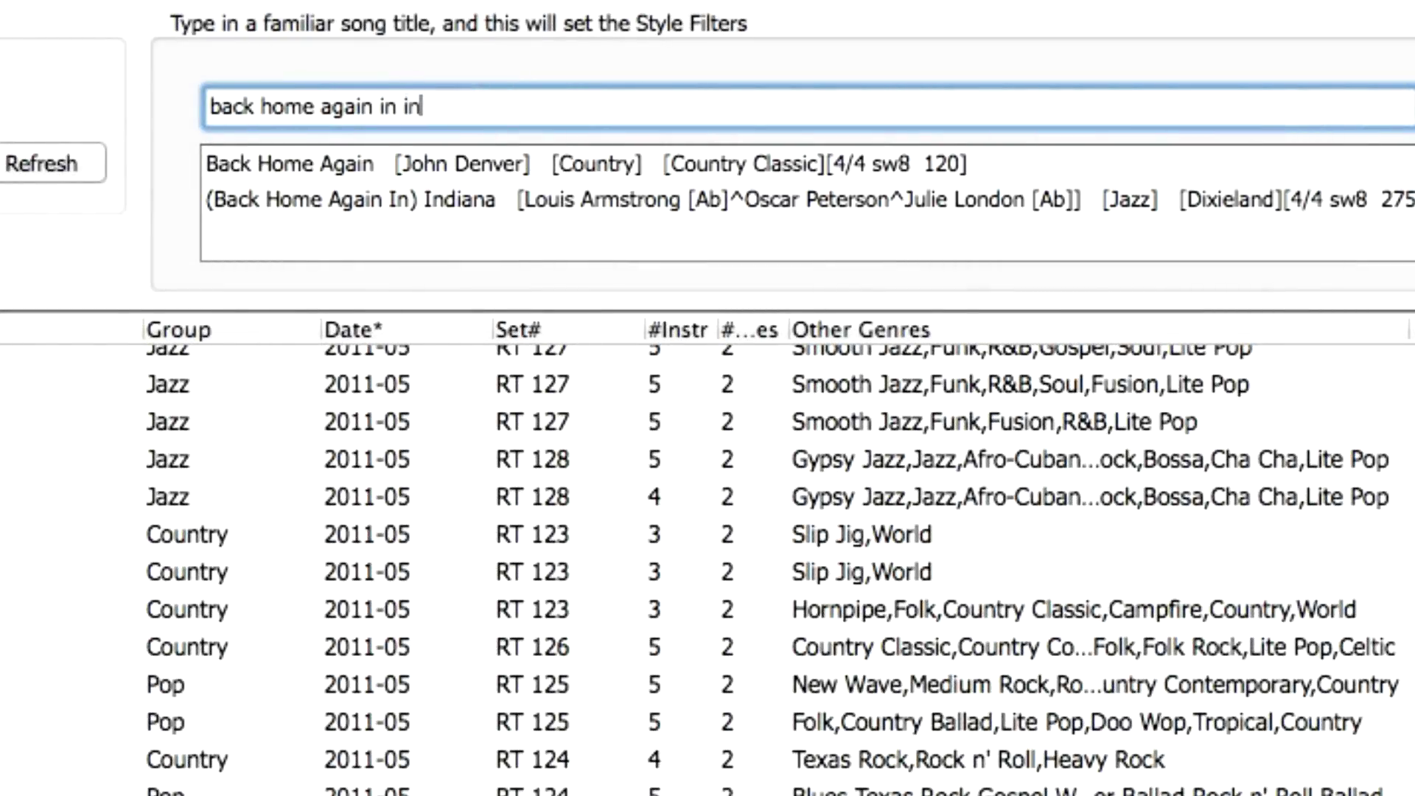
pyautogui.write('dia')
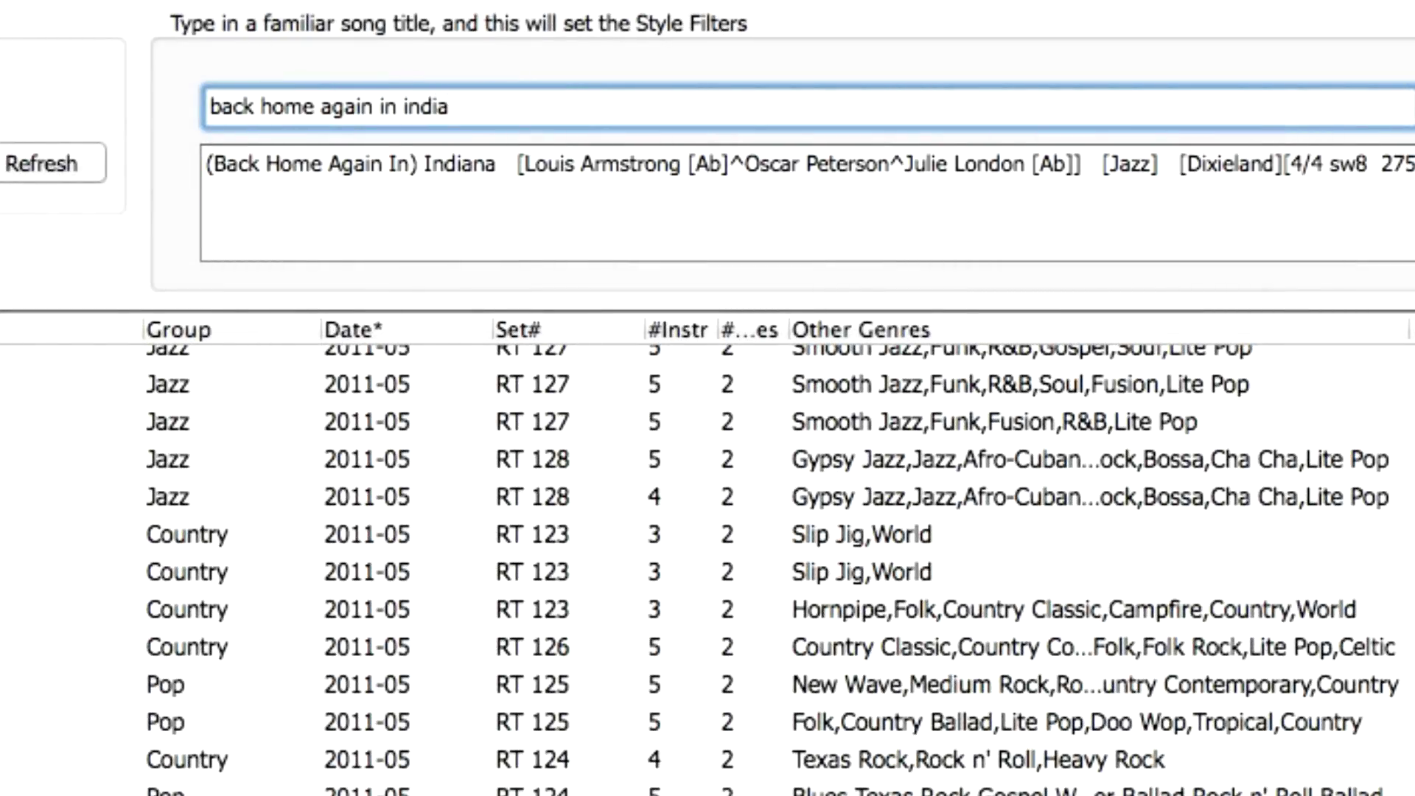
pyautogui.click(238, 164)
pyautogui.click(238, 163)
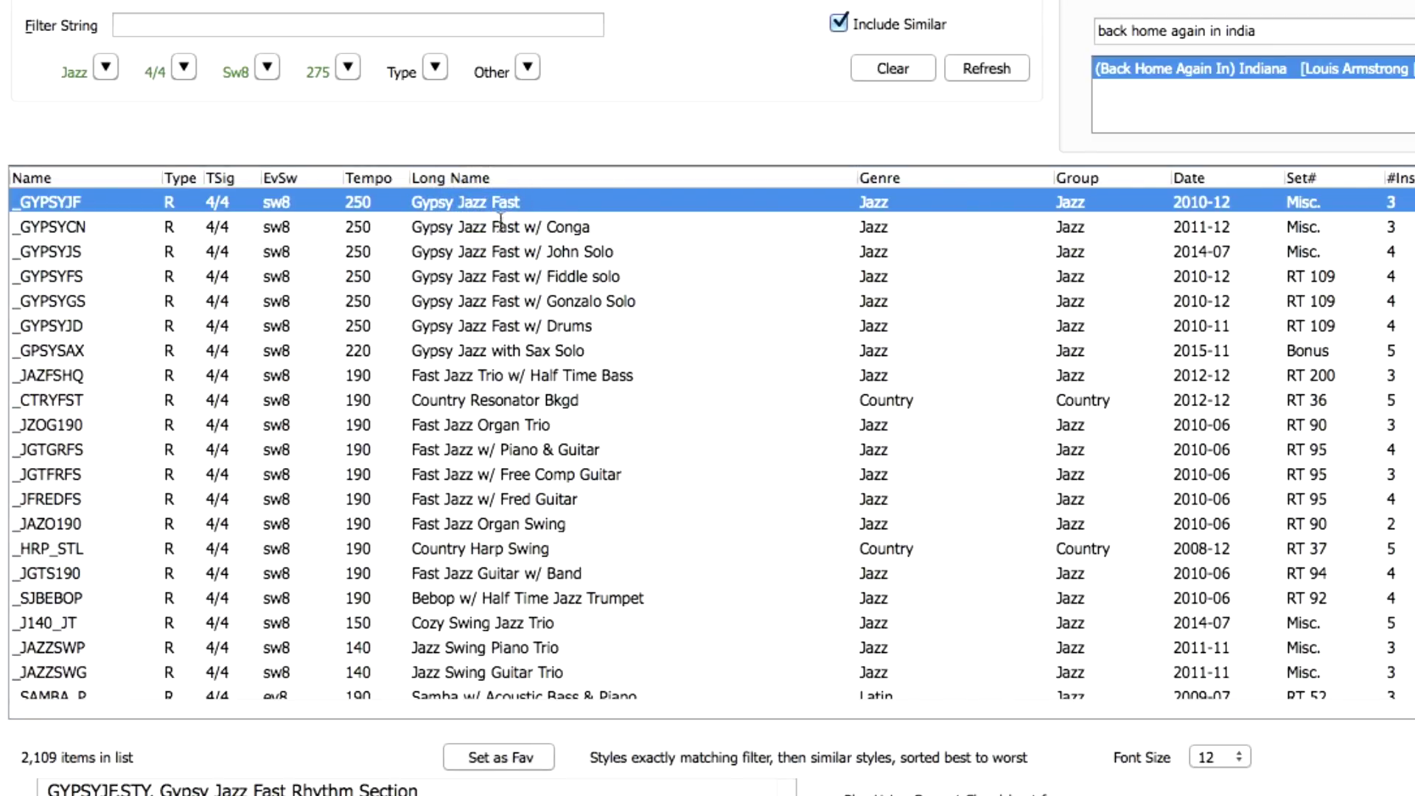
# Narrow the jazz styles with the filter string "trumpet" and accept the style Bebop w/ Half Time Jazz Trumpet.
pyautogui.click(520, 426)
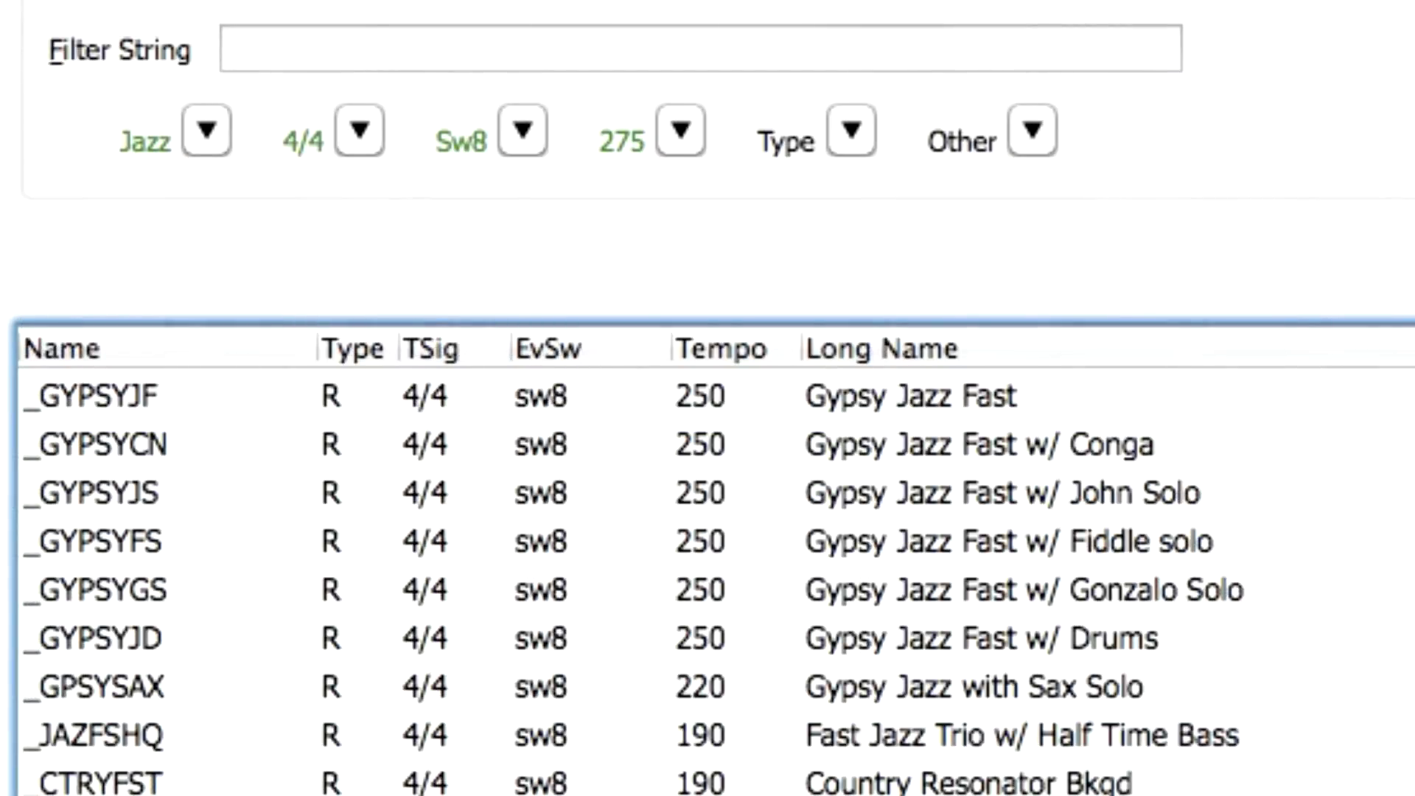
pyautogui.click(371, 53)
pyautogui.write('trumpet')
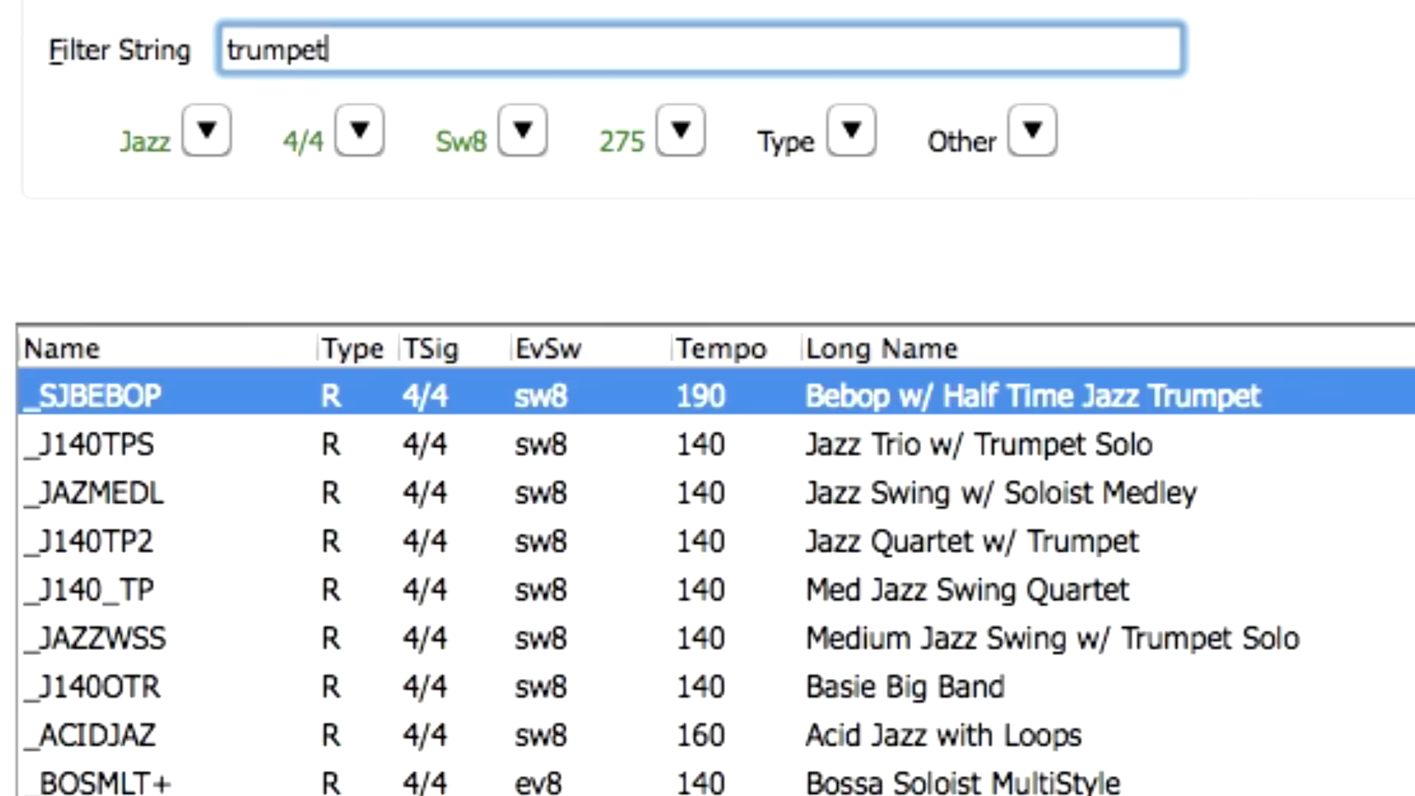
pyautogui.click(1057, 390)
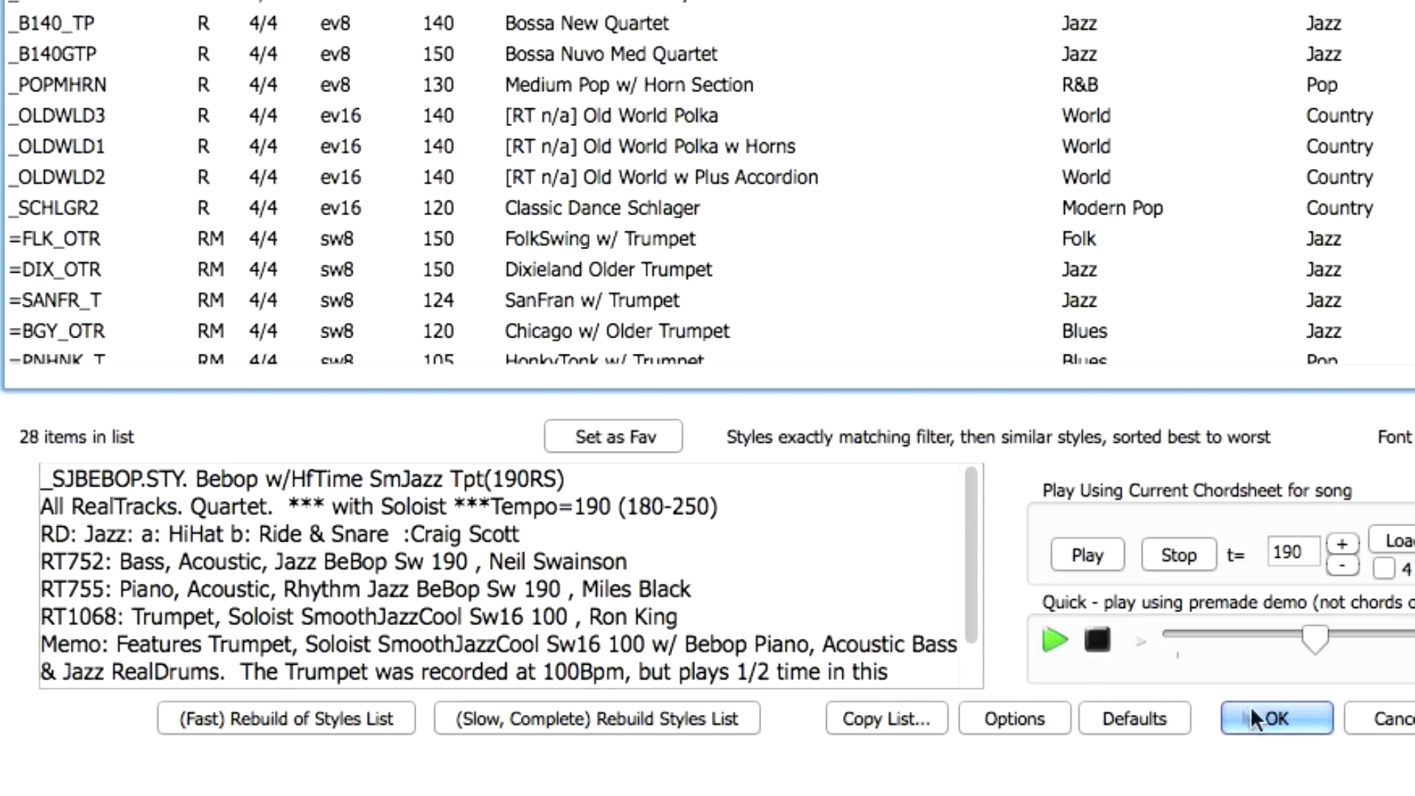
pyautogui.click(1277, 719)
# Enter the chords A7 and Am7 in the chord sheet, advancing two cells after each.
pyautogui.press('Return')
pyautogui.press('Return')
pyautogui.write('a7')
pyautogui.press('Return')
pyautogui.press('Return')
pyautogui.write('am7')
pyautogui.press('Return')
pyautogui.press('Return')
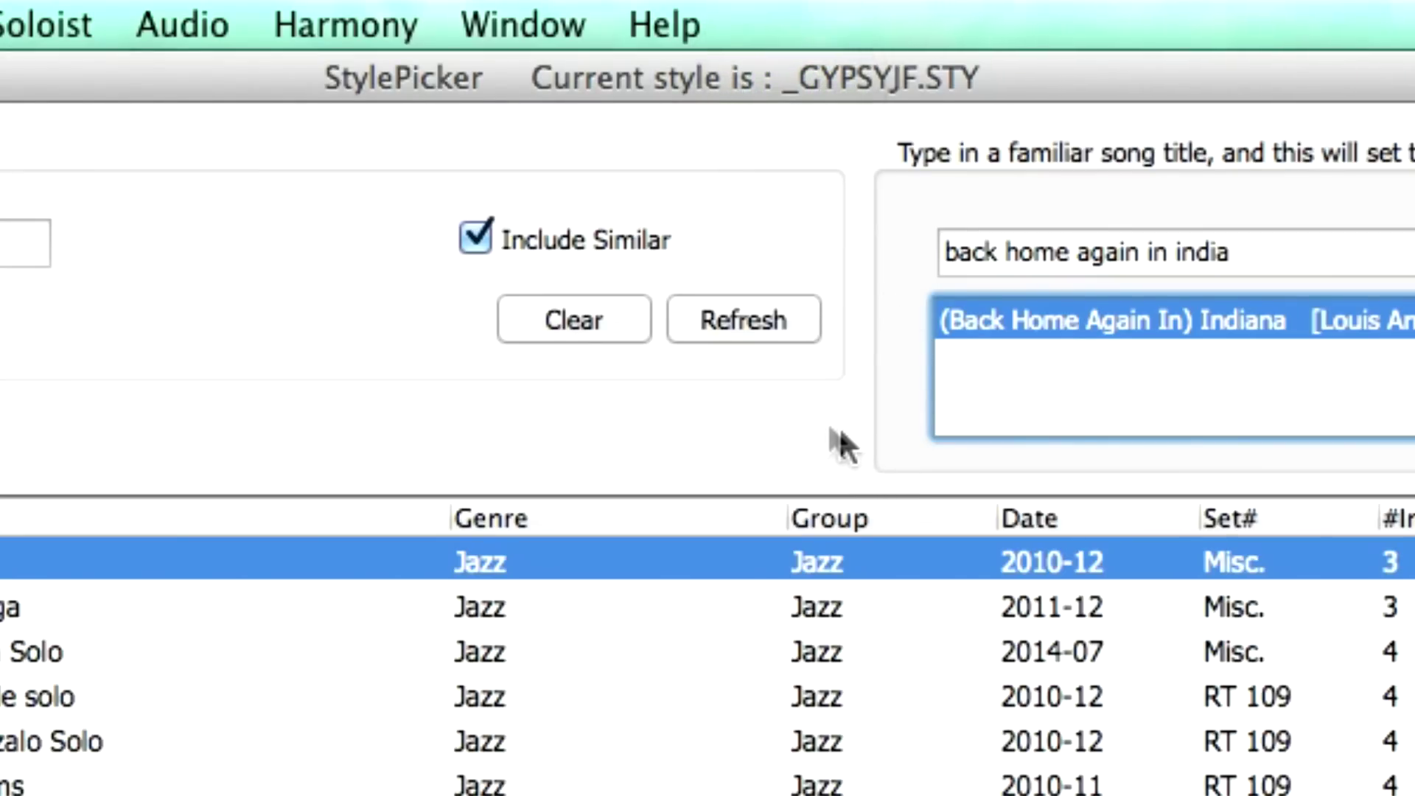
# Clear the previous style filters, and filter the styles by the World category and the Ev16 (Even 16th) feel.
pyautogui.click(577, 323)
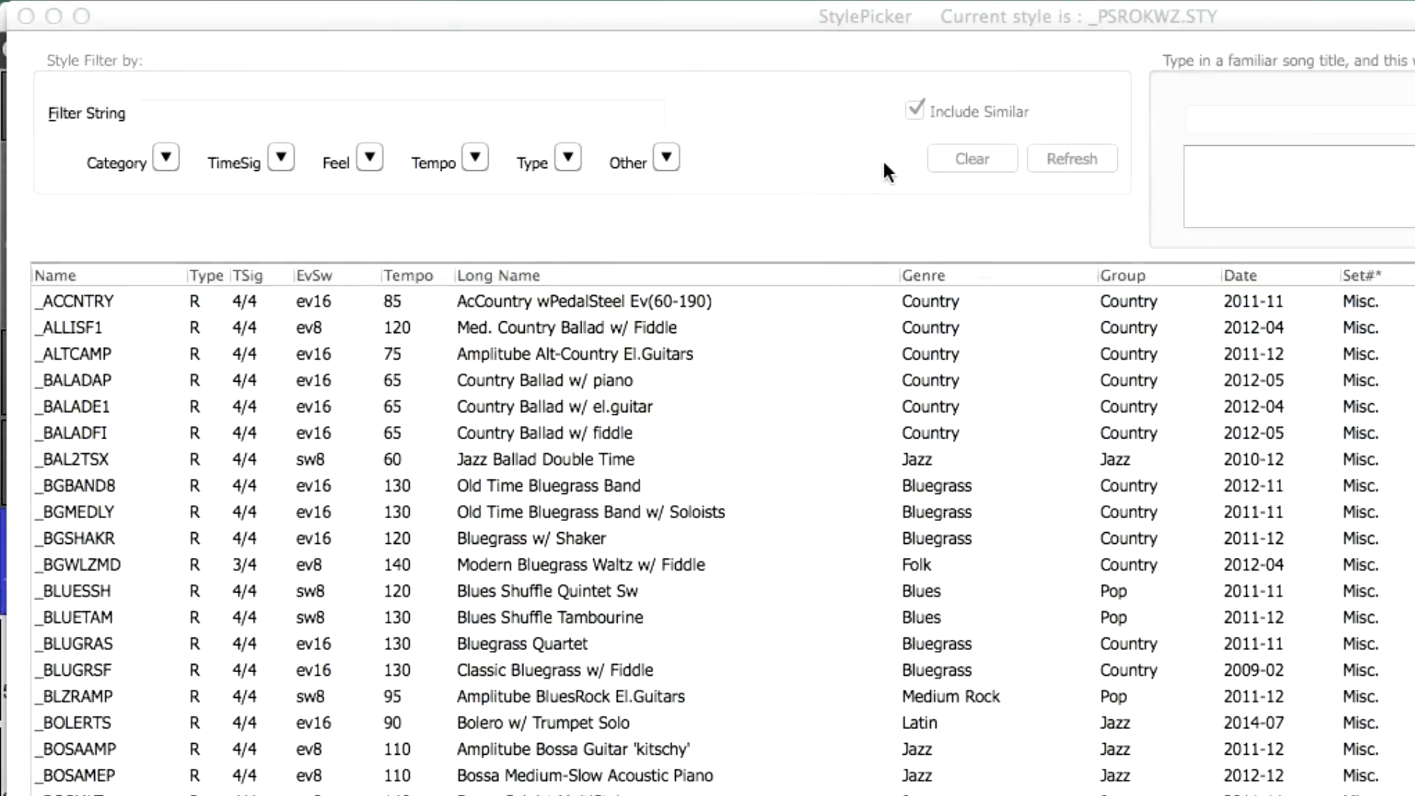
pyautogui.click(166, 157)
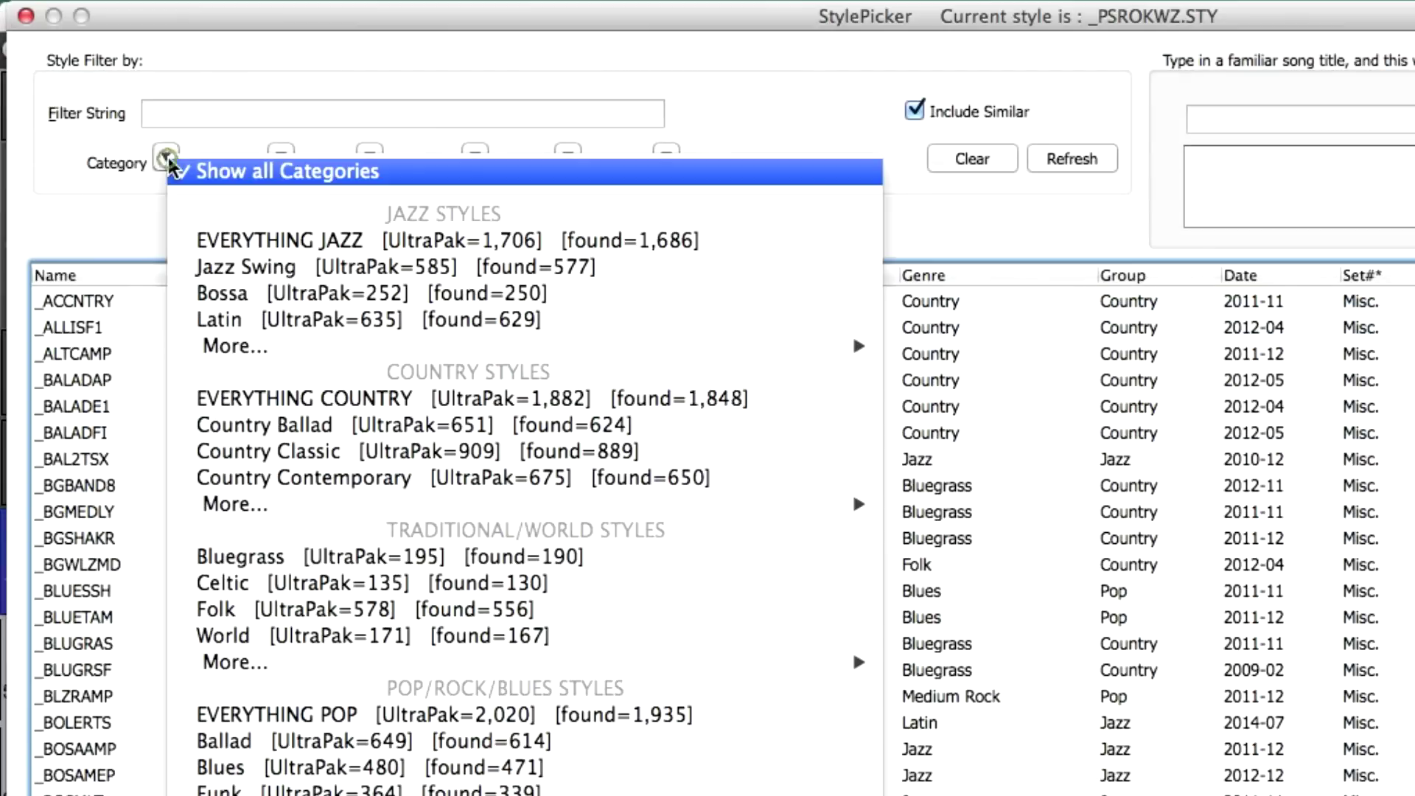
pyautogui.click(241, 638)
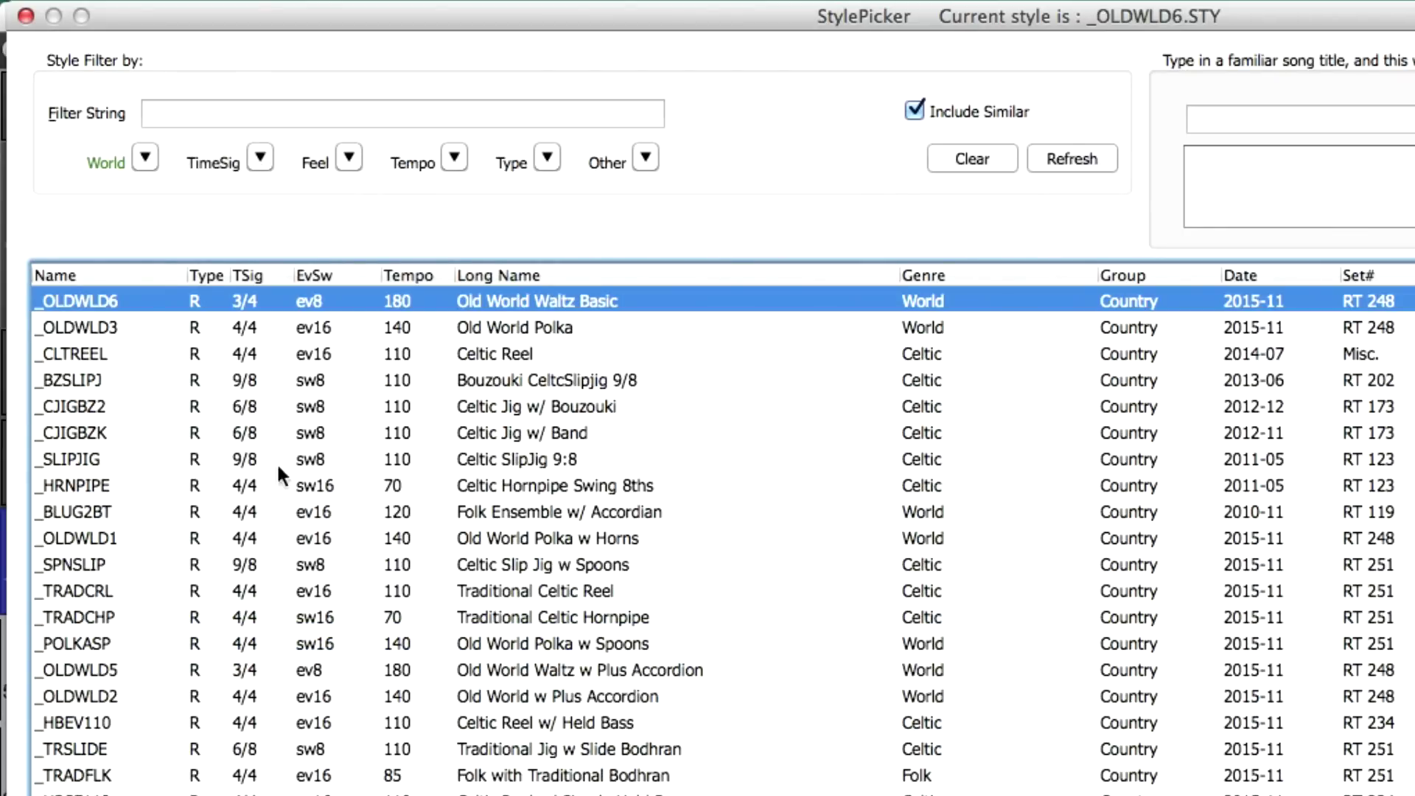
pyautogui.click(349, 158)
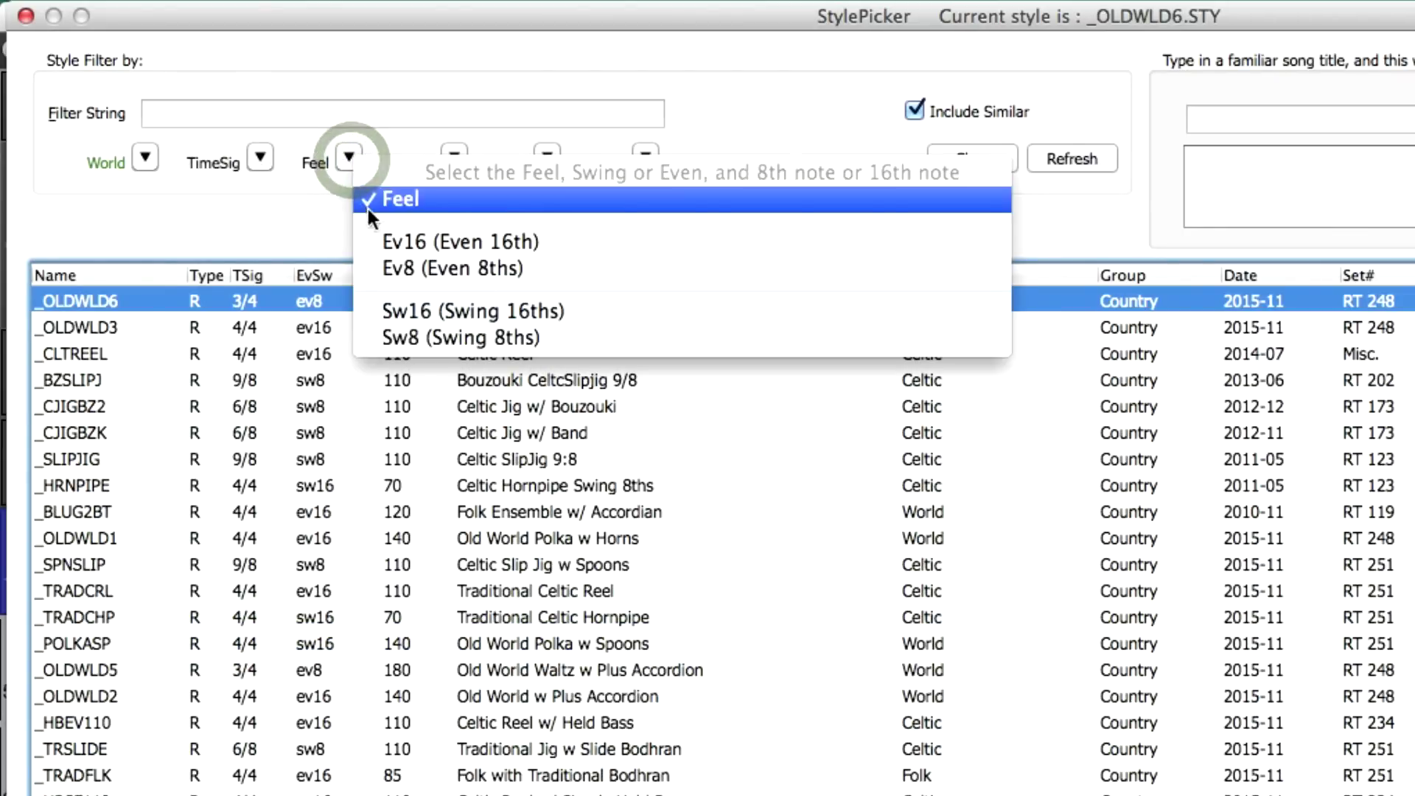
pyautogui.click(511, 242)
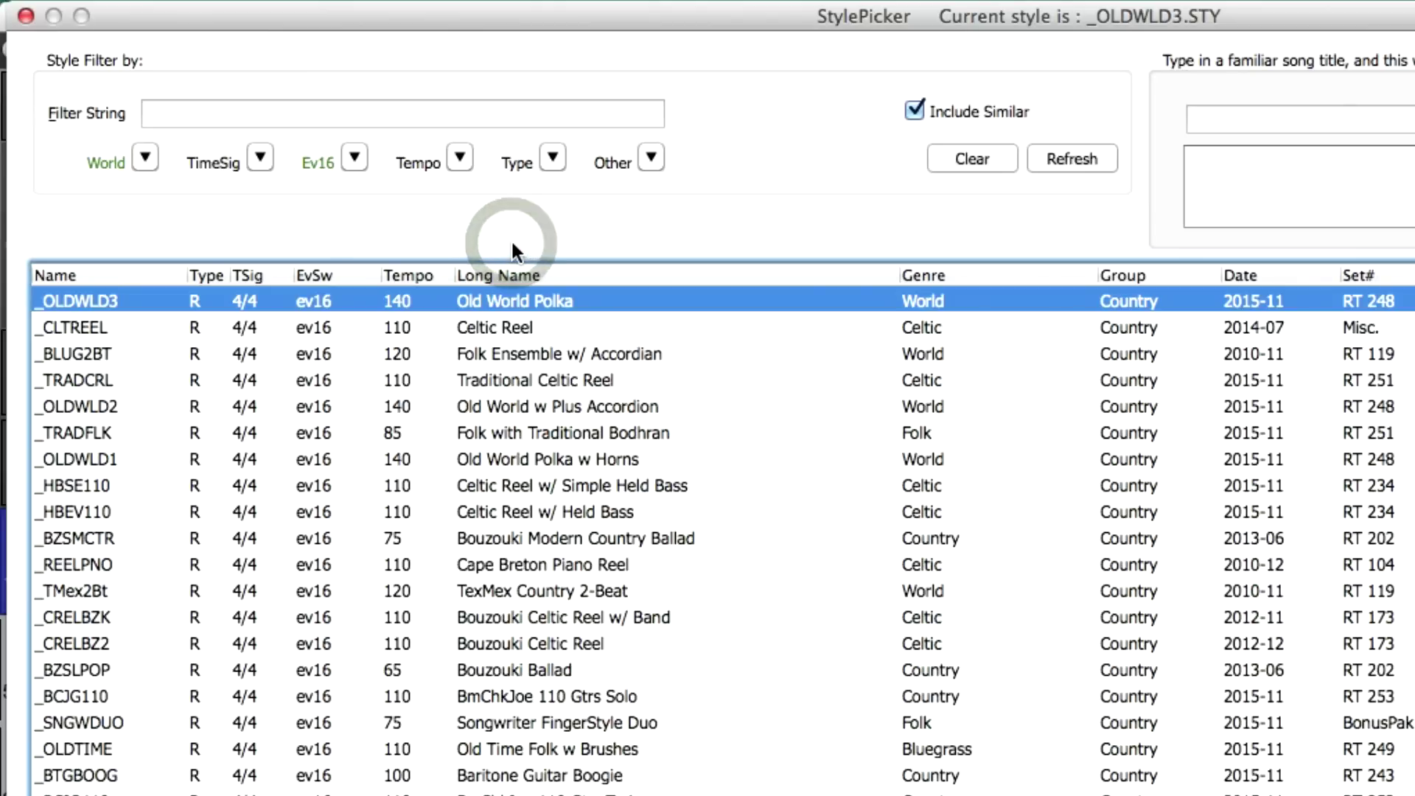
# Try the styles Traditional Celtic Reel, Celtic Reel w/ Simple Held Bass, and Old World Polka.
pyautogui.click(544, 378)
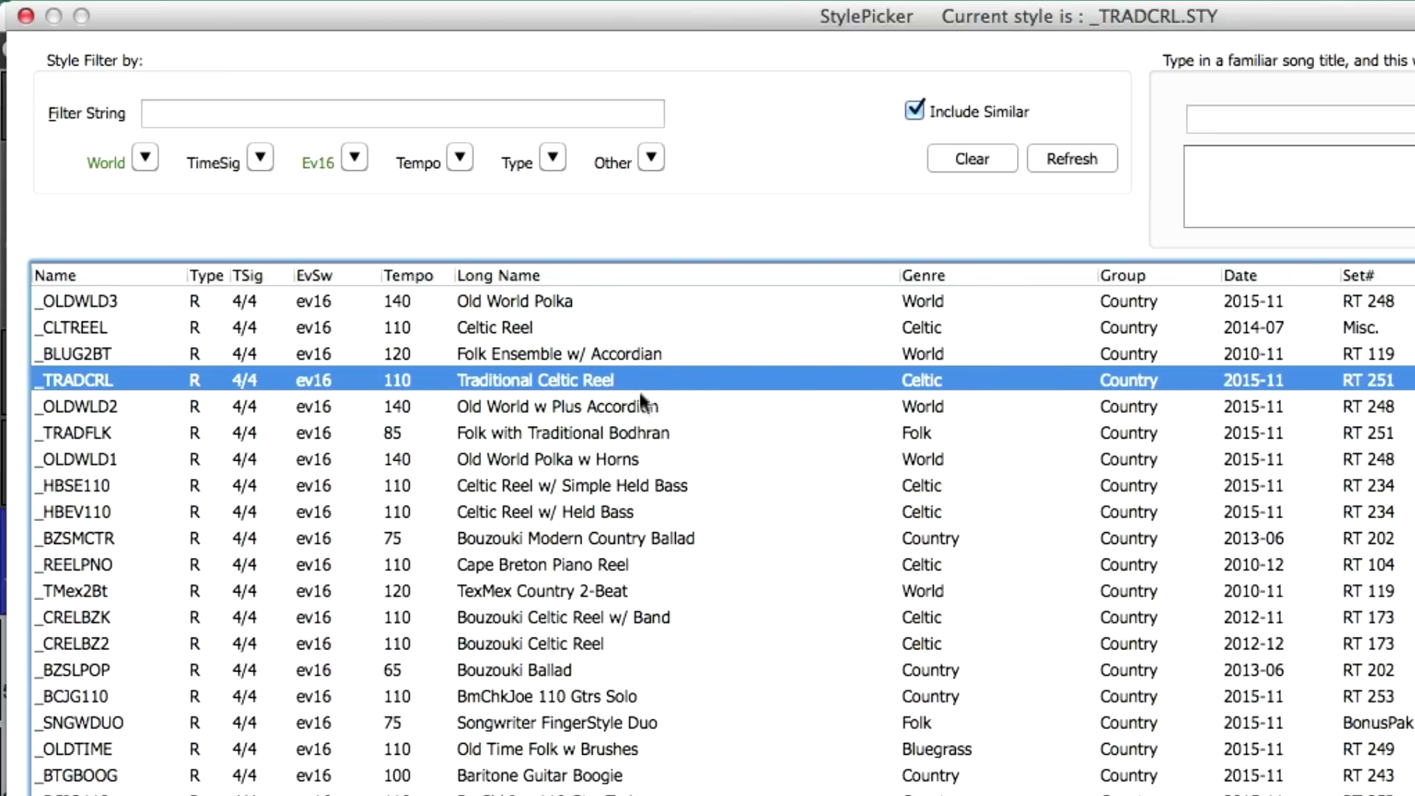
pyautogui.click(645, 484)
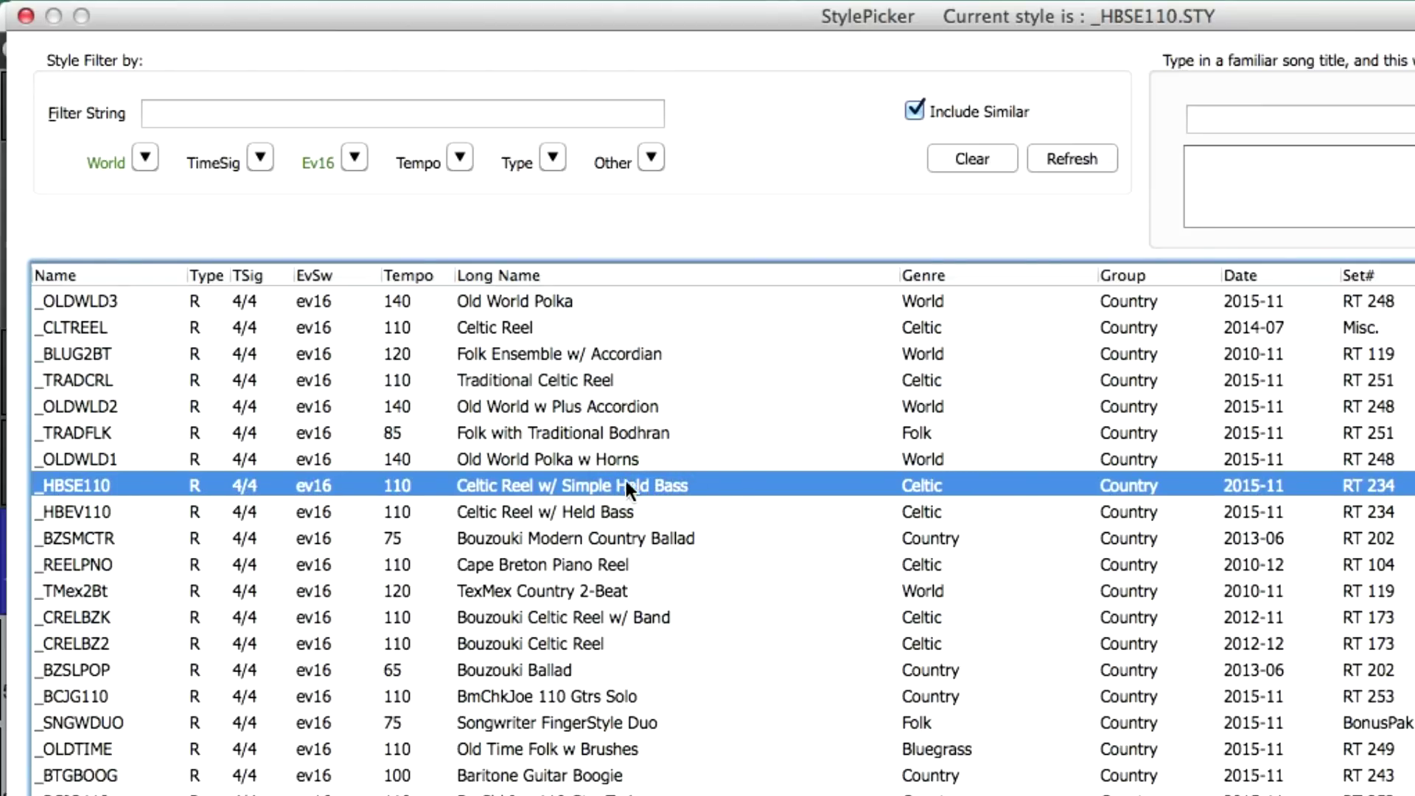
pyautogui.click(547, 302)
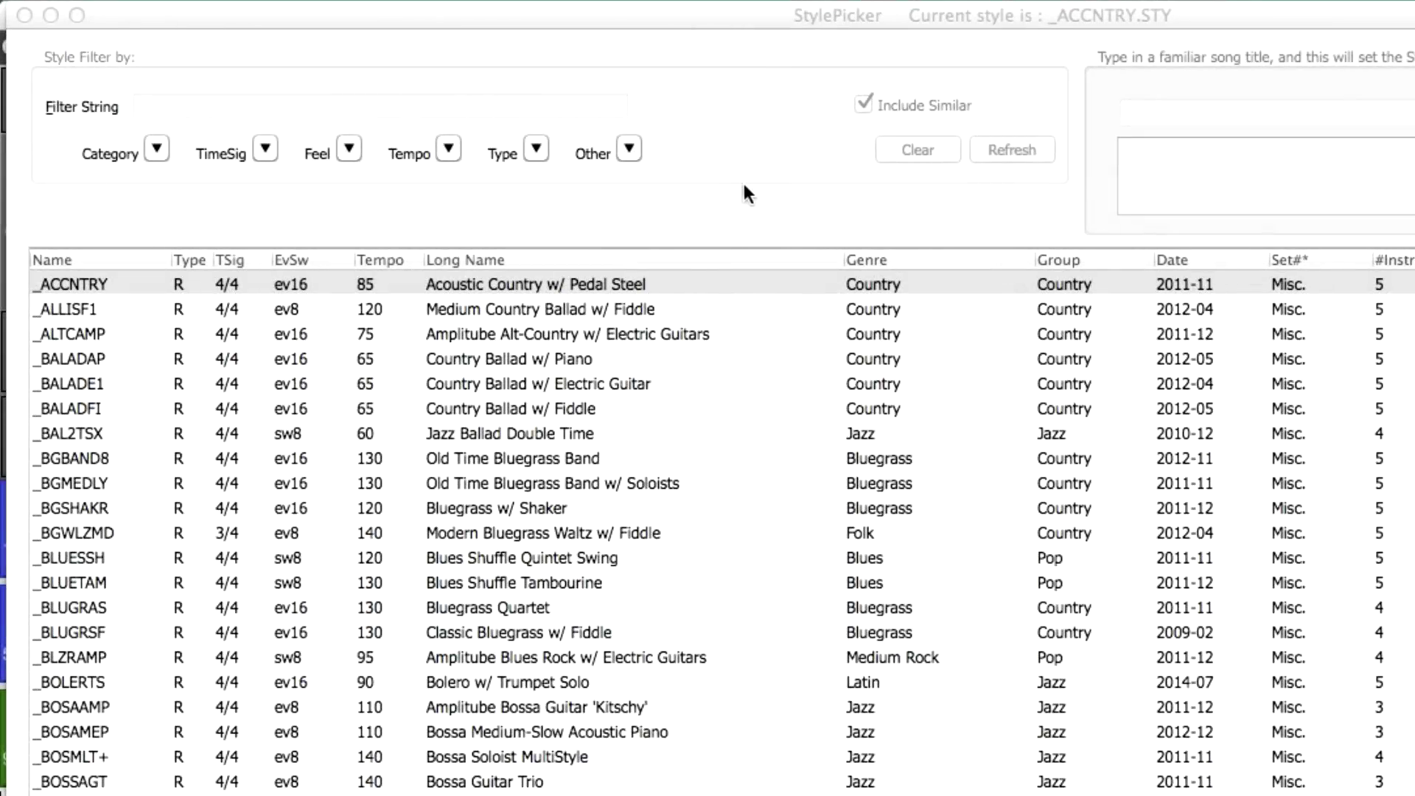
# Filter the styles by the string "punk" and try Punk w/ Held and Muted Guitars and Punk w/ Soloist Guitar.
pyautogui.click(161, 107)
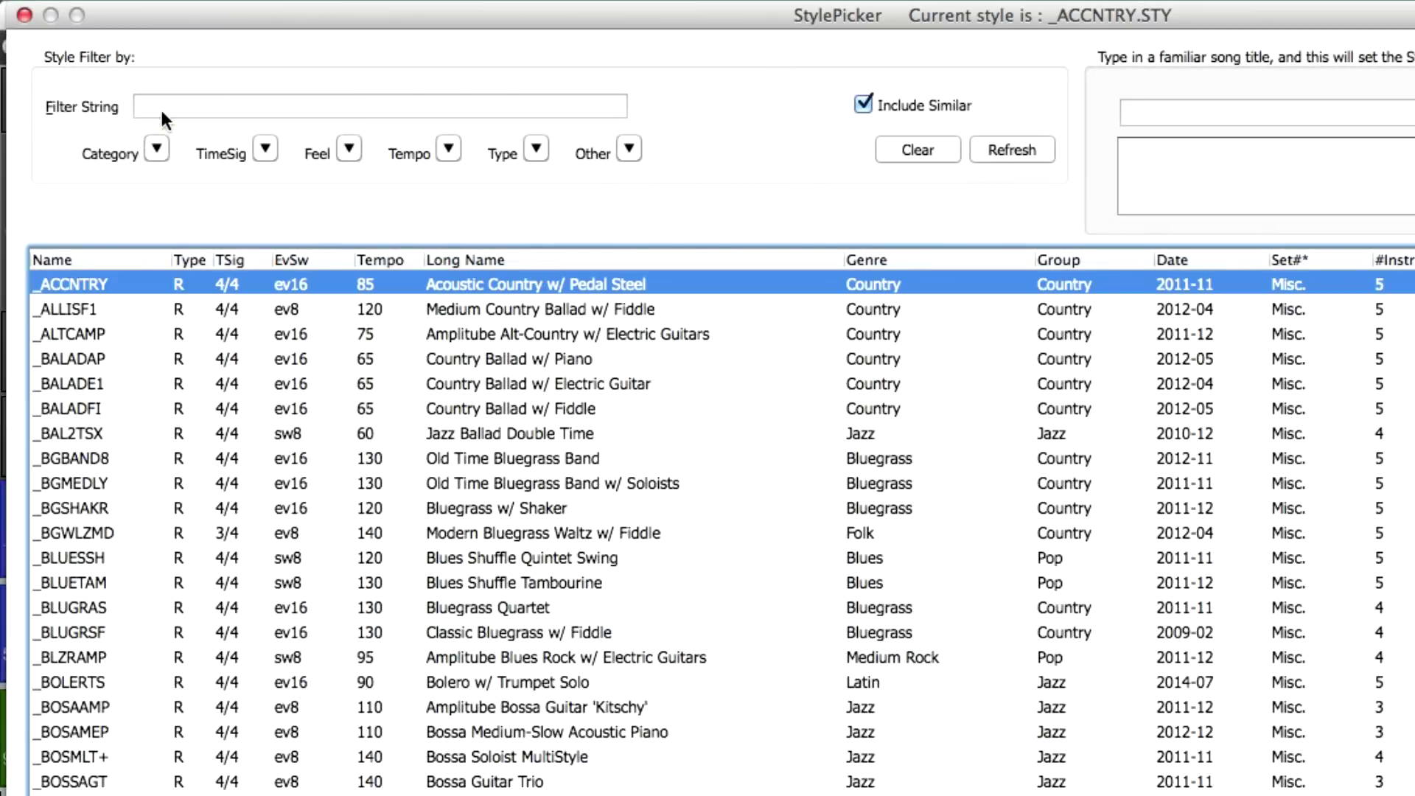
pyautogui.write('punk')
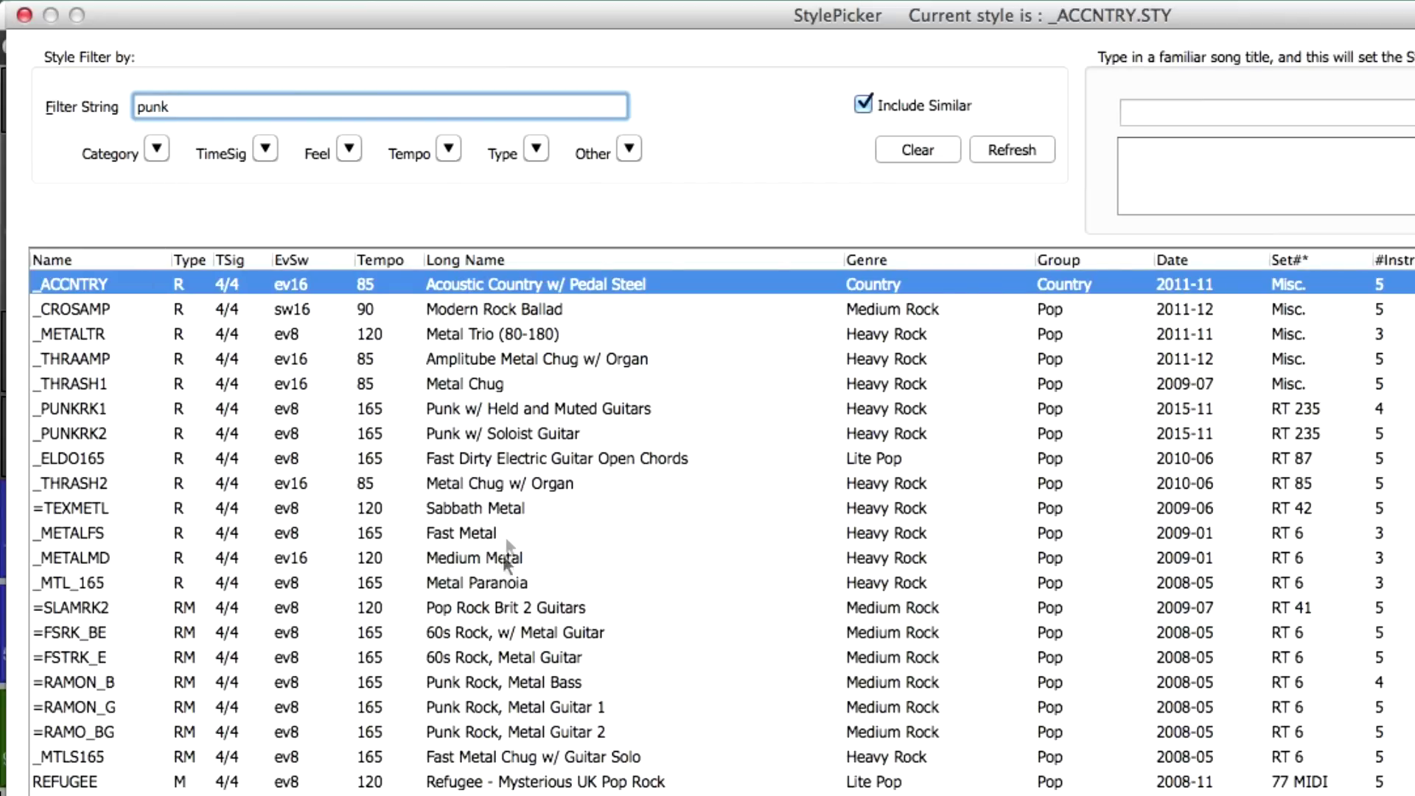
pyautogui.click(562, 412)
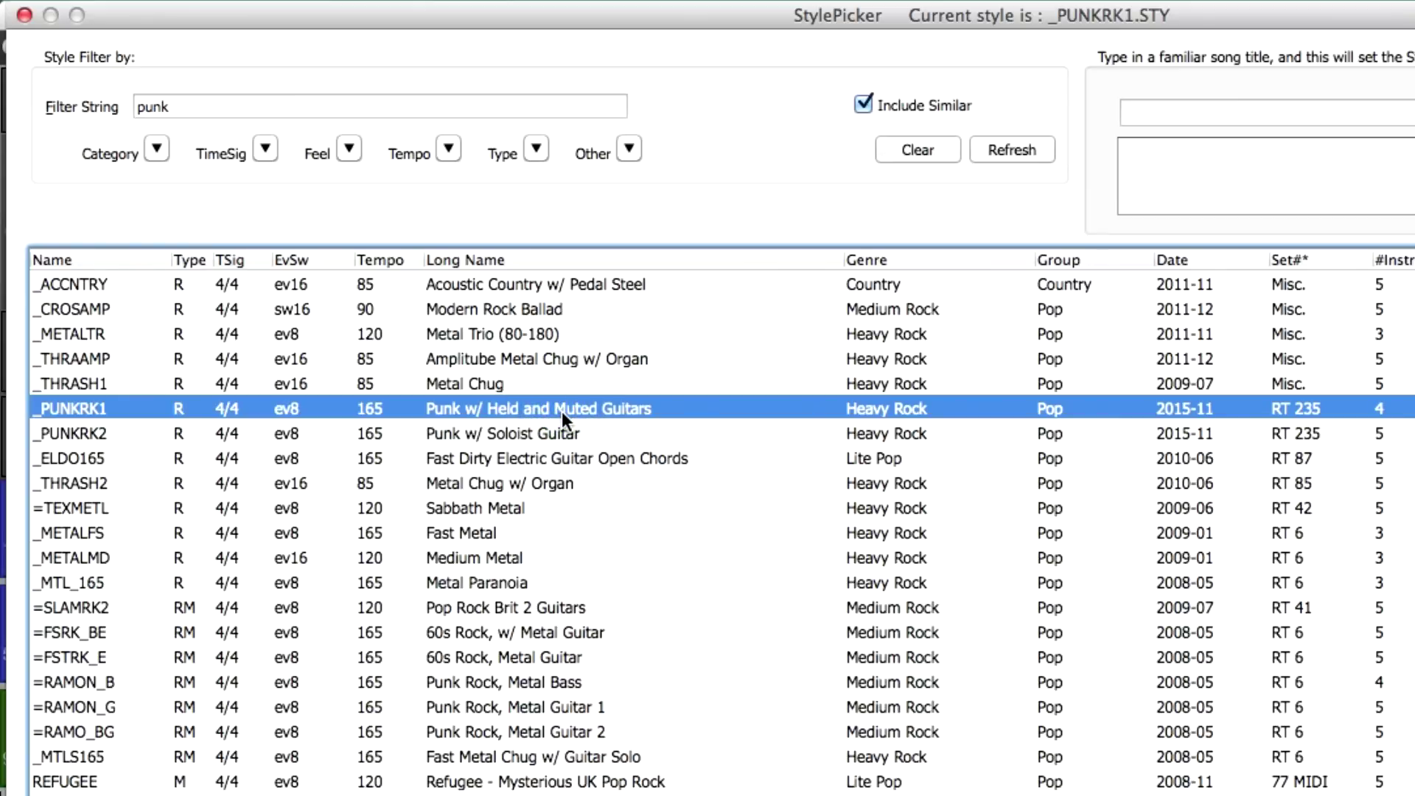
pyautogui.click(534, 438)
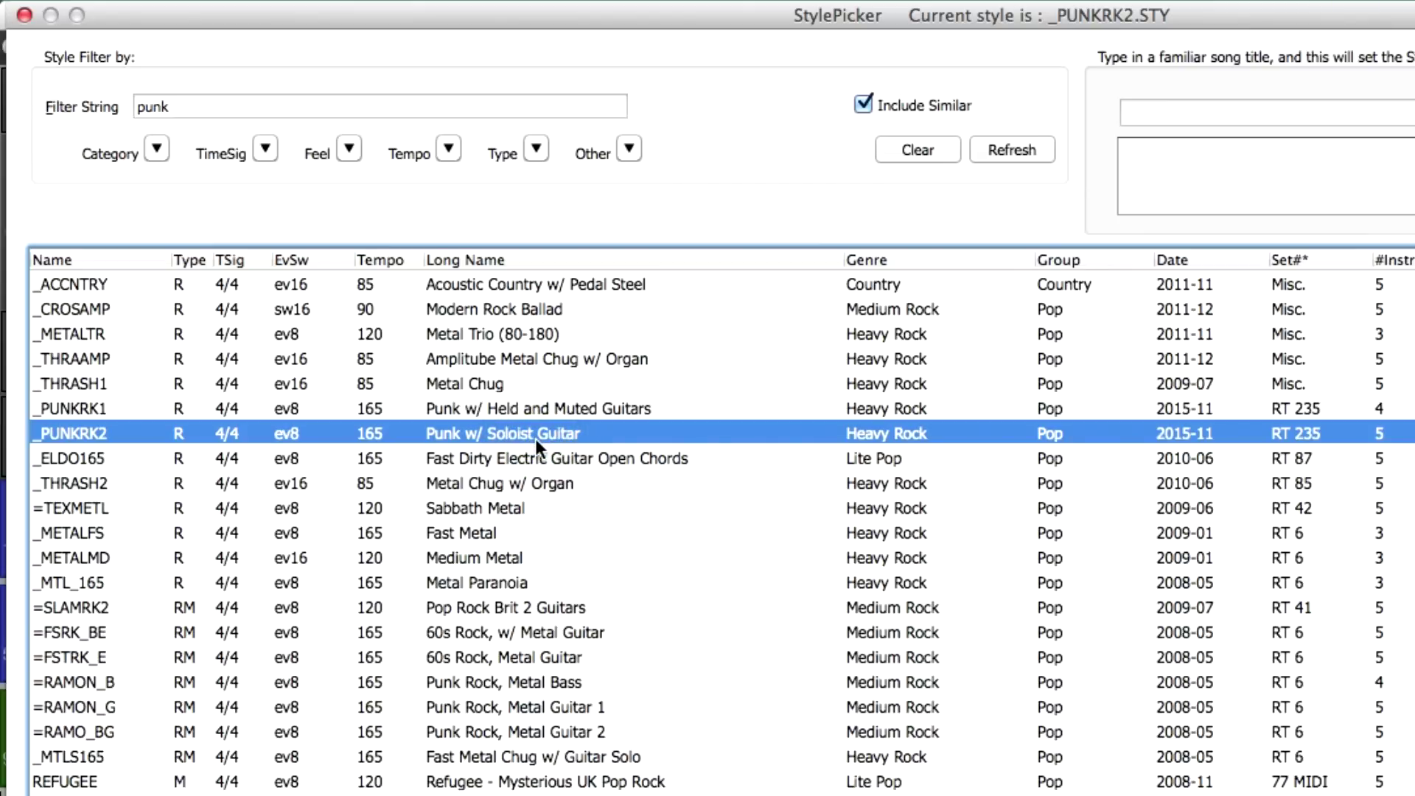
# Change the filter string to "fiddle" and try Classic Bluegrass w/ Fiddle, Slow Country w/ Fiddle Solo, and Old Time Folk w/ Fiddle Solo.
pyautogui.doubleClick(180, 107)
pyautogui.write('fiddle')
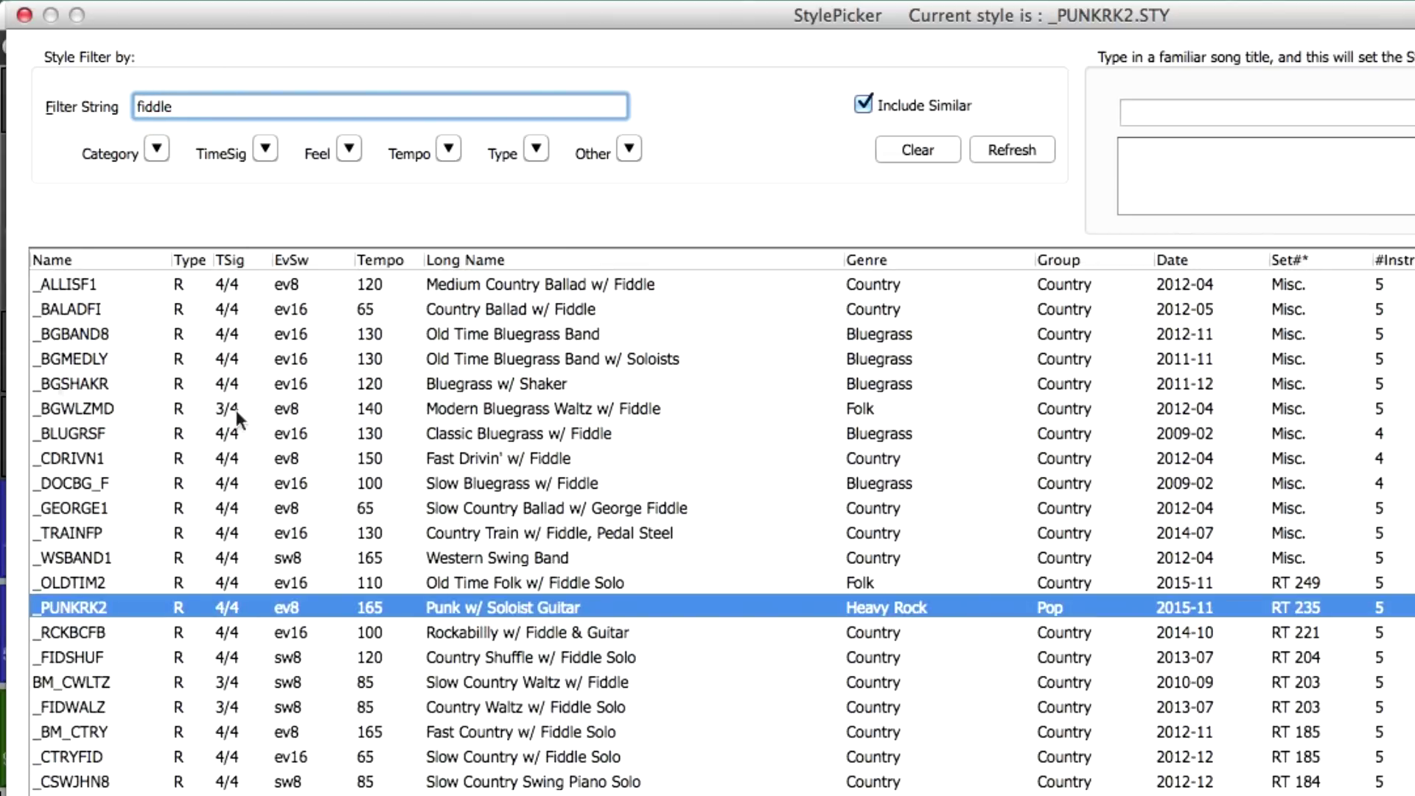
pyautogui.click(563, 434)
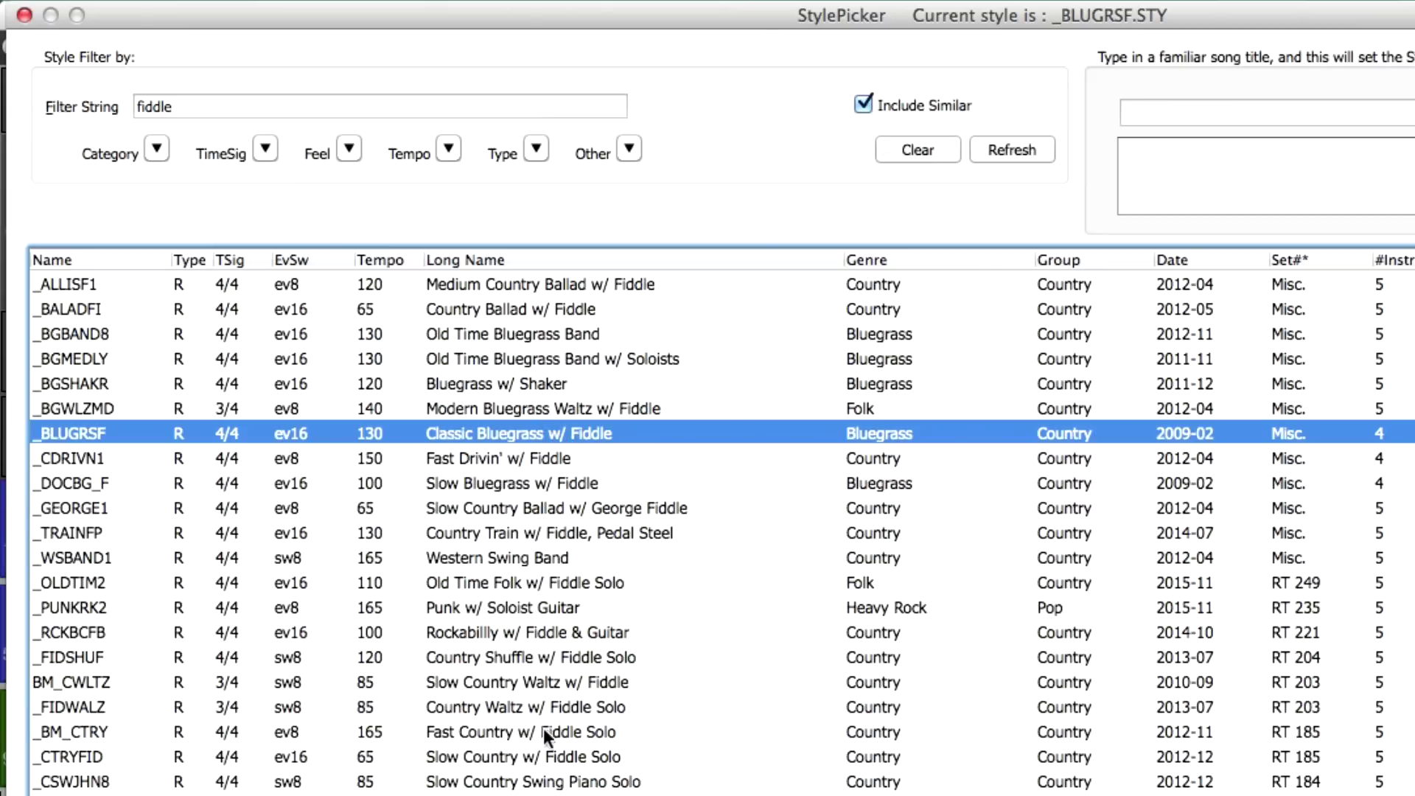
pyautogui.click(594, 762)
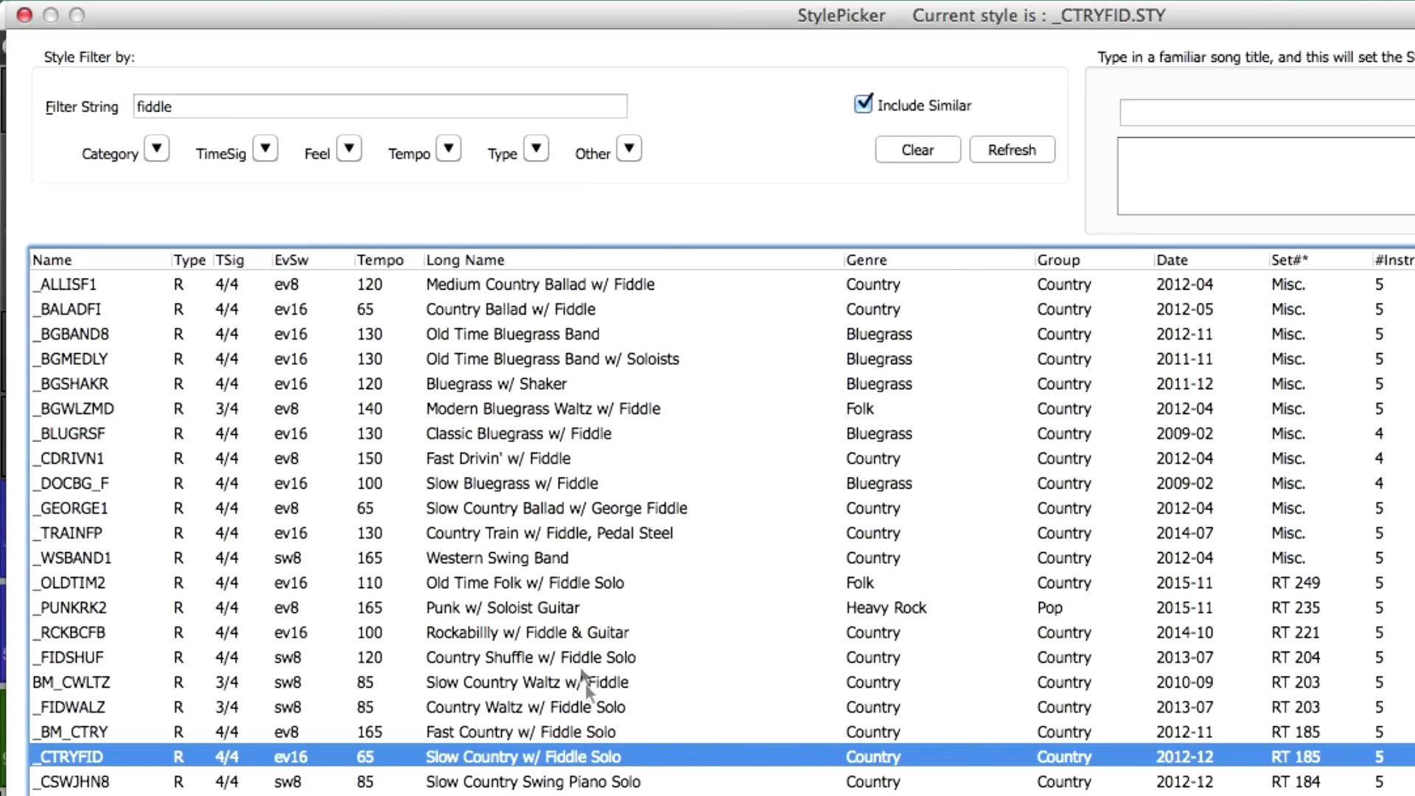
pyautogui.click(566, 581)
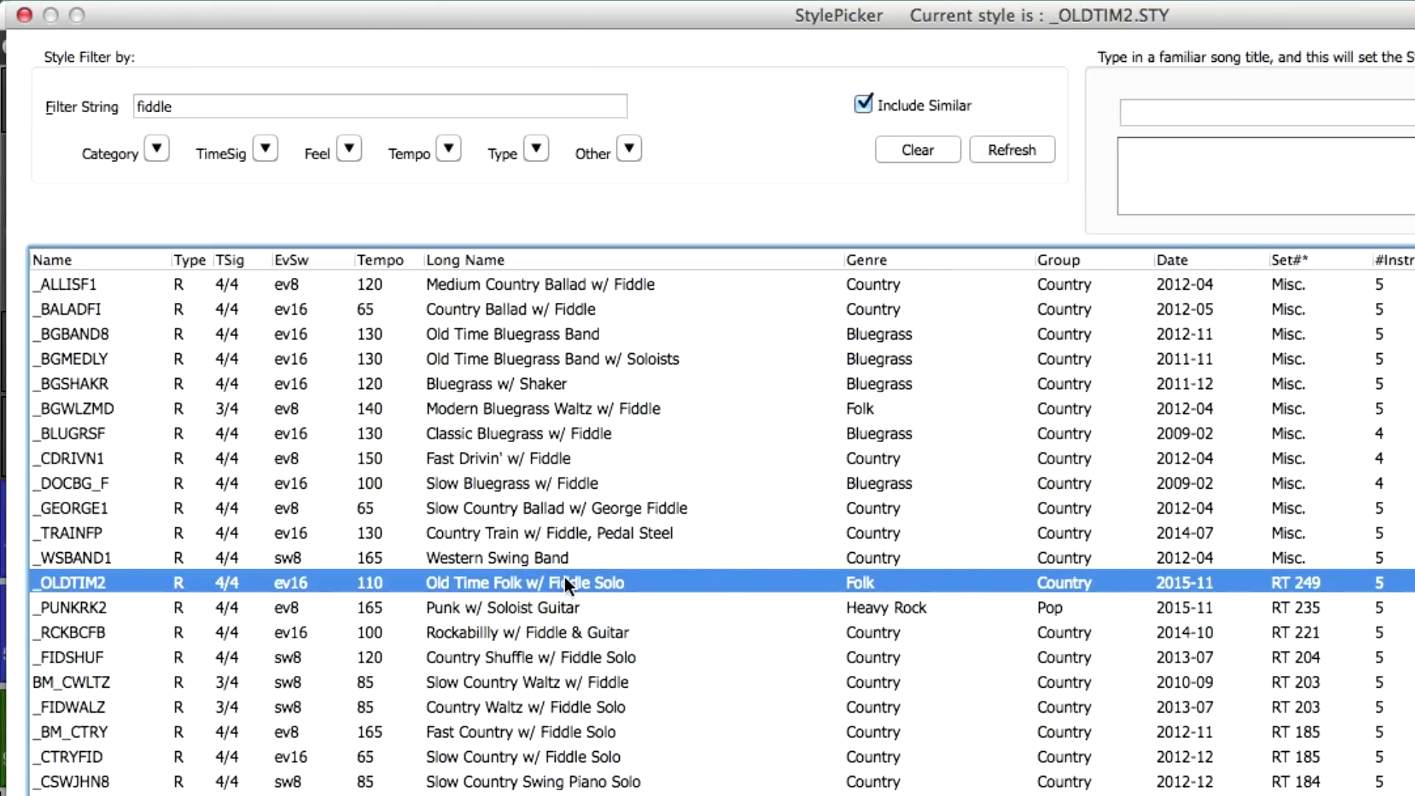
# Change the filter string to "brent mason" and select the Baritone Guitar Pop style.
pyautogui.click(213, 107)
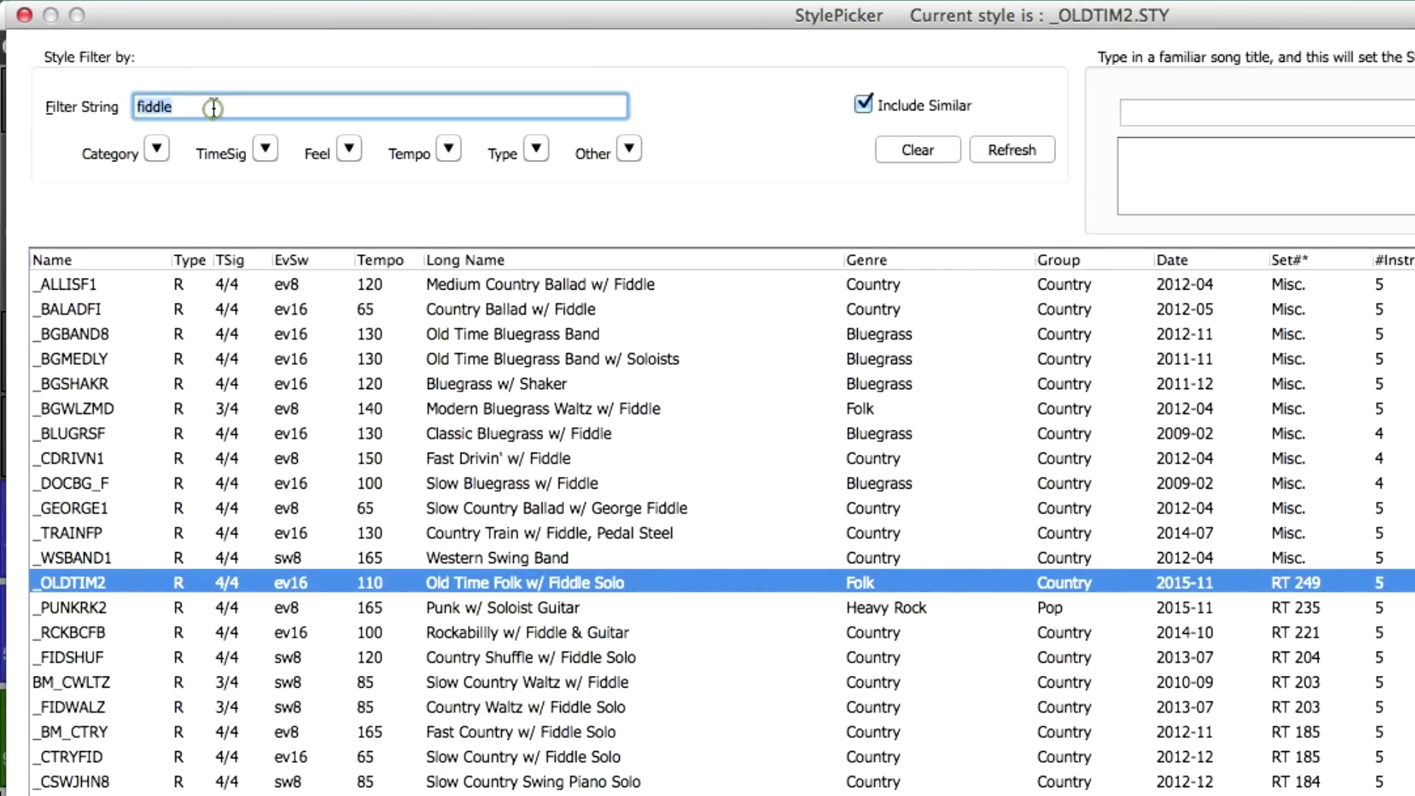
pyautogui.write('b')
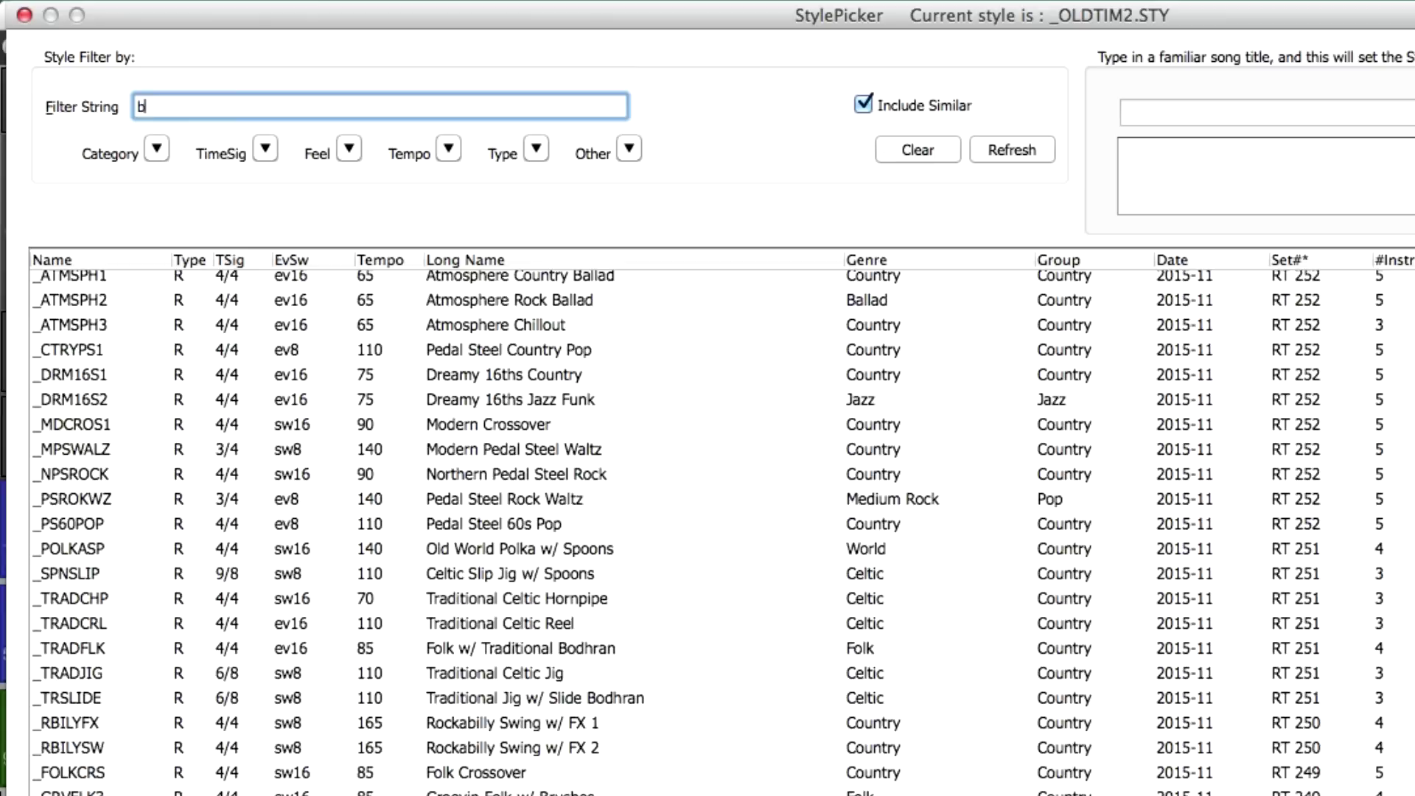
pyautogui.write('rent mason')
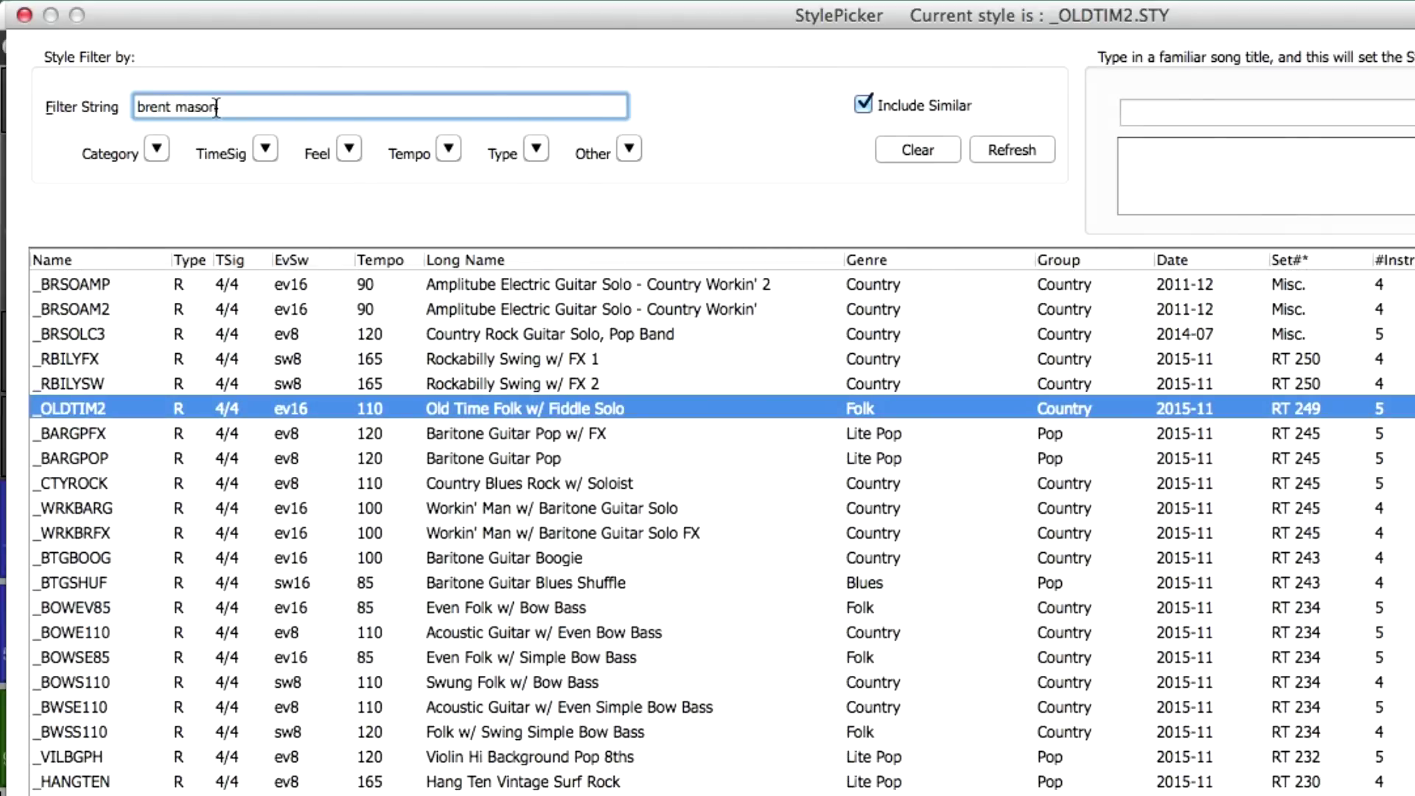
pyautogui.click(516, 466)
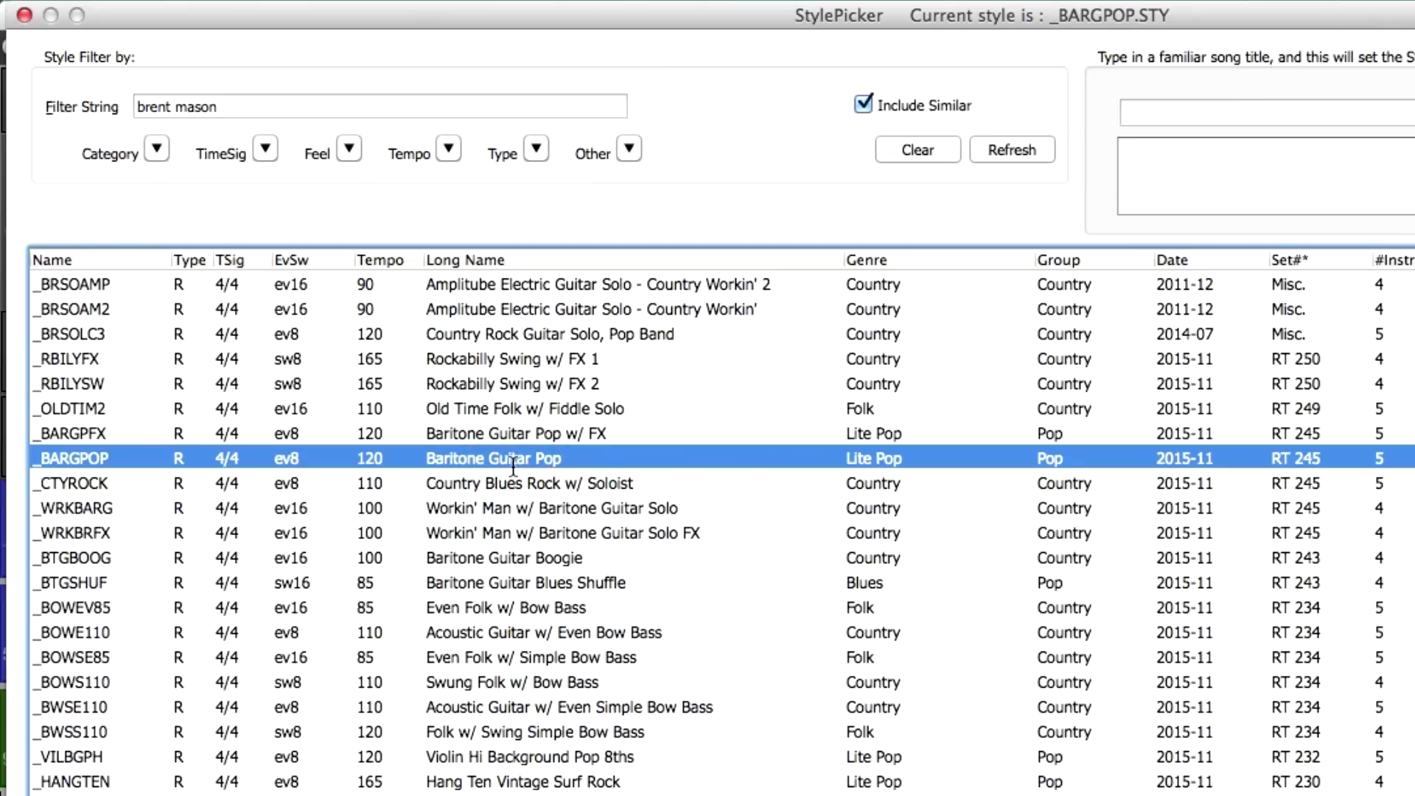
# Select the Baritone Guitar Boogie style, try list font sizes 14 and 8, and return the font size to 12.
pyautogui.click(504, 558)
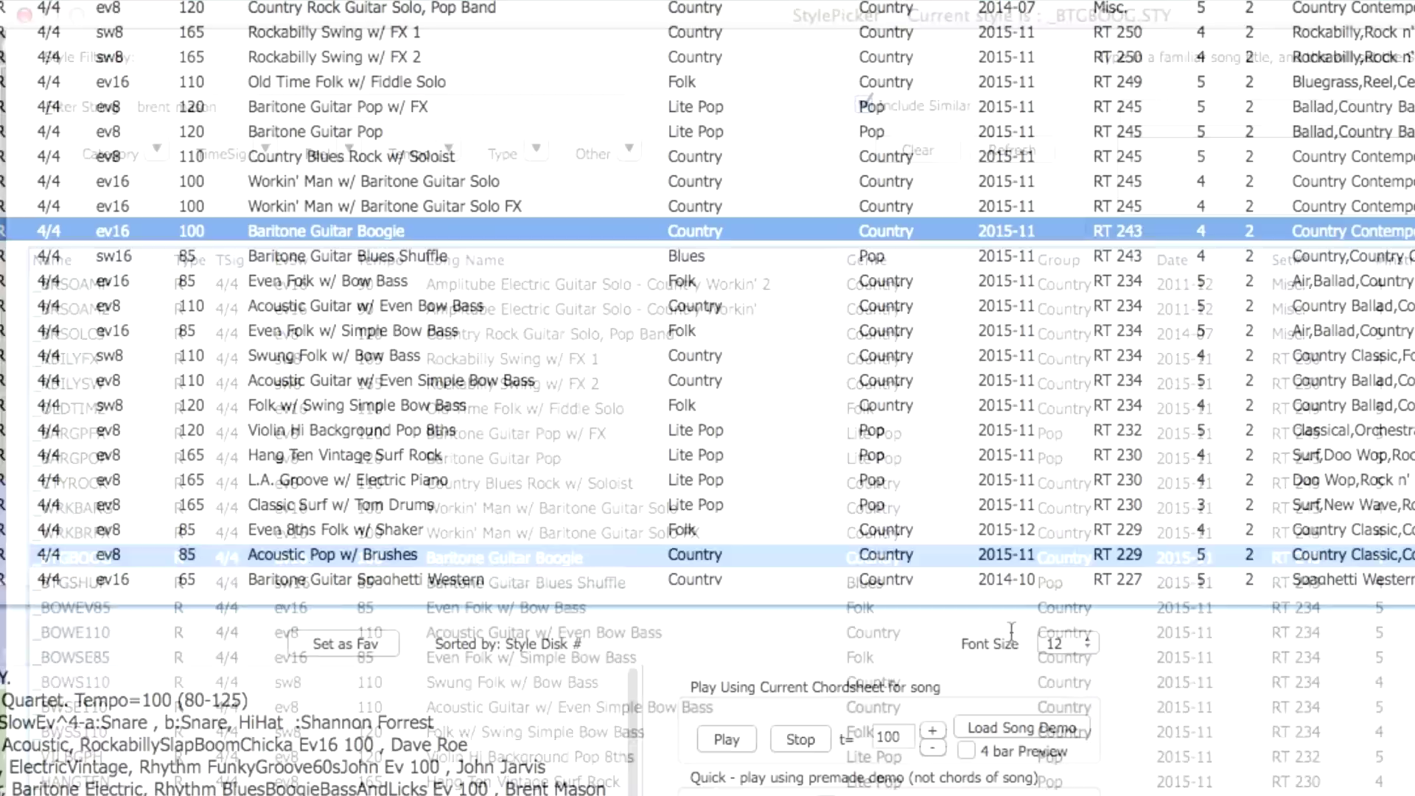
pyautogui.click(1093, 643)
pyautogui.click(1068, 671)
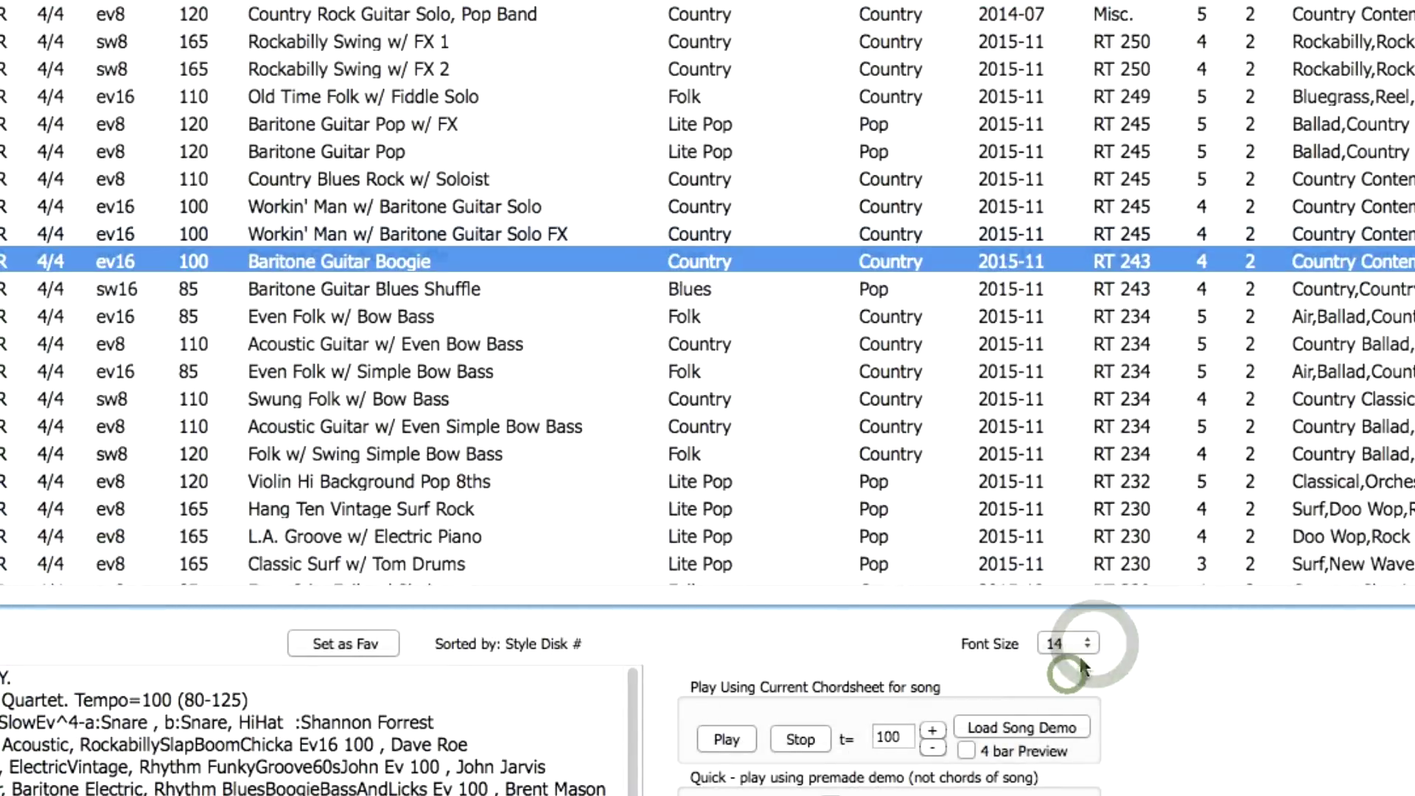
pyautogui.click(1095, 643)
pyautogui.click(1061, 578)
pyautogui.click(1075, 643)
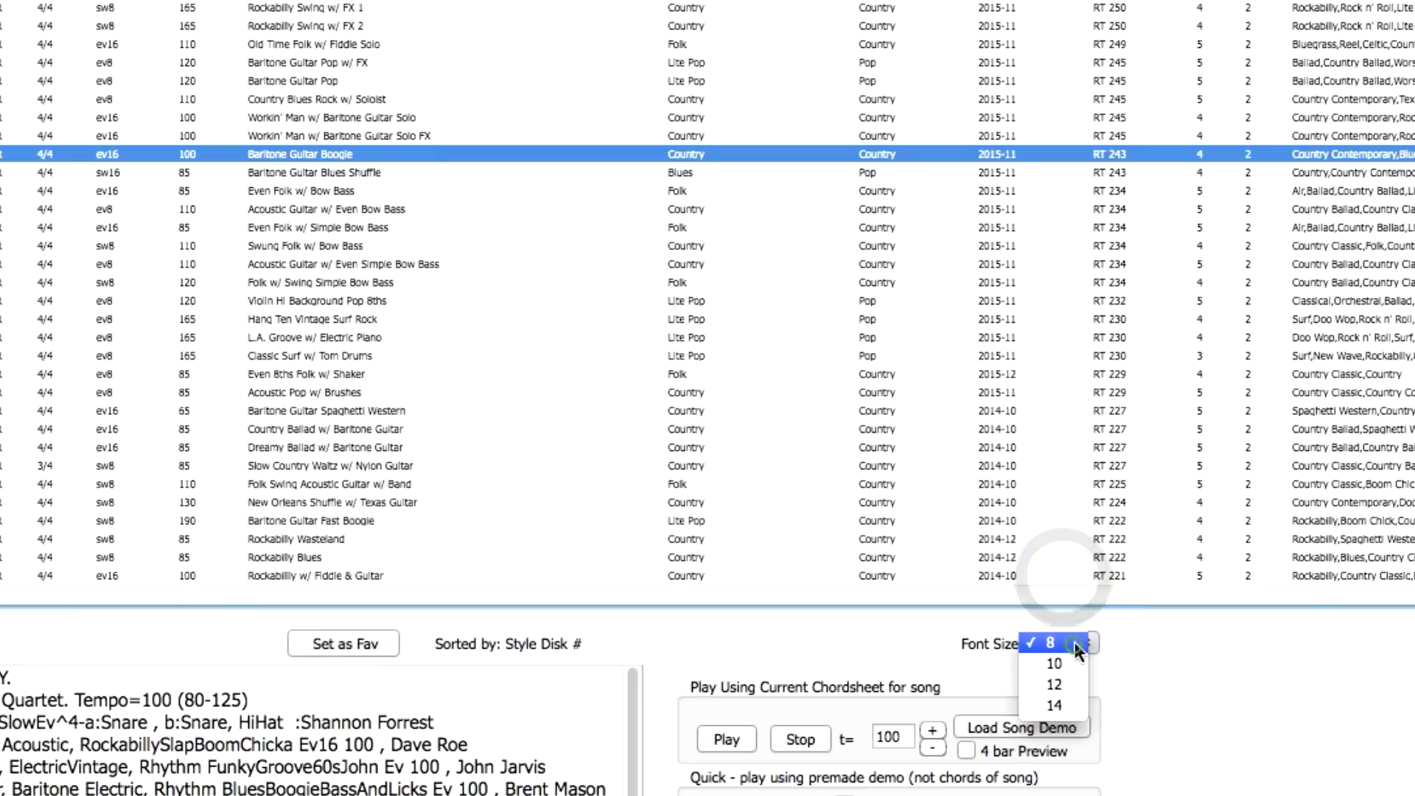
pyautogui.click(1072, 682)
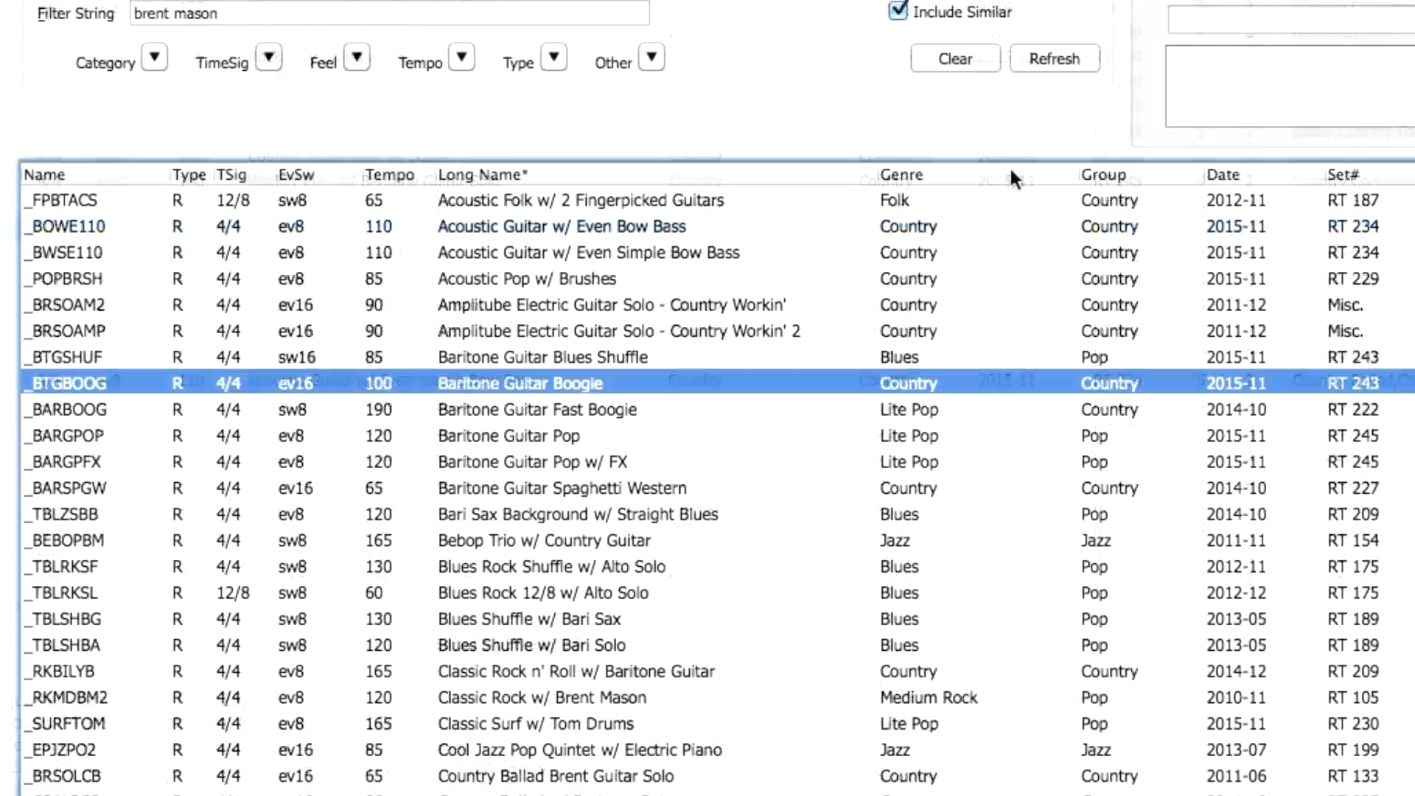
# Sort the style list by EvSw, Tempo, Date and Set# in turn, trying Dreamy Ballad w/ Baritone Guitar along the way.
pyautogui.click(298, 174)
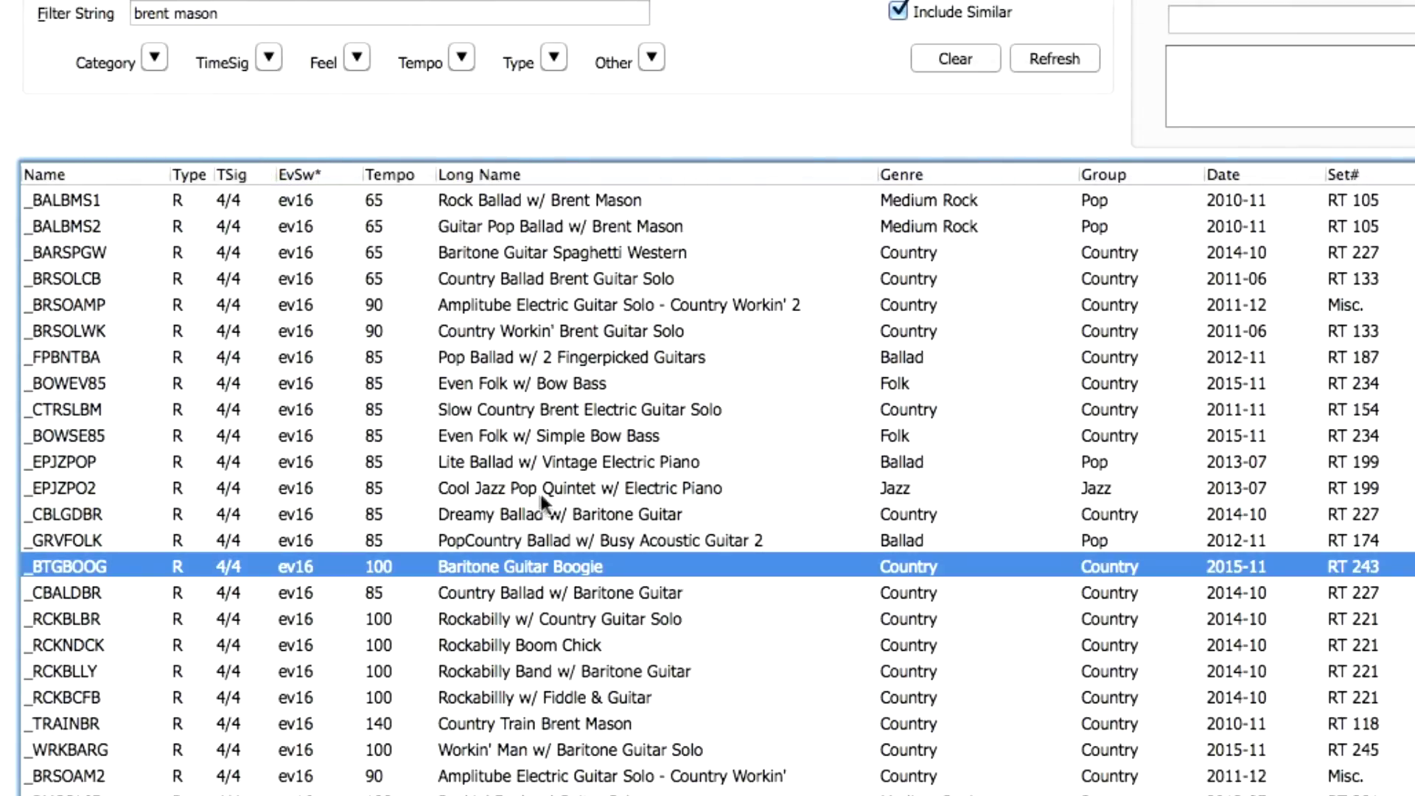
pyautogui.click(611, 517)
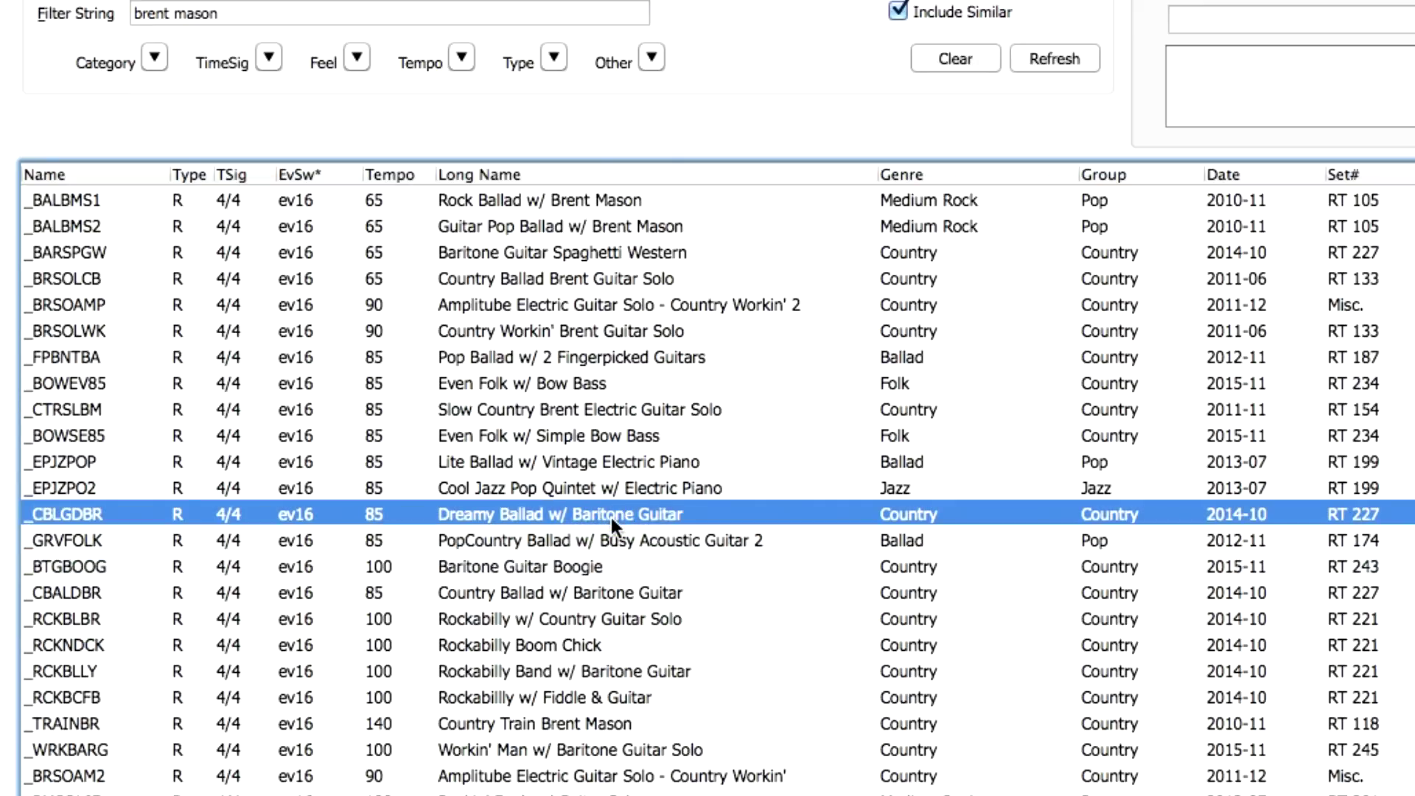
pyautogui.click(392, 171)
pyautogui.click(1255, 169)
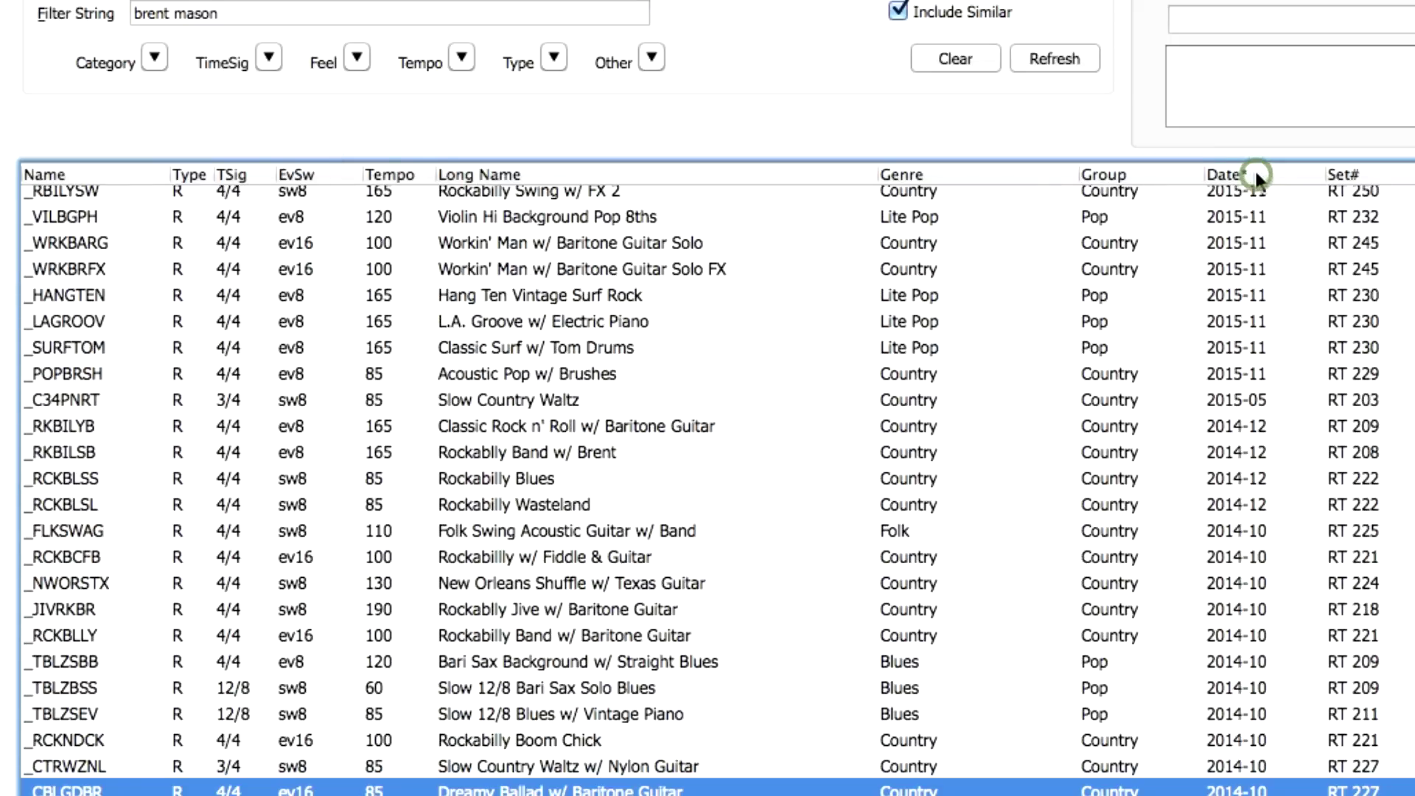
pyautogui.click(1365, 174)
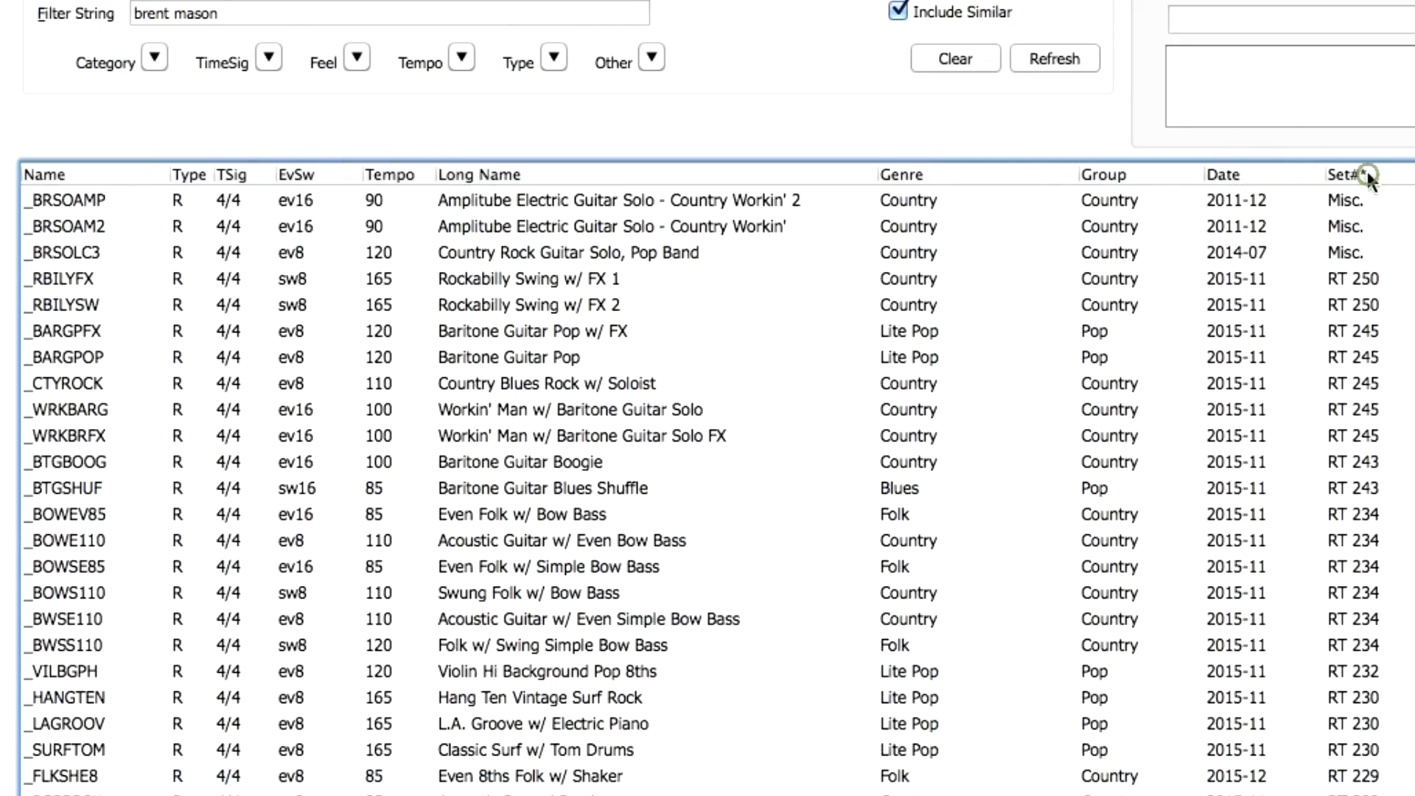
# Try the styles Even Folk w/ Simple Bow Bass and Country Blues Rock w/ Soloist.
pyautogui.scroll(2, 1374, 307)
pyautogui.click(550, 569)
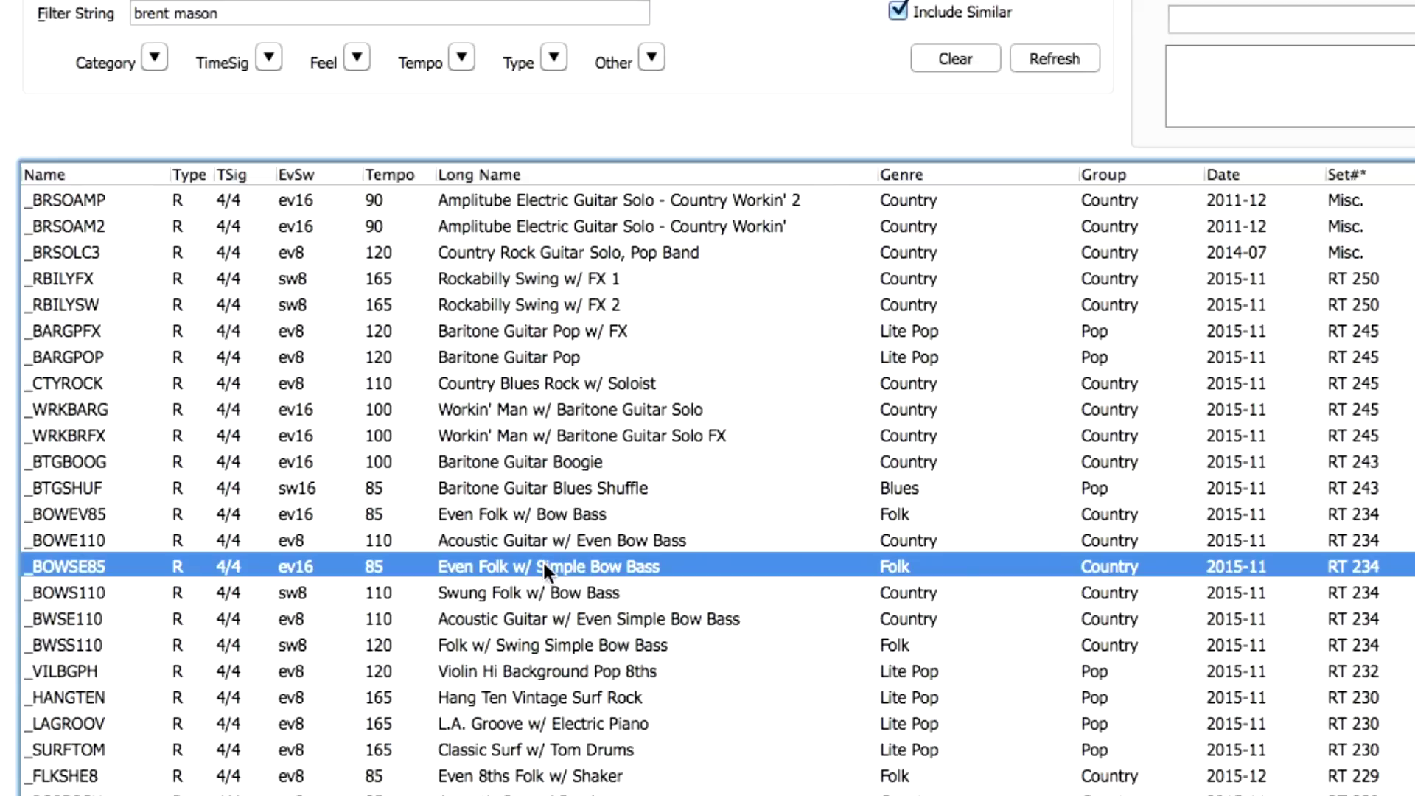
pyautogui.click(529, 381)
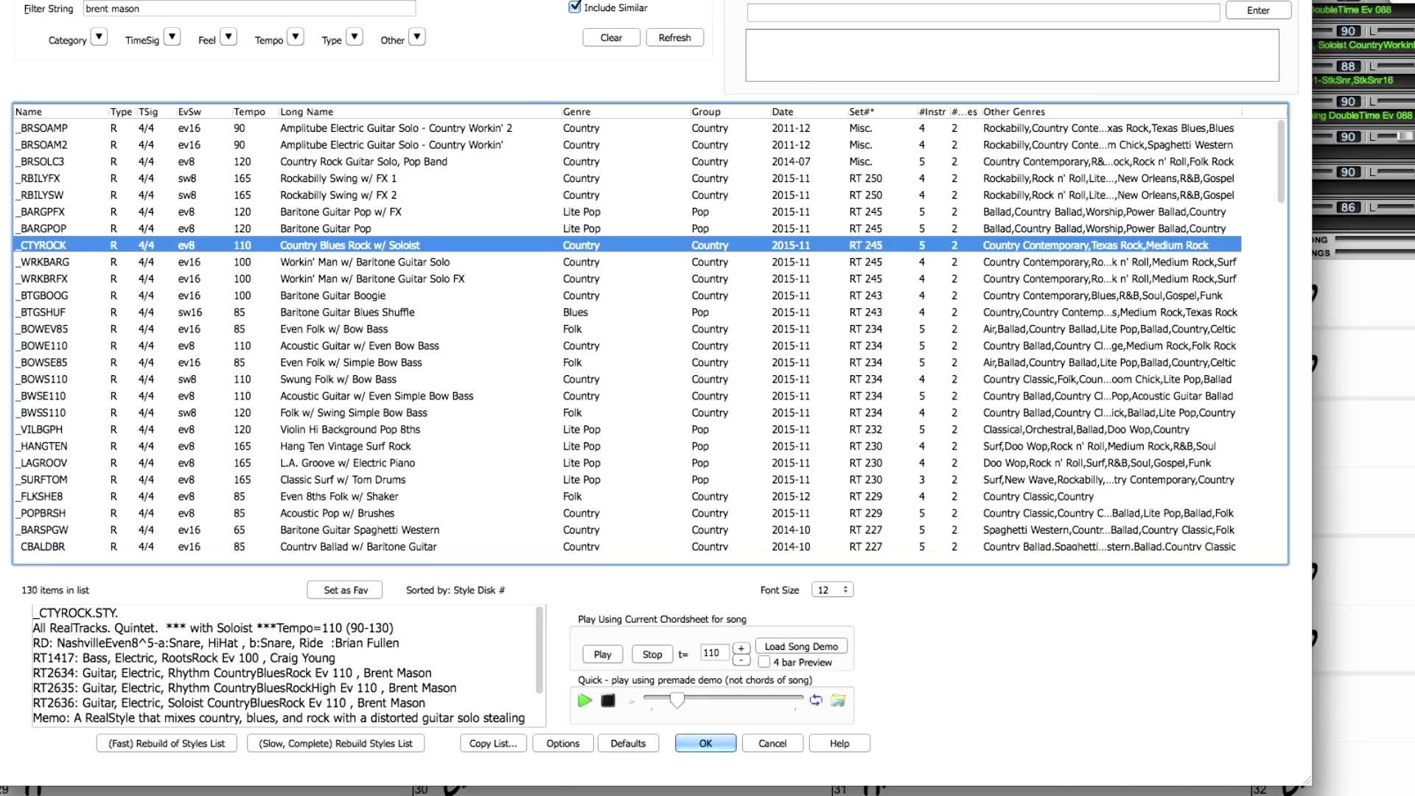
pyautogui.moveTo(143, 0); pyautogui.dragTo(350, 0)
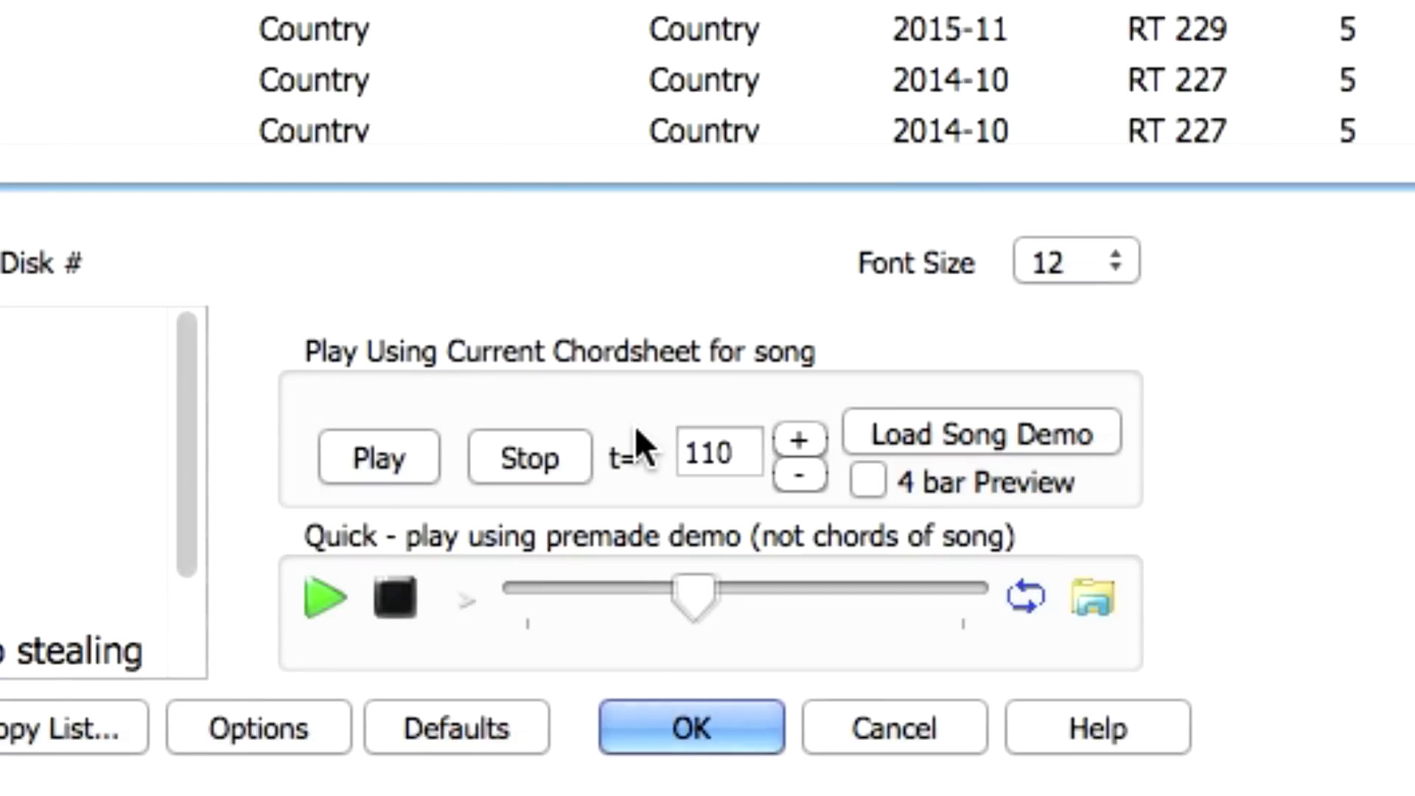
# Enable the 4 bar preview and audition Country Blues Rock w/ Soloist and Workin' Man w/ Baritone Guitar Solo with the current chordsheet.
pyautogui.click(873, 478)
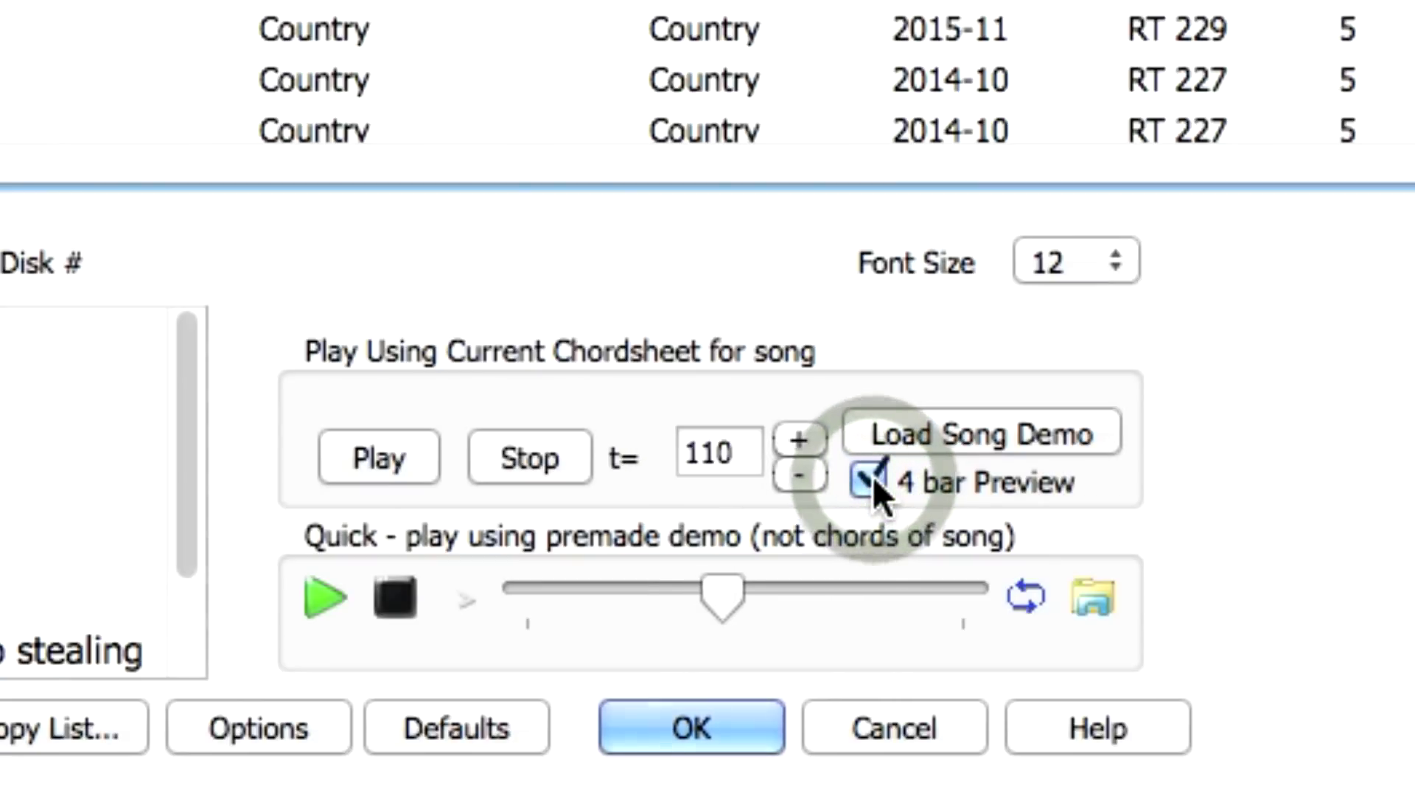
pyautogui.click(383, 458)
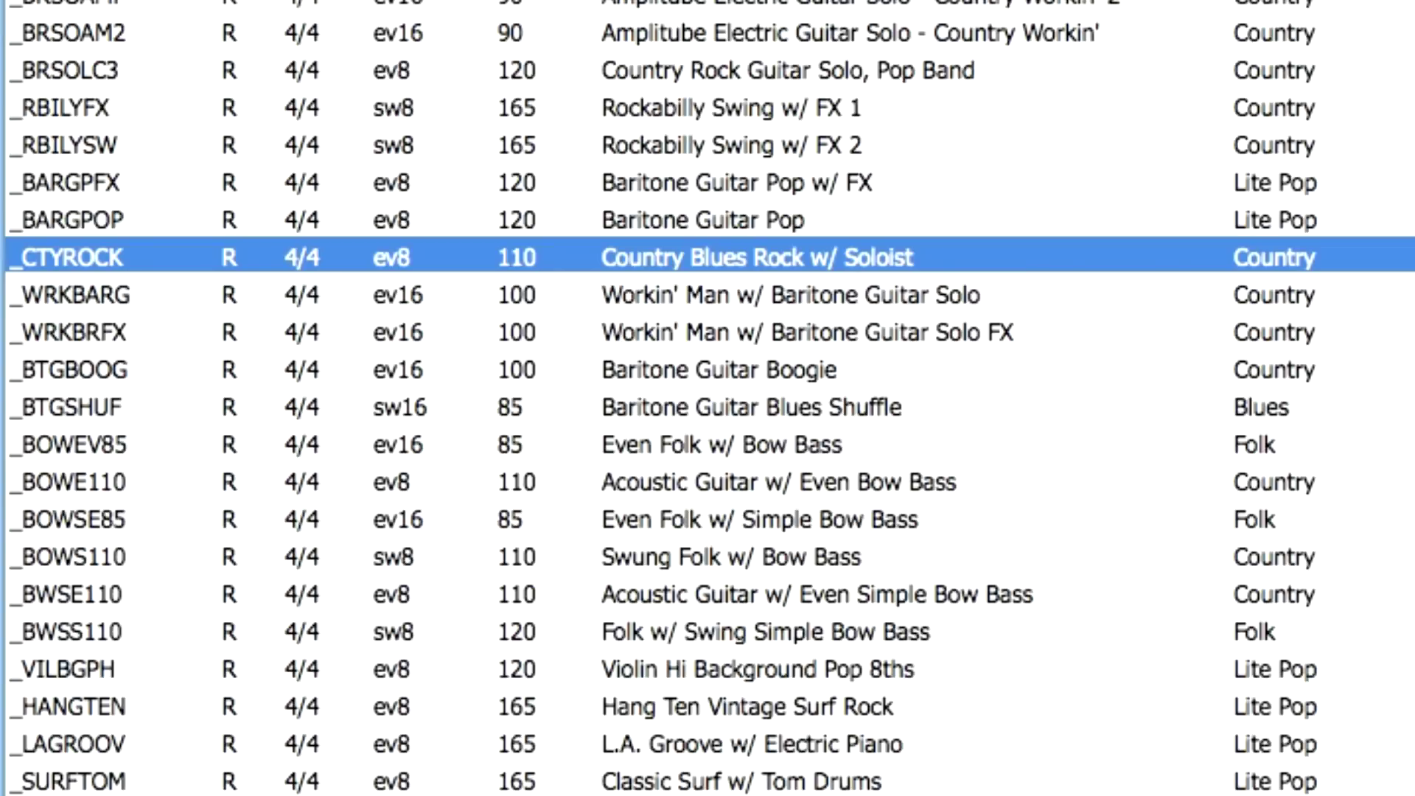
pyautogui.click(913, 291)
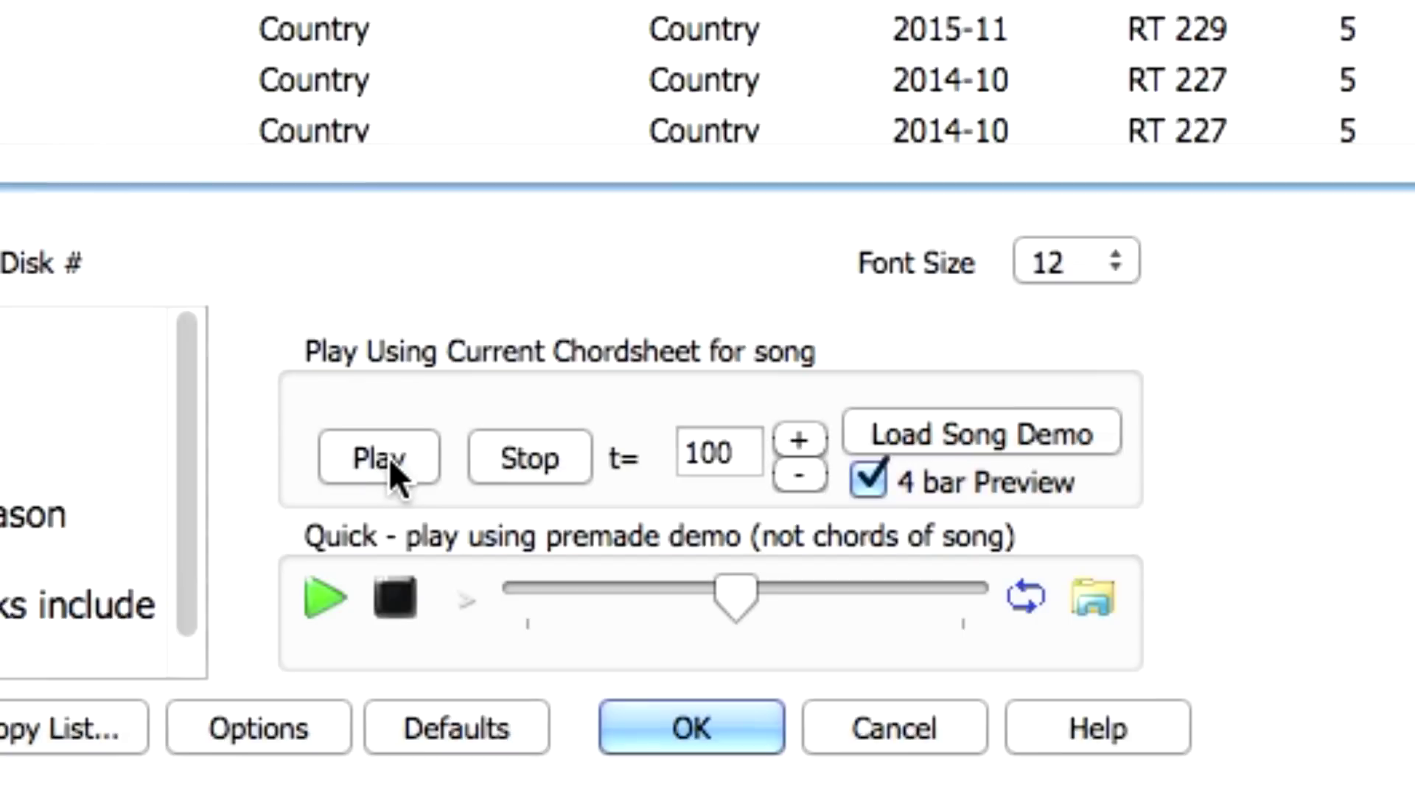
pyautogui.click(390, 457)
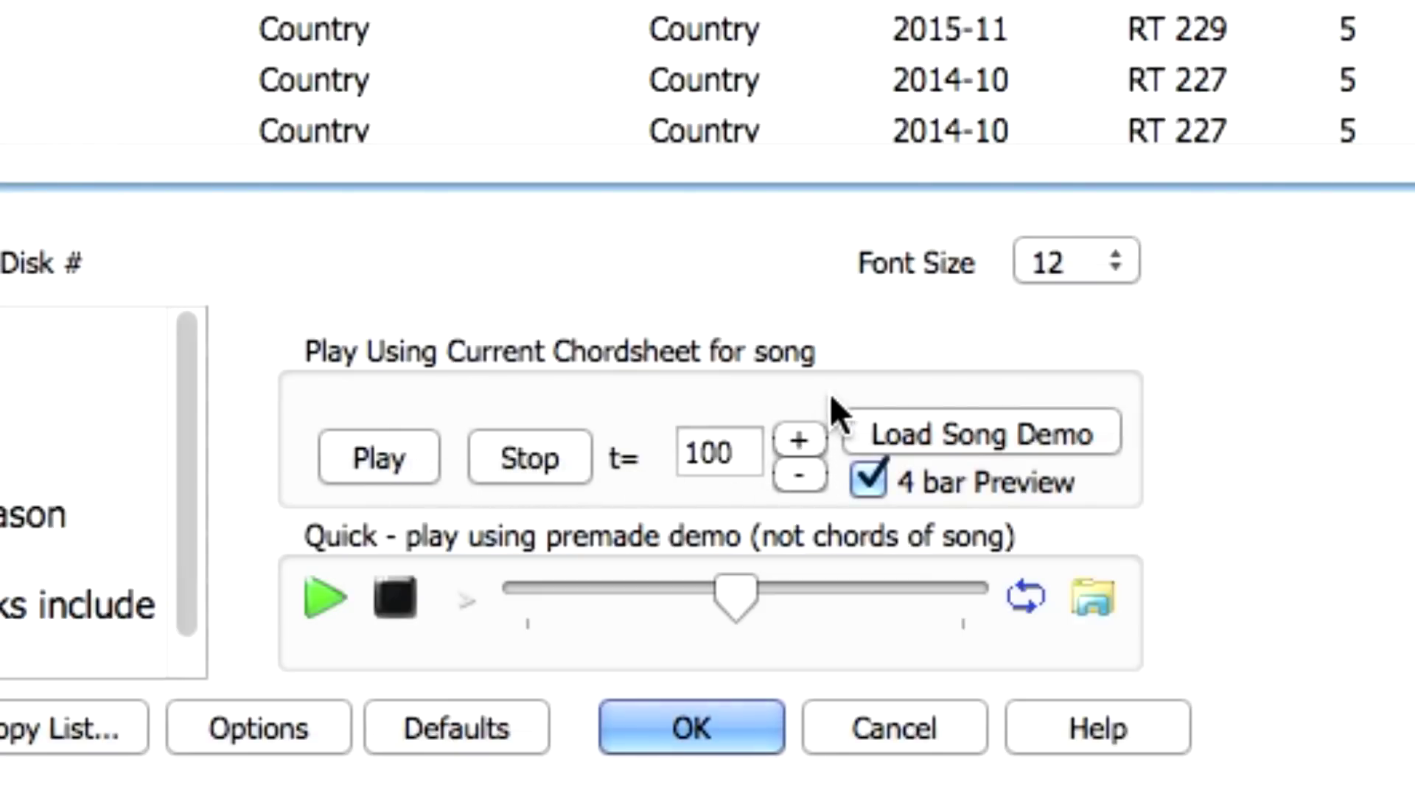
# Audition the Workin' Man w/ Baritone Guitar Solo style at a tempo of 110 and open the StylePicker options.
pyautogui.click(810, 443)
pyautogui.click(808, 444)
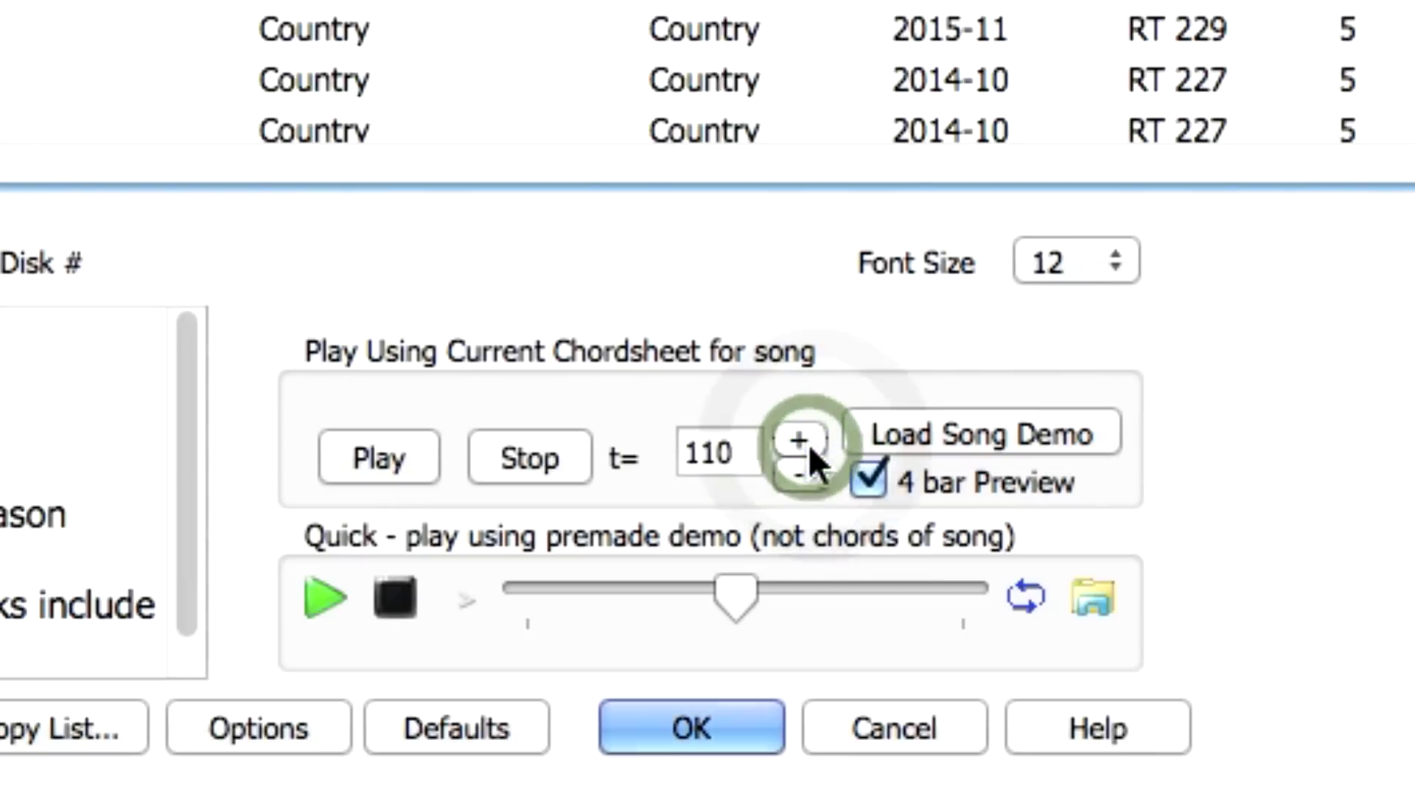
pyautogui.click(381, 460)
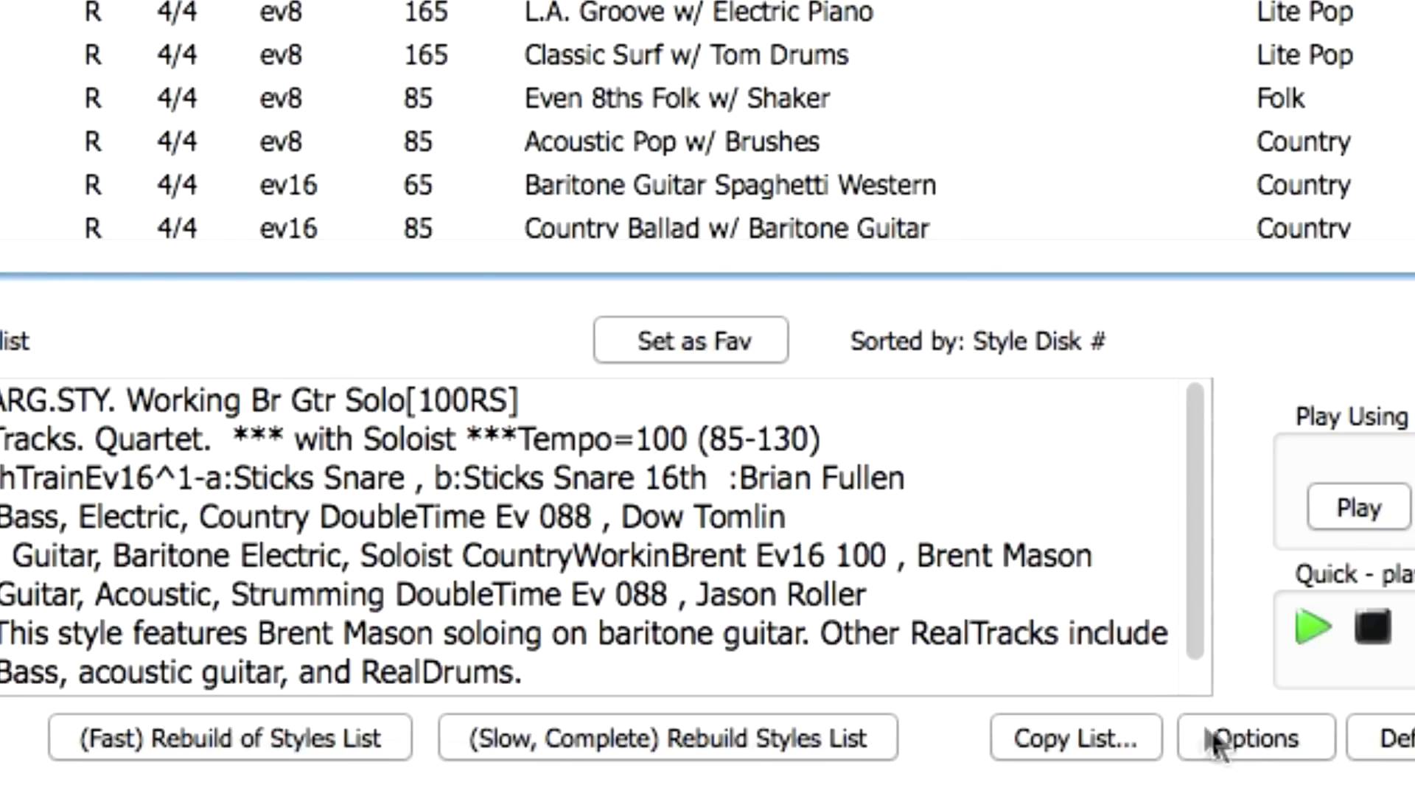
pyautogui.click(1267, 740)
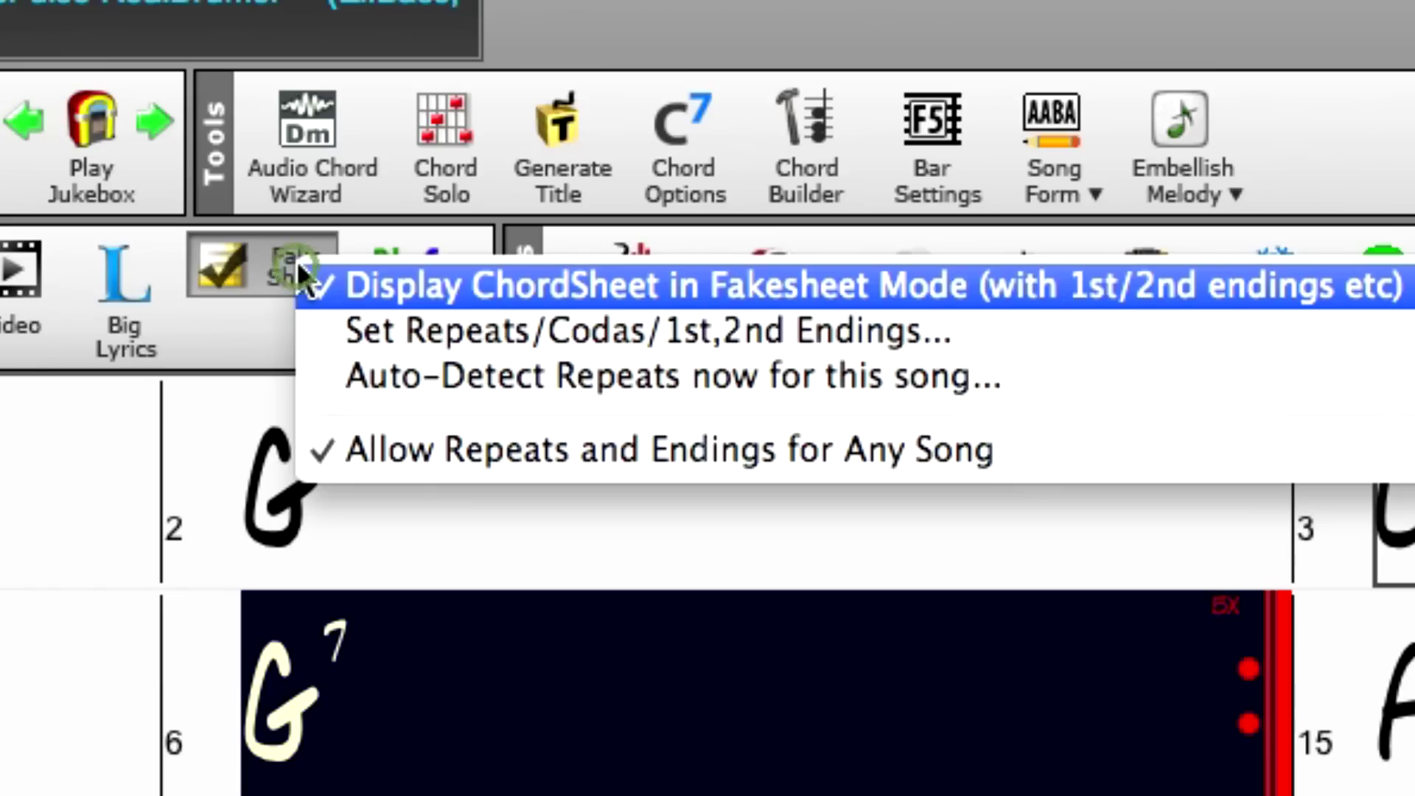
# Toggle the Fakesheet display and enter bar 17 as the sign symbol position for a DS al Coda.
pyautogui.click(394, 290)
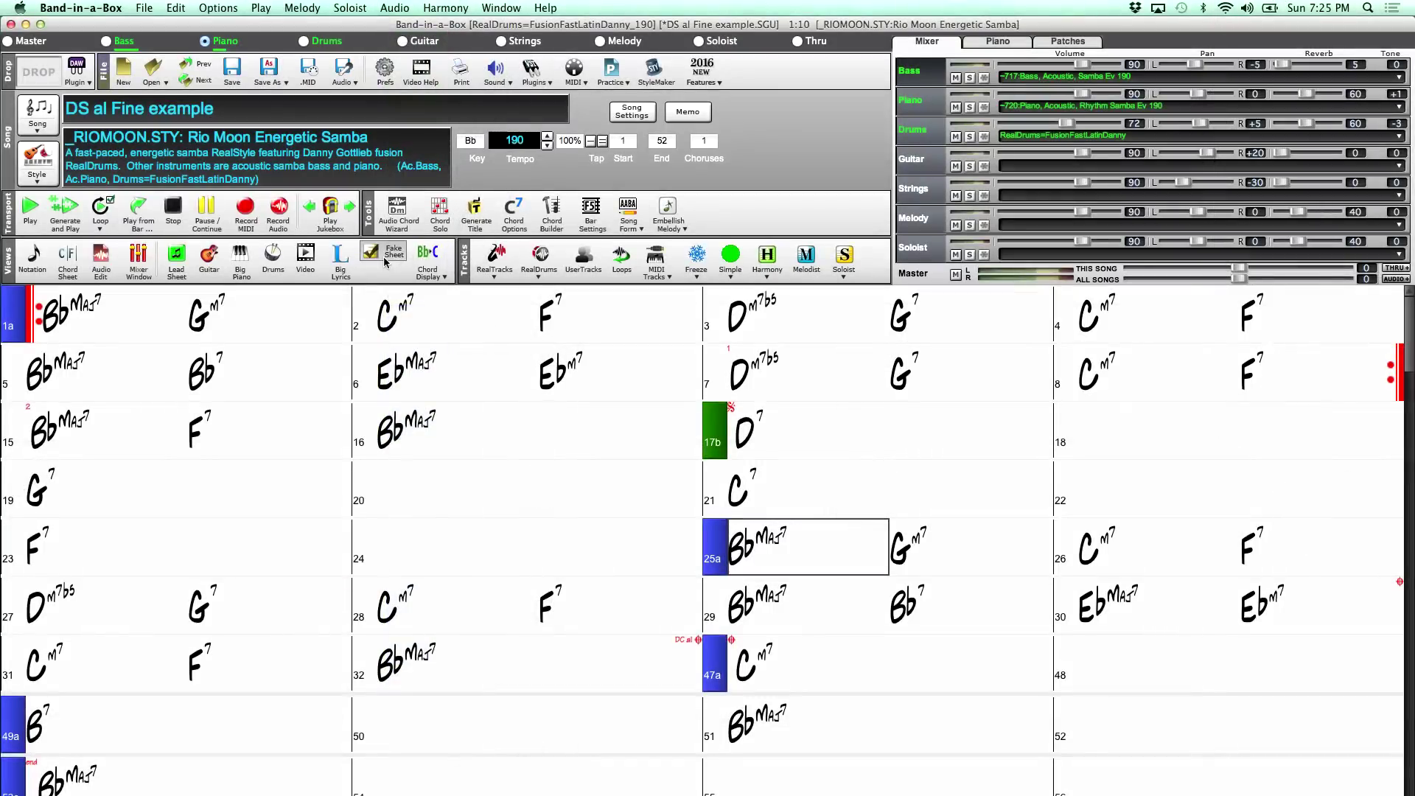
pyautogui.click(391, 264)
pyautogui.click(424, 266)
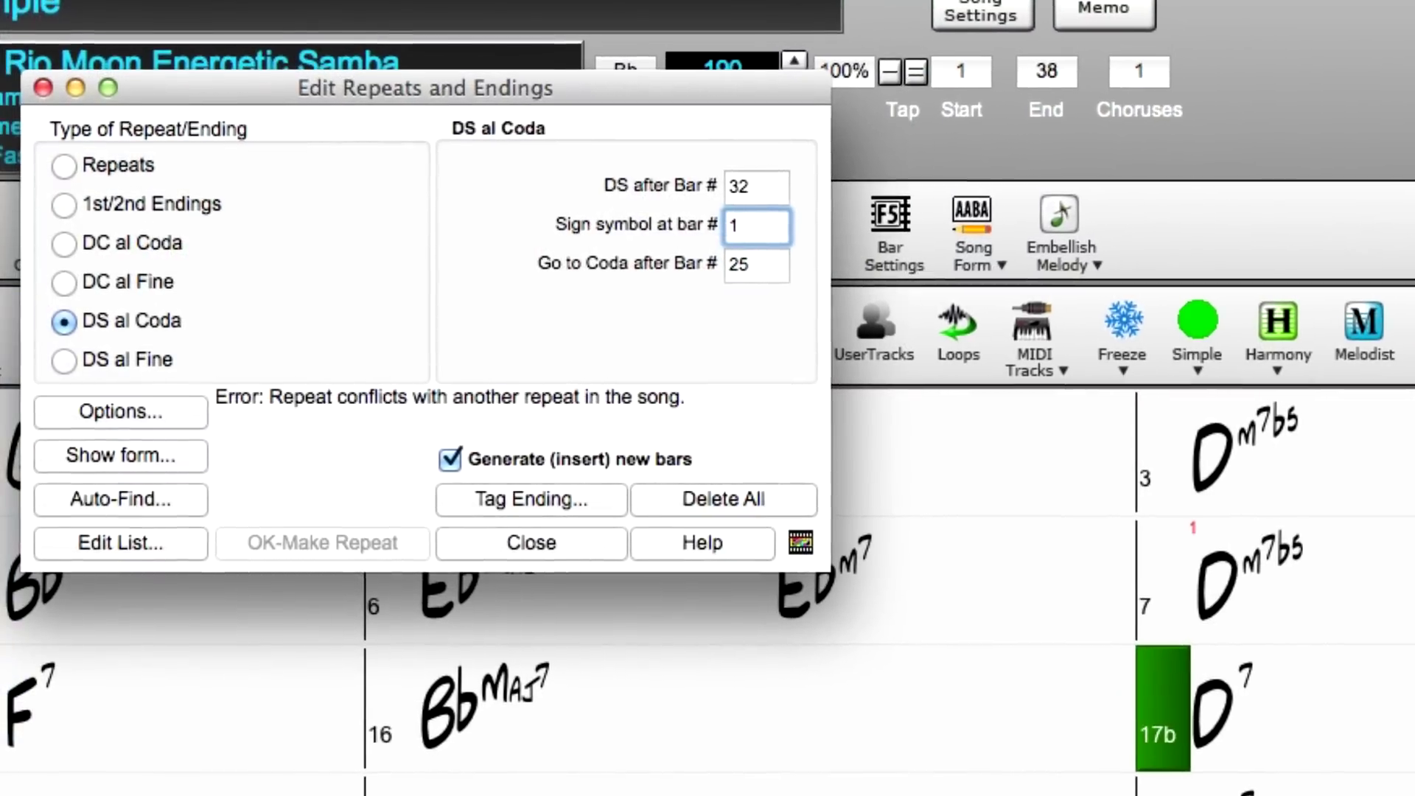
pyautogui.write('7')
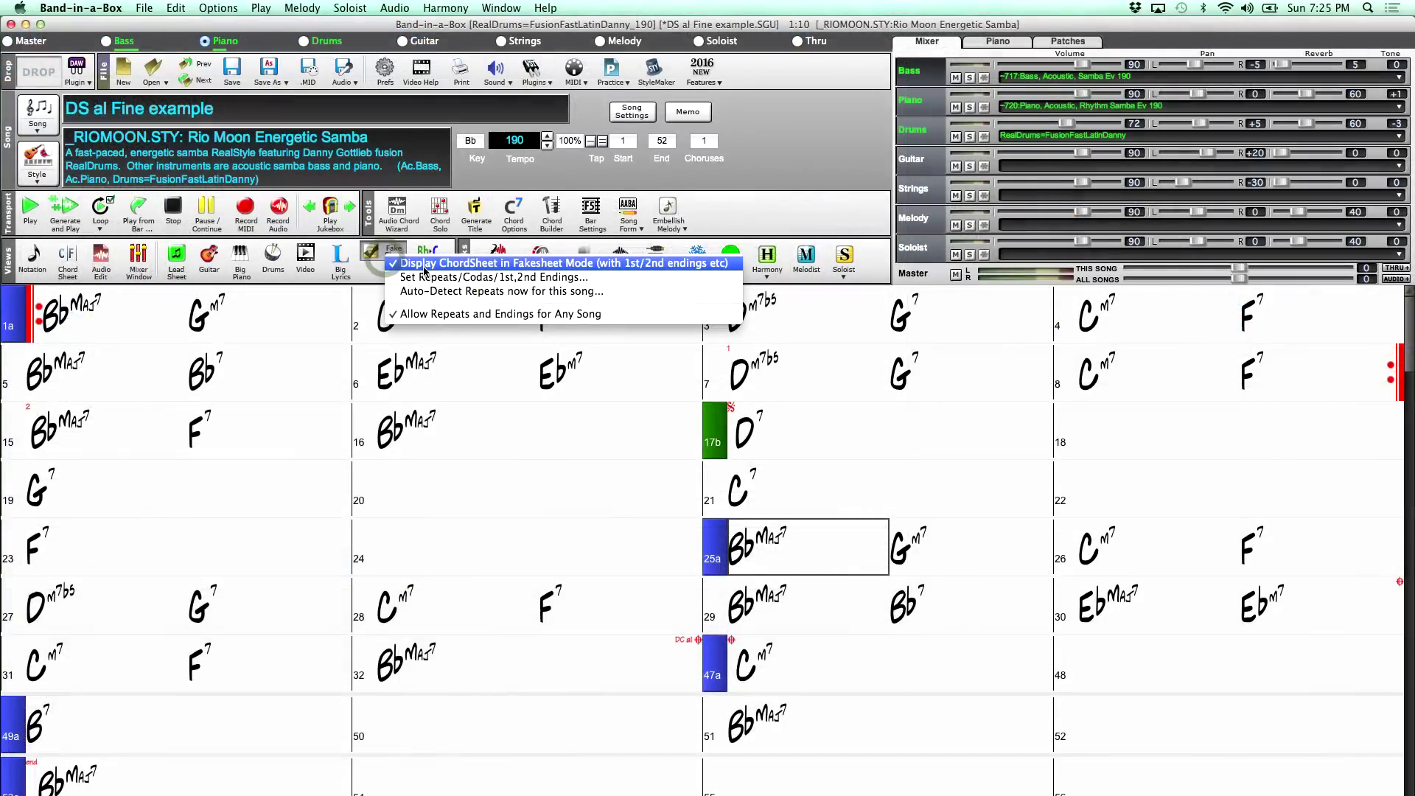
# Turn off Fakesheet mode, highlight the grayed-out bars 33 to 46, and turn Fakesheet mode back on.
pyautogui.click(425, 271)
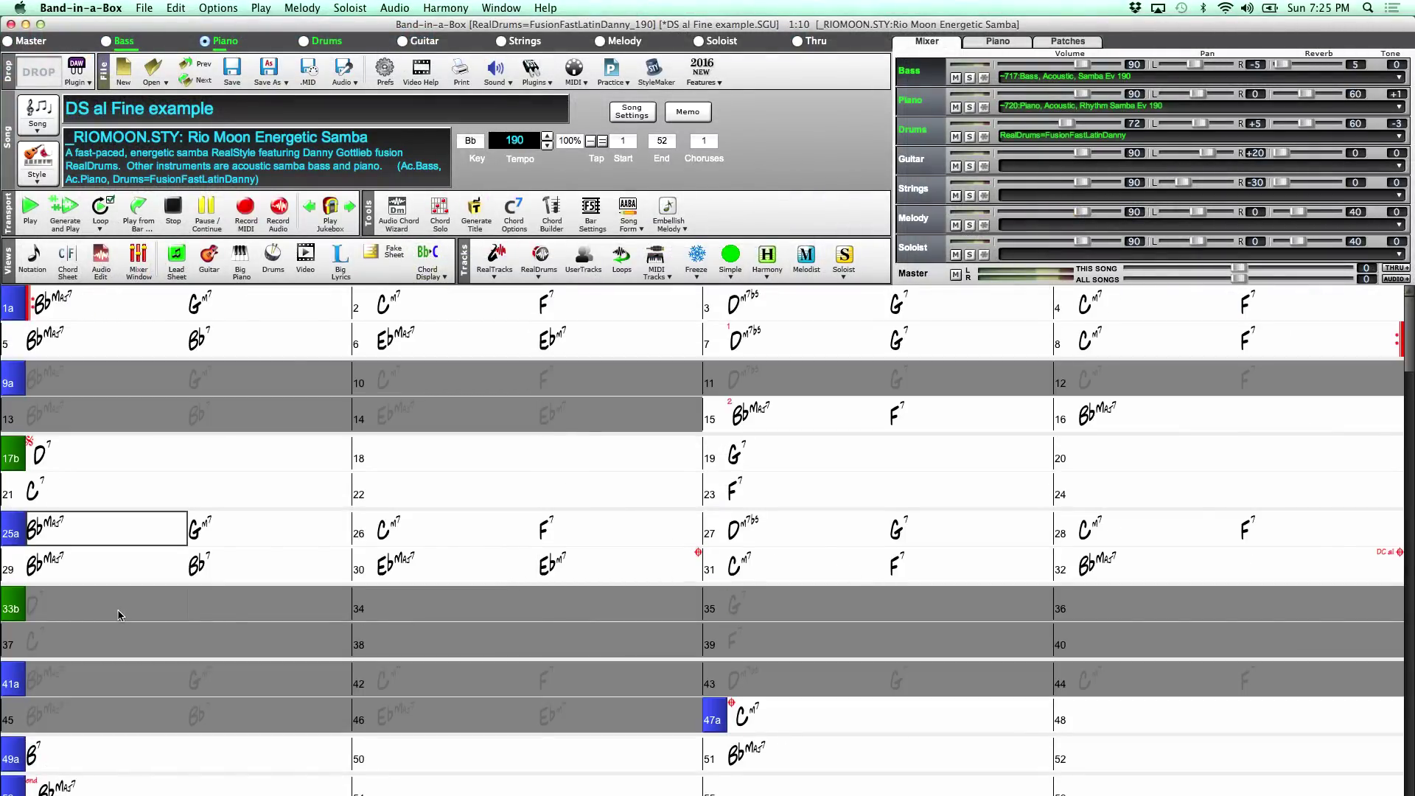
pyautogui.moveTo(102, 608); pyautogui.dragTo(563, 730)
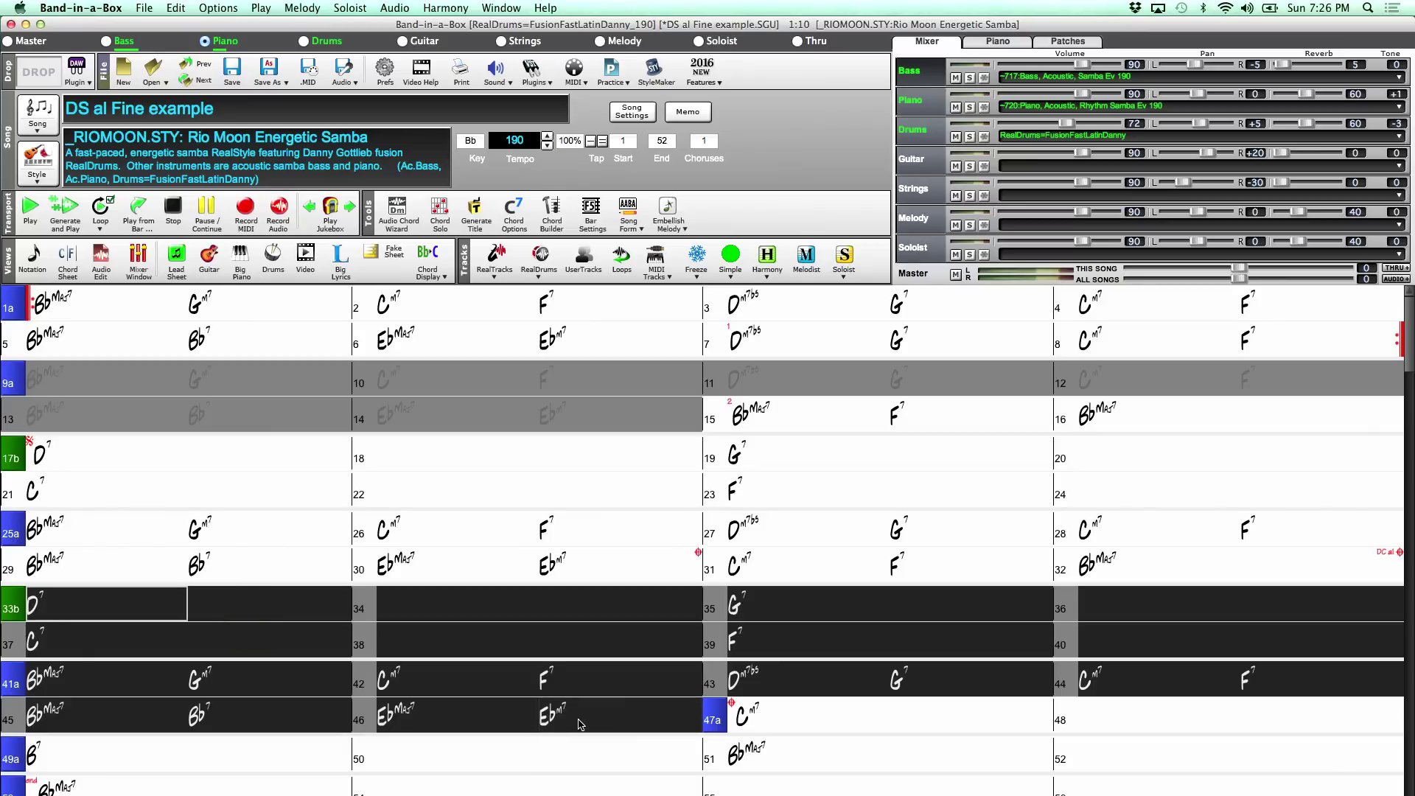
pyautogui.click(568, 609)
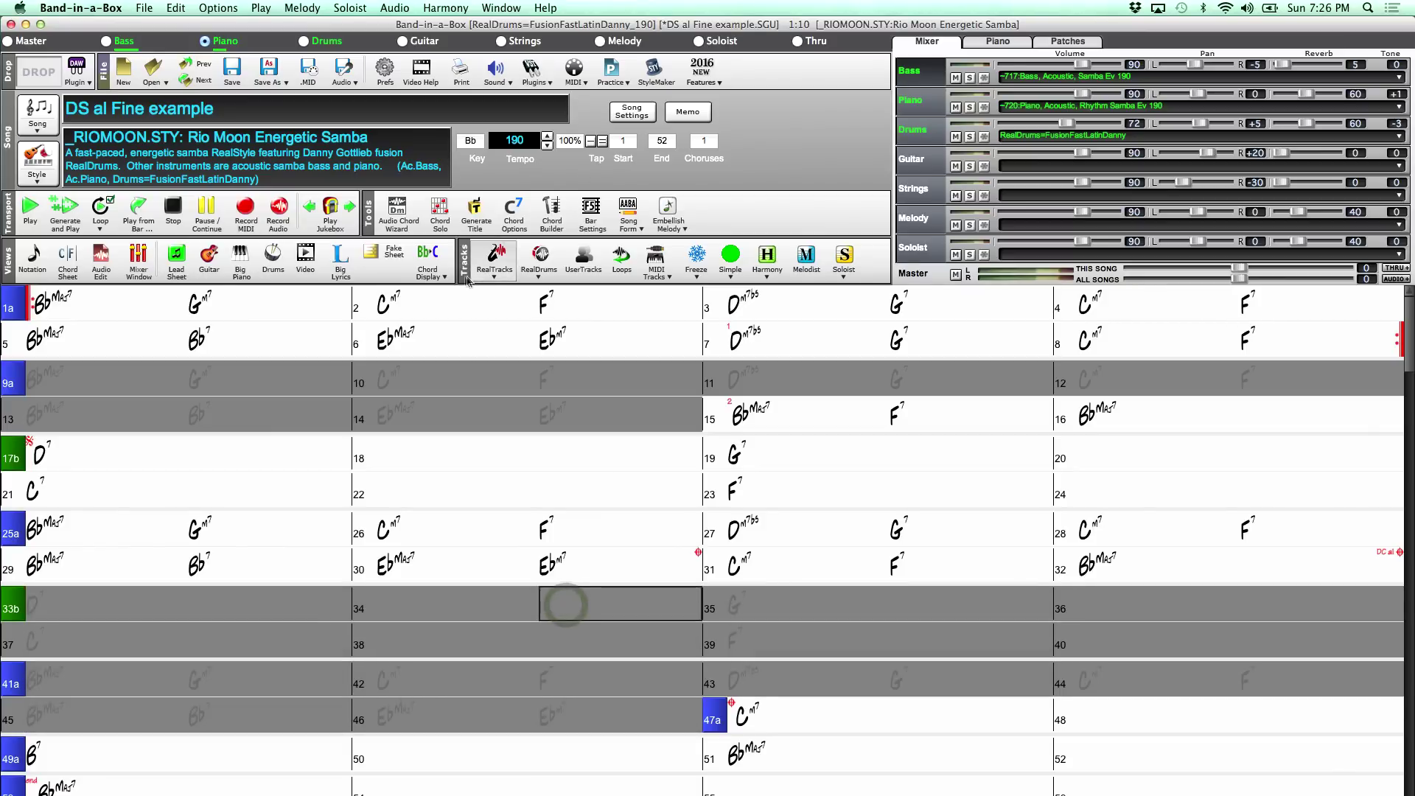
pyautogui.click(402, 256)
pyautogui.click(405, 257)
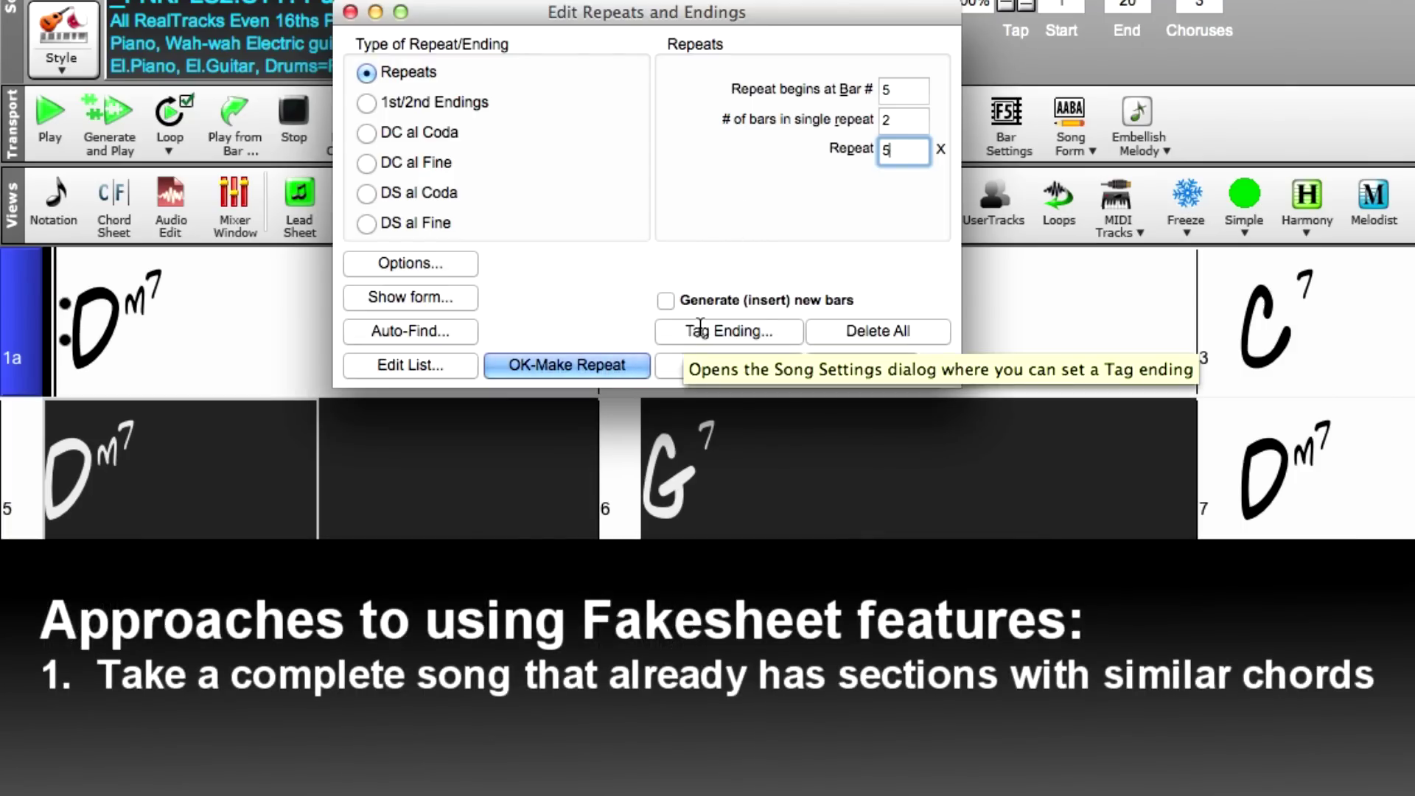
# Create a 5X repeat of the 2 bars beginning at bar 5.
pyautogui.click(572, 365)
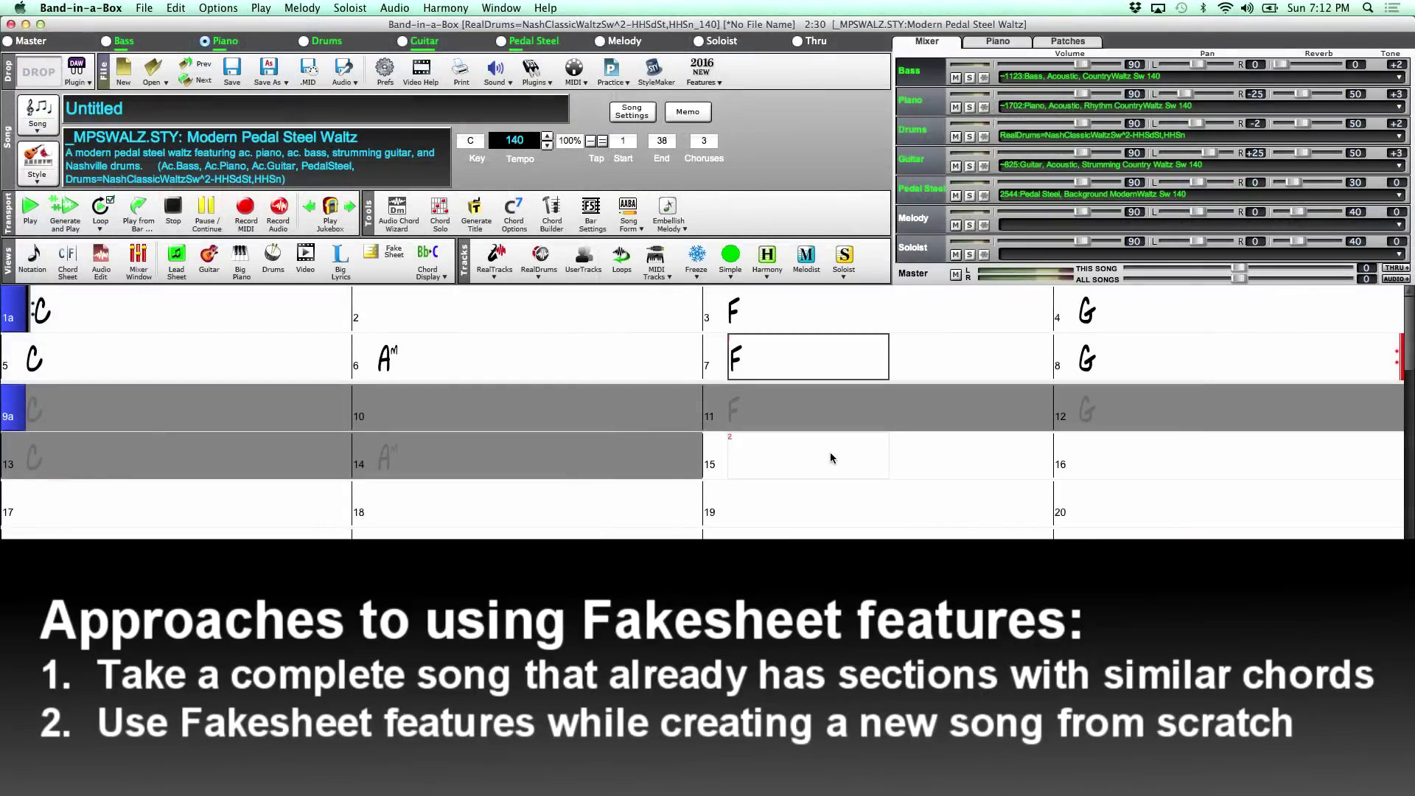
# Enter the chords Dm in bar 15, G in bar 16 and Am in bar 17 for the second ending.
pyautogui.click(831, 455)
pyautogui.write('dm')
pyautogui.press('Return')
pyautogui.write('g')
pyautogui.press('Return')
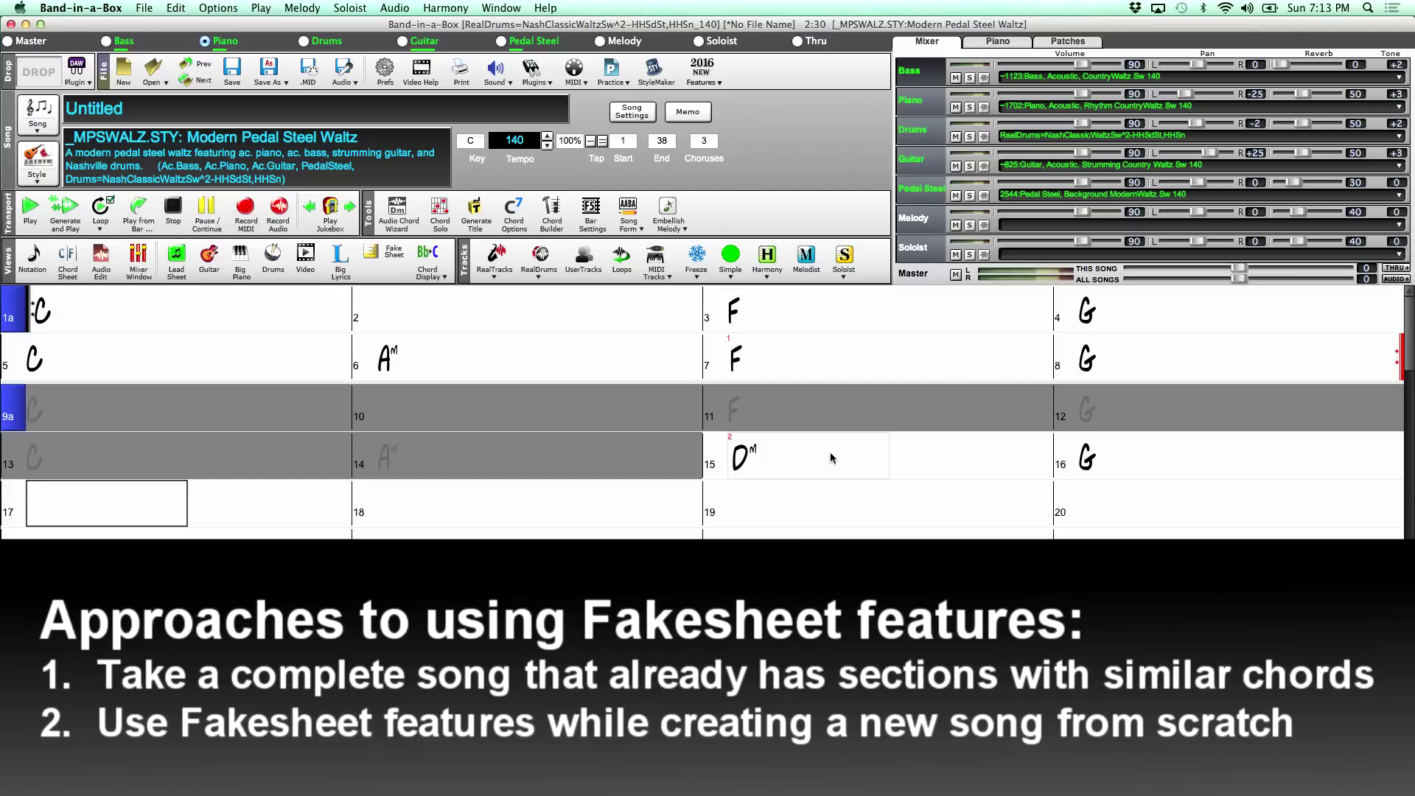
pyautogui.write('am')
pyautogui.press('Return')
pyautogui.press('Return')
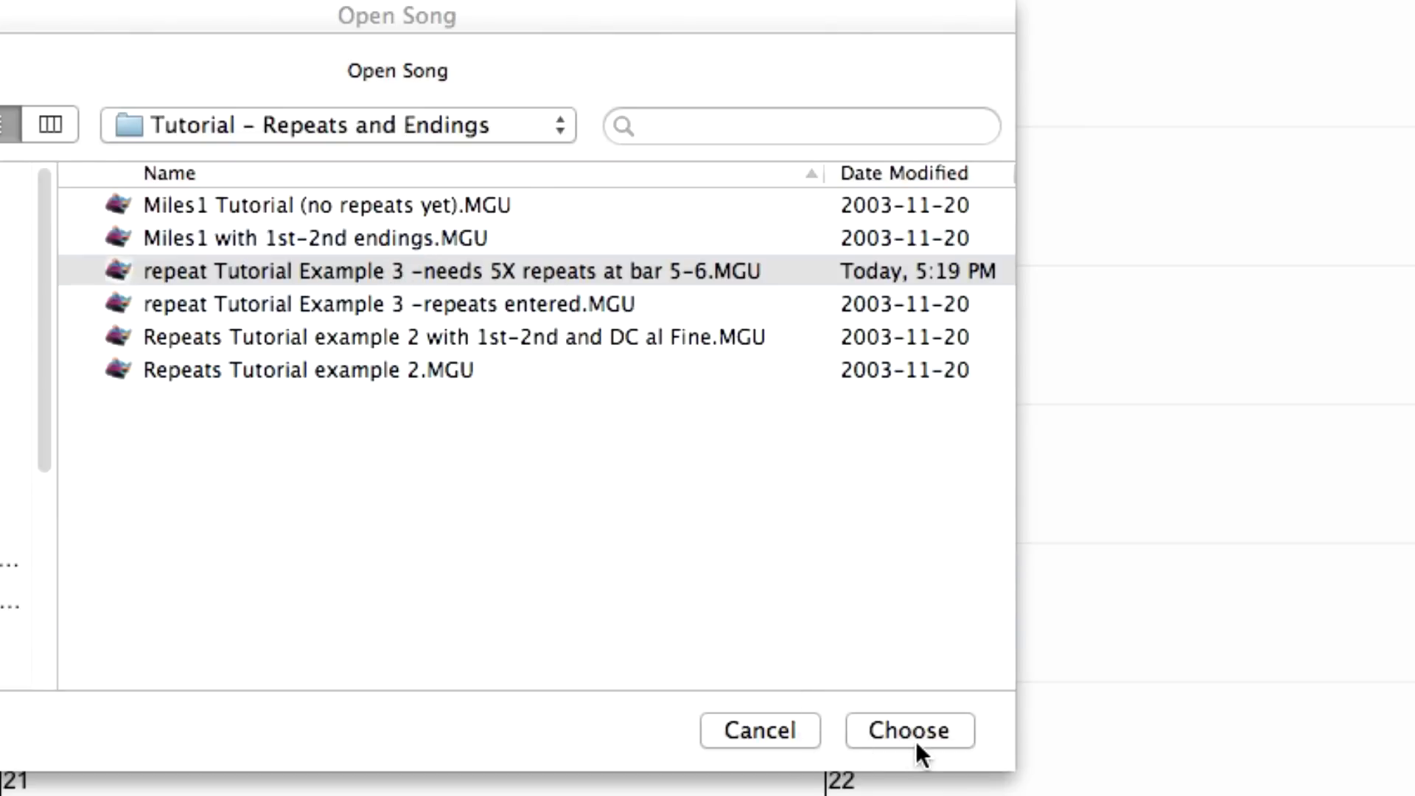
# Open the song "repeat Tutorial Example 3 -needs 5X repeats at bar 5-6.MGU" and select bars 5 and 6.
pyautogui.click(908, 730)
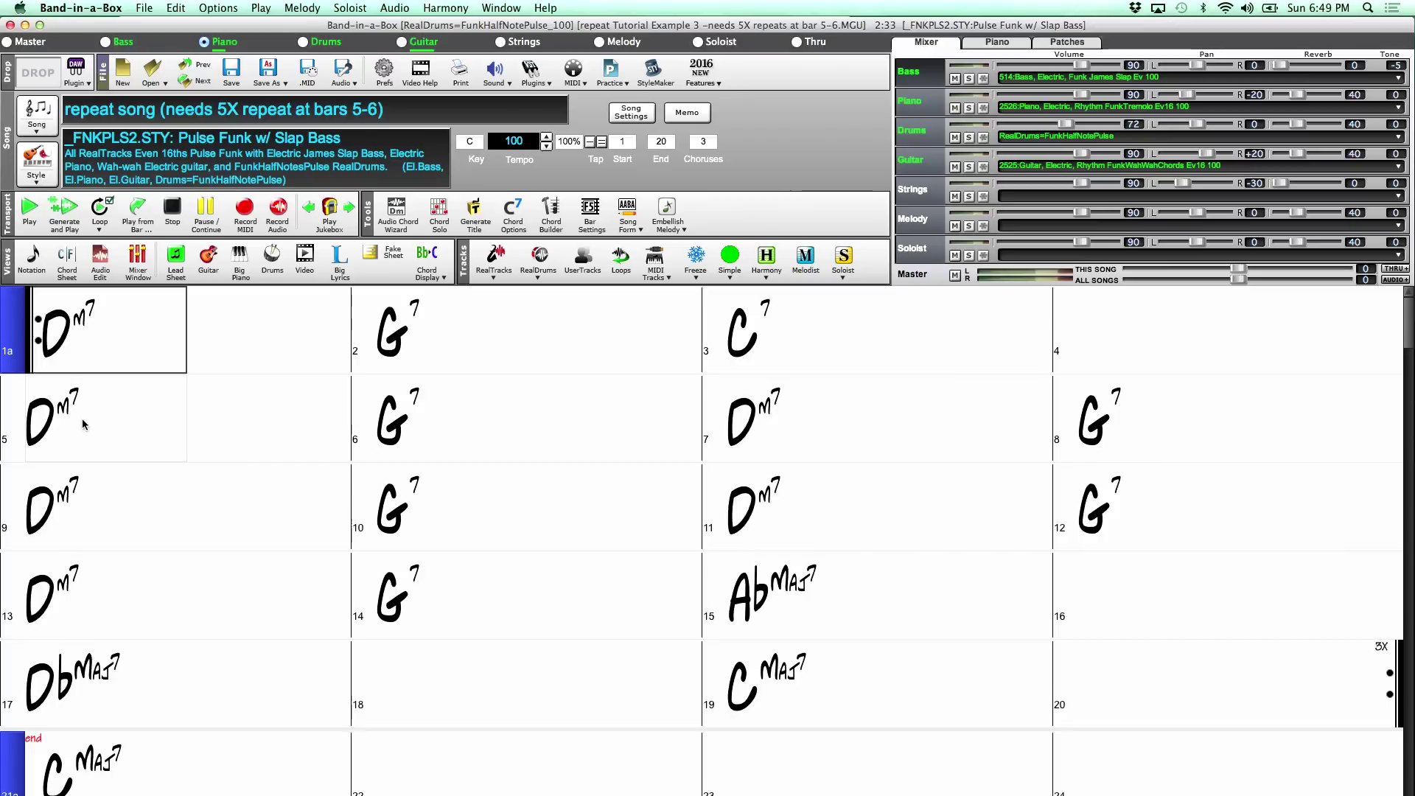
pyautogui.moveTo(83, 424); pyautogui.dragTo(604, 632)
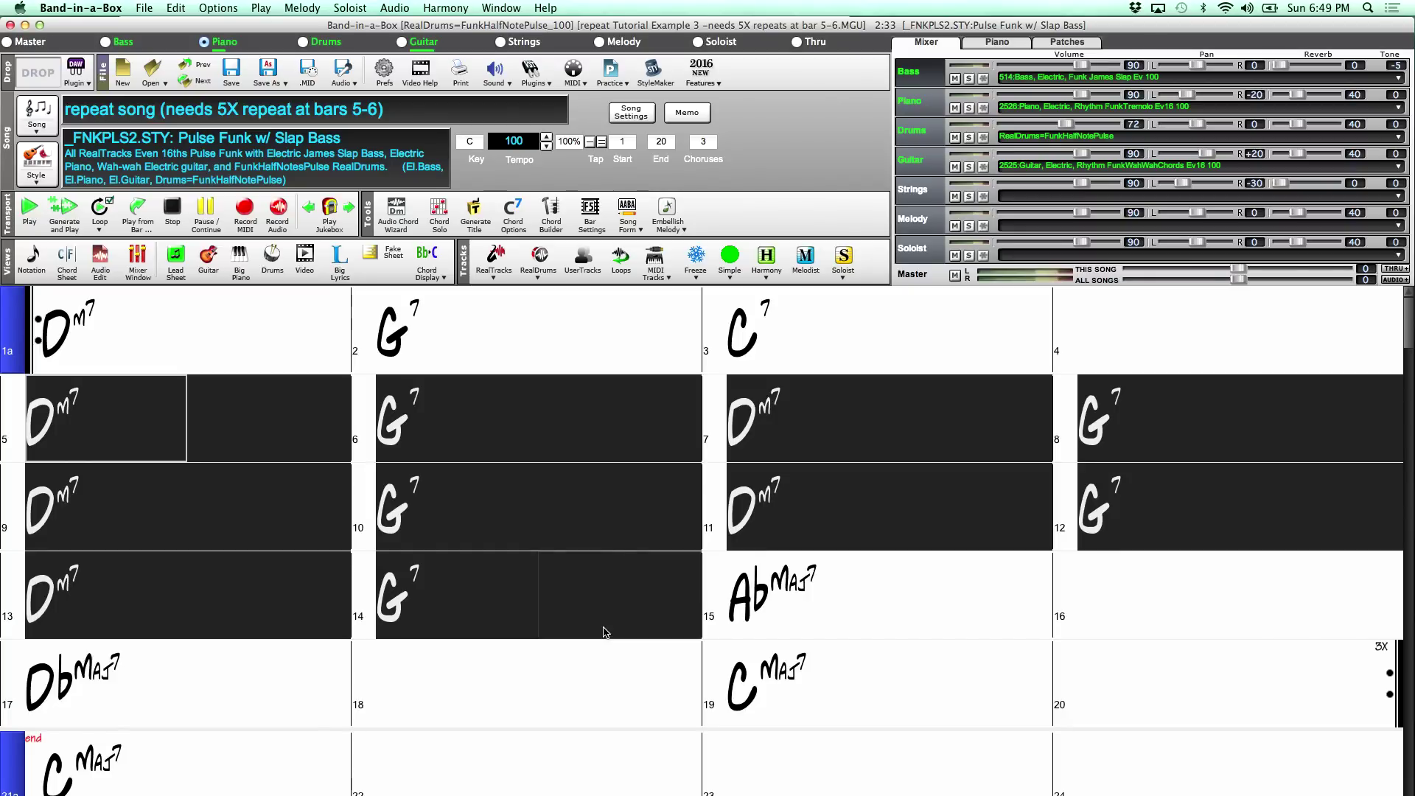
pyautogui.moveTo(315, 434); pyautogui.dragTo(627, 442)
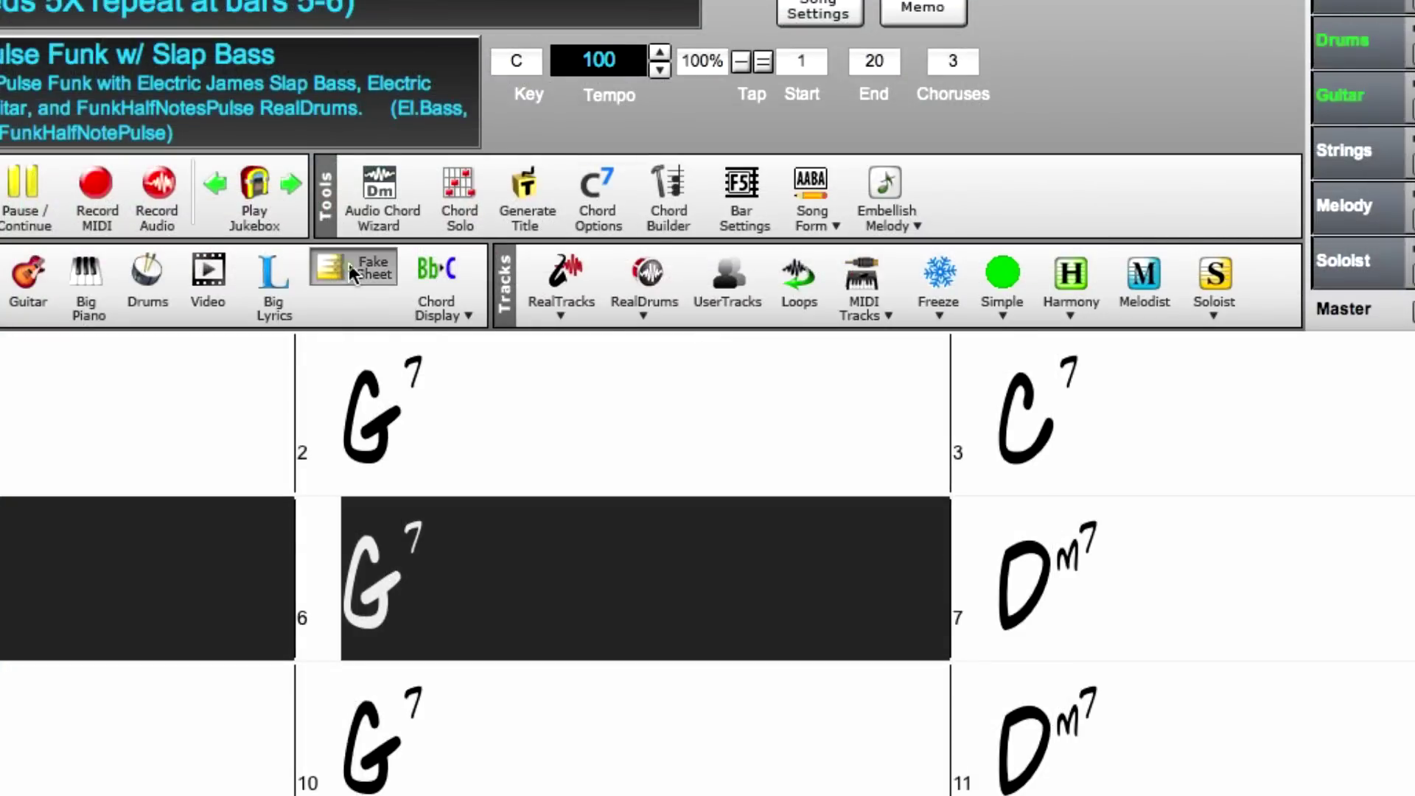
# Turn on Fakesheet mode and make a 5X repeat of the 2 bars beginning at bar 5.
pyautogui.click(380, 251)
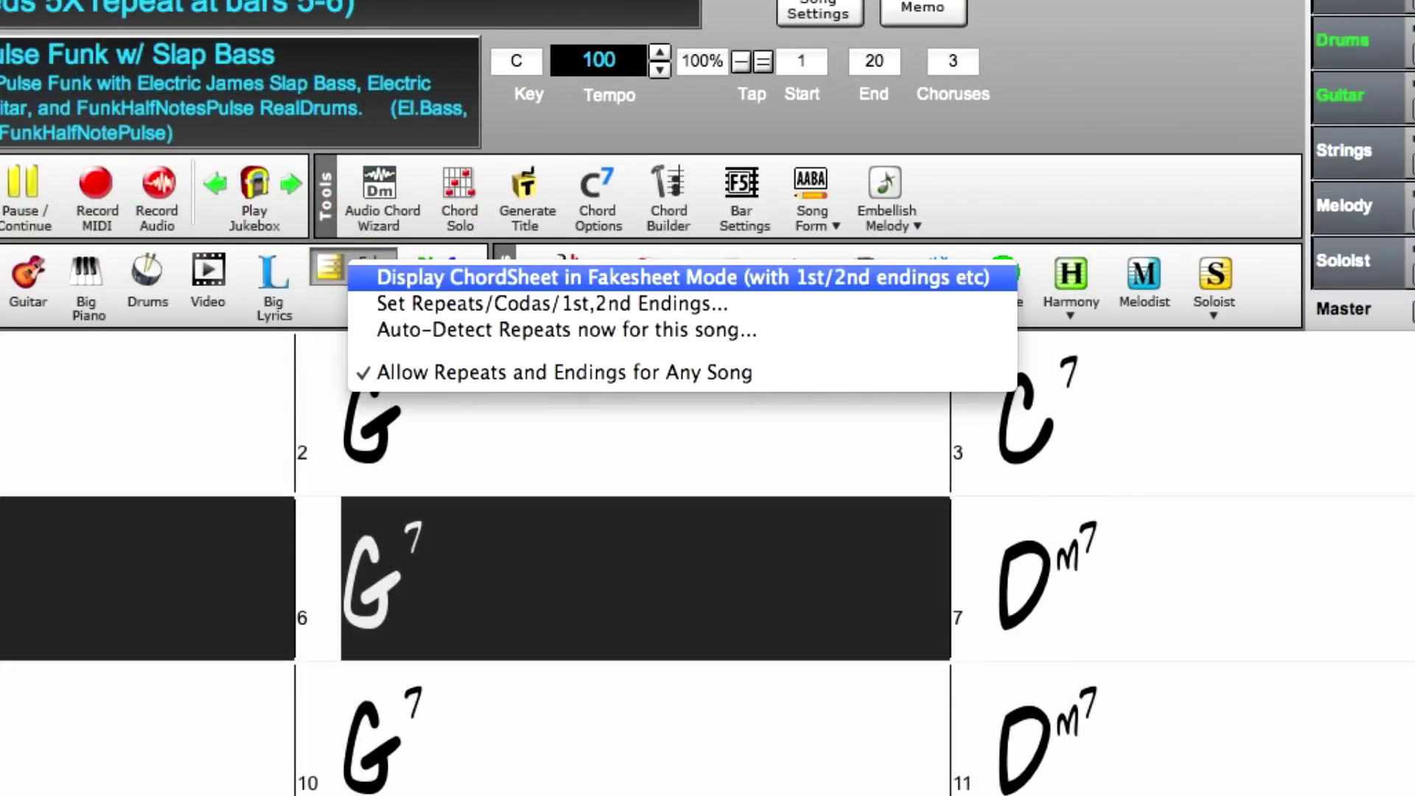
pyautogui.click(663, 277)
pyautogui.rightClick(144, 263)
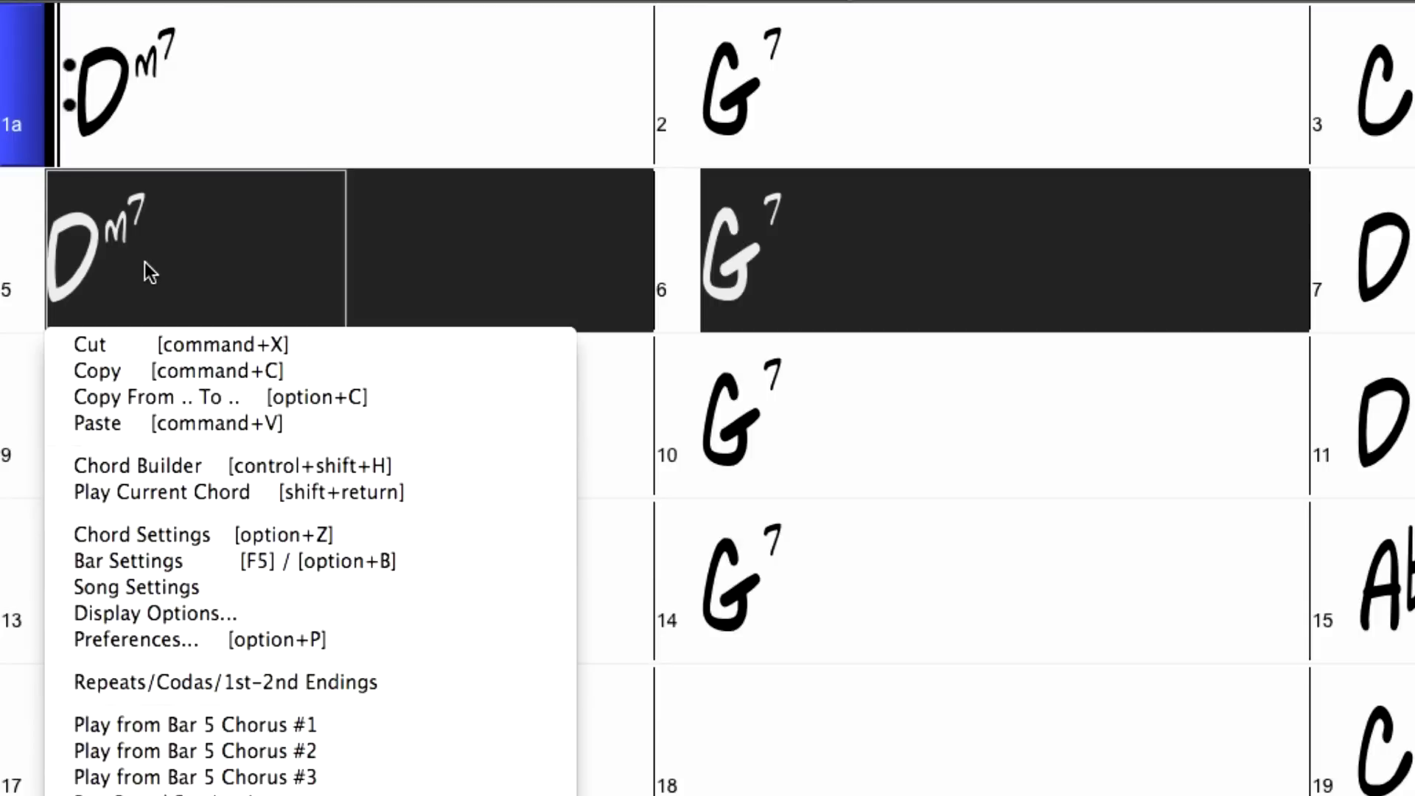
pyautogui.click(404, 681)
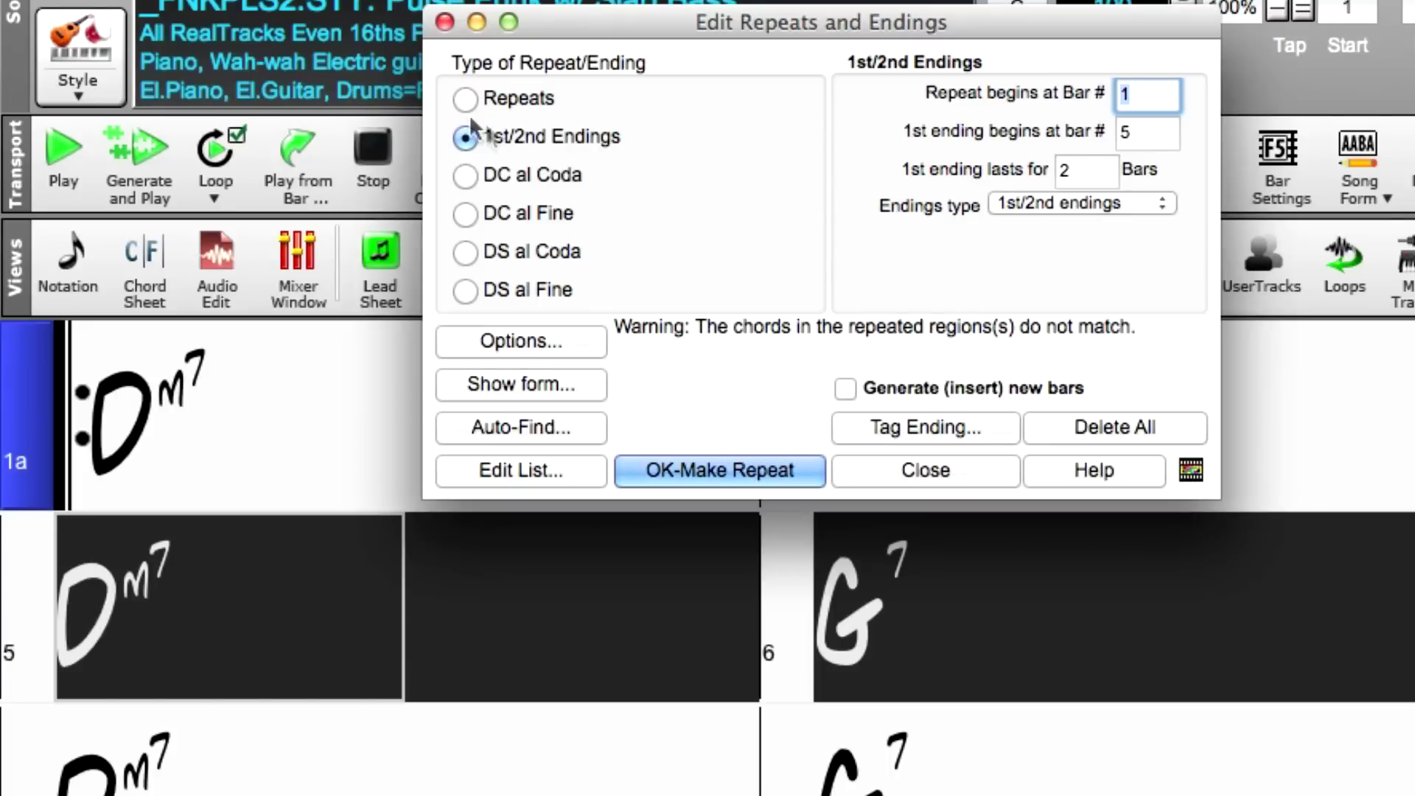
pyautogui.click(464, 98)
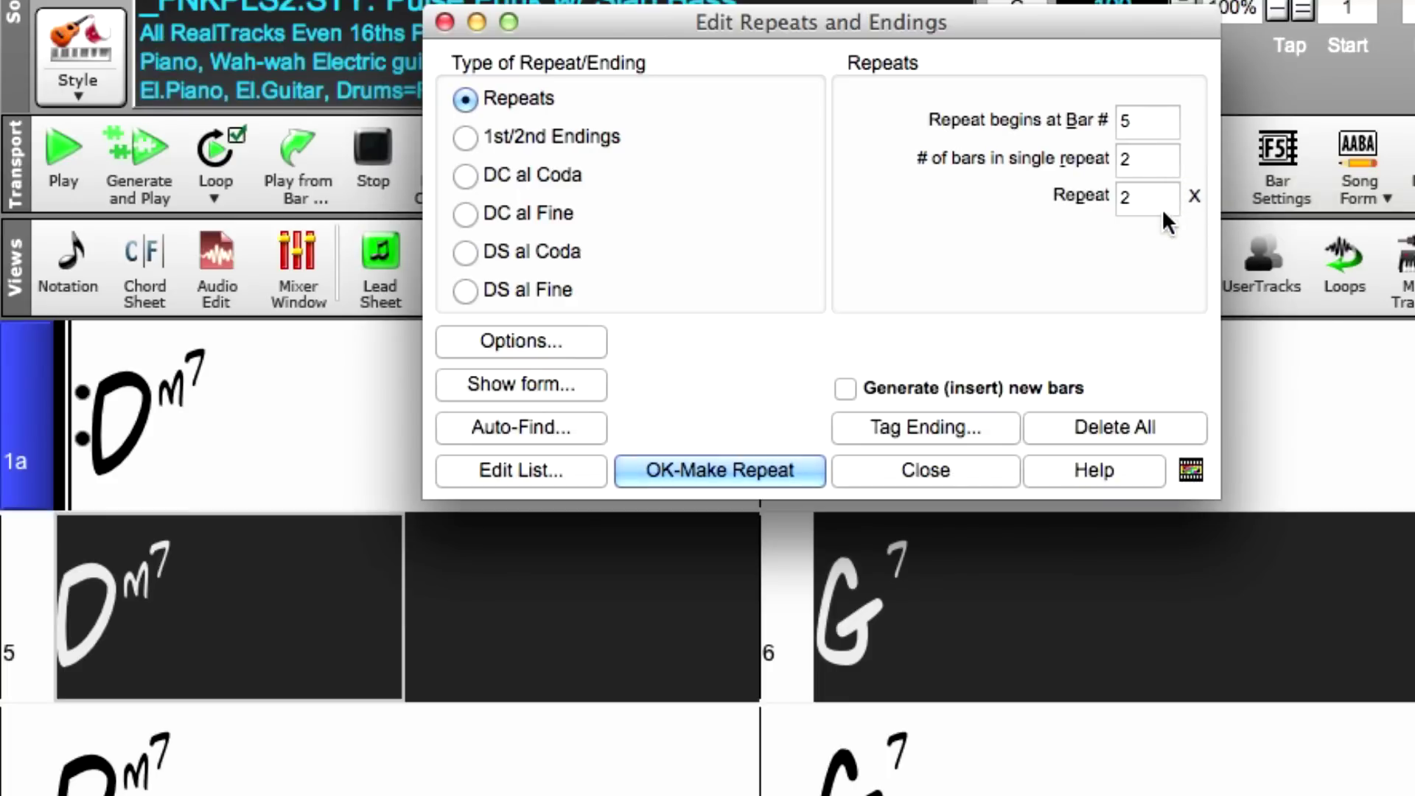
pyautogui.click(1154, 198)
pyautogui.write('5')
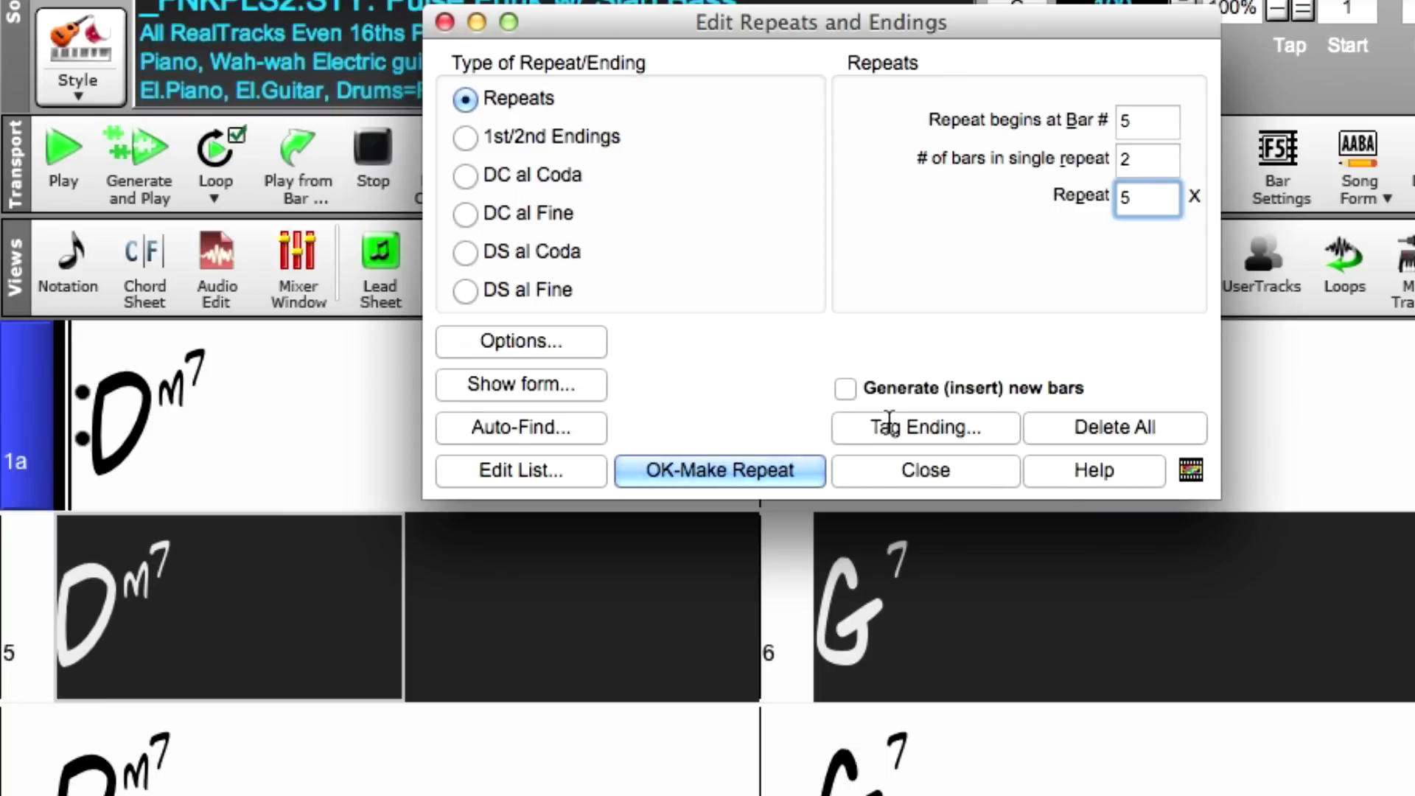
pyautogui.click(728, 475)
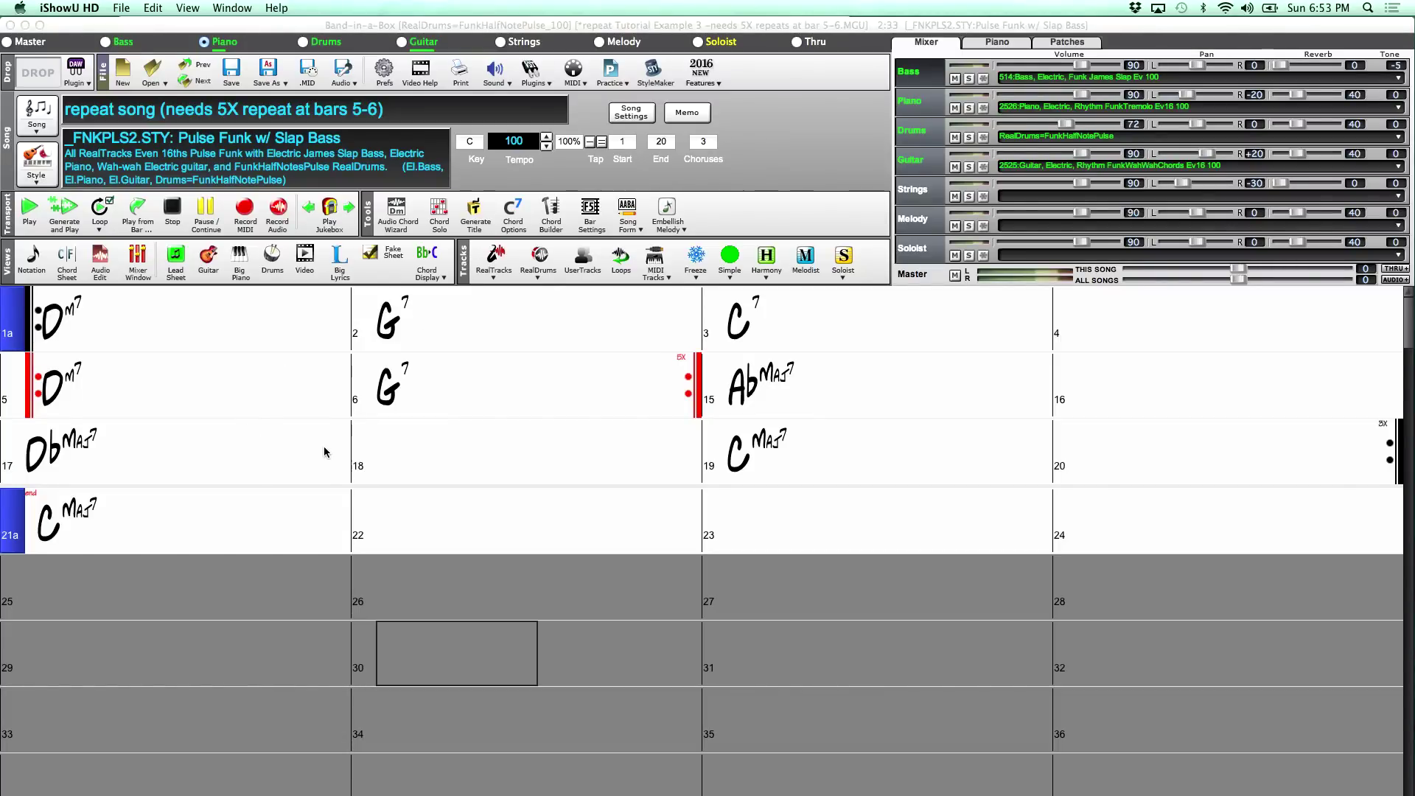
# Play the song from bar 3 in Fakesheet mode and turn Fakesheet mode off during playback.
pyautogui.click(764, 316)
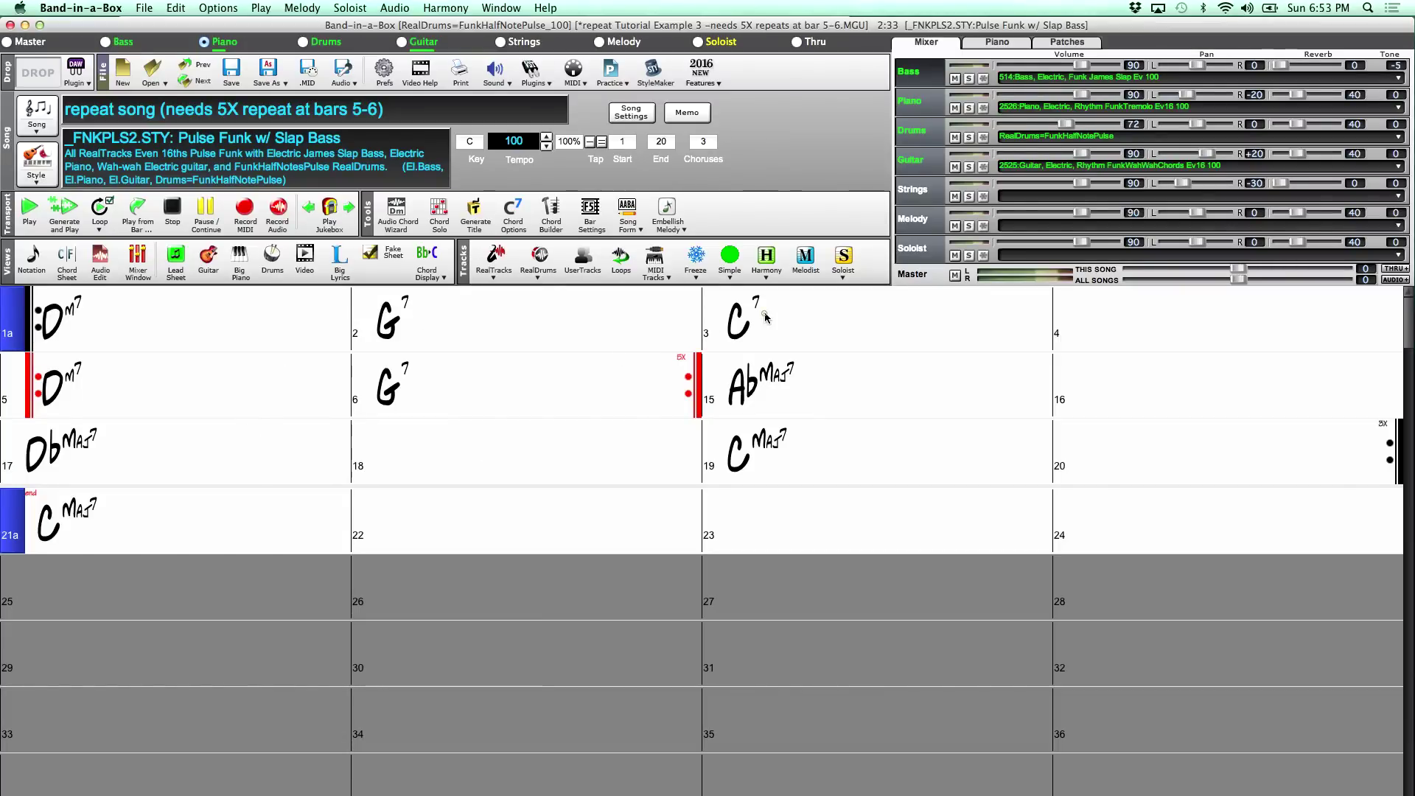
pyautogui.click(810, 328)
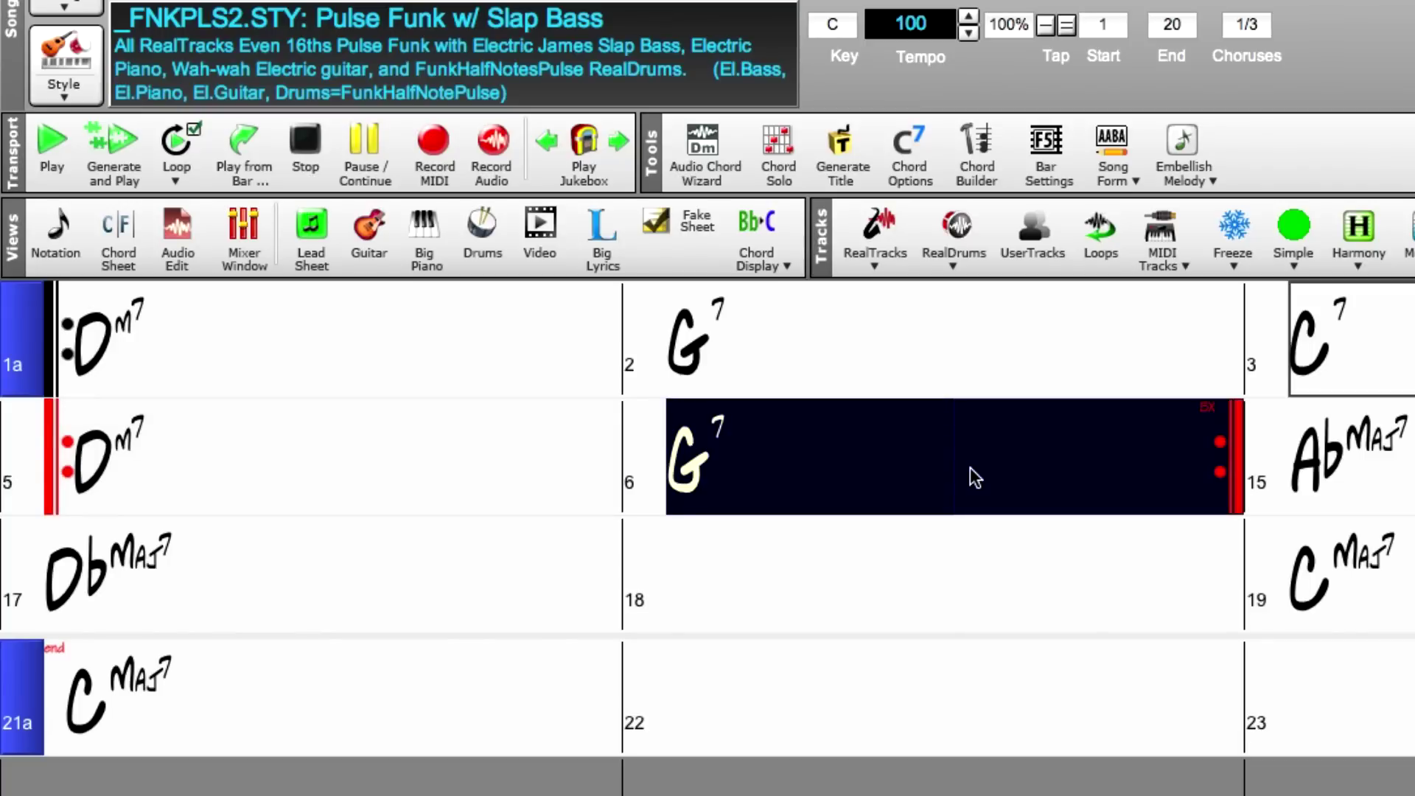
pyautogui.click(701, 225)
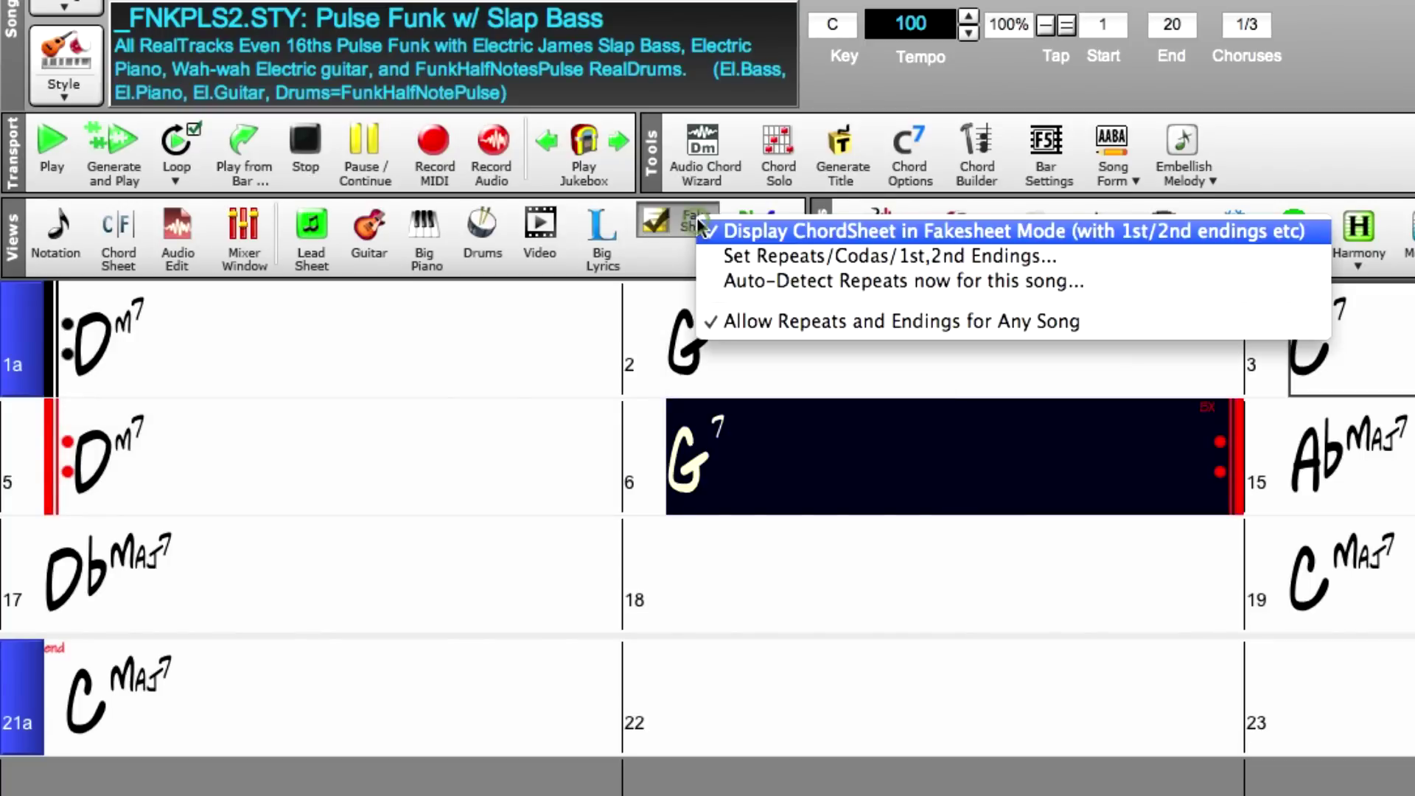
pyautogui.click(750, 234)
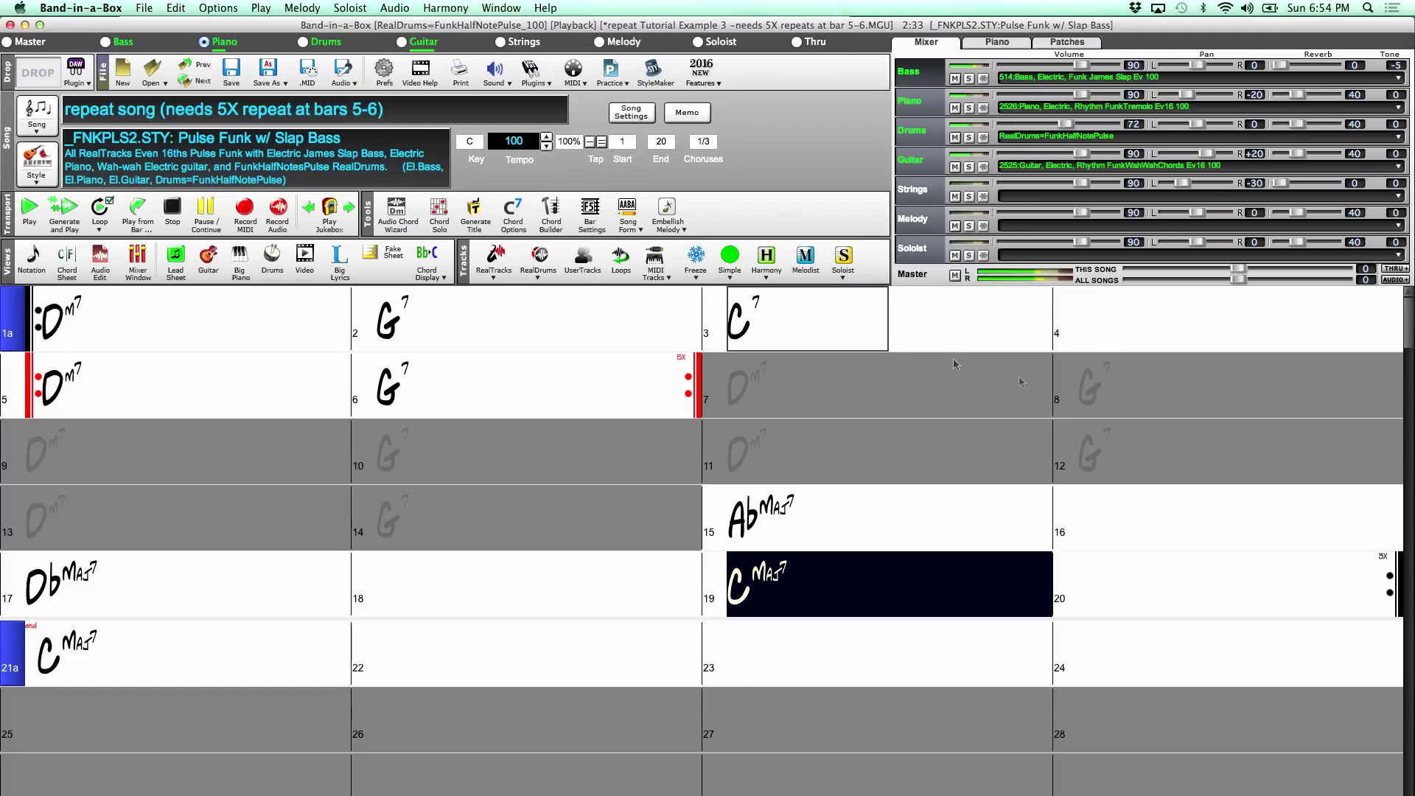
# Follow the repeated bars 5 to 14 in linear playback and turn Fakesheet mode back on.
pyautogui.click(1190, 327)
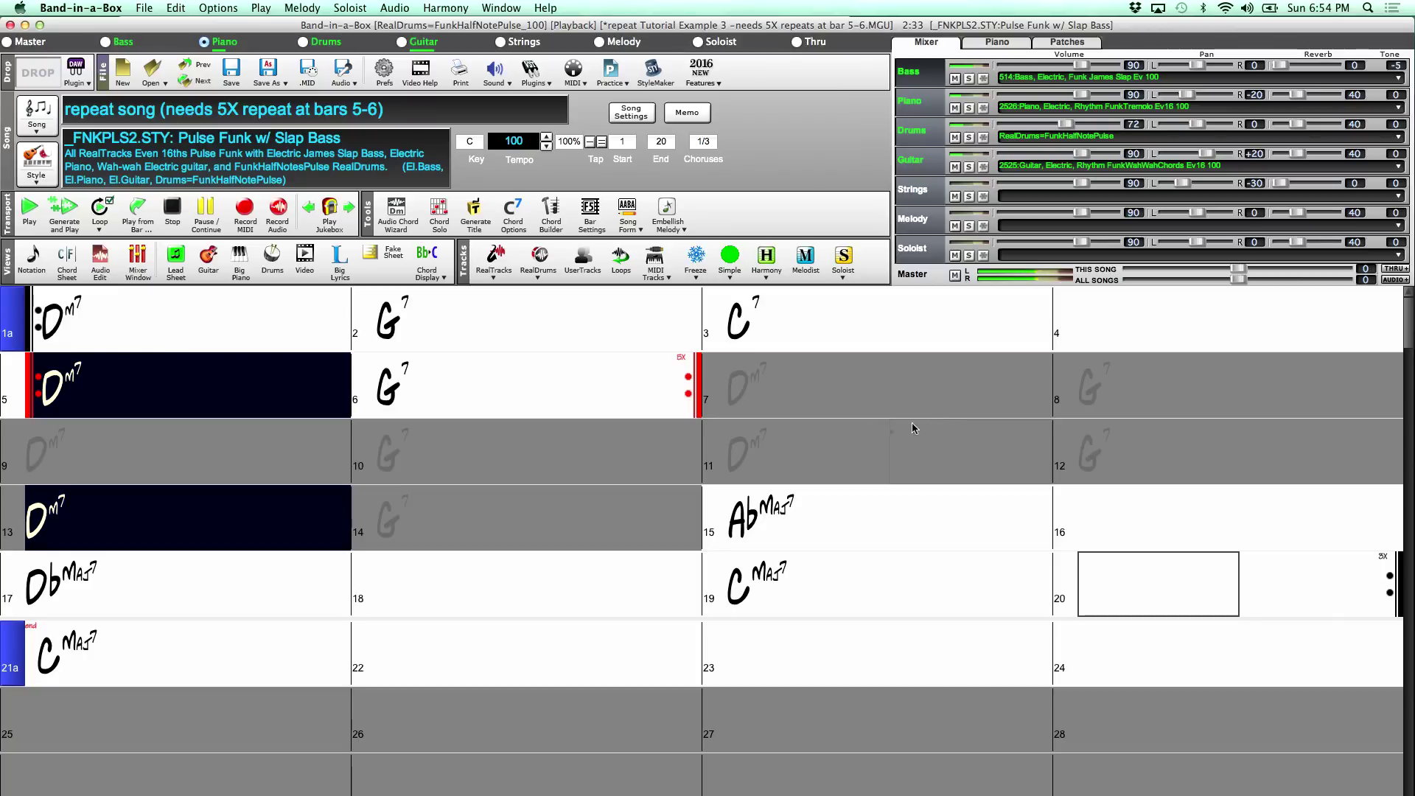
pyautogui.click(129, 396)
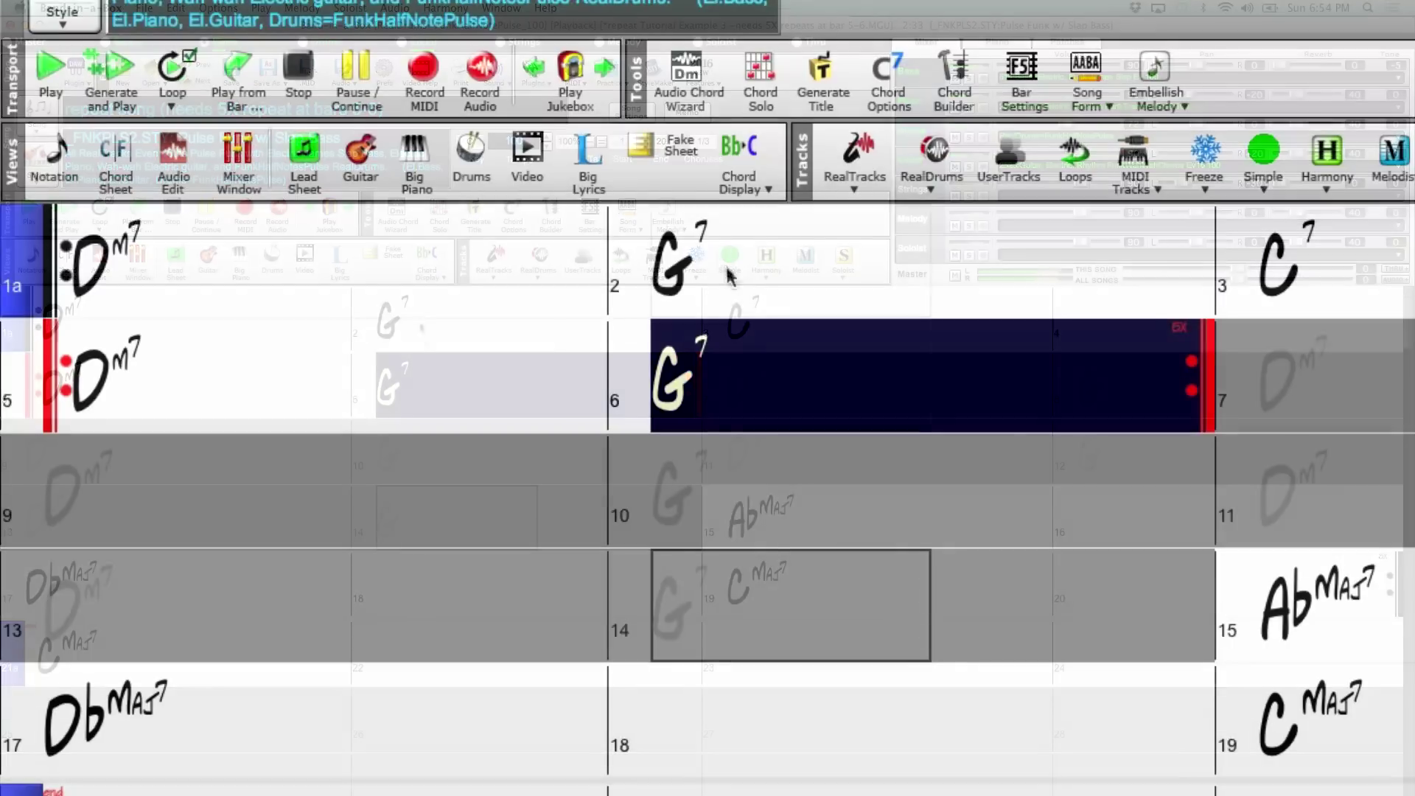
pyautogui.click(667, 148)
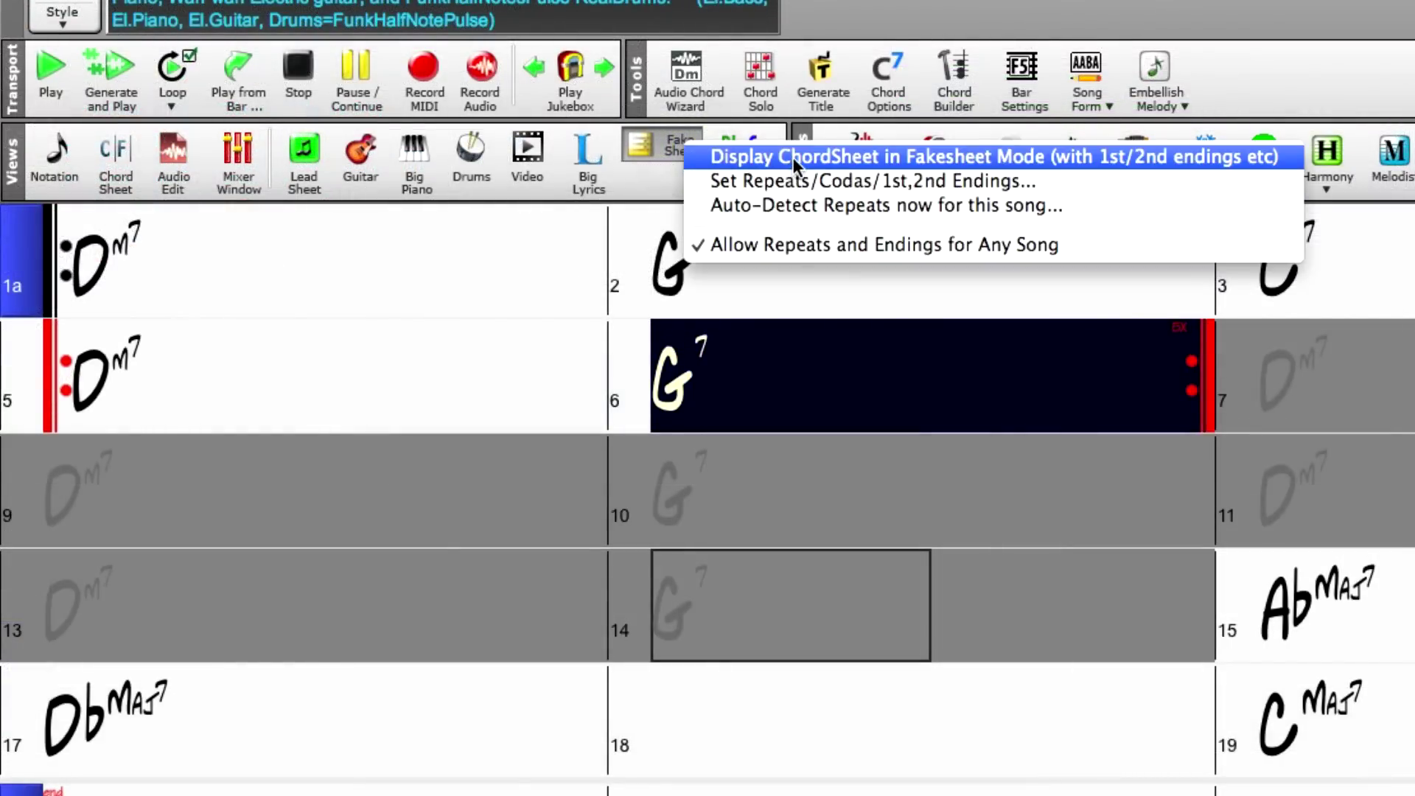
pyautogui.click(793, 157)
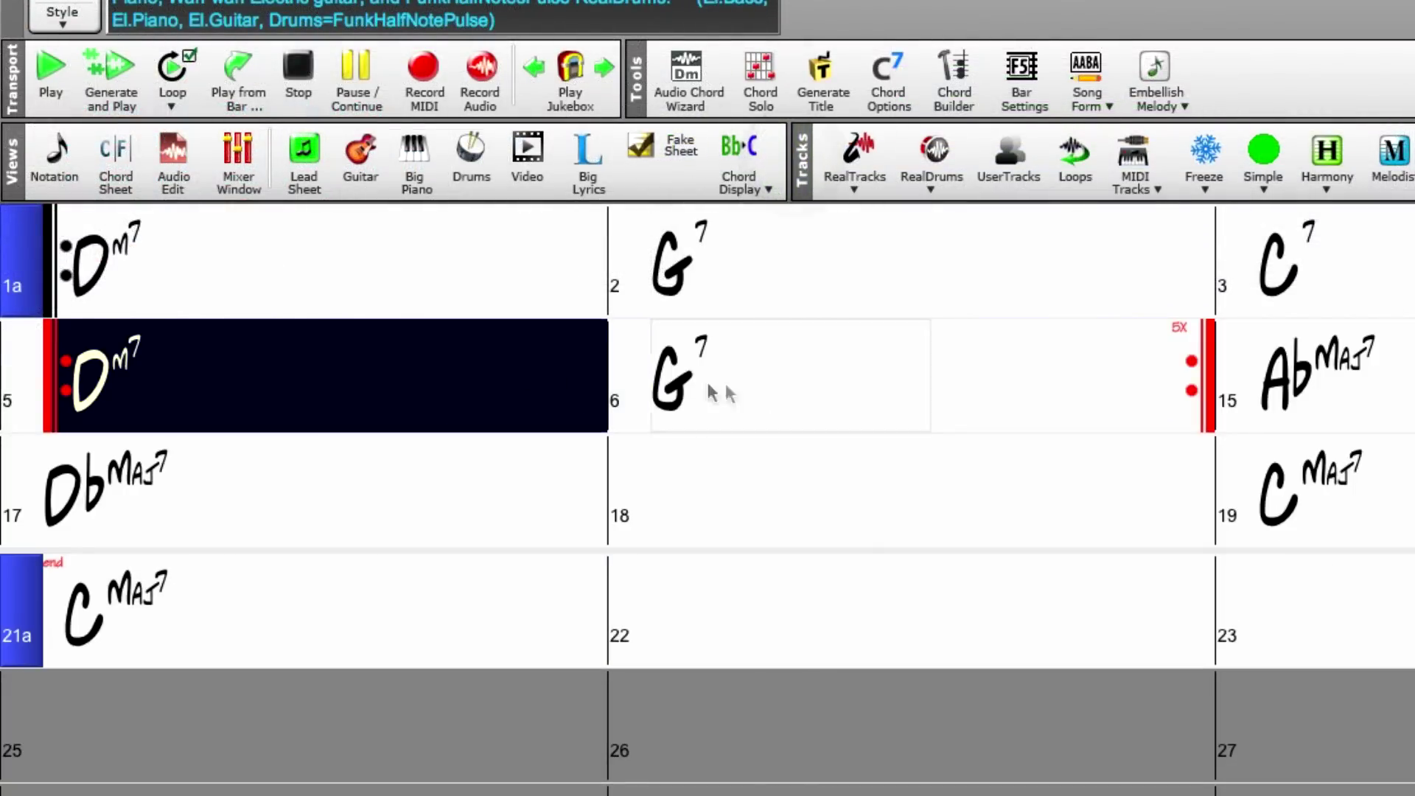
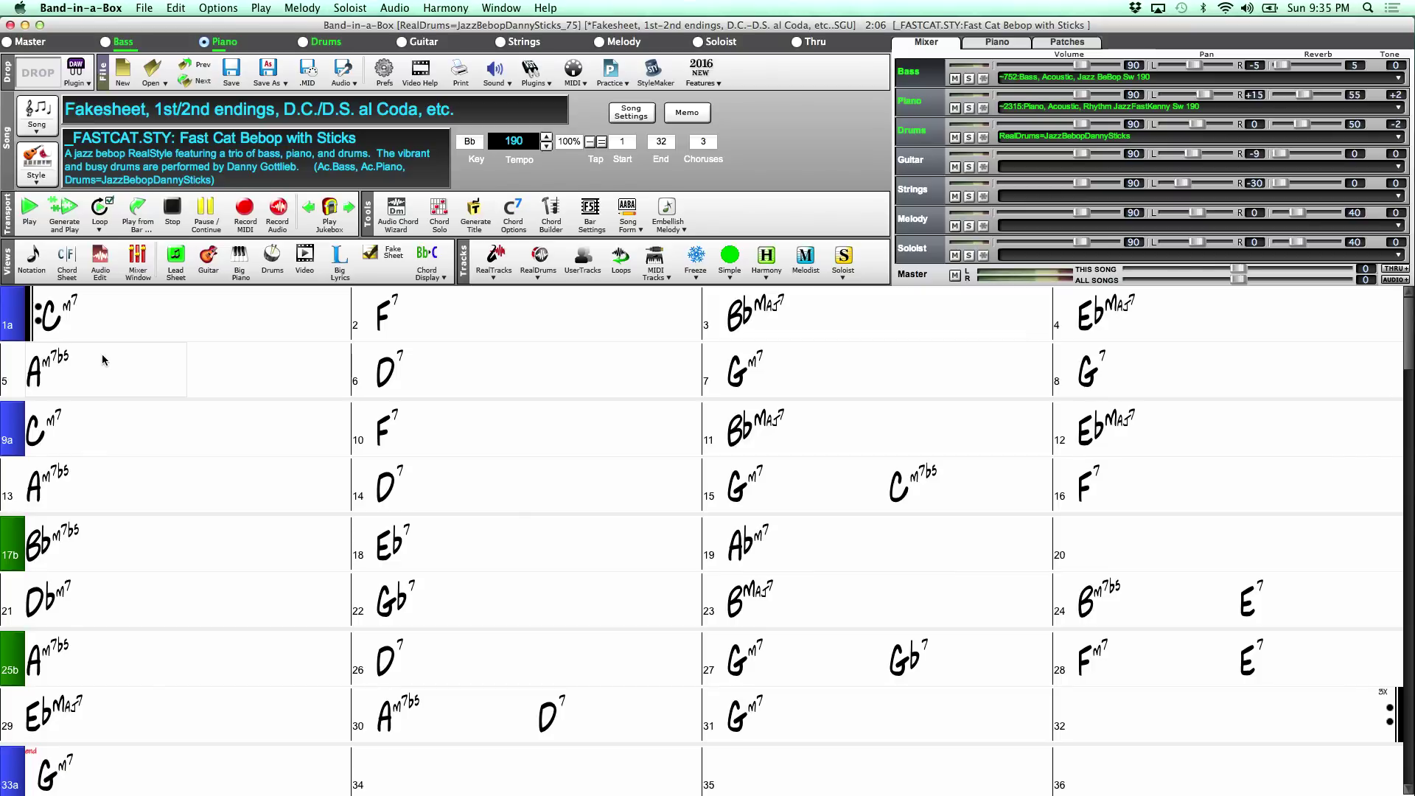
# Highlight bars 1 to 8, bars 9 to 16, and the differing ending at bars 15 and 16 for comparison.
pyautogui.moveTo(104, 319); pyautogui.dragTo(1232, 388)
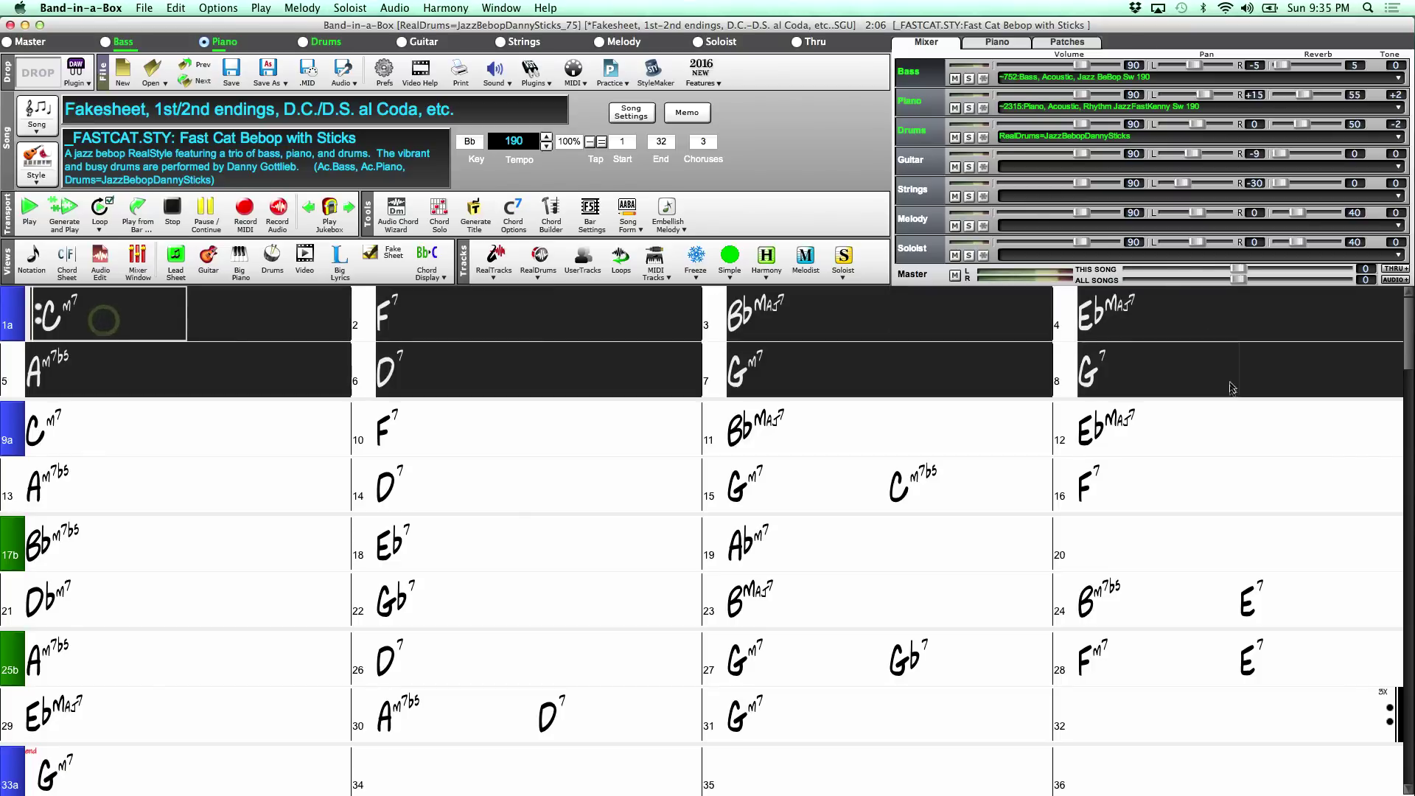
pyautogui.moveTo(69, 426); pyautogui.dragTo(1334, 509)
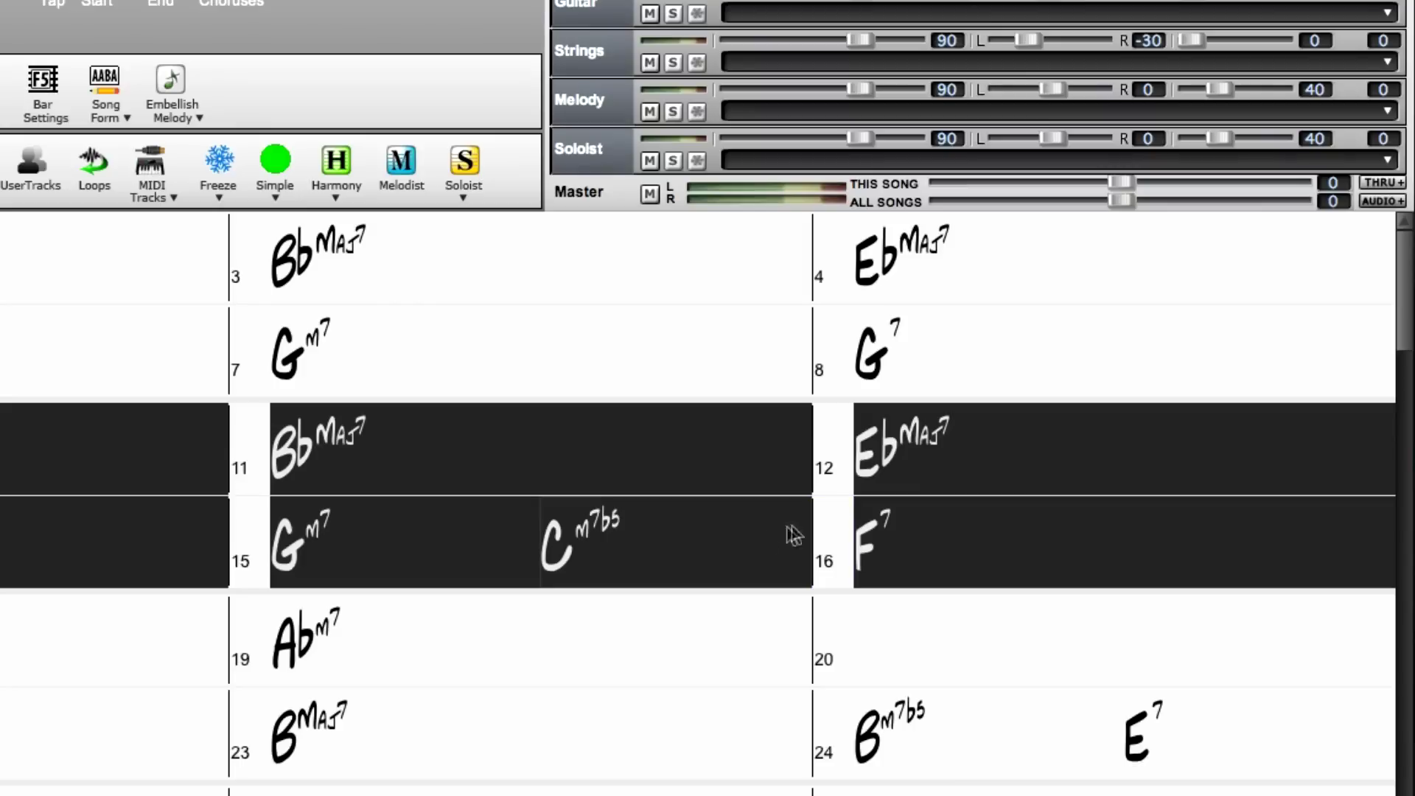
pyautogui.moveTo(401, 547); pyautogui.dragTo(1010, 566)
# Create 1st/2nd endings with the repeat beginning at bar 1 and a 2-bar 1st ending at bar 7.
pyautogui.moveTo(373, 378); pyautogui.dragTo(1081, 381)
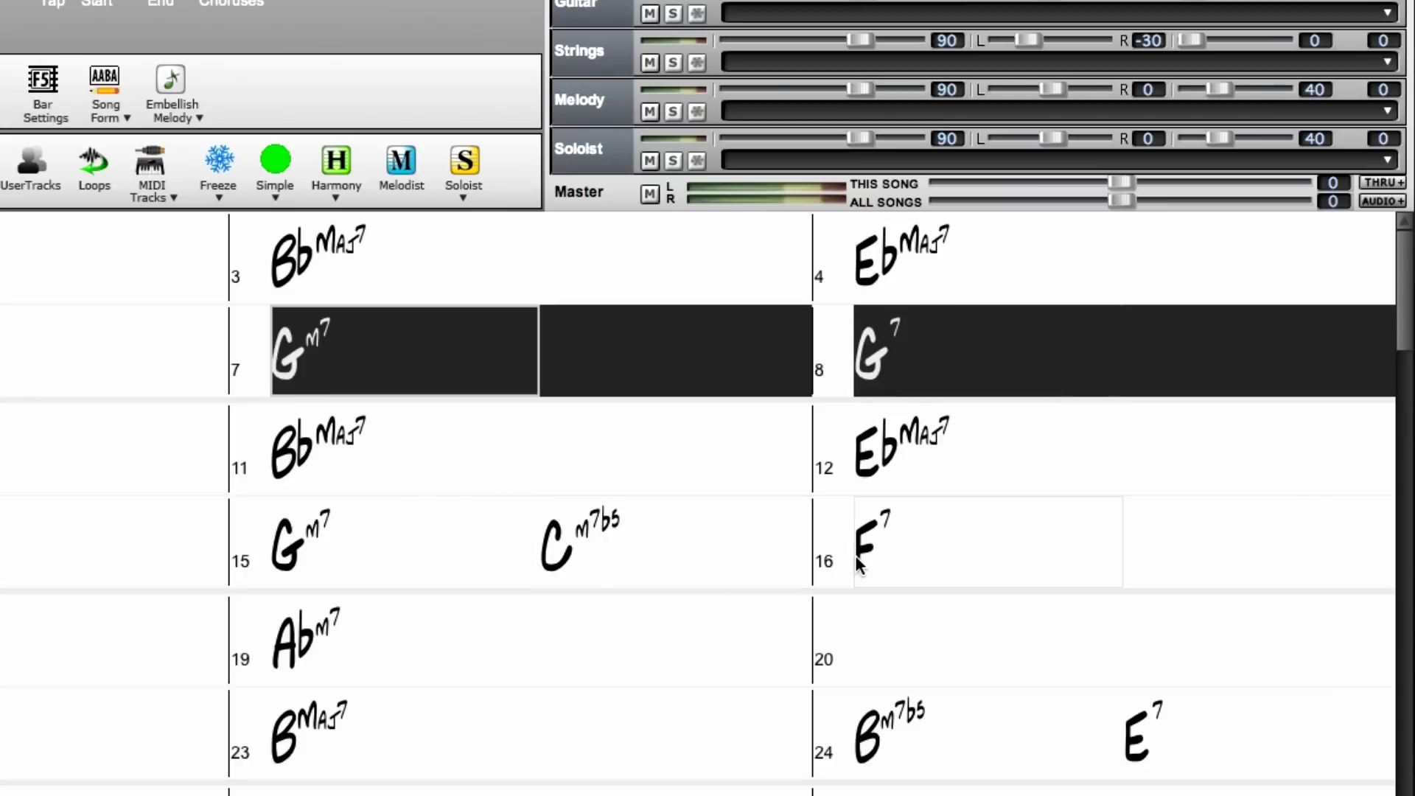
pyautogui.rightClick(345, 340)
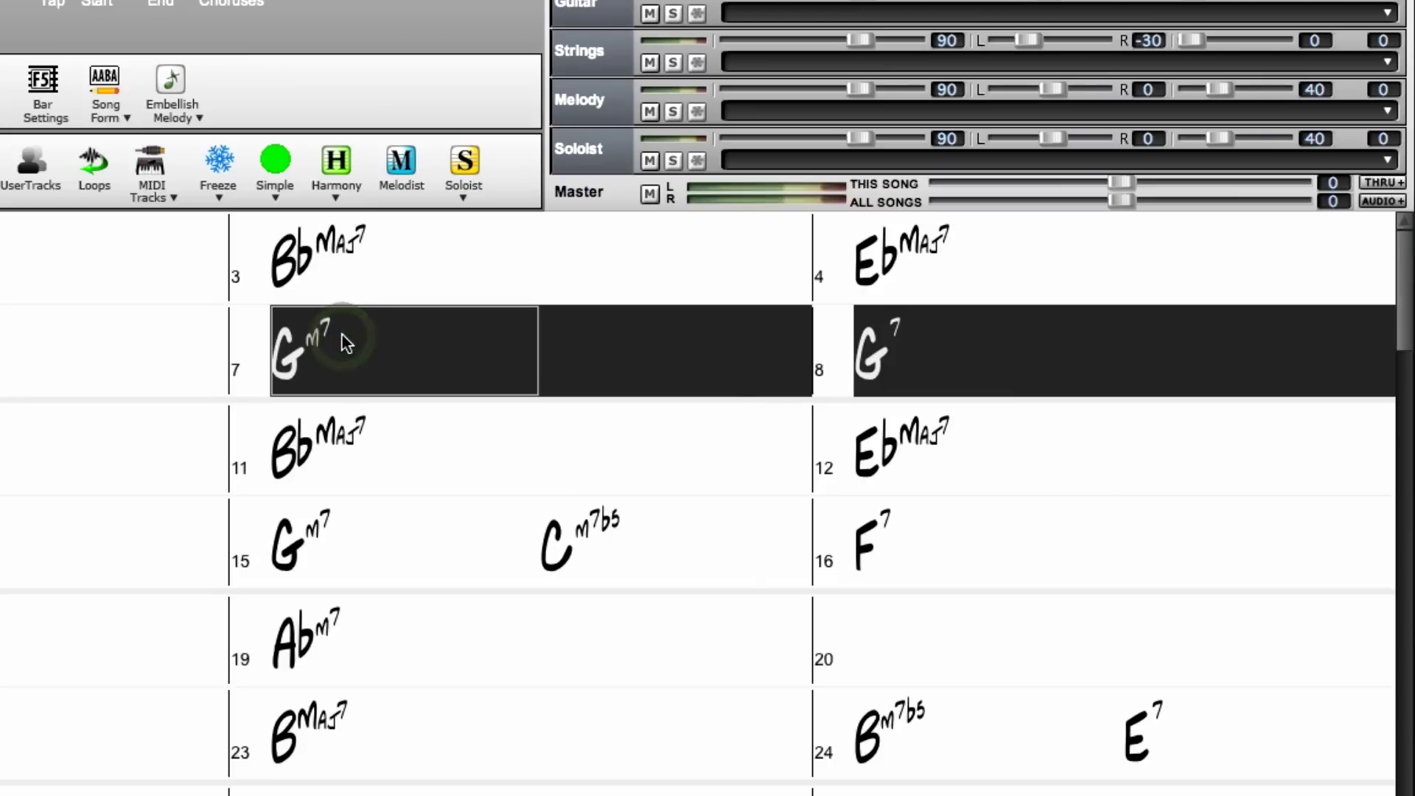
pyautogui.click(415, 698)
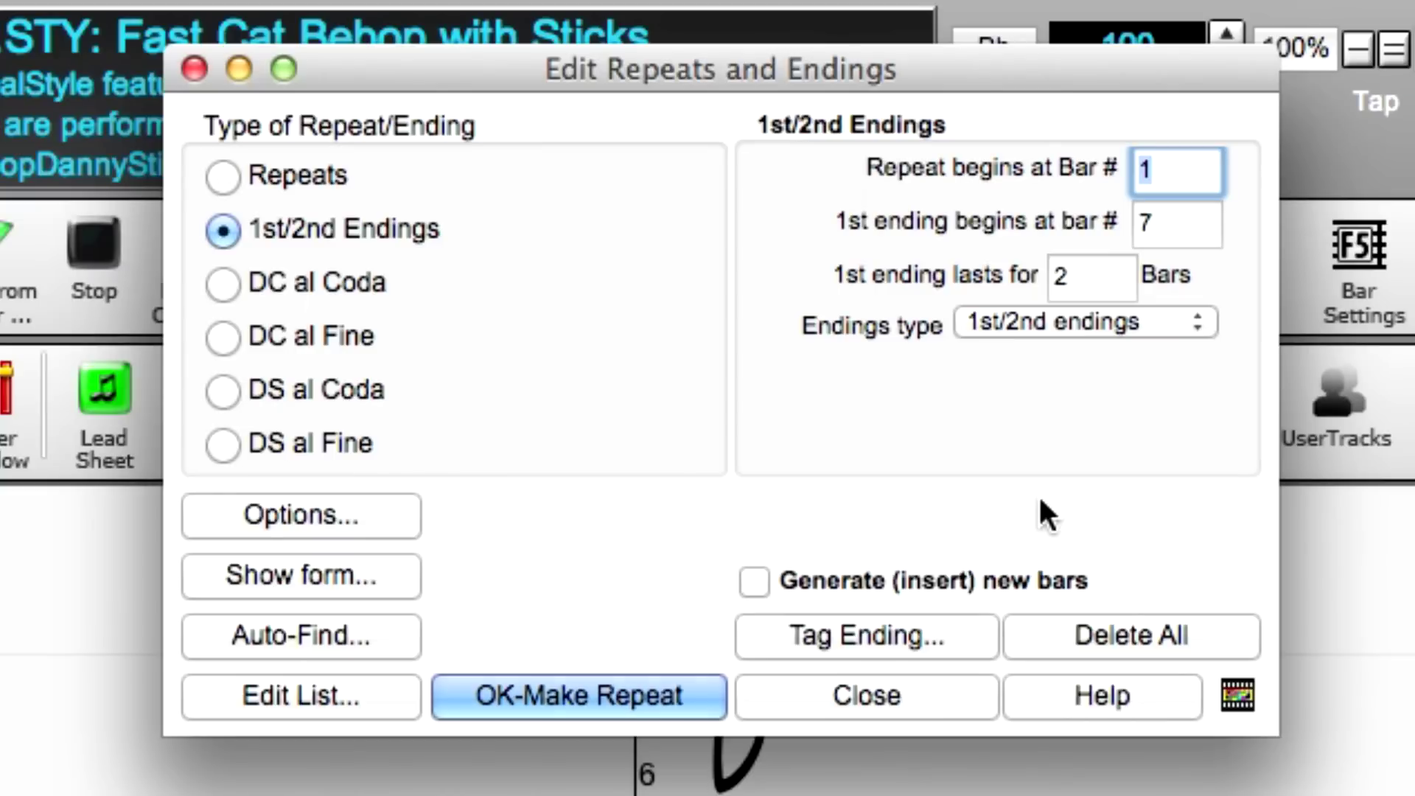
pyautogui.click(1096, 320)
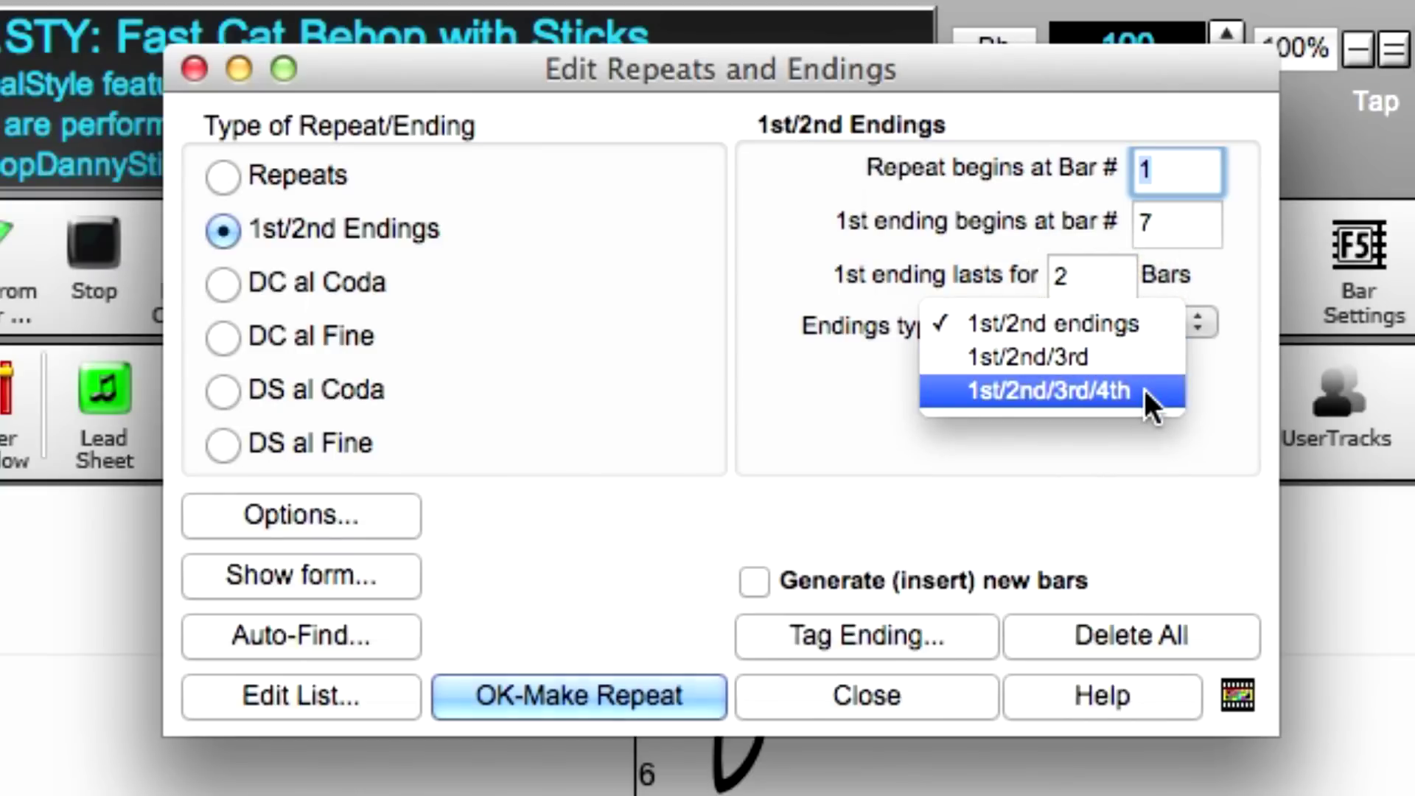
pyautogui.click(1124, 318)
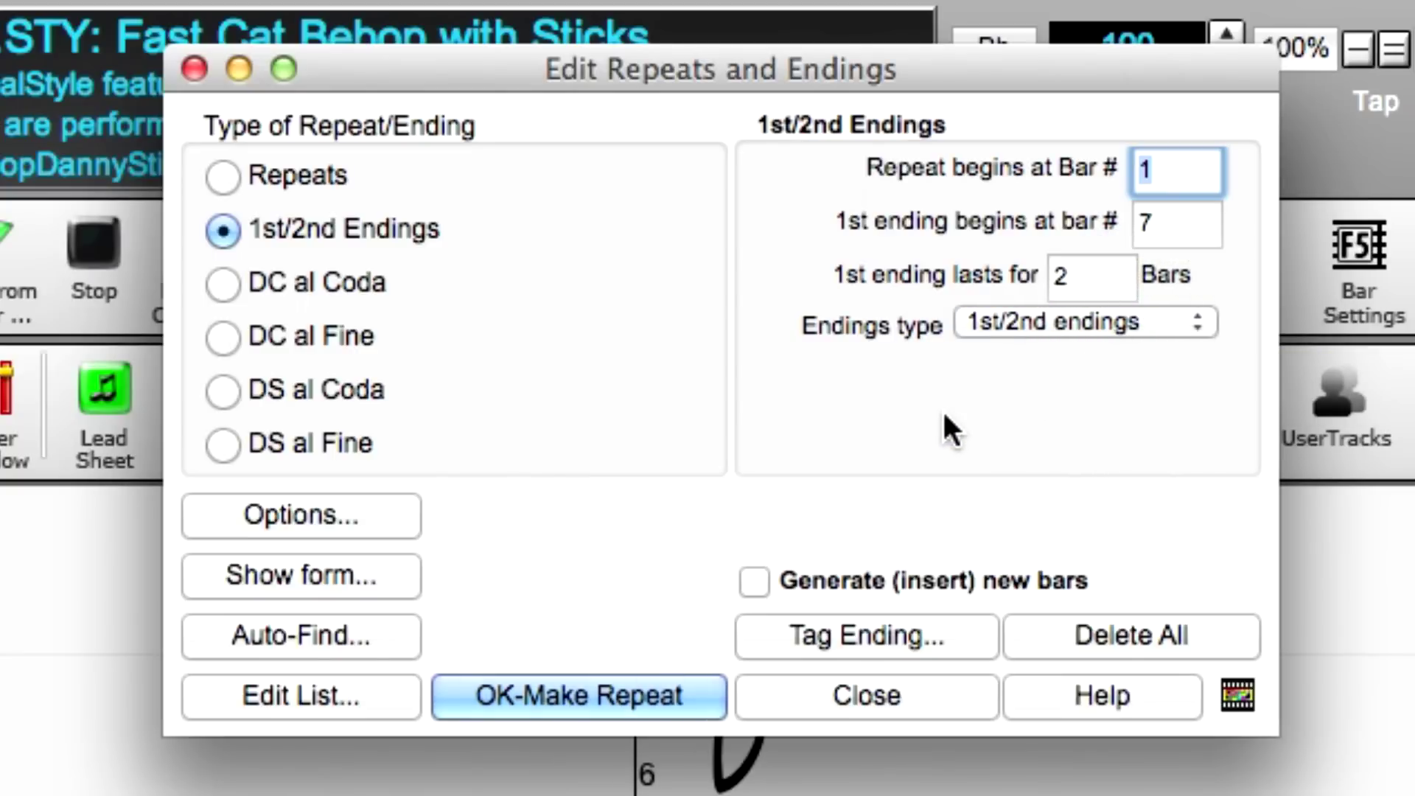
pyautogui.press('Return')
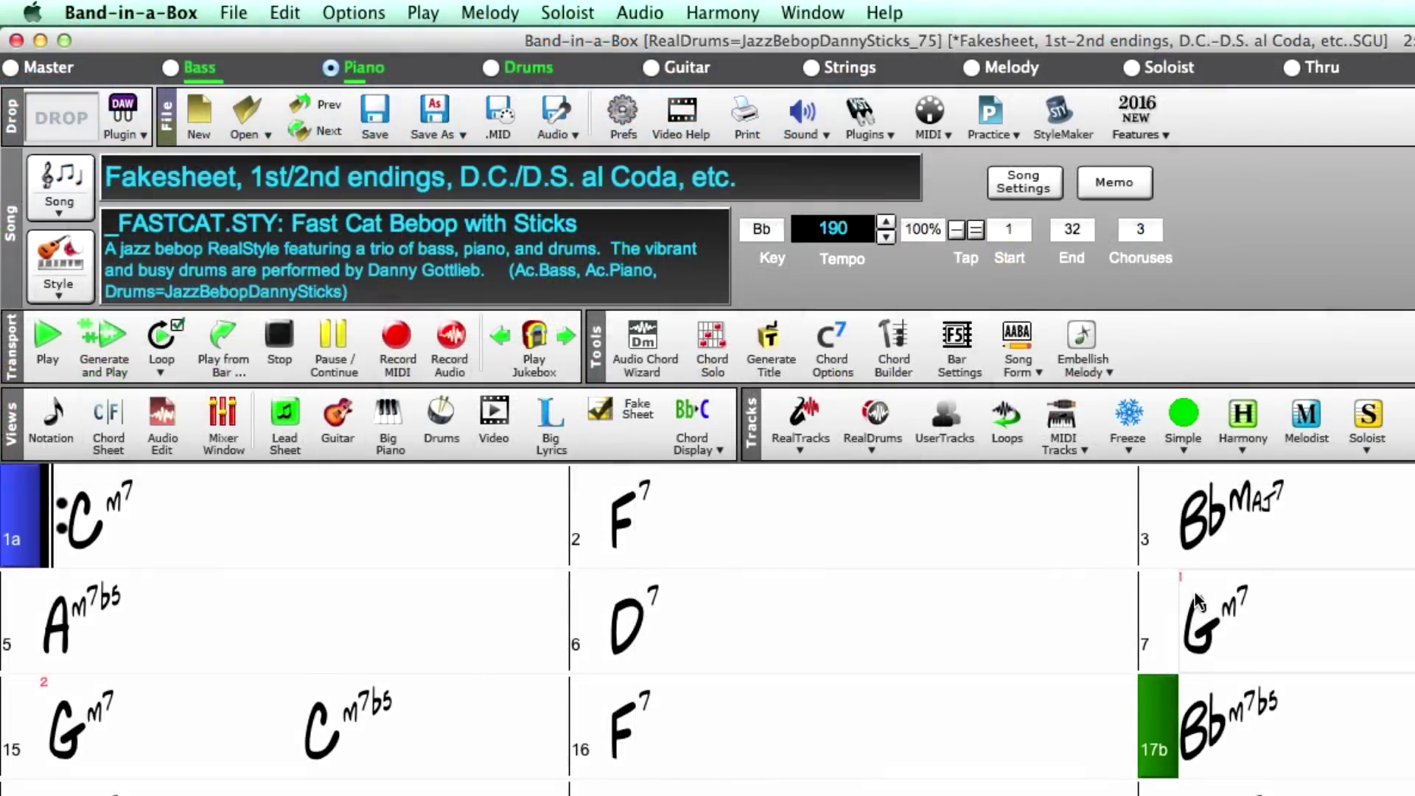
# Play the song in Fakesheet mode and follow its 1st and 2nd endings on the chord sheet.
pyautogui.click(437, 722)
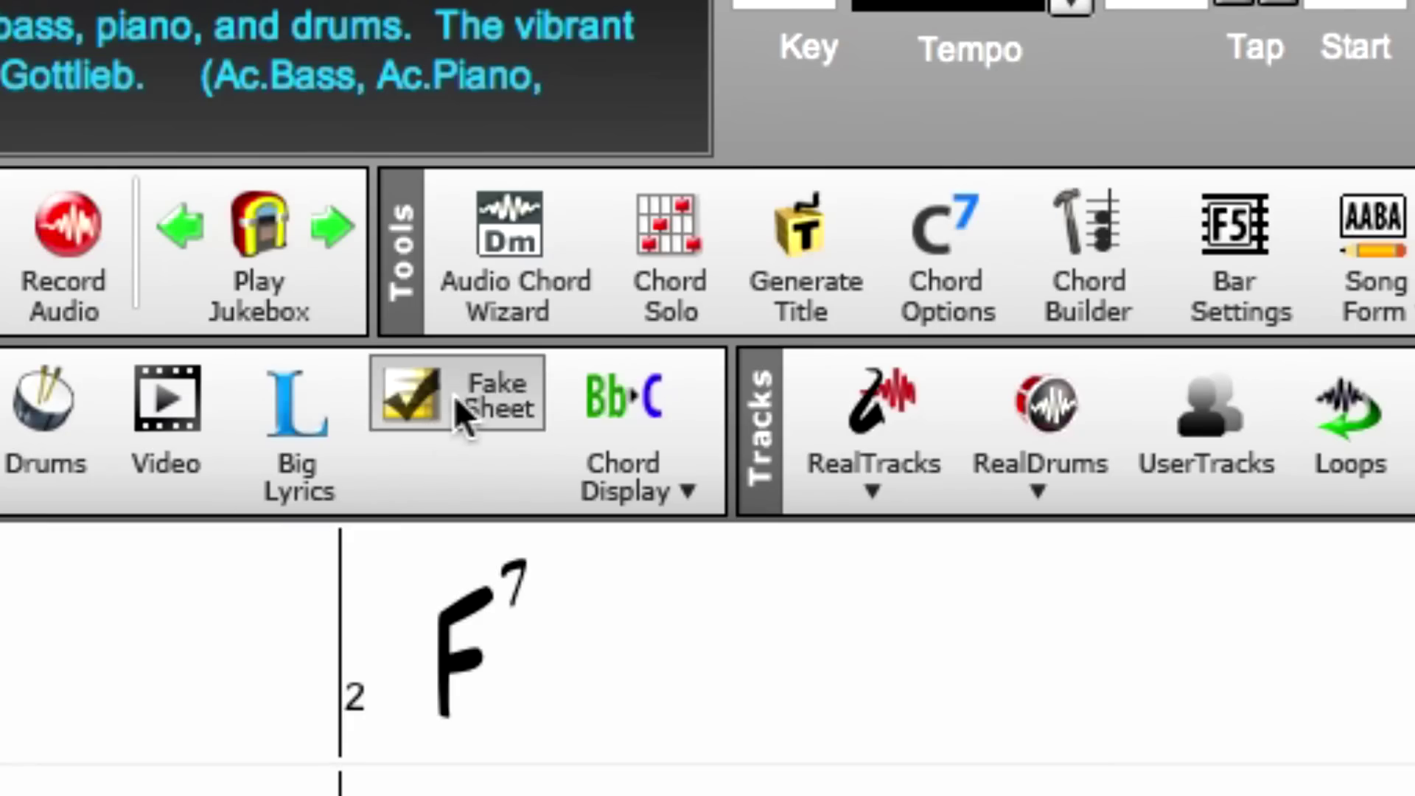
pyautogui.click(471, 395)
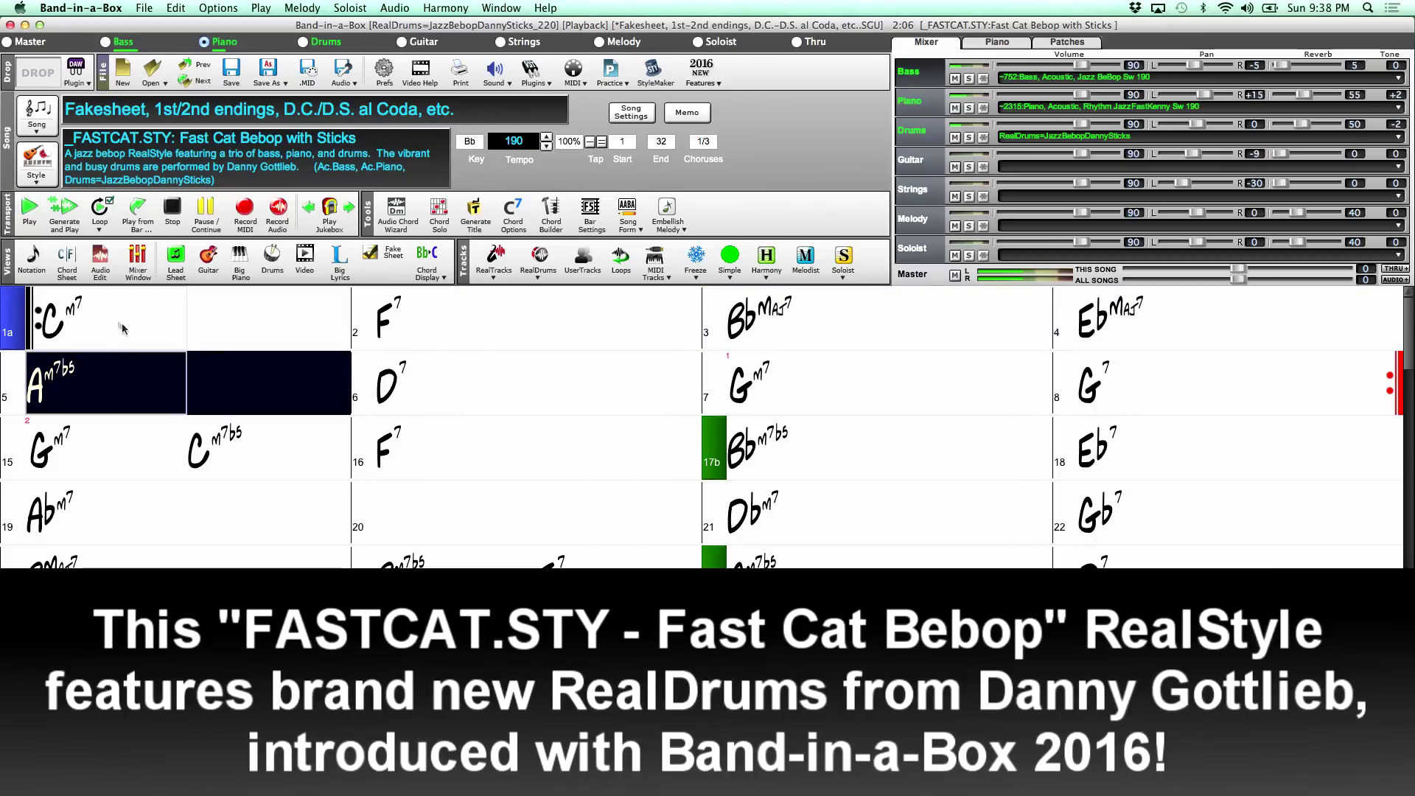
pyautogui.click(66, 457)
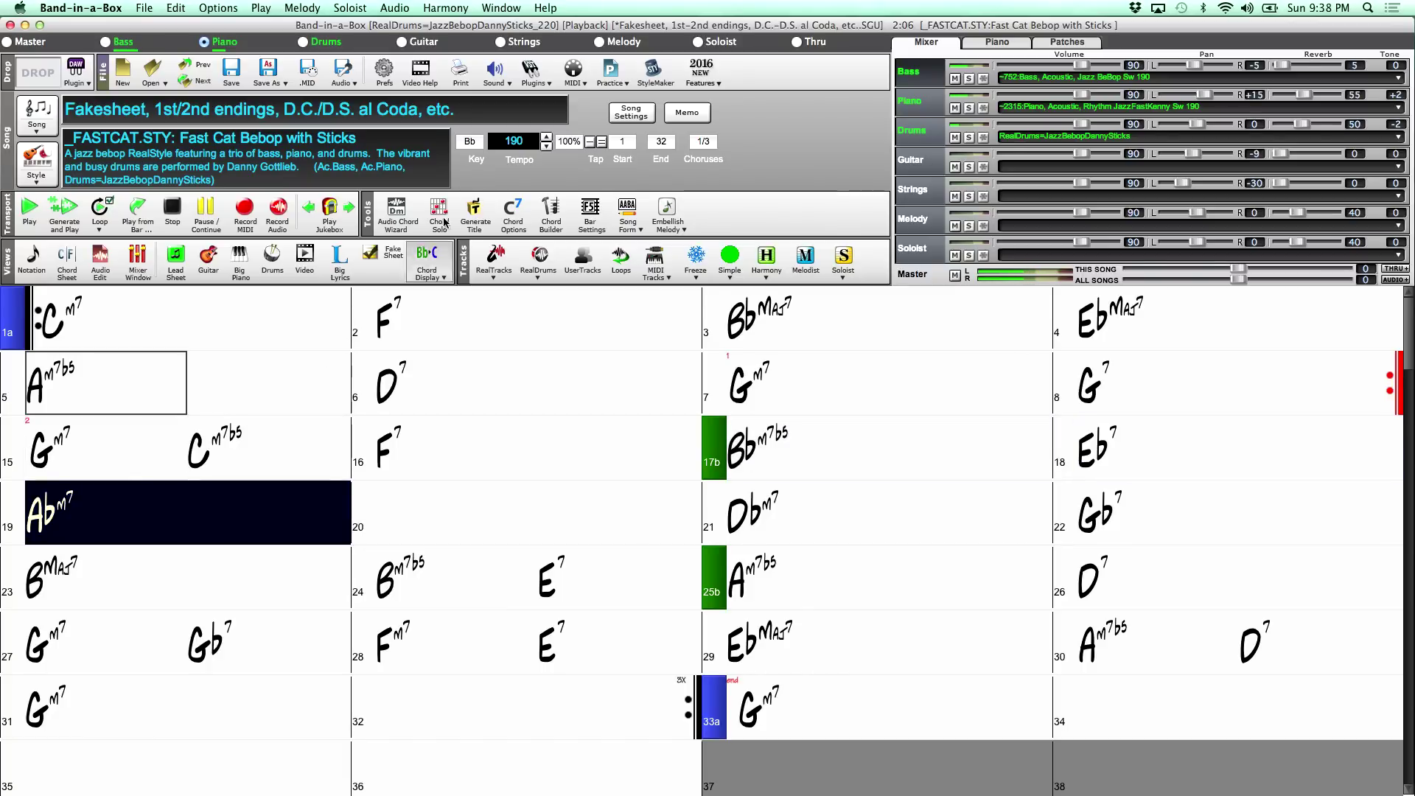
# Turn off Fakesheet mode to follow the playback through all bars in linear view.
pyautogui.click(388, 253)
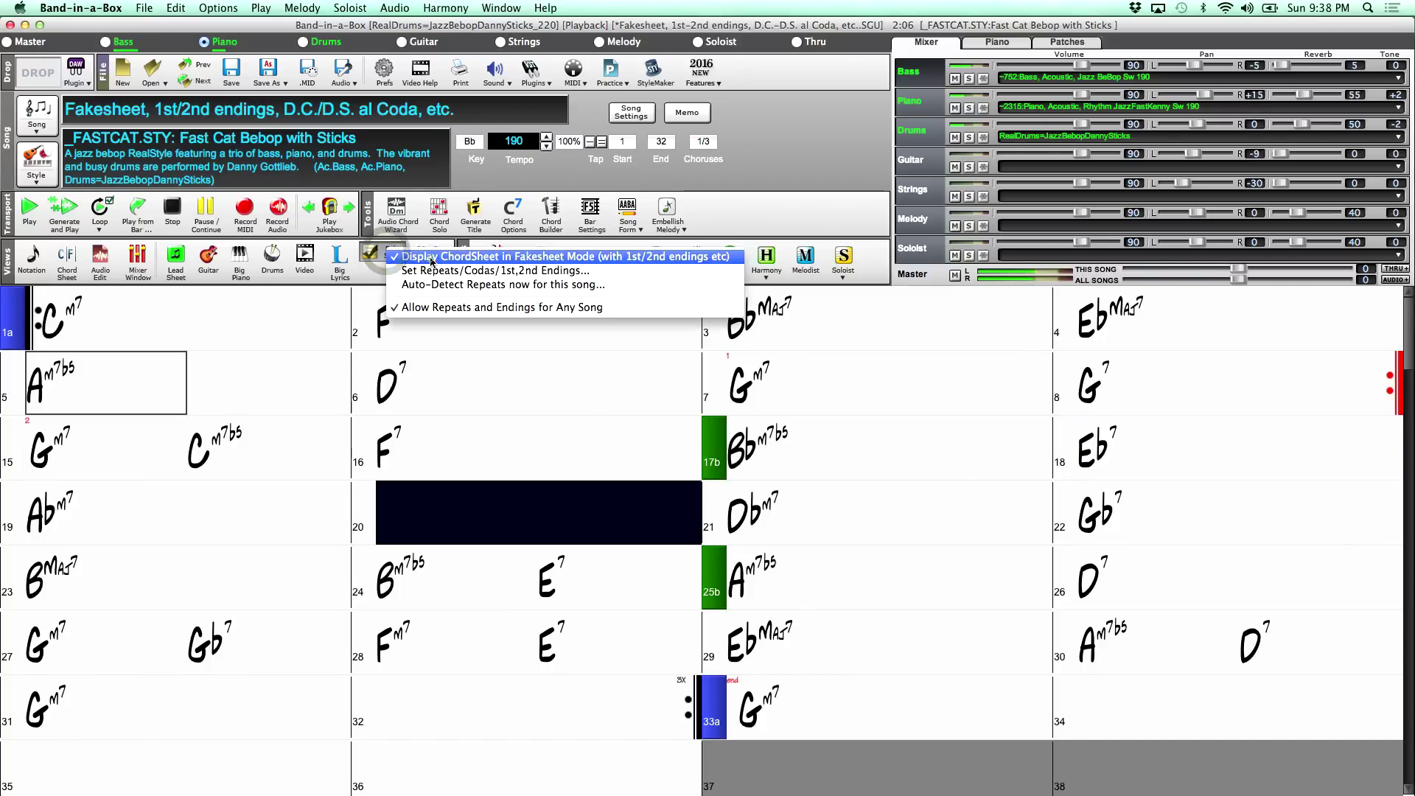
pyautogui.click(417, 256)
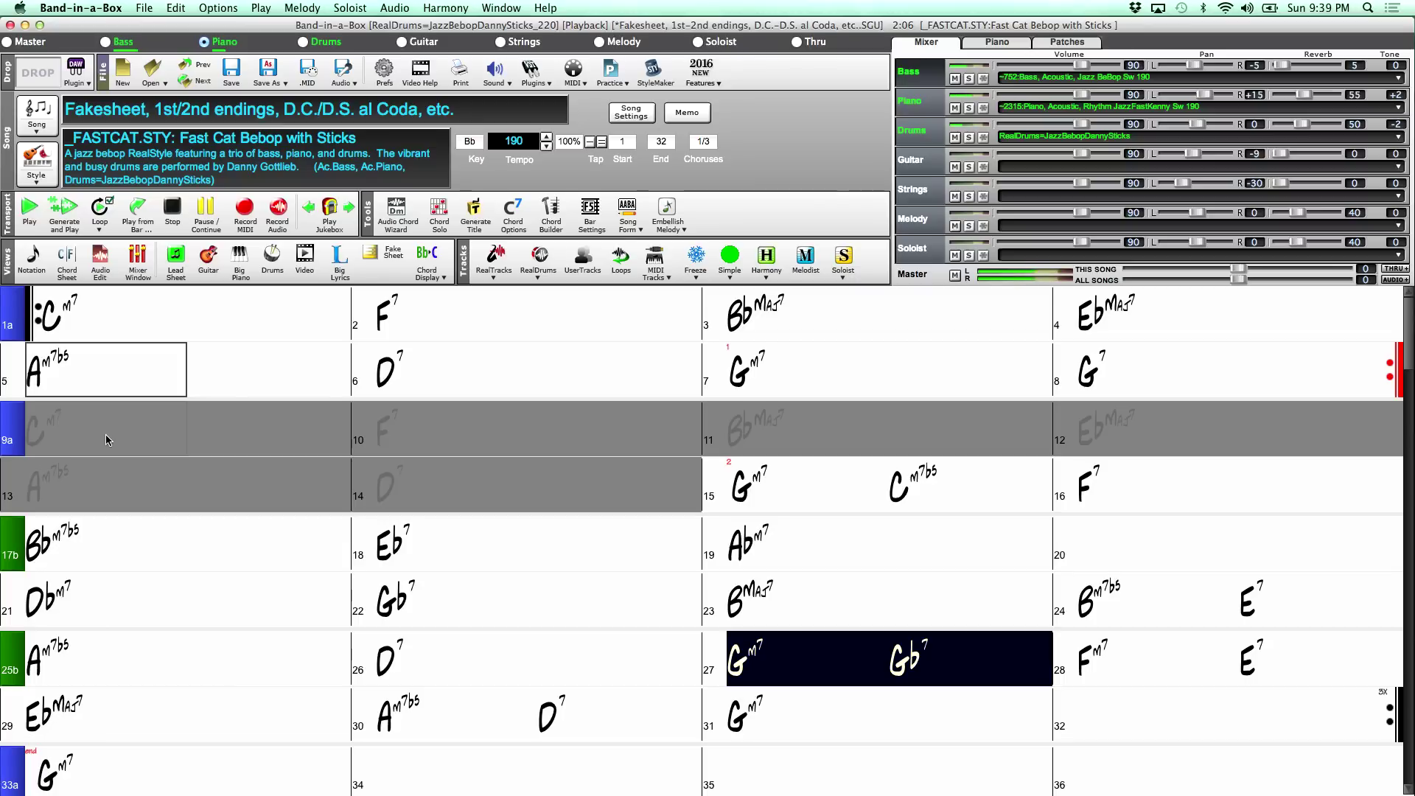
pyautogui.click(426, 379)
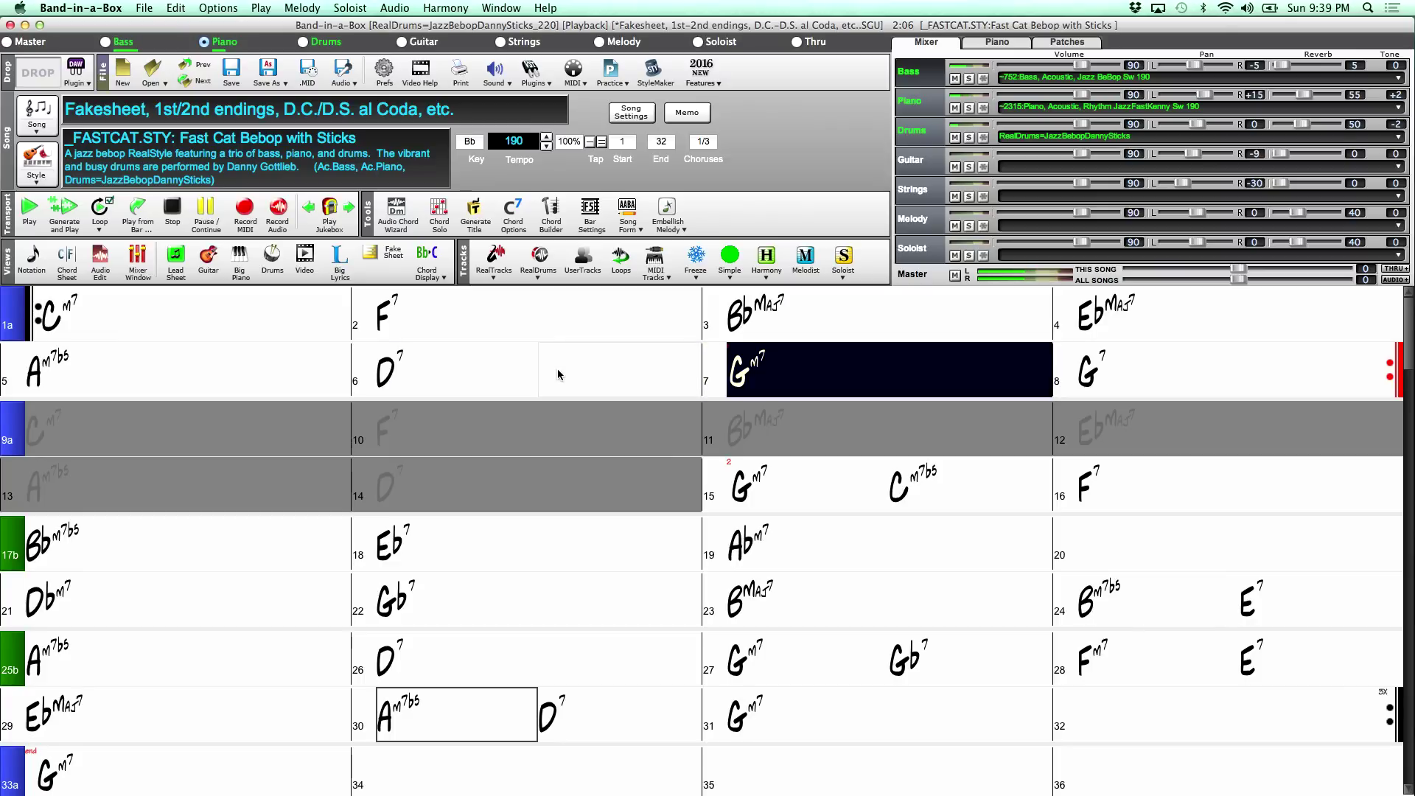
pyautogui.click(87, 449)
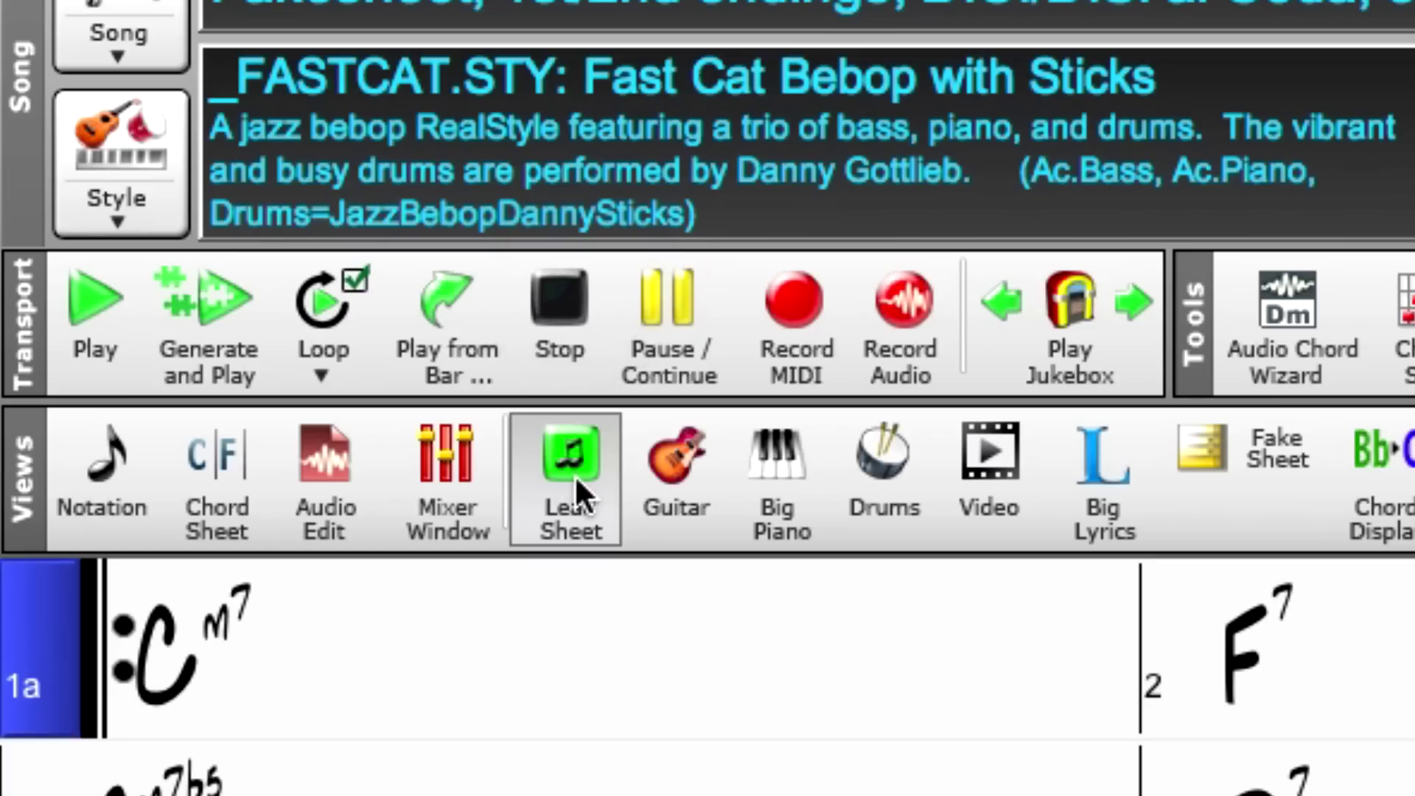
# Open the song's lead sheet and save its printout as a PDF.
pyautogui.click(177, 259)
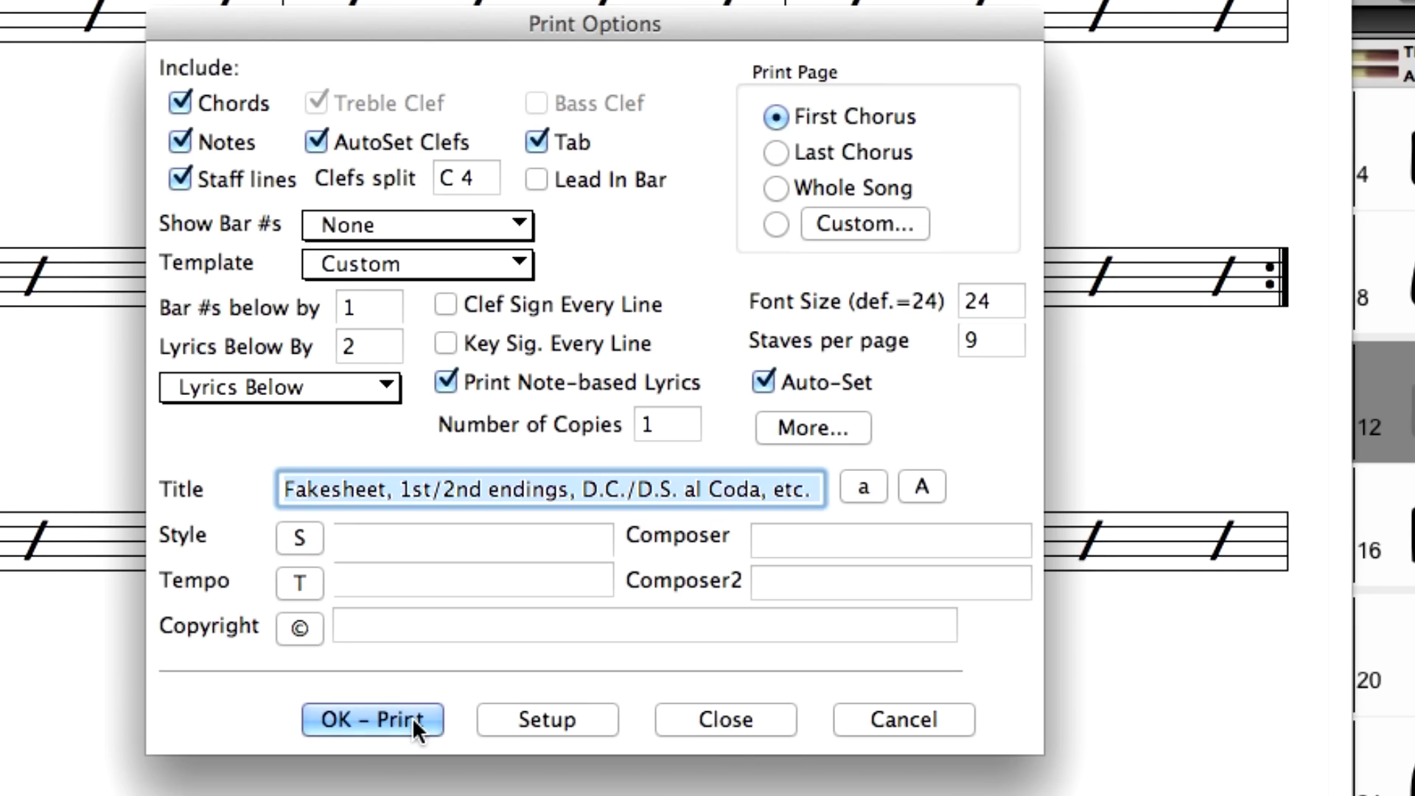
pyautogui.click(417, 720)
pyautogui.click(384, 333)
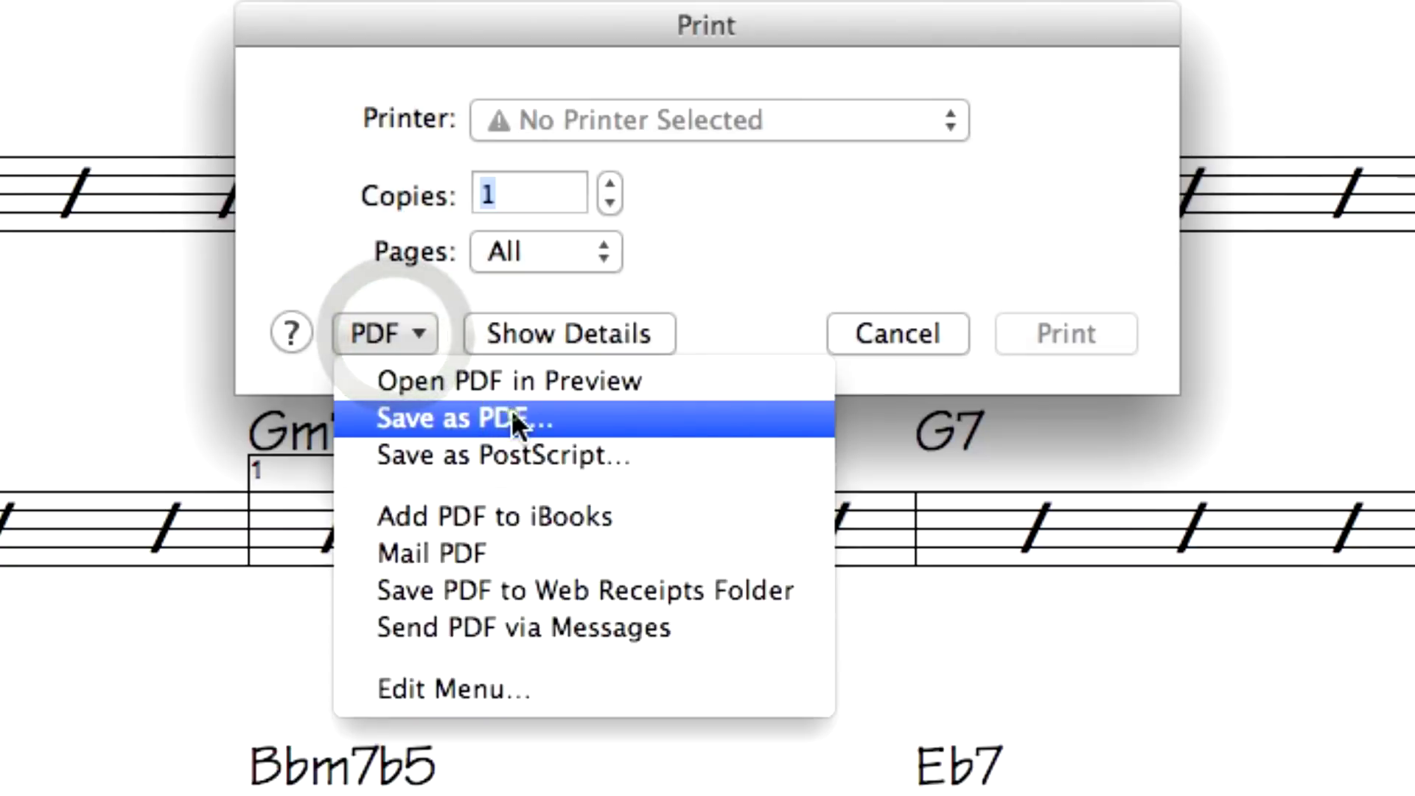
pyautogui.click(512, 416)
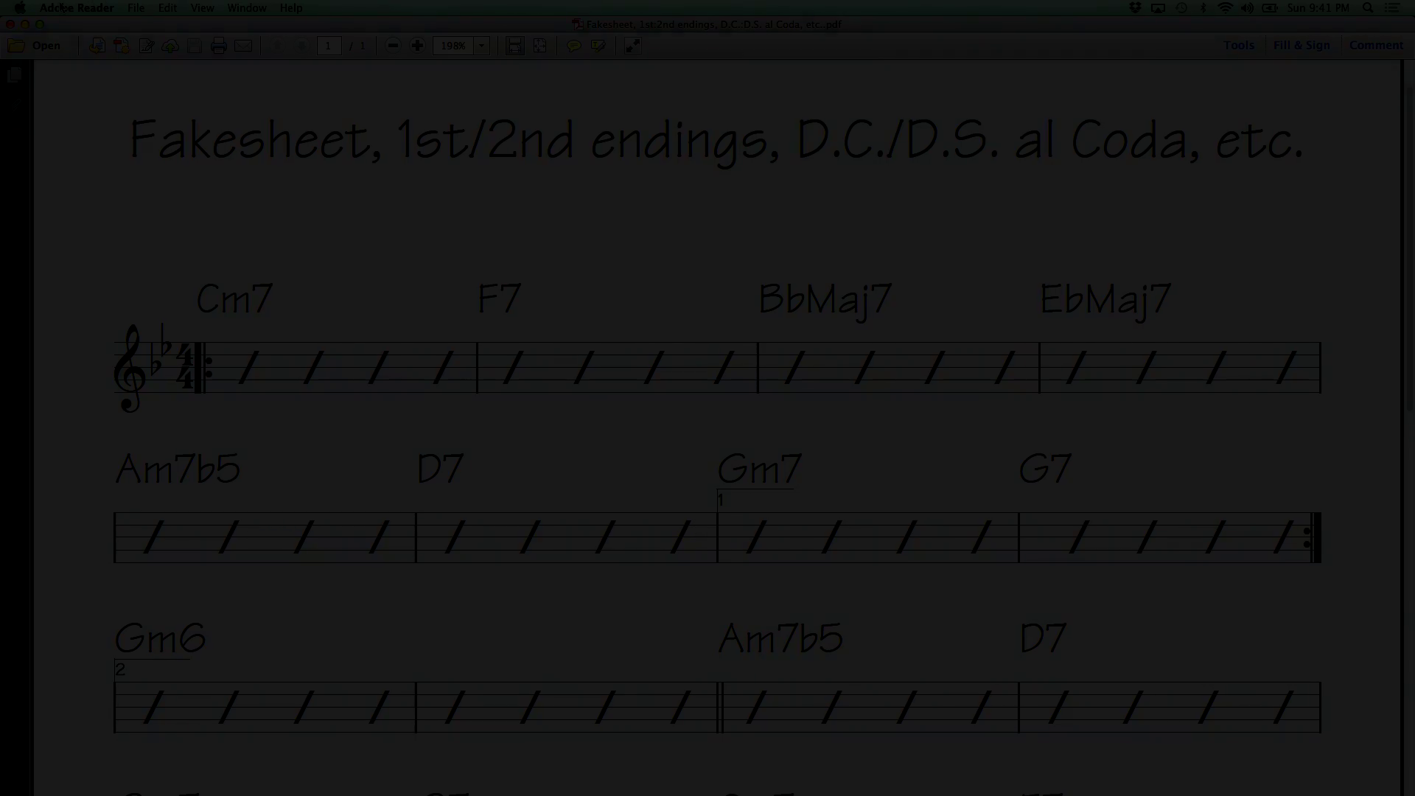
# Enter the chords F and G in bars 3 and 4, C and Am in bars 5 and 6, and F and G in bars 7 and 8.
pyautogui.click(116, 309)
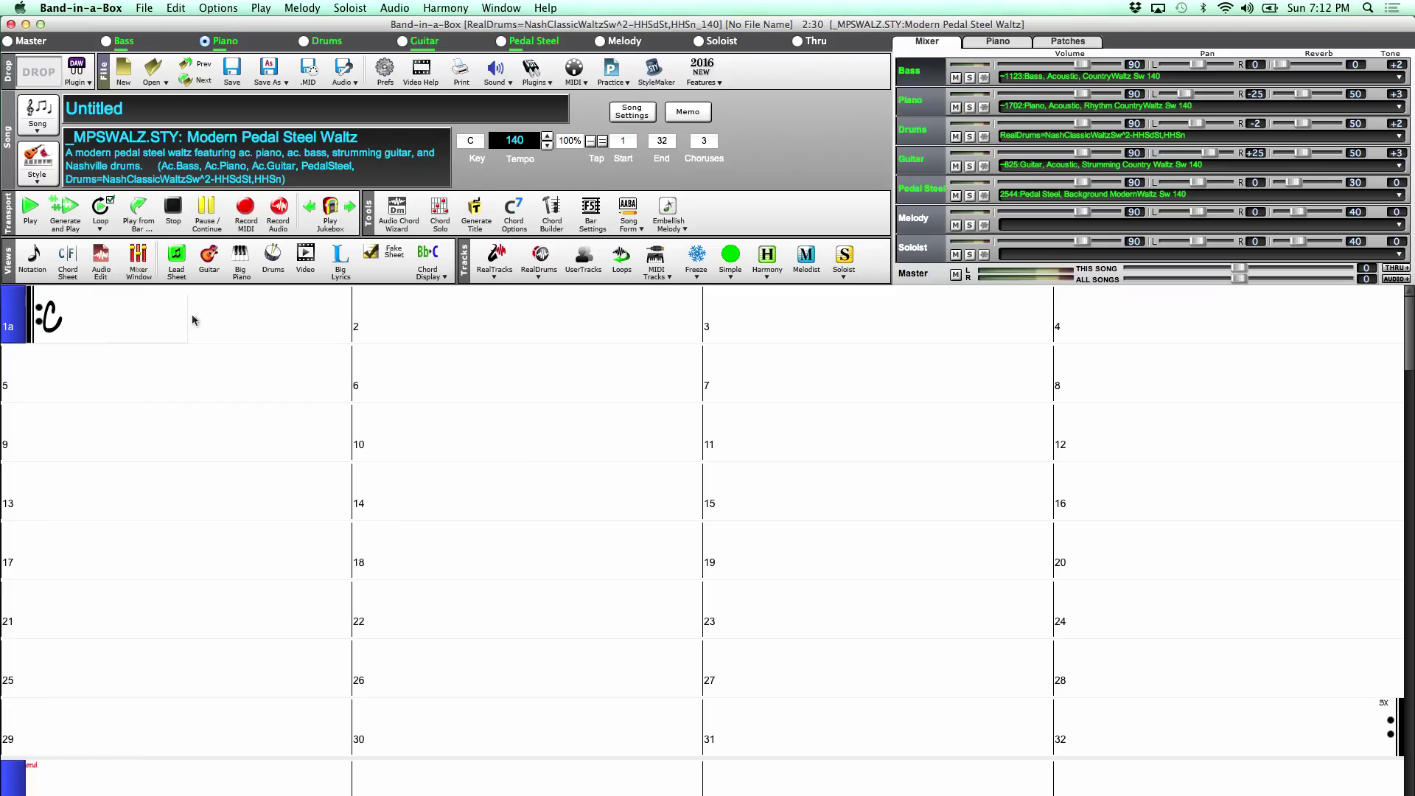
pyautogui.click(208, 307)
pyautogui.click(153, 331)
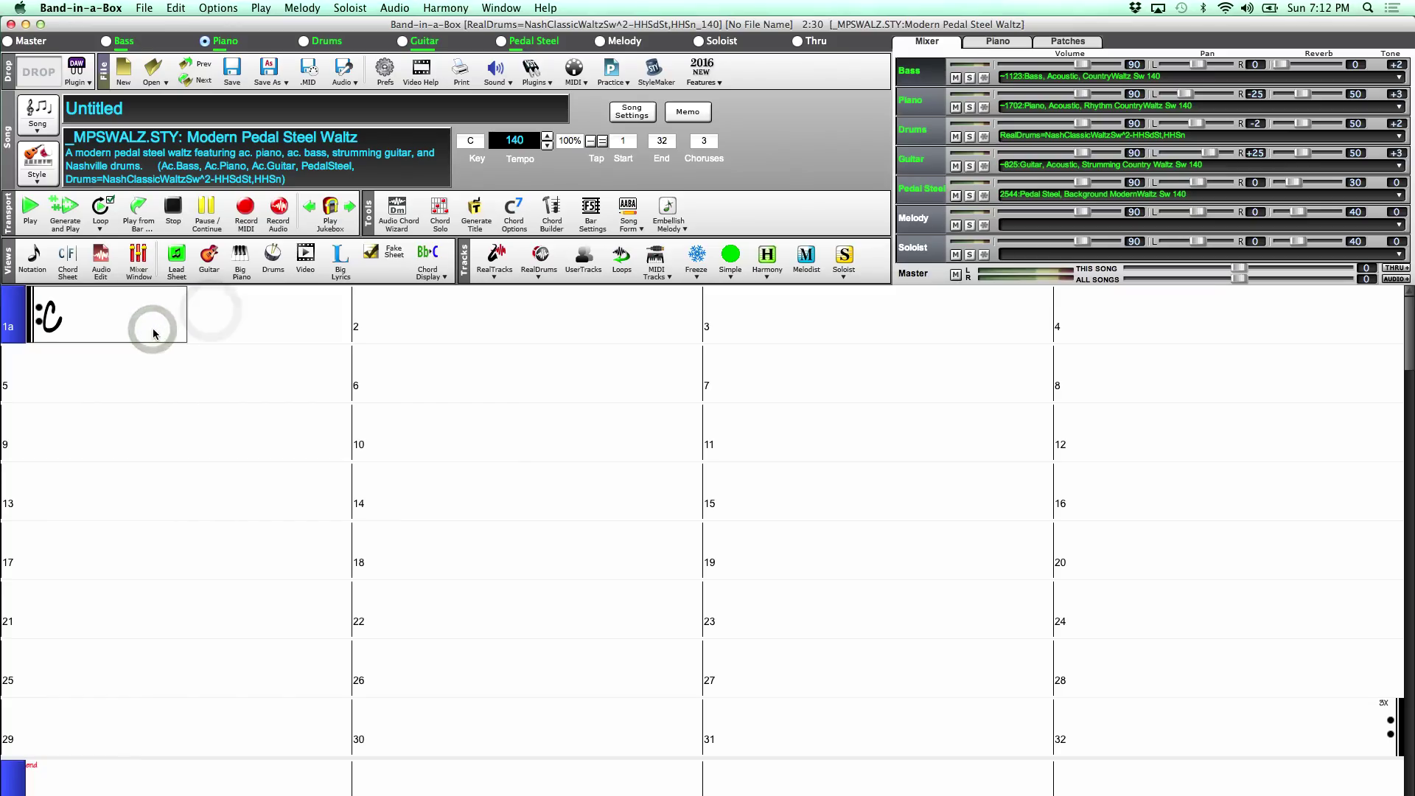
pyautogui.press('Return')
pyautogui.press('Return')
pyautogui.write('F')
pyautogui.press('Return')
pyautogui.write('G')
pyautogui.press('Return')
pyautogui.press('Return')
pyautogui.write('C')
pyautogui.press('Return')
pyautogui.press('Return')
pyautogui.write('Am')
pyautogui.press('Return')
pyautogui.press('Return')
pyautogui.write('F')
pyautogui.press('Return')
pyautogui.press('Return')
pyautogui.write('G')
pyautogui.press('Return')
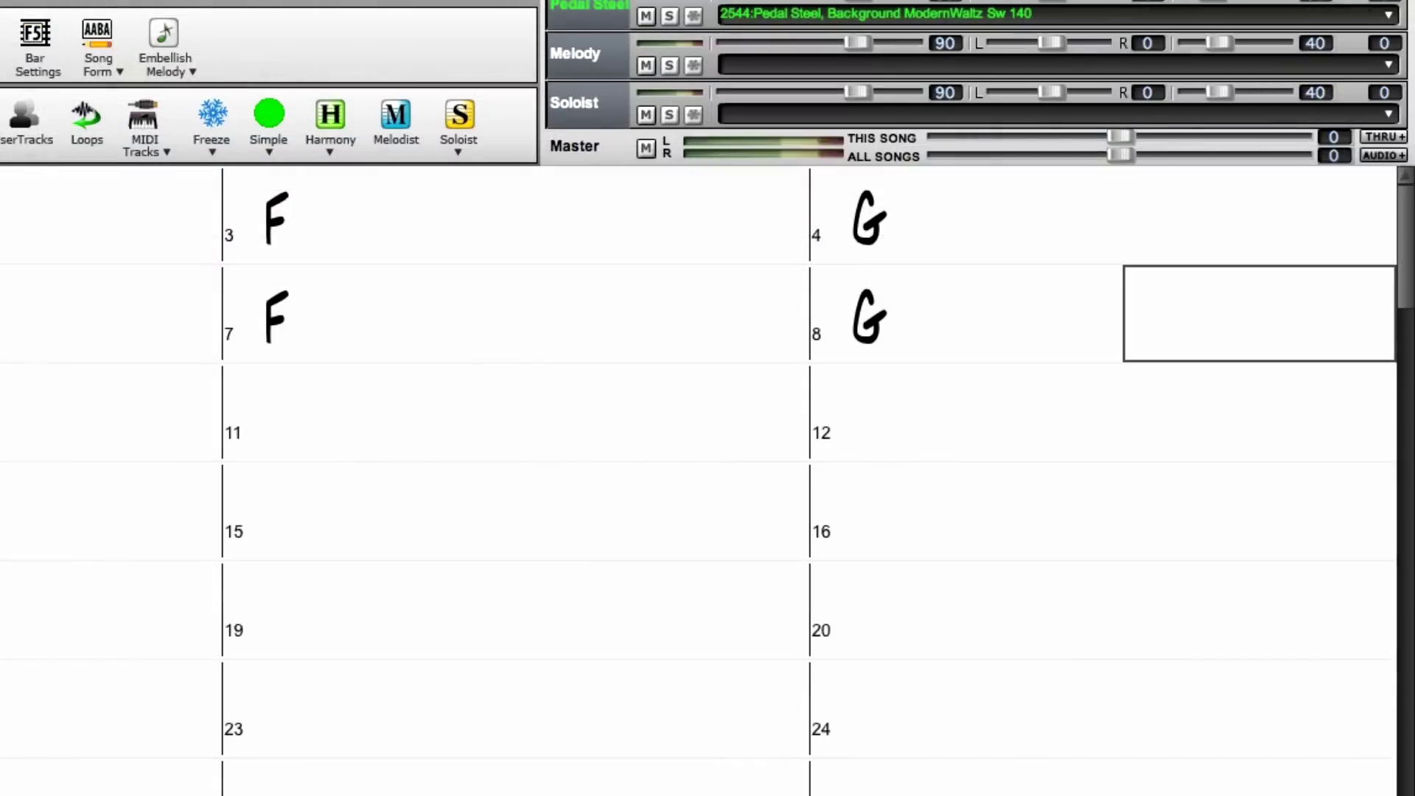
# Create 1st/2nd endings with the repeat from bar 1 and a 2-bar 1st ending at bar 7, generating new bars.
pyautogui.moveTo(351, 291); pyautogui.dragTo(958, 348)
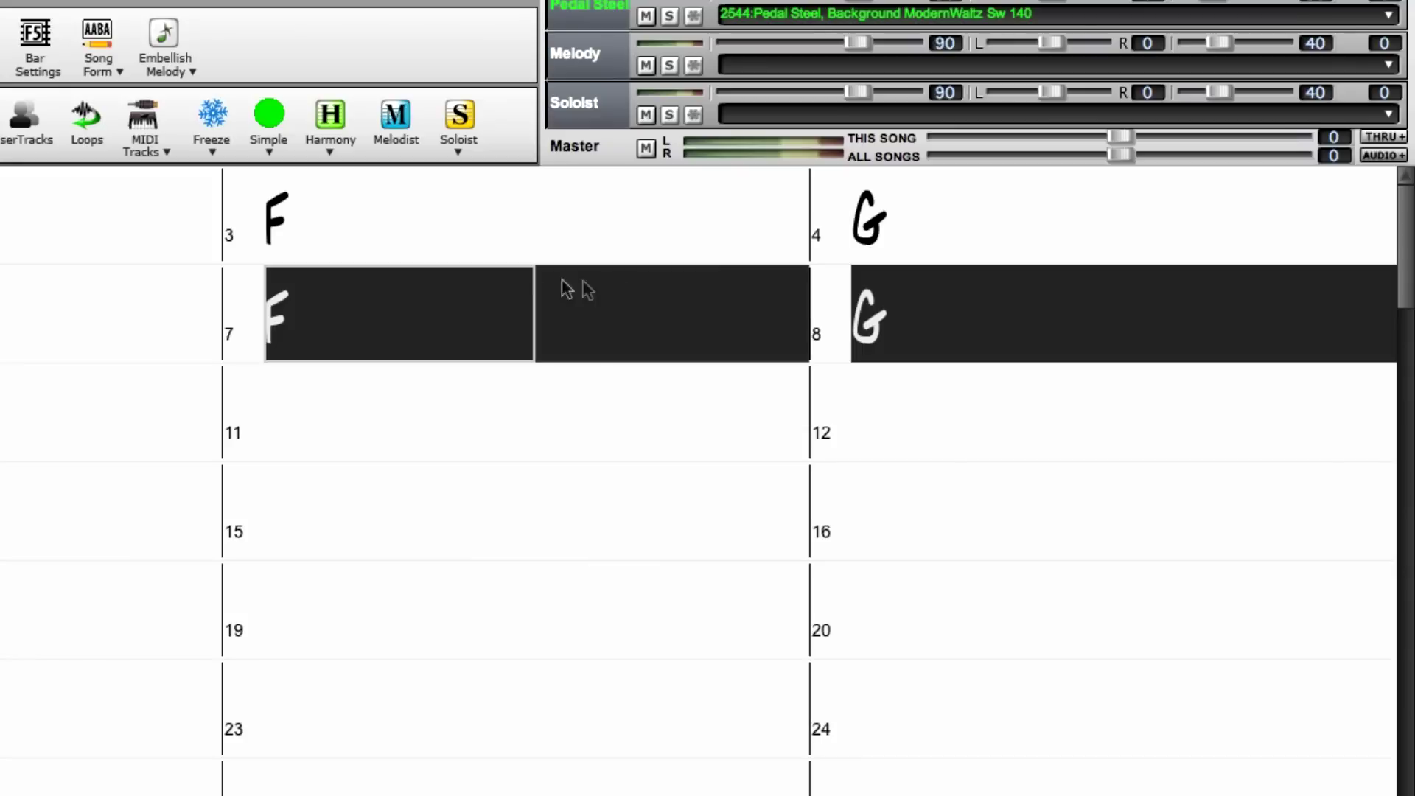
pyautogui.rightClick(330, 307)
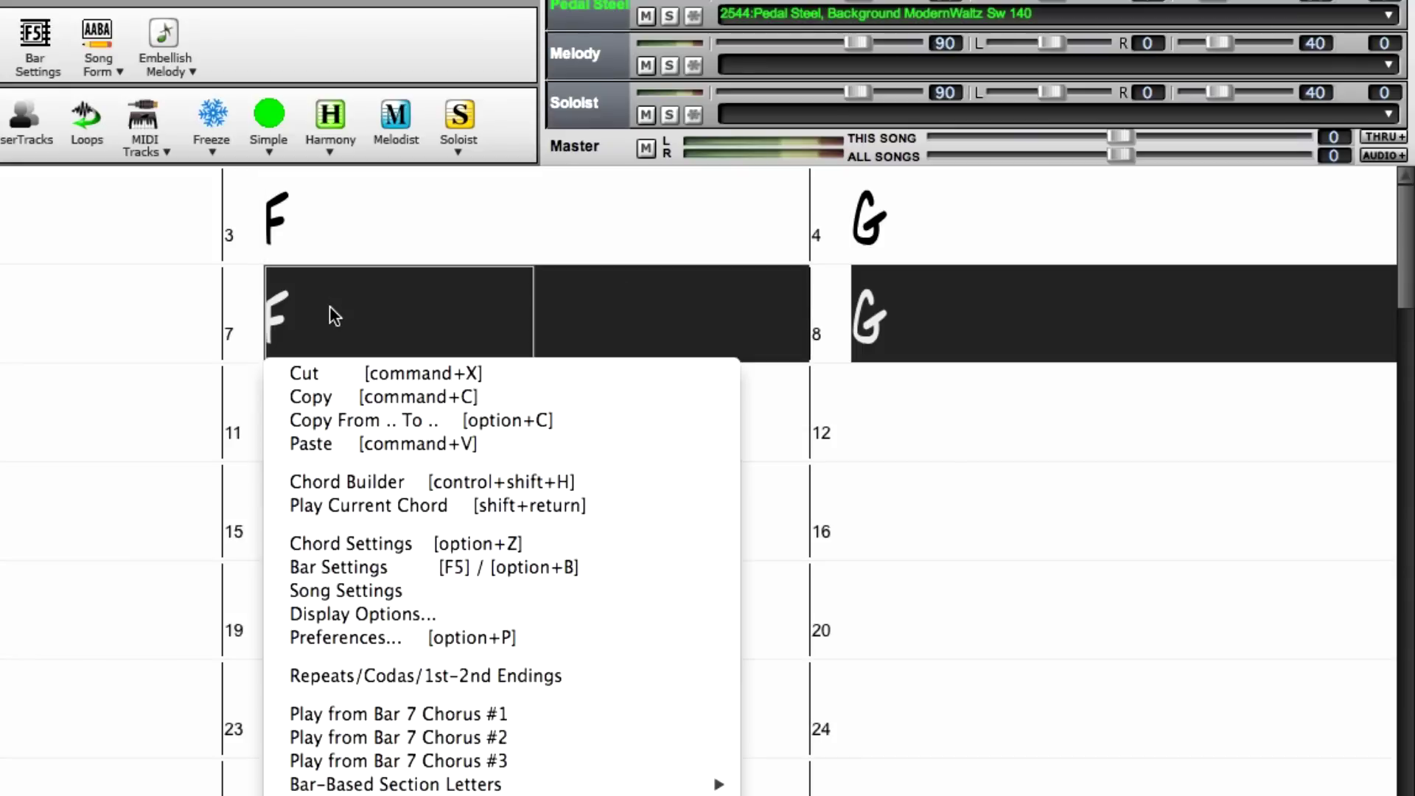
pyautogui.click(423, 673)
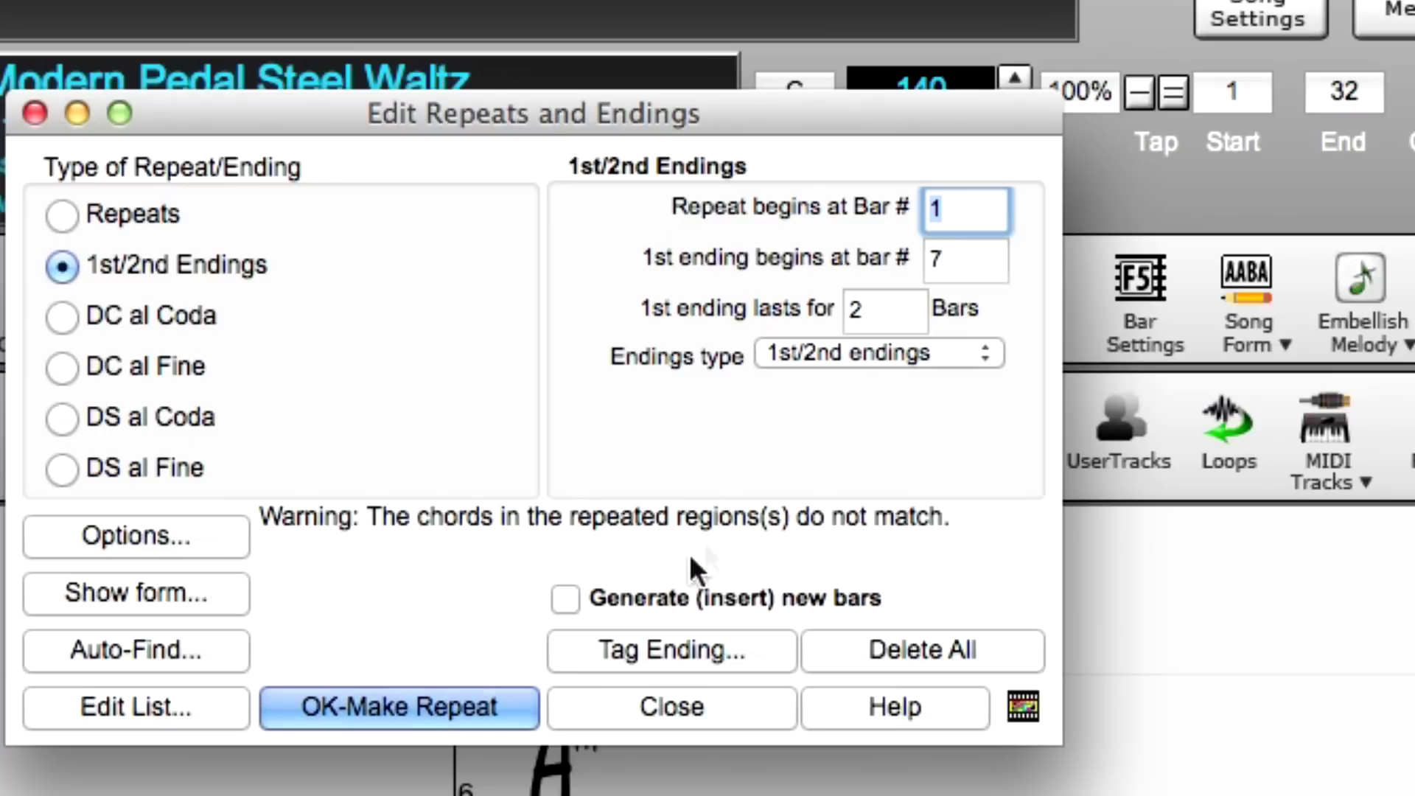
pyautogui.click(565, 598)
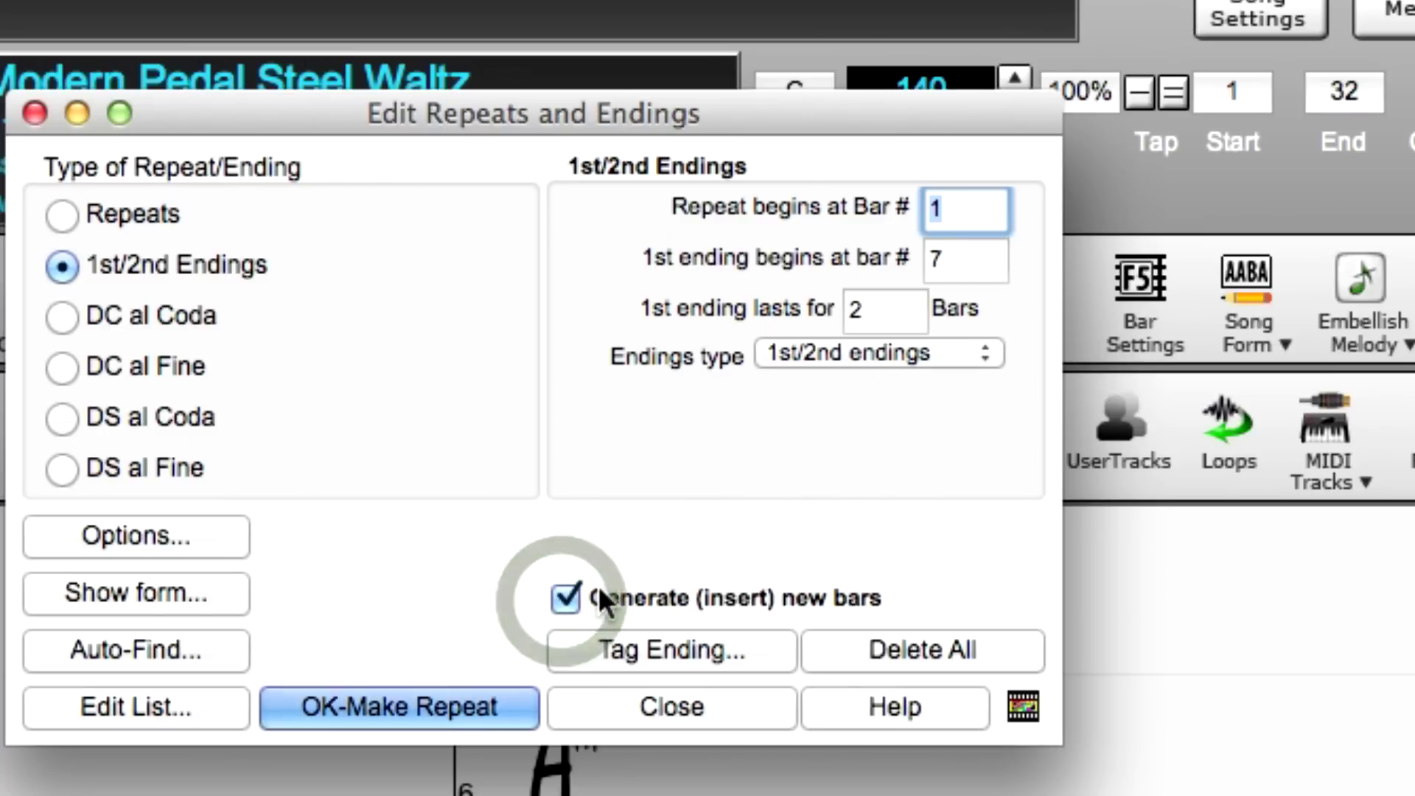
pyautogui.click(497, 709)
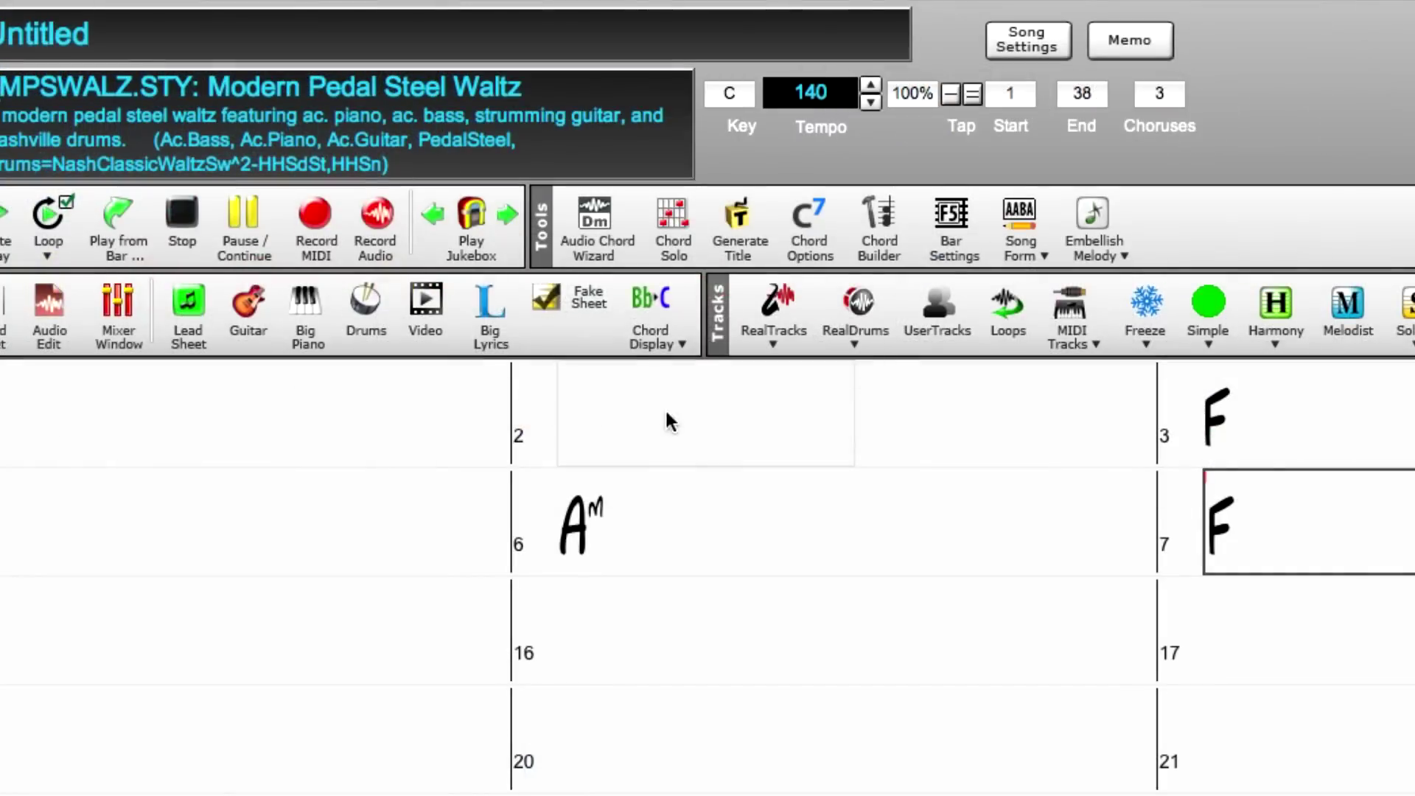
# Turn off Fakesheet mode and enter the 2nd ending's chords, Dm in bar 15 and G in bar 16.
pyautogui.click(585, 302)
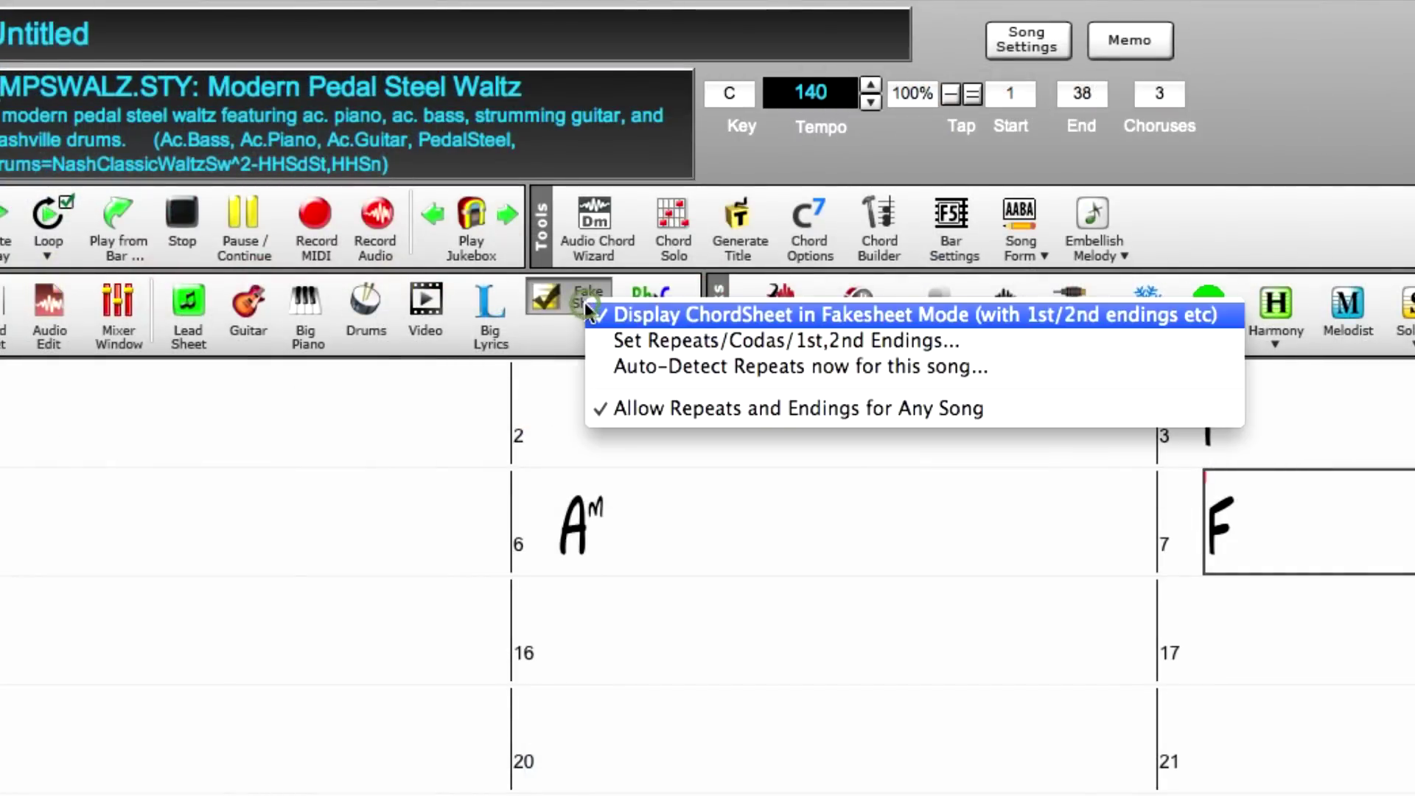
pyautogui.click(625, 311)
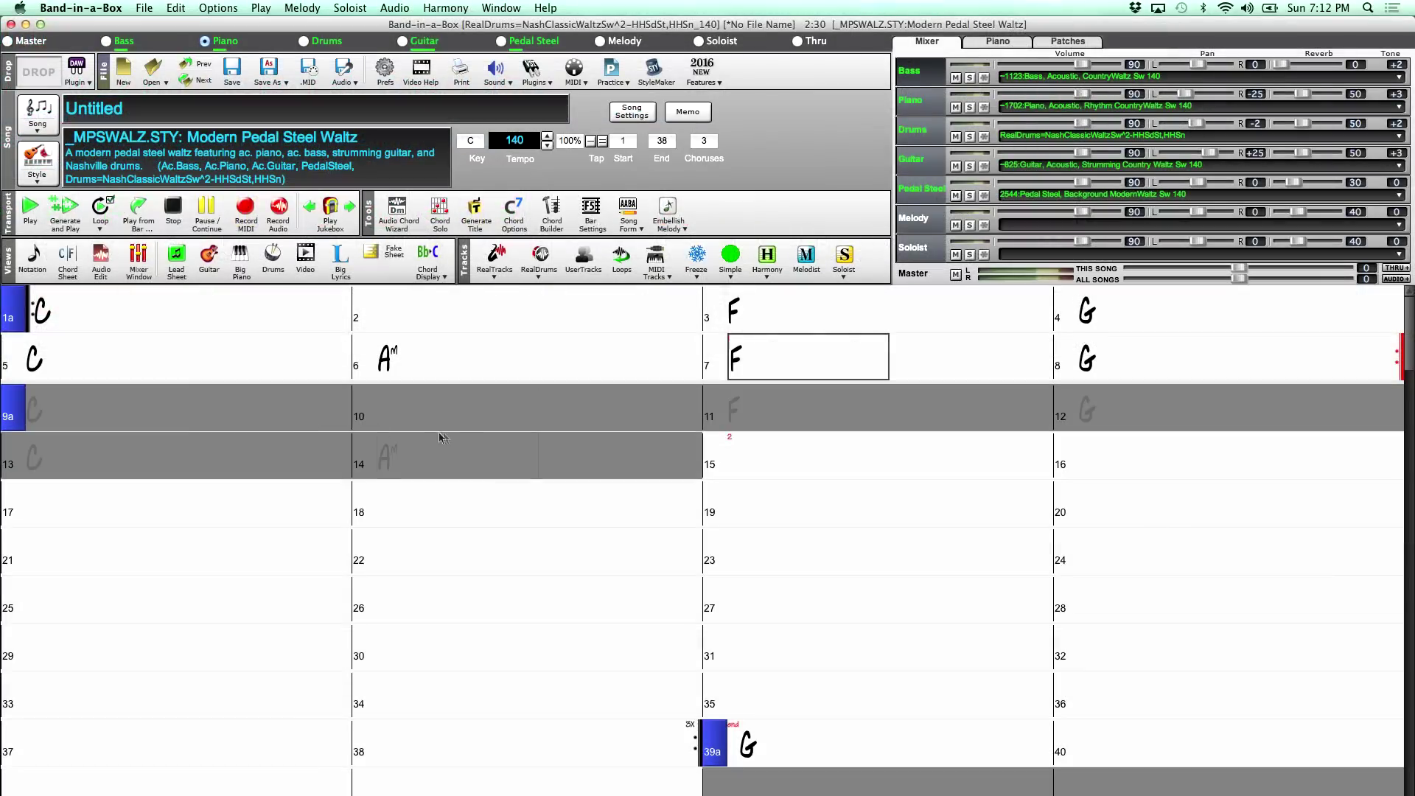
pyautogui.click(831, 455)
pyautogui.write('Dm')
pyautogui.press('Return')
pyautogui.write('G')
pyautogui.press('Return')
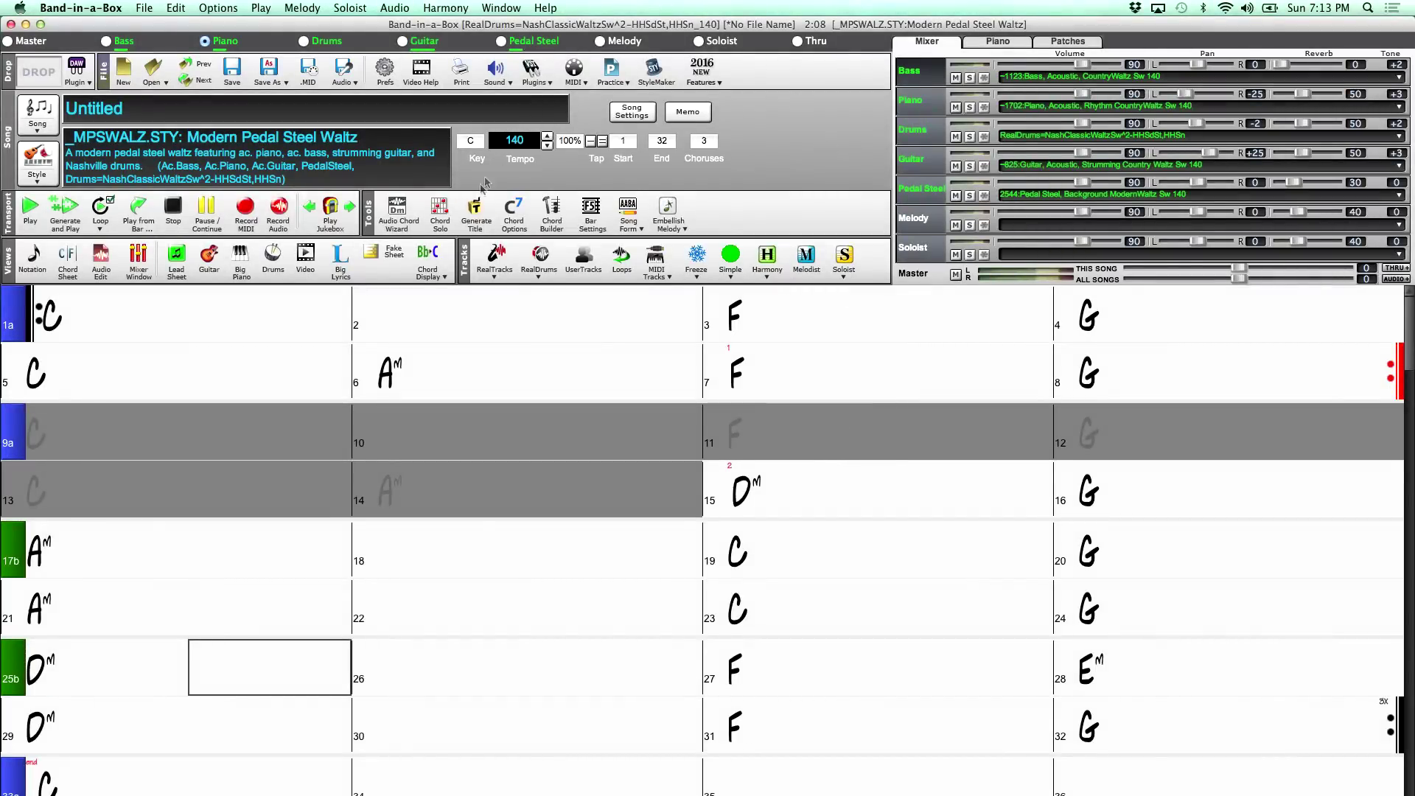
# Turn Fakesheet mode back on and play the song from bar 6 to hear the 1st and 2nd endings.
pyautogui.click(401, 251)
pyautogui.click(410, 252)
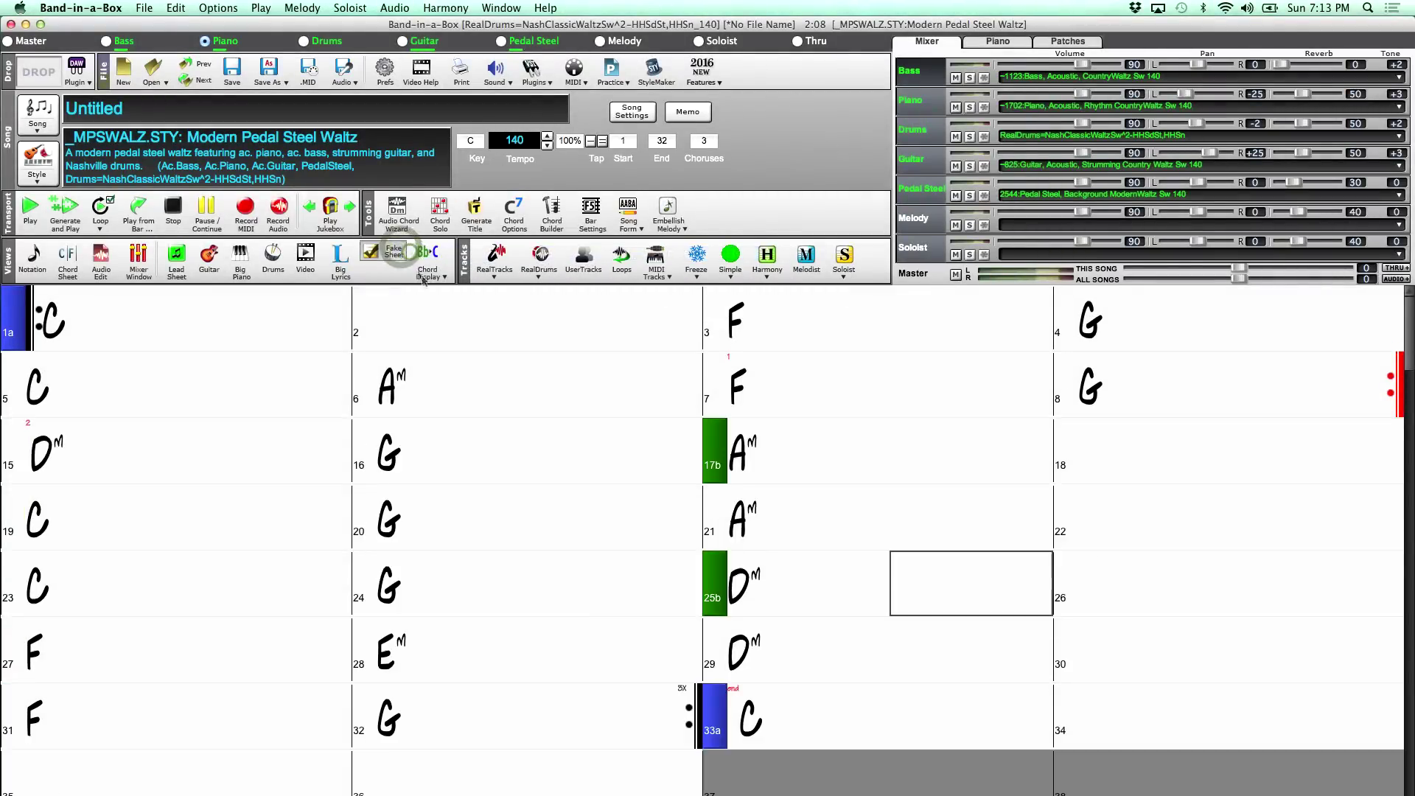
pyautogui.doubleClick(468, 378)
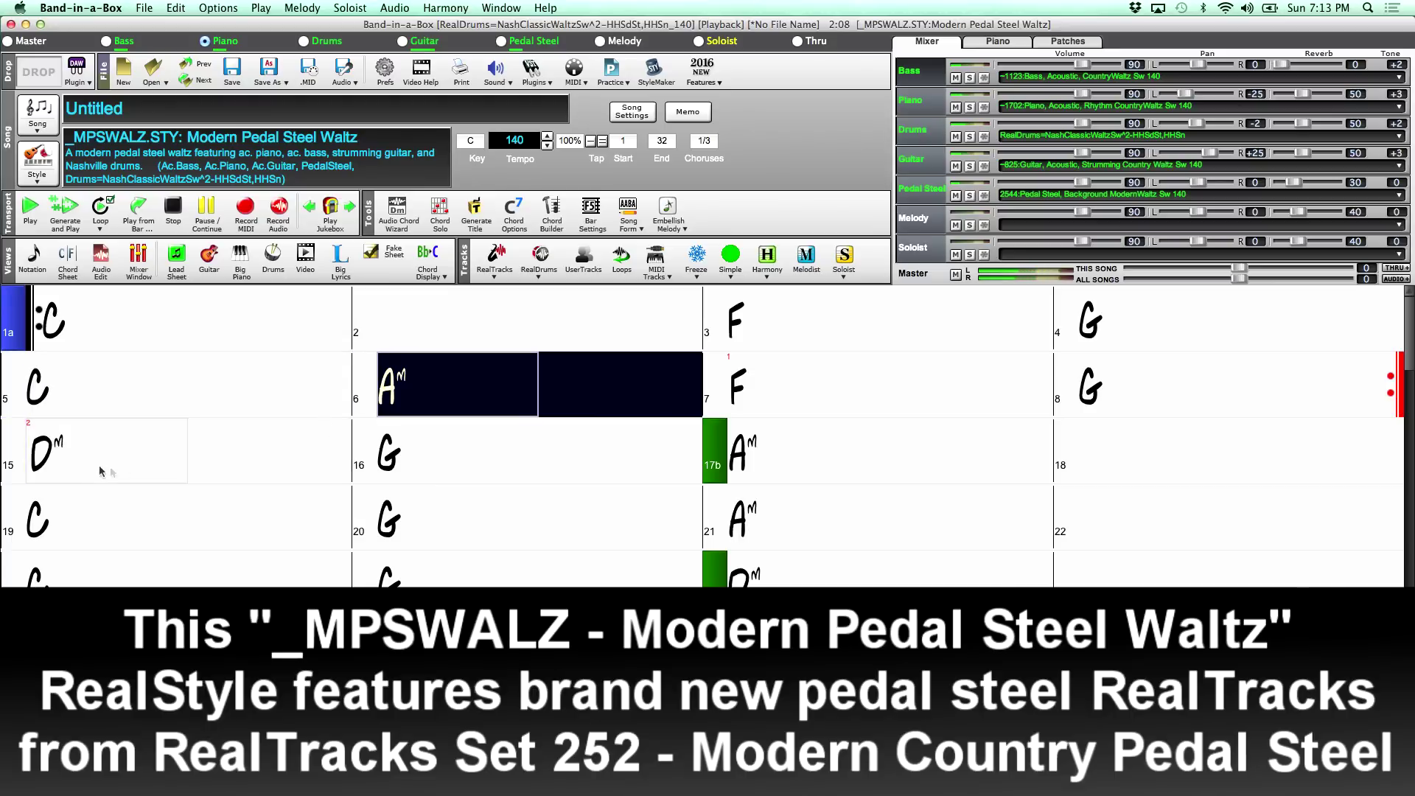
pyautogui.click(242, 467)
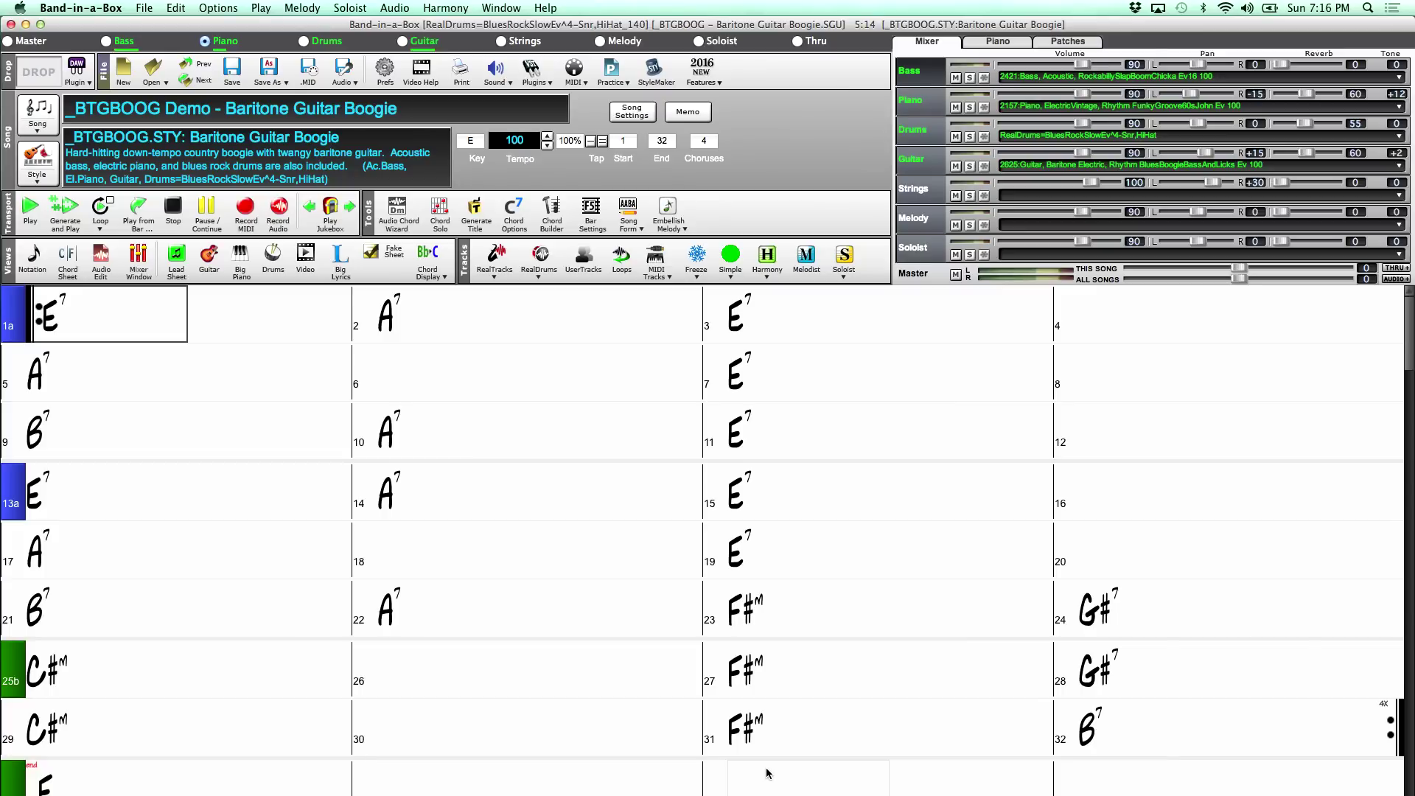
# Auto-detect the repeats in the Baritone Guitar Boogie song and accept generating the suggested 1st/2nd endings.
pyautogui.moveTo(821, 440); pyautogui.dragTo(1216, 439)
pyautogui.click(844, 632)
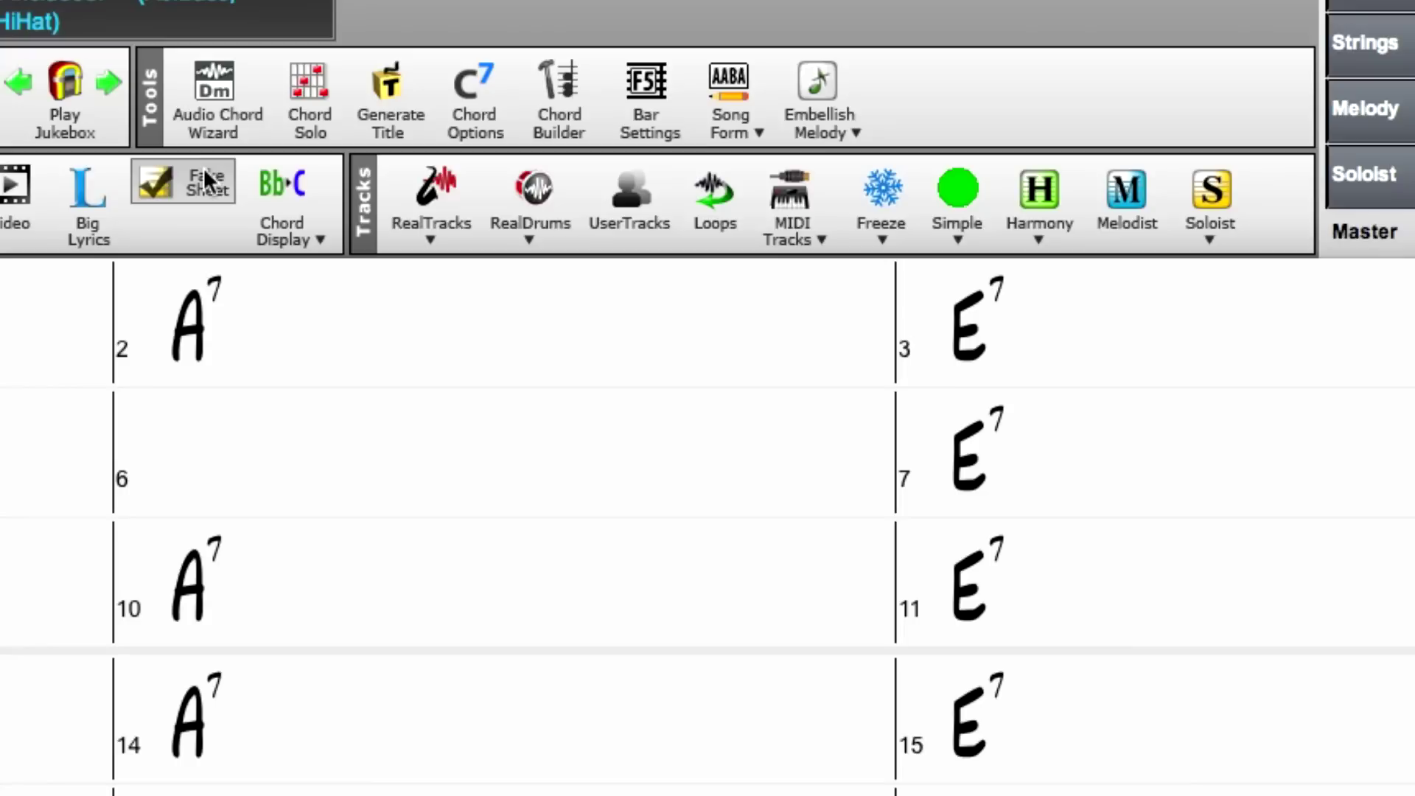
pyautogui.click(204, 176)
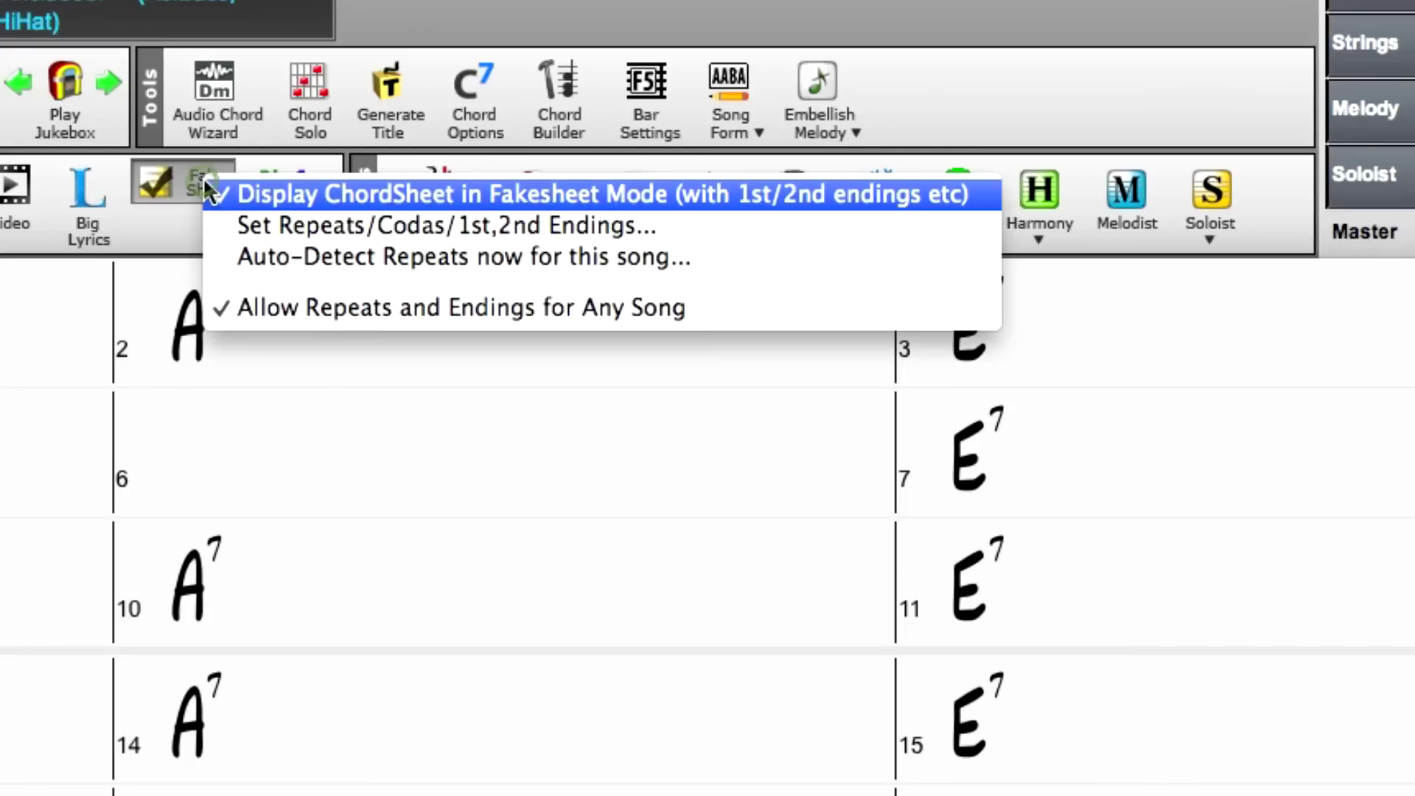
pyautogui.click(613, 254)
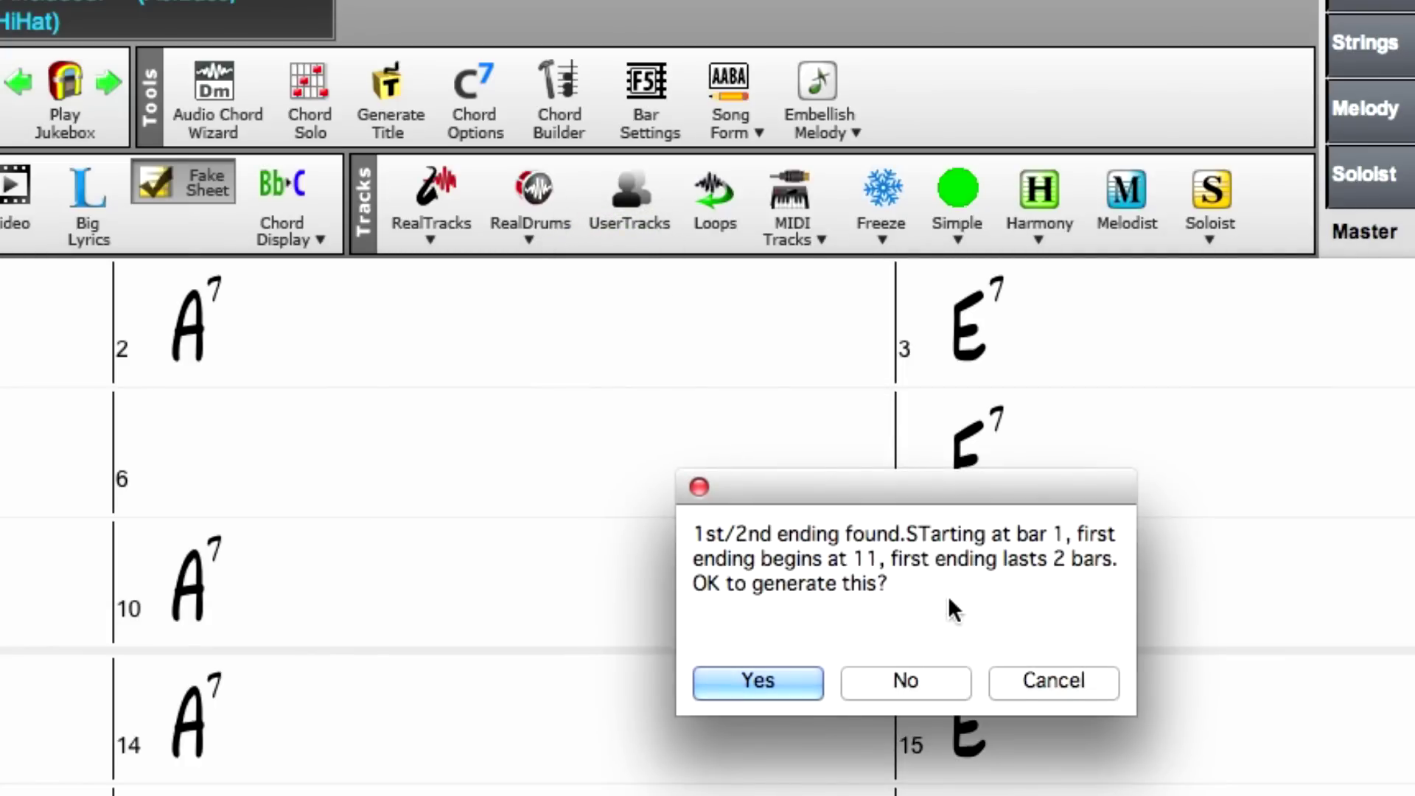
pyautogui.click(793, 682)
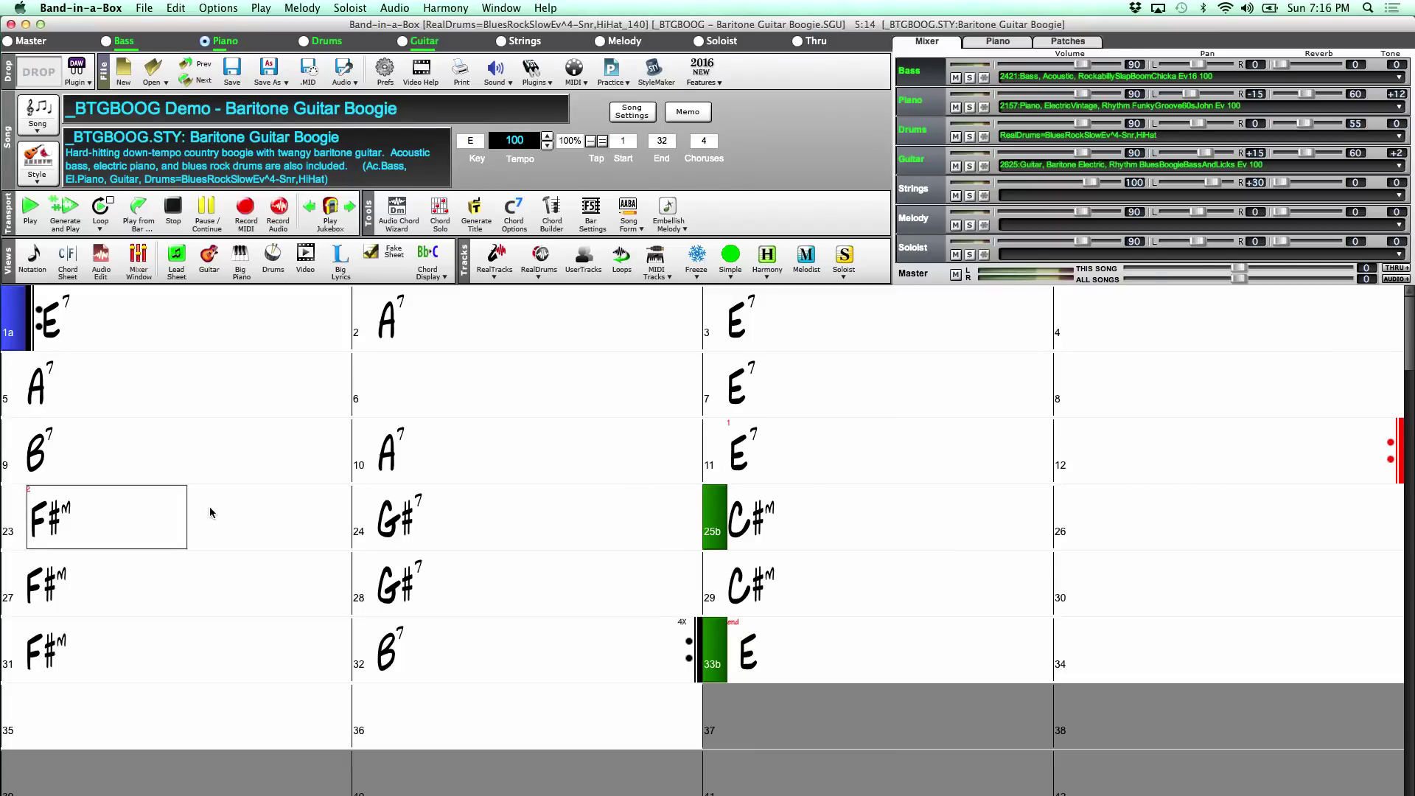
pyautogui.click(434, 456)
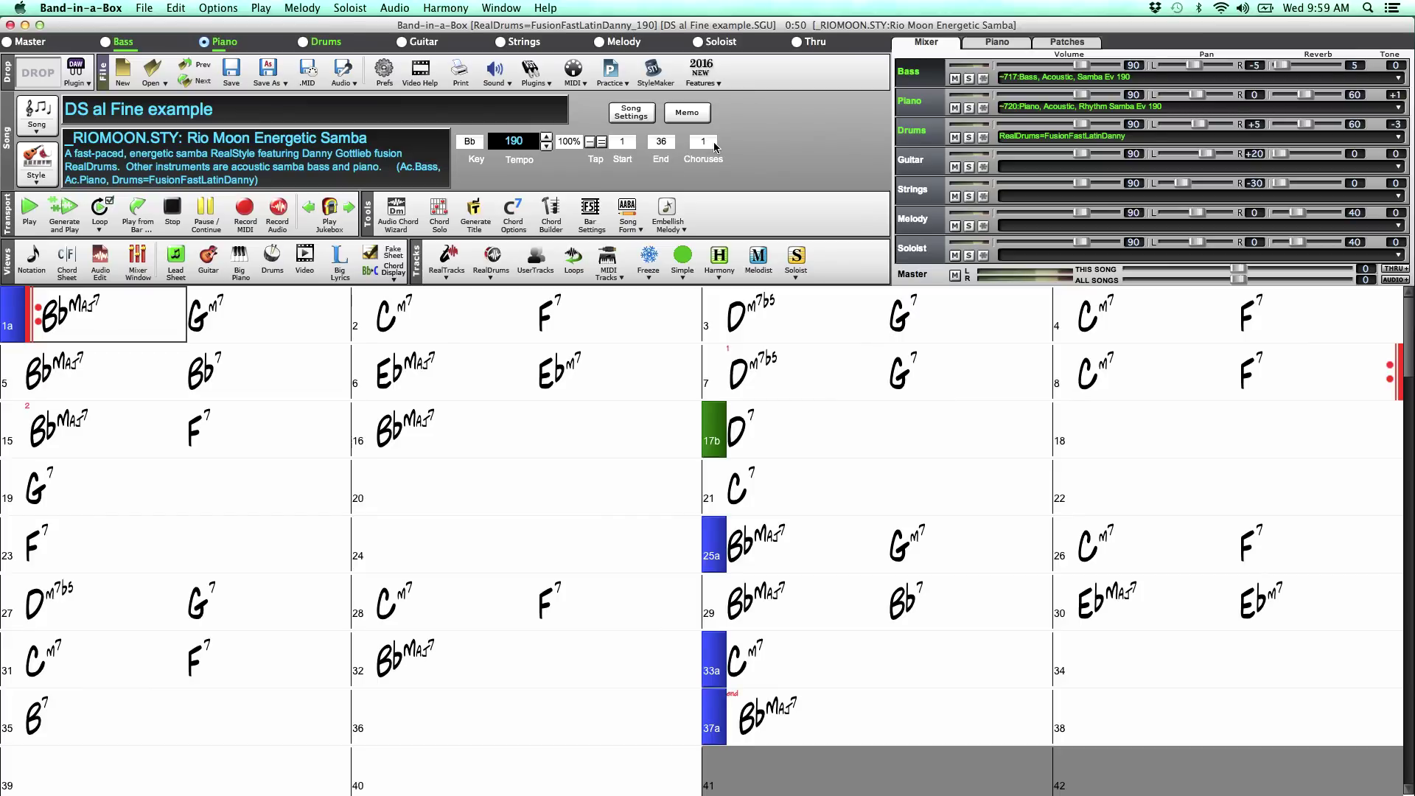
# Examine the example song's form by highlighting its 1st and 2nd endings, bars 1–32, bars 17–30 and the closing bars 33–36.
pyautogui.moveTo(796, 380); pyautogui.dragTo(1181, 375)
pyautogui.click(139, 429)
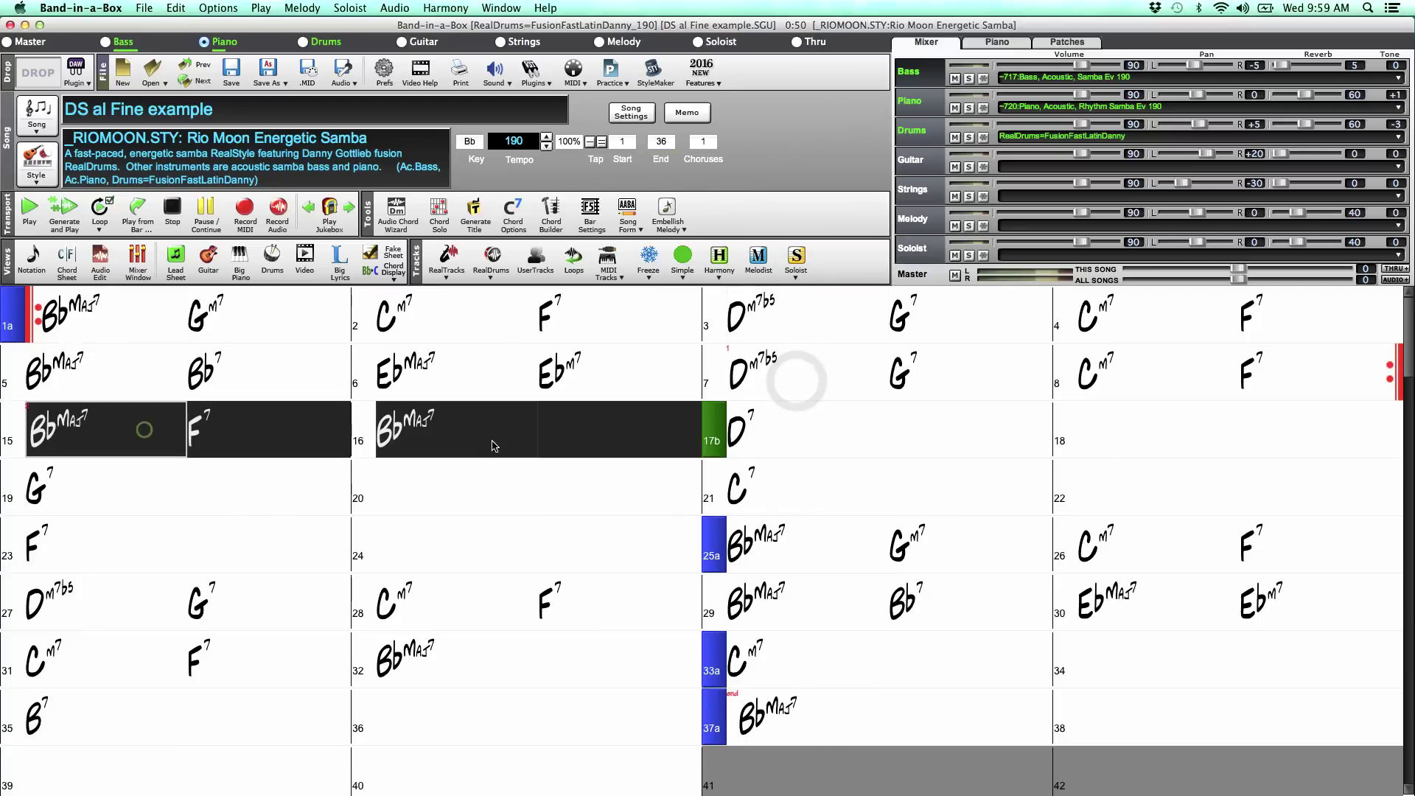
pyautogui.click(607, 379)
pyautogui.moveTo(83, 322); pyautogui.dragTo(534, 607)
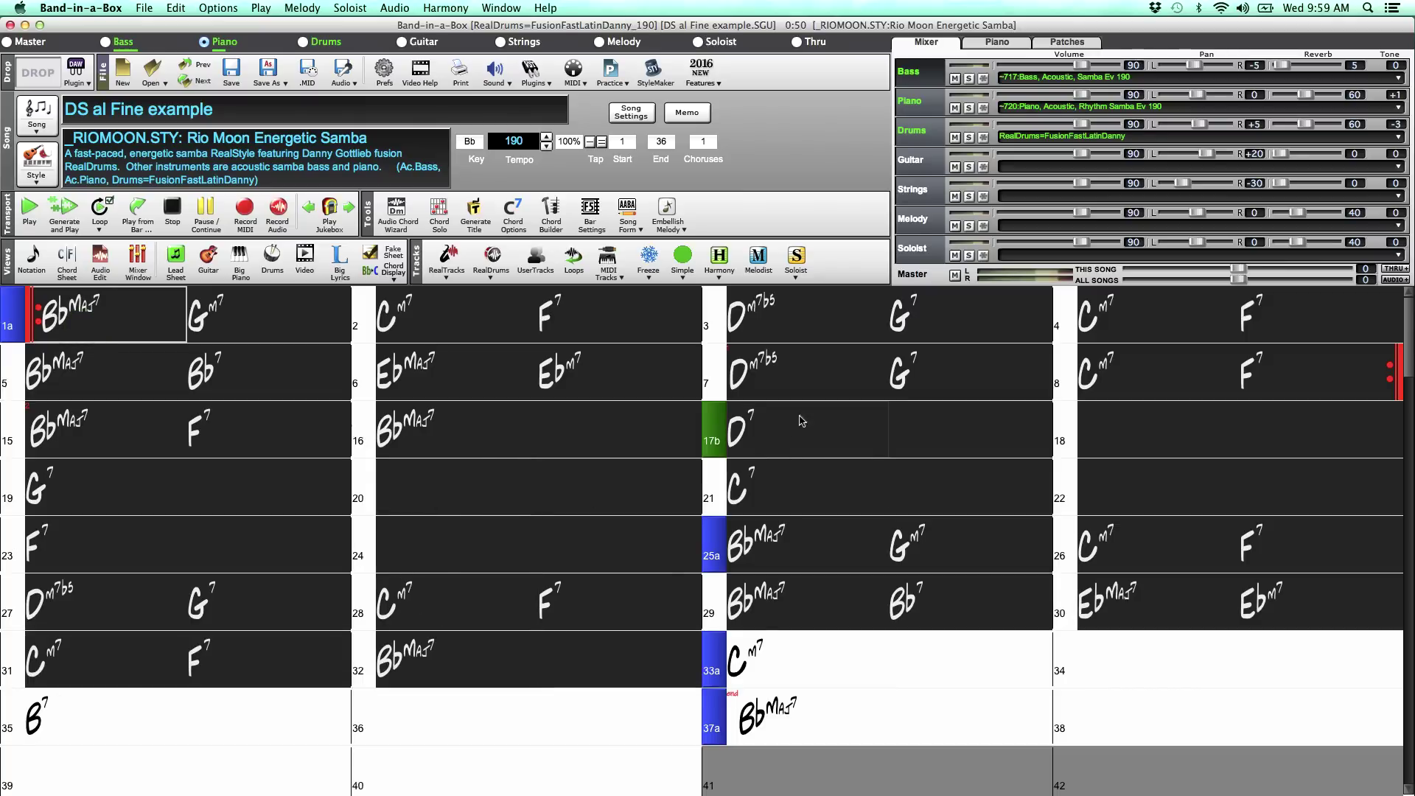
pyautogui.click(800, 443)
pyautogui.moveTo(813, 441); pyautogui.dragTo(1334, 601)
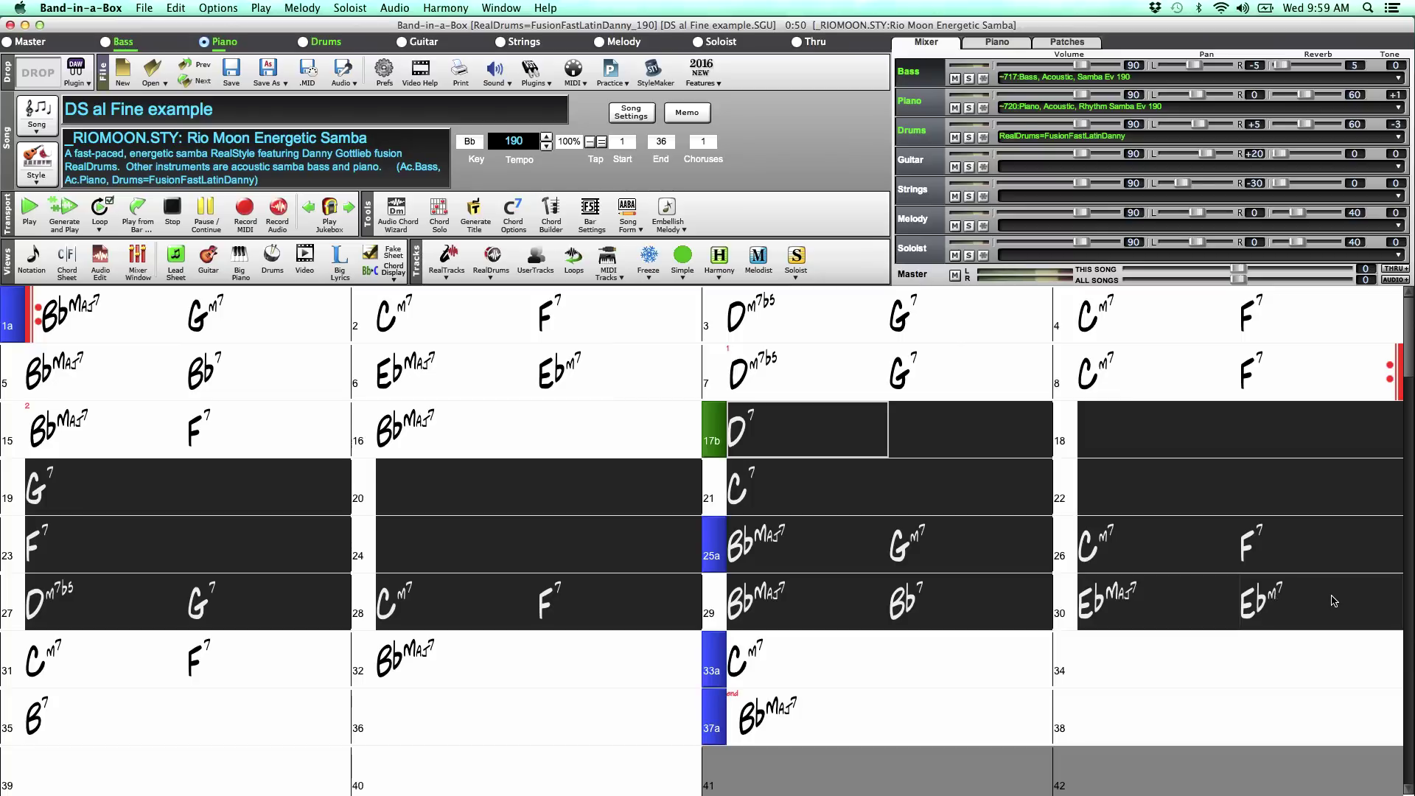
pyautogui.click(785, 652)
pyautogui.moveTo(848, 653); pyautogui.dragTo(561, 715)
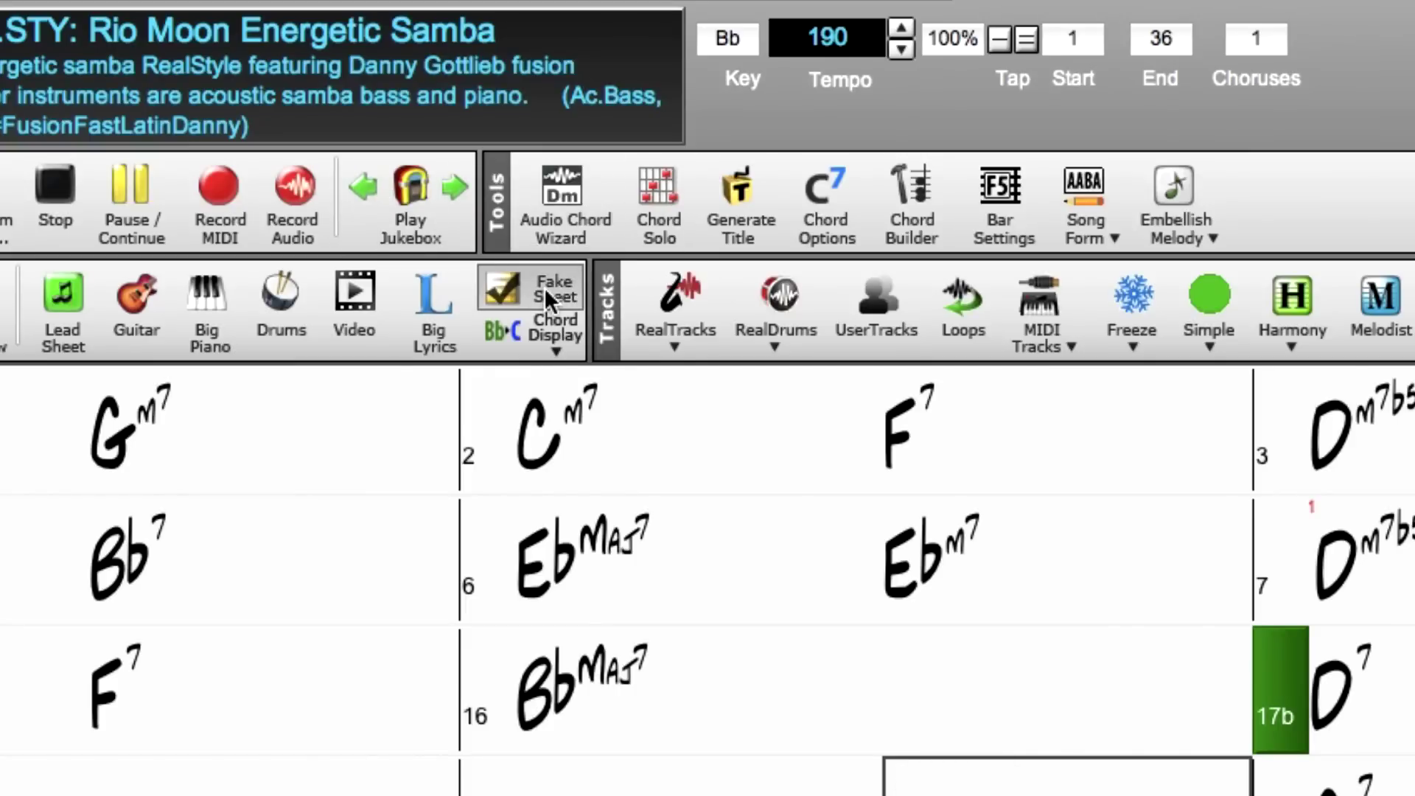
# Create a DS al Coda with the DS after bar 32, sign at bar 17 and coda jump after bar 30, generating new bars.
pyautogui.click(389, 251)
pyautogui.click(646, 347)
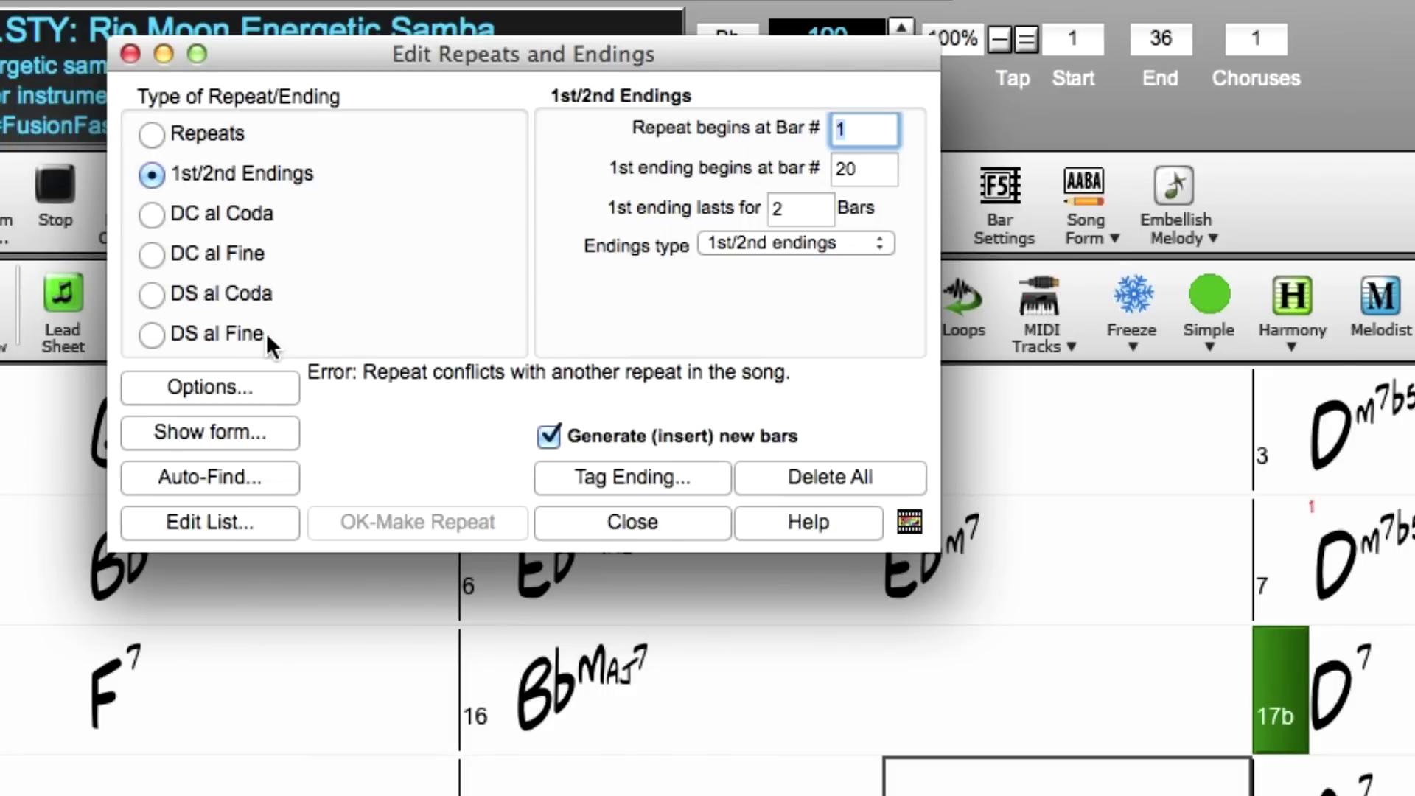
pyautogui.click(162, 299)
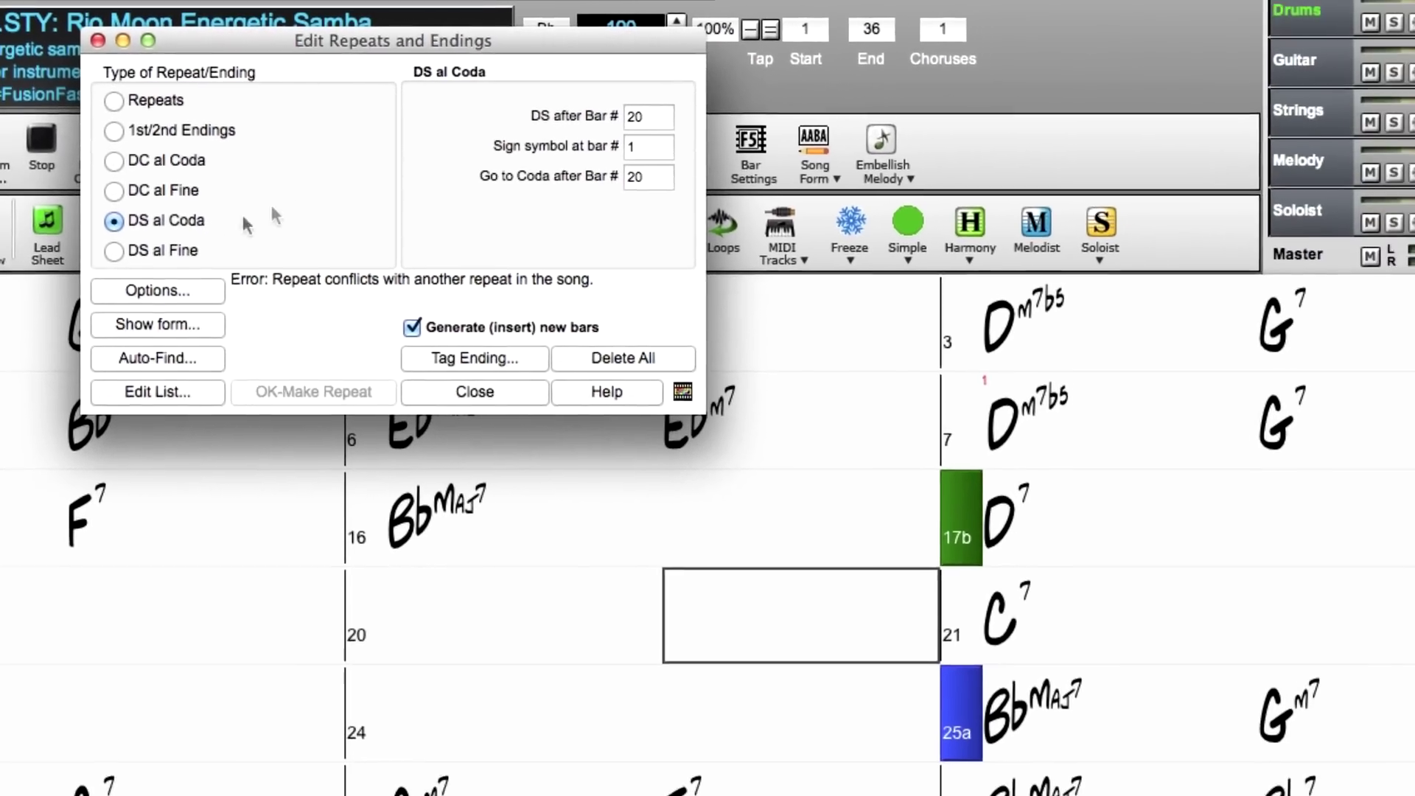
pyautogui.click(710, 133)
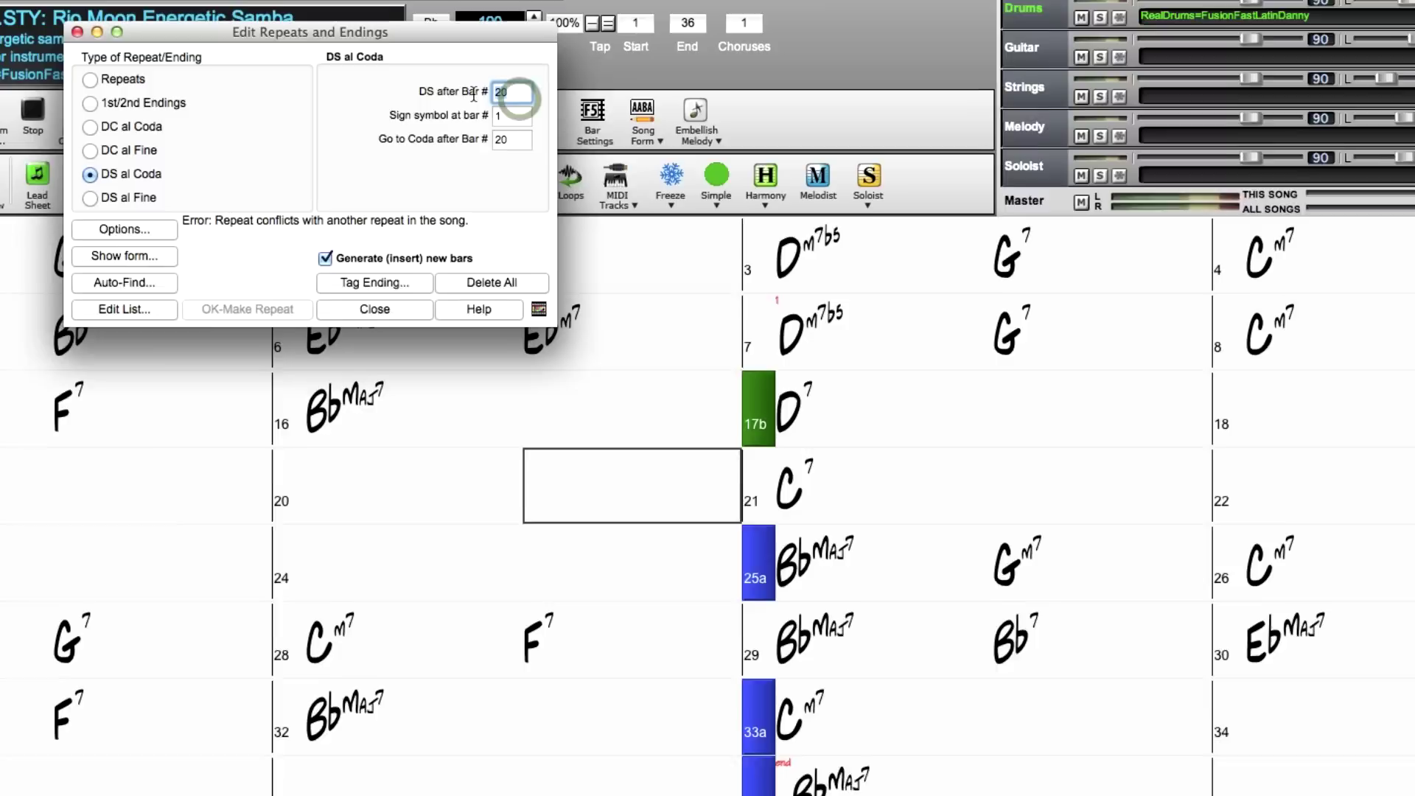
pyautogui.write('32')
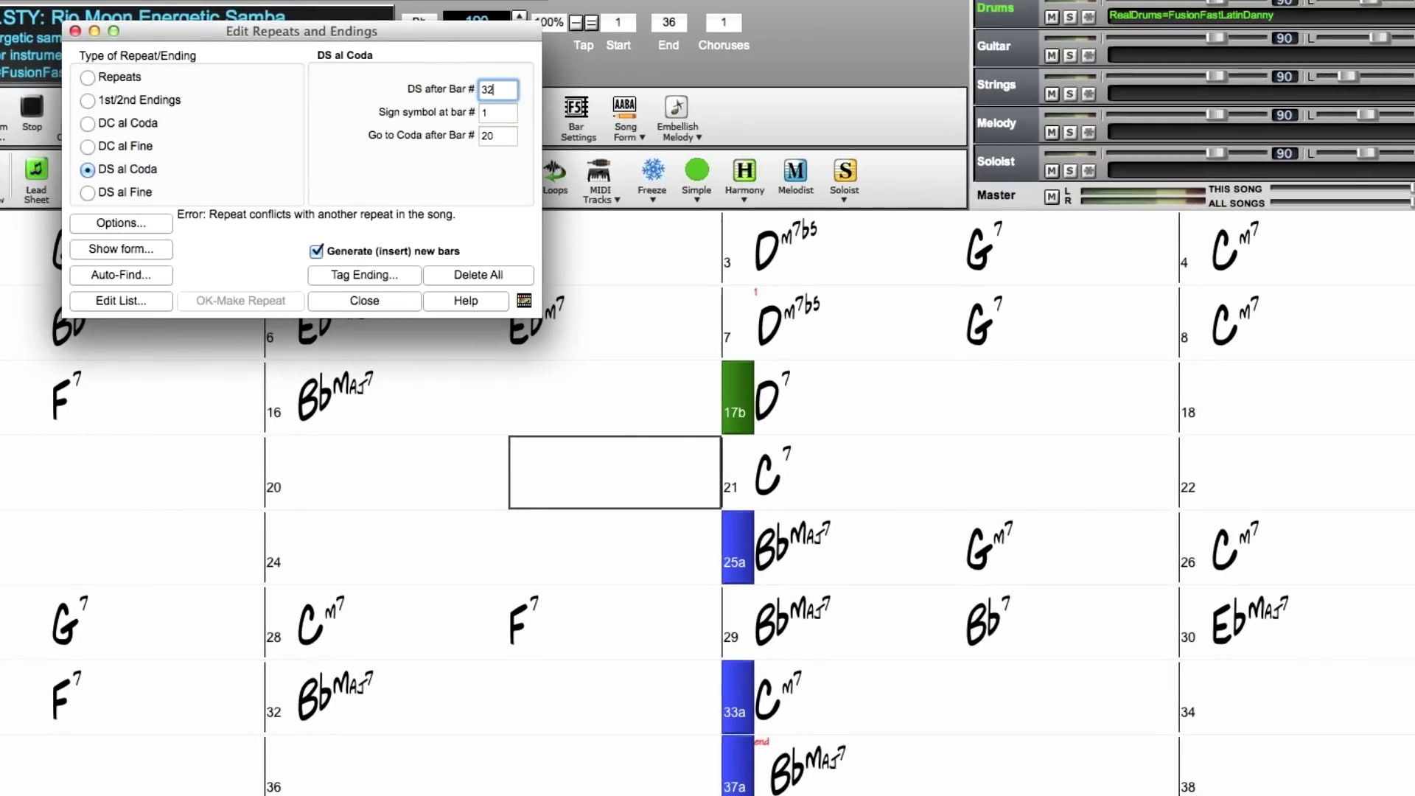
pyautogui.click(498, 112)
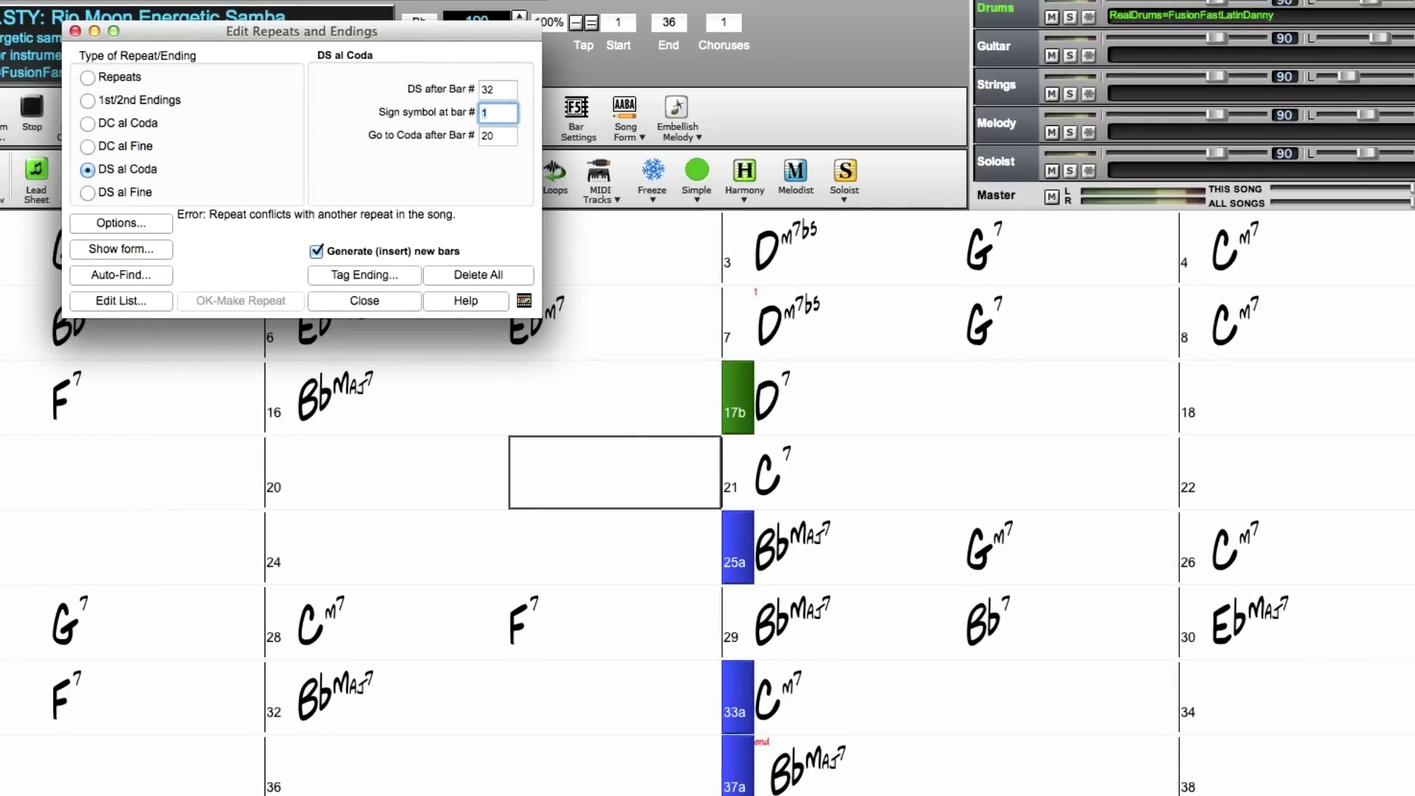
pyautogui.write('17')
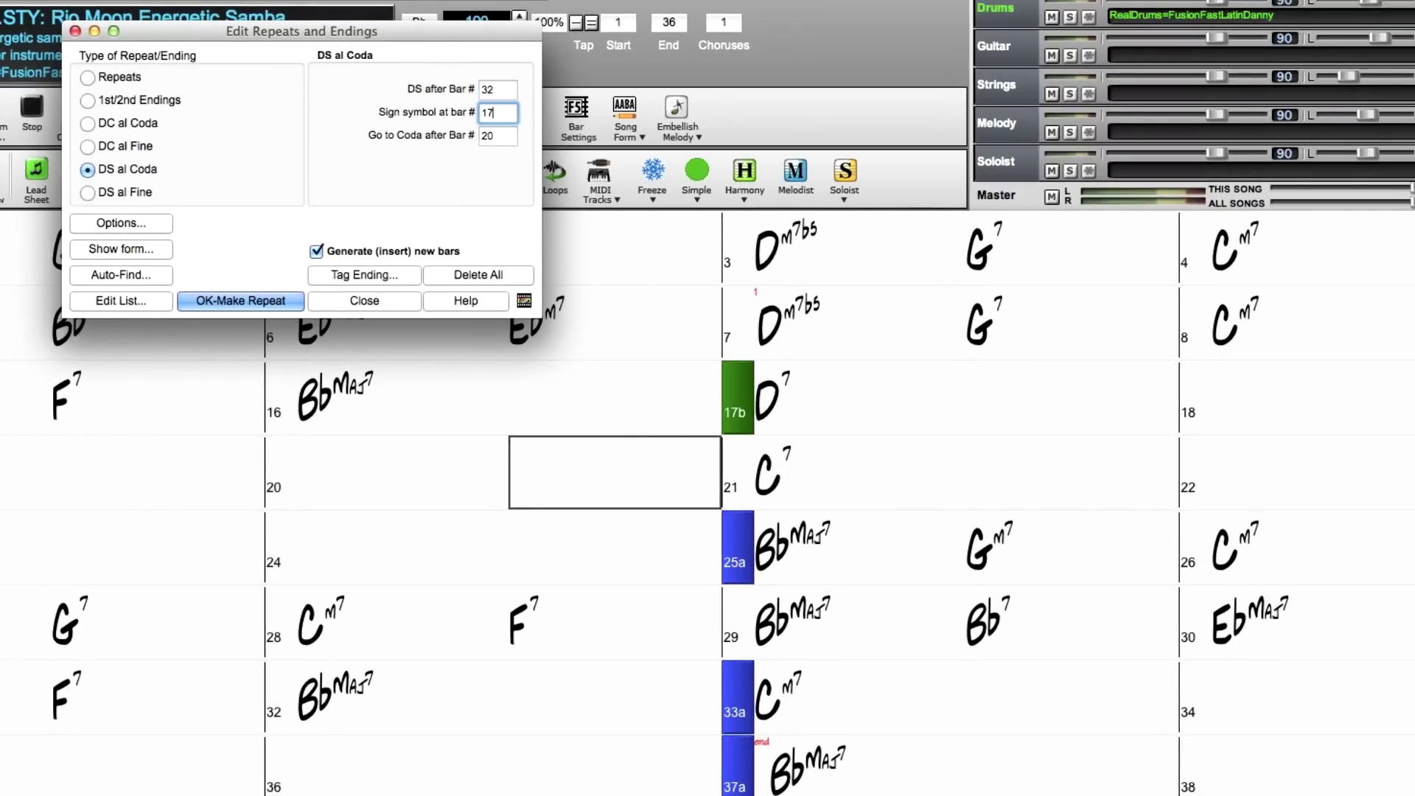
pyautogui.press('Tab')
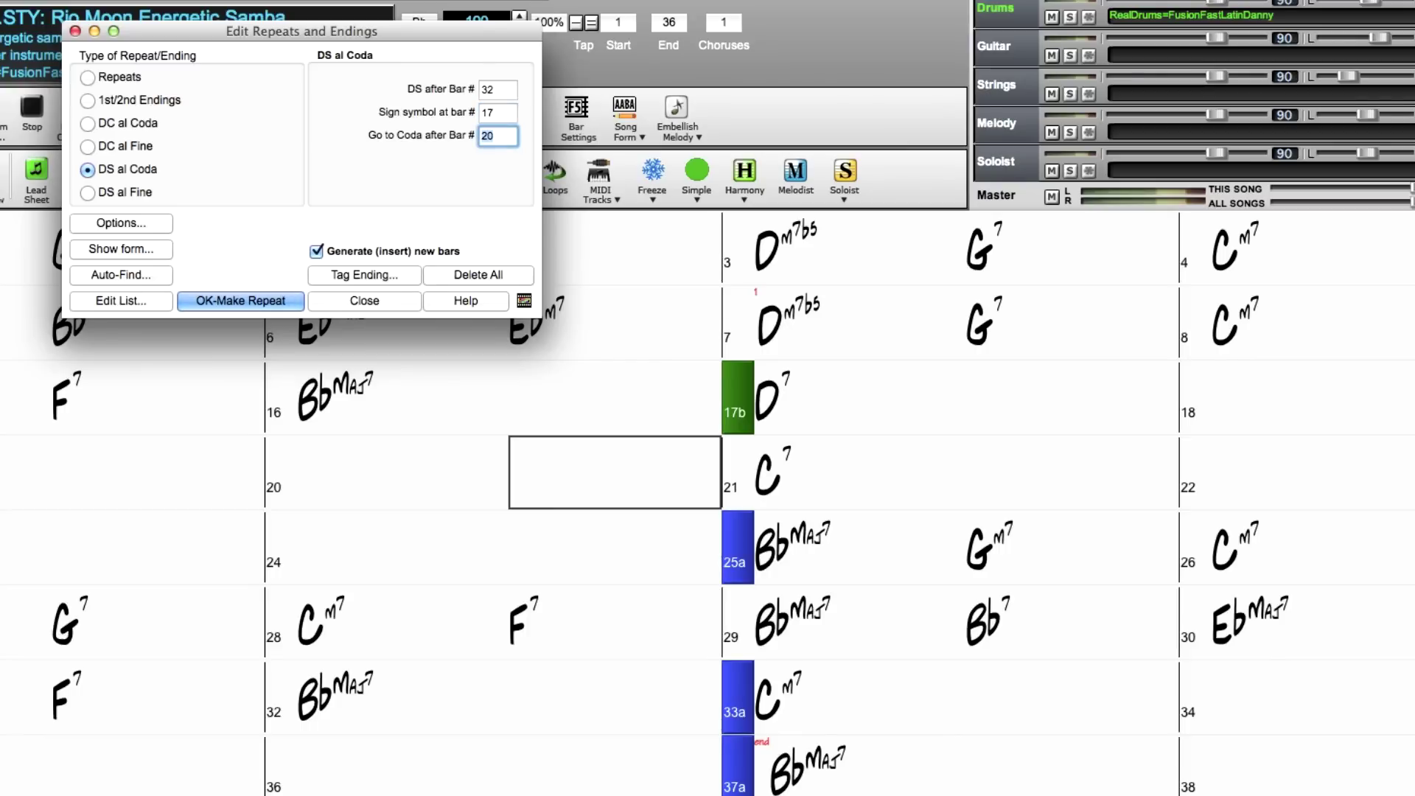
pyautogui.write('30')
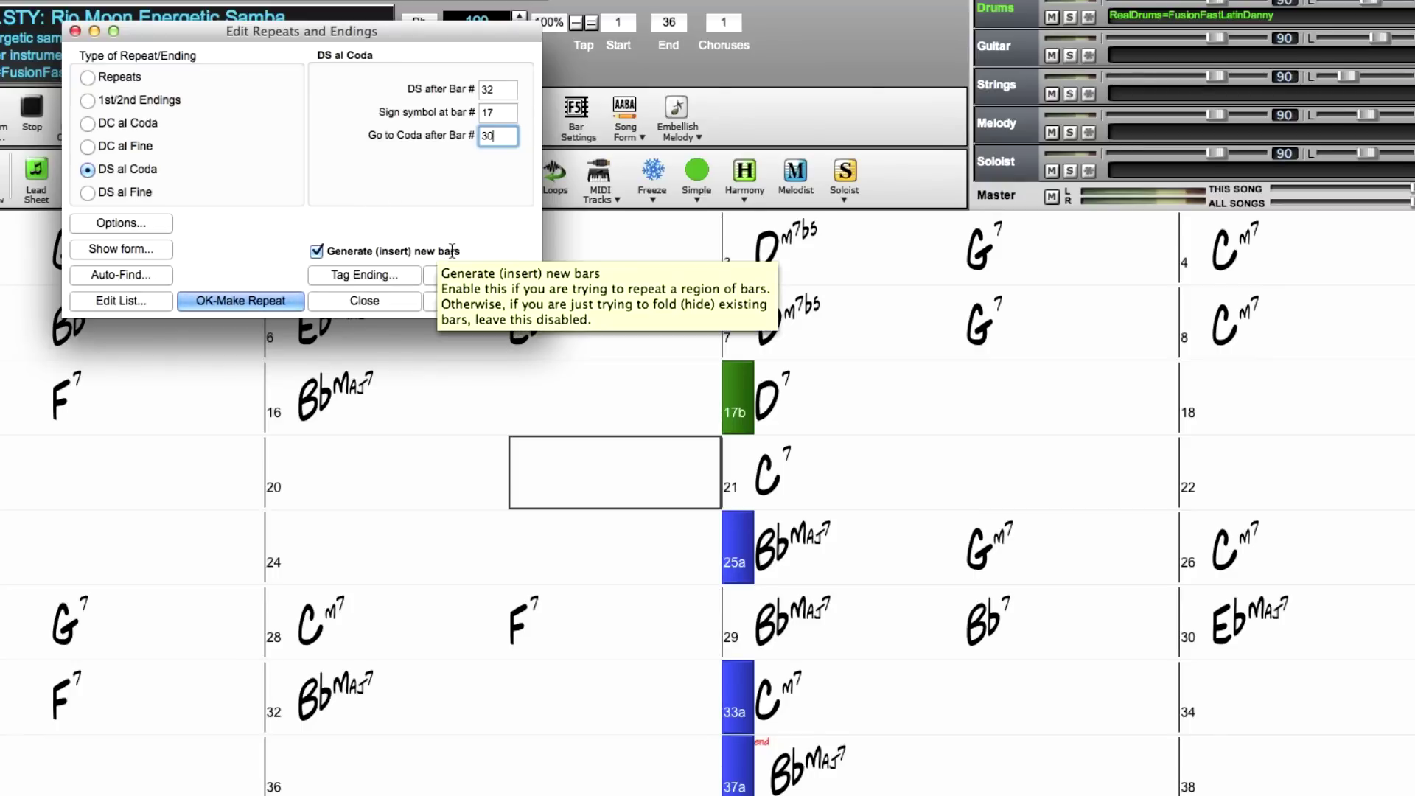
pyautogui.click(253, 302)
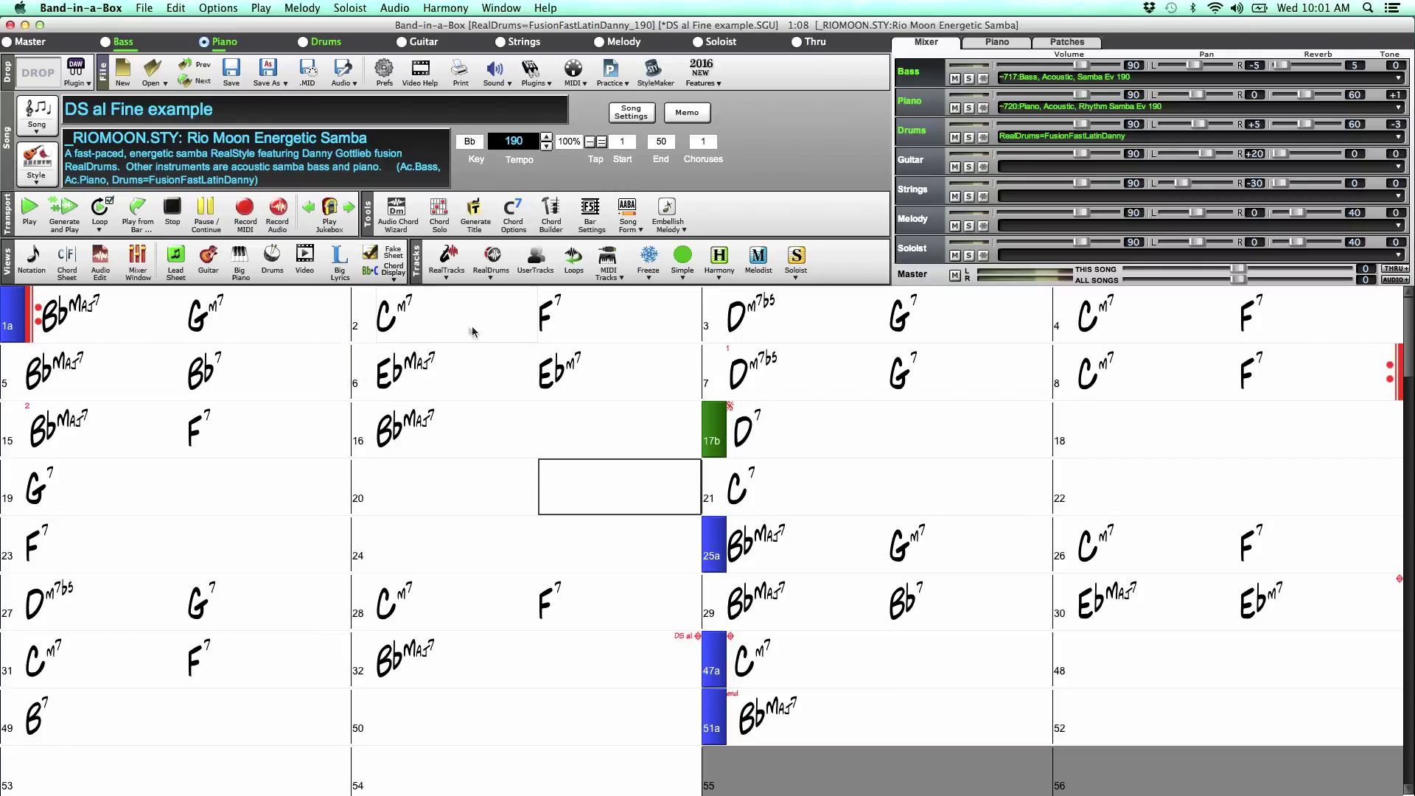
# Turn off Fakesheet mode and highlight the generated bars 33–46 to examine them in linear view.
pyautogui.click(393, 266)
pyautogui.click(424, 262)
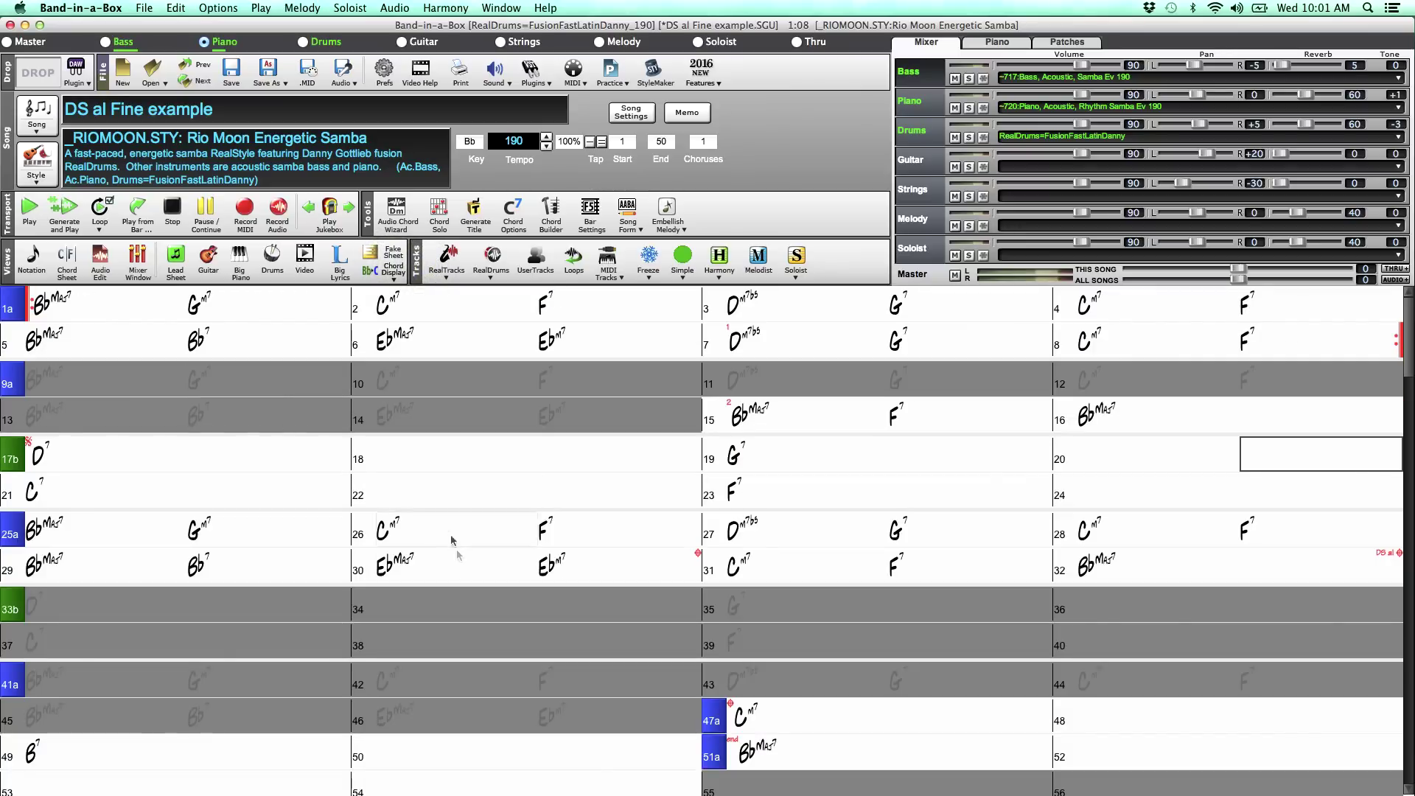
pyautogui.moveTo(55, 604); pyautogui.dragTo(530, 713)
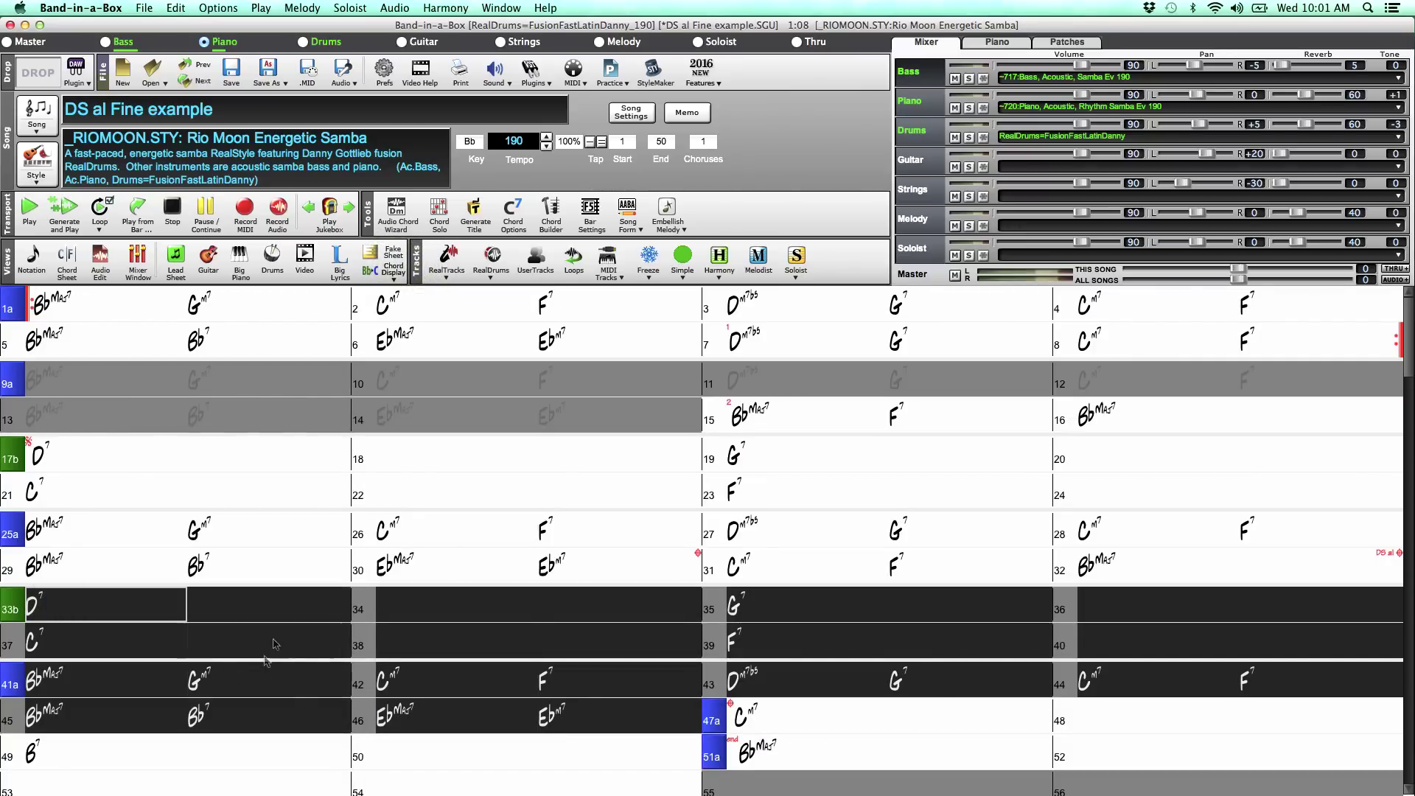
pyautogui.click(445, 536)
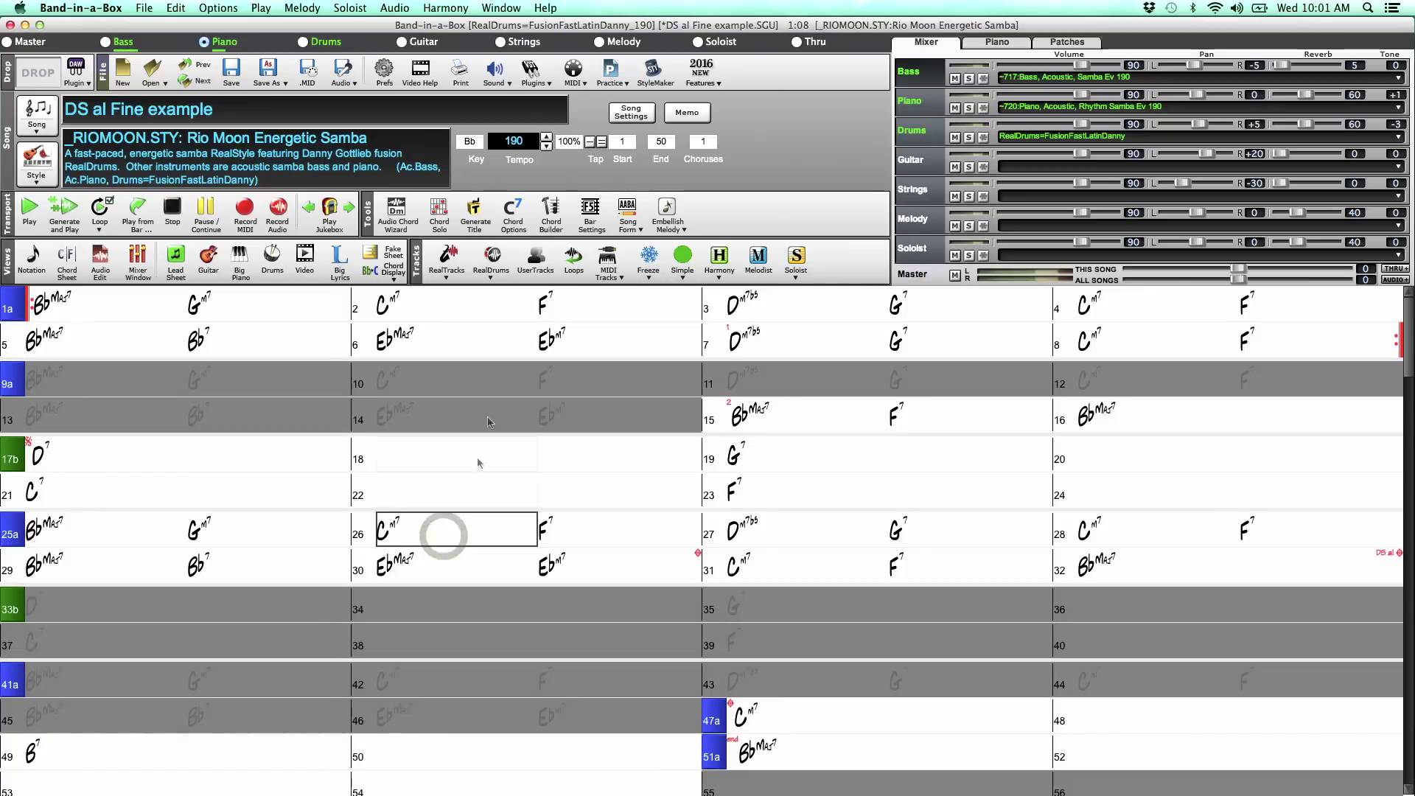
# Turn Fakesheet mode back on for the DS al Fine example and select bar 15.
pyautogui.click(407, 264)
pyautogui.click(410, 260)
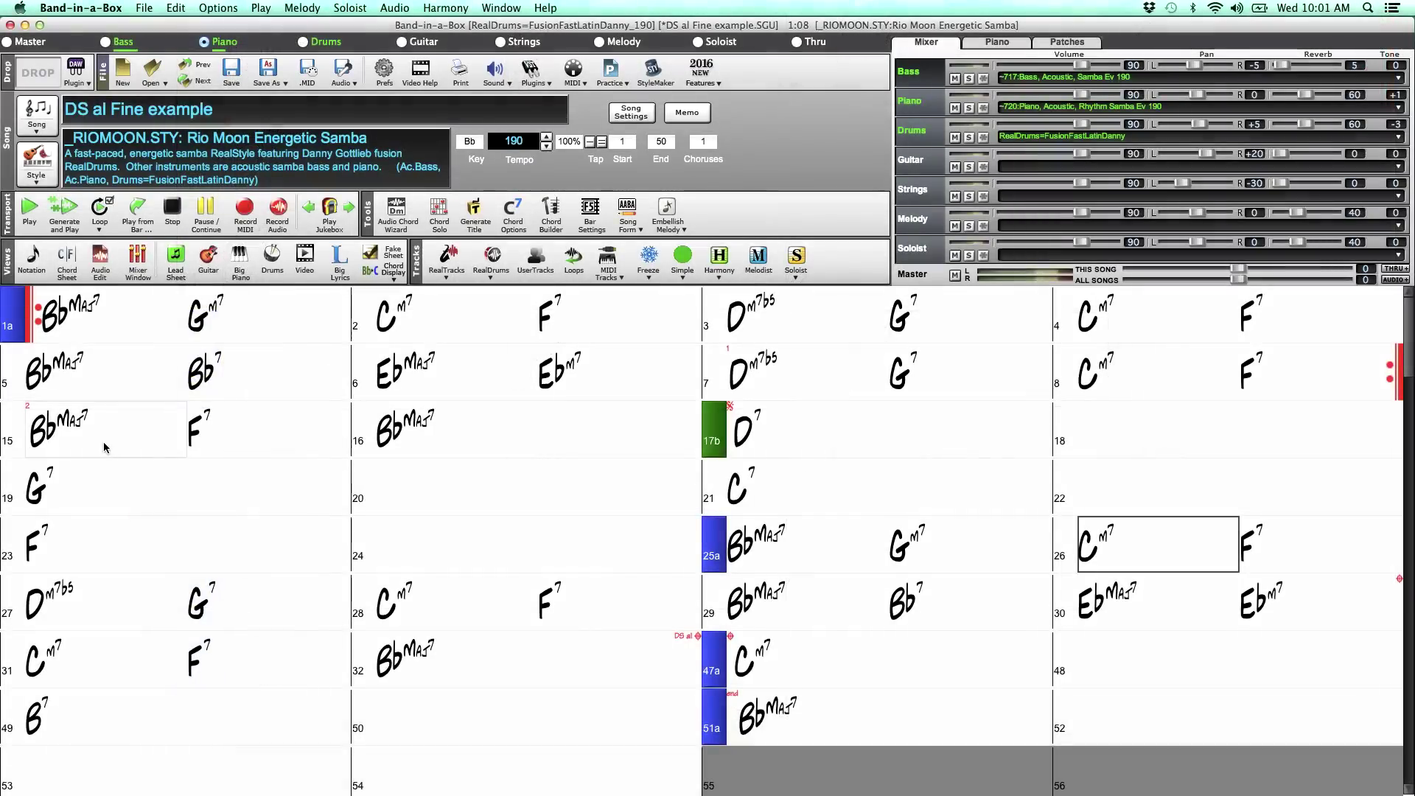
pyautogui.click(103, 442)
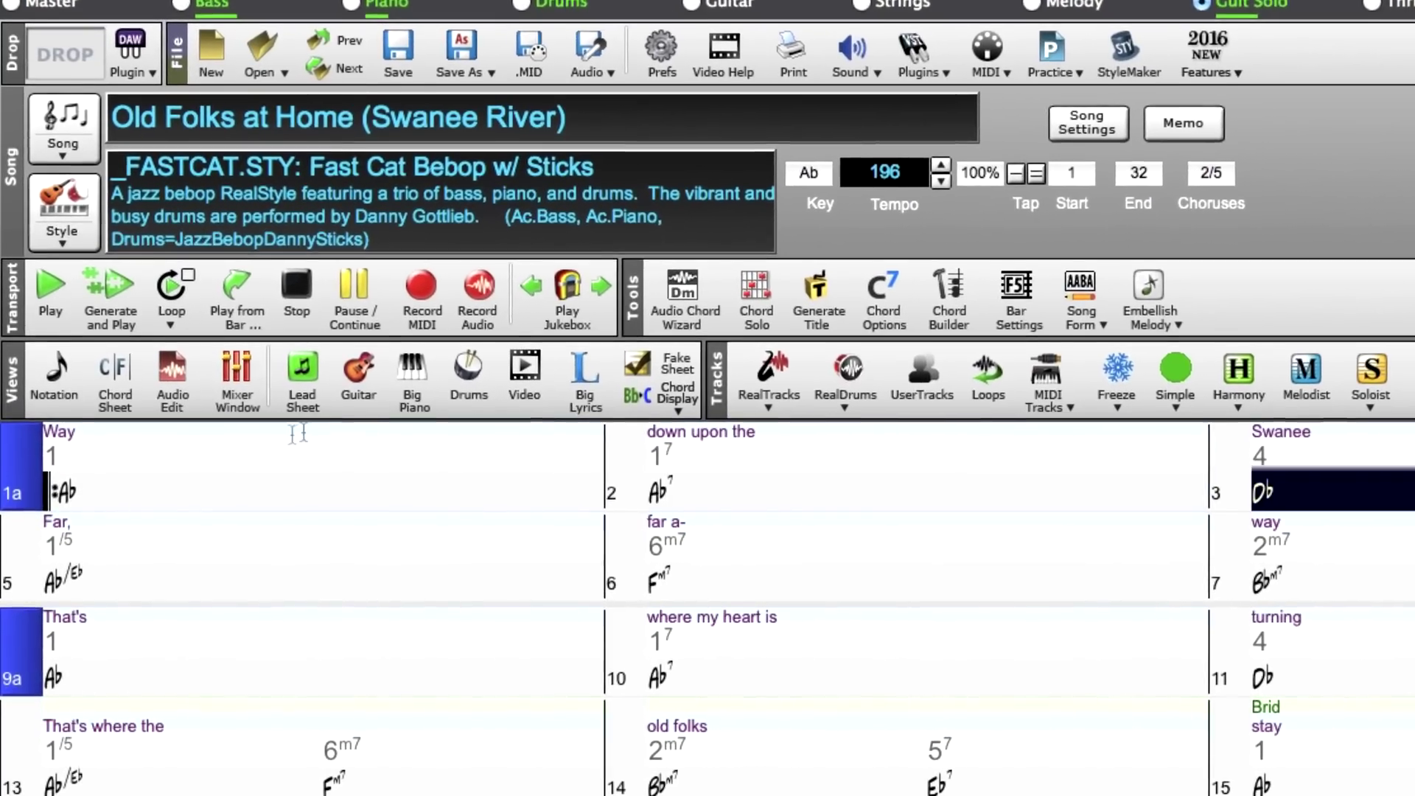
# Append ", way" to the bar 1 lyric of Old Folks at Home, delete the addition and select bar 9.
pyautogui.click(267, 430)
pyautogui.click(182, 426)
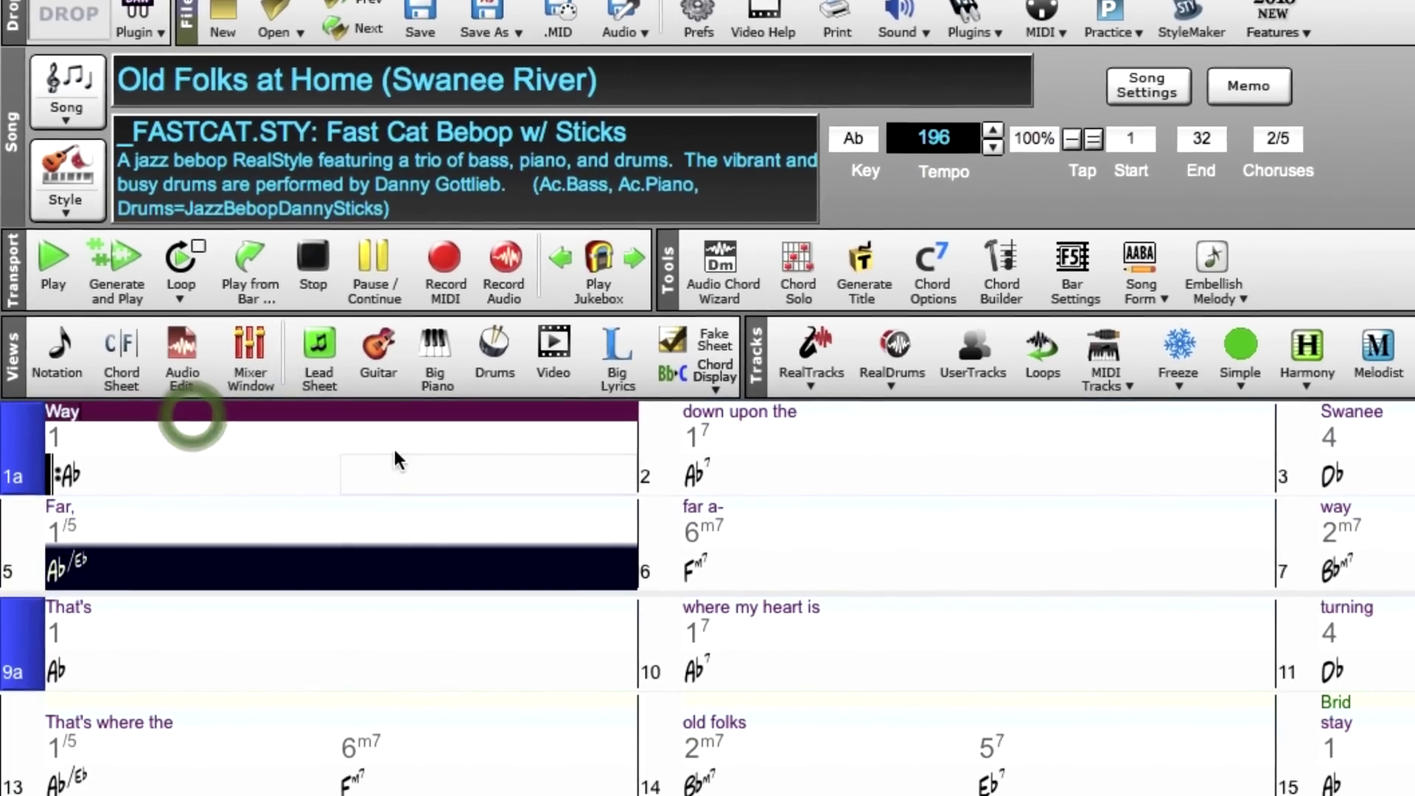
pyautogui.write(', way, w')
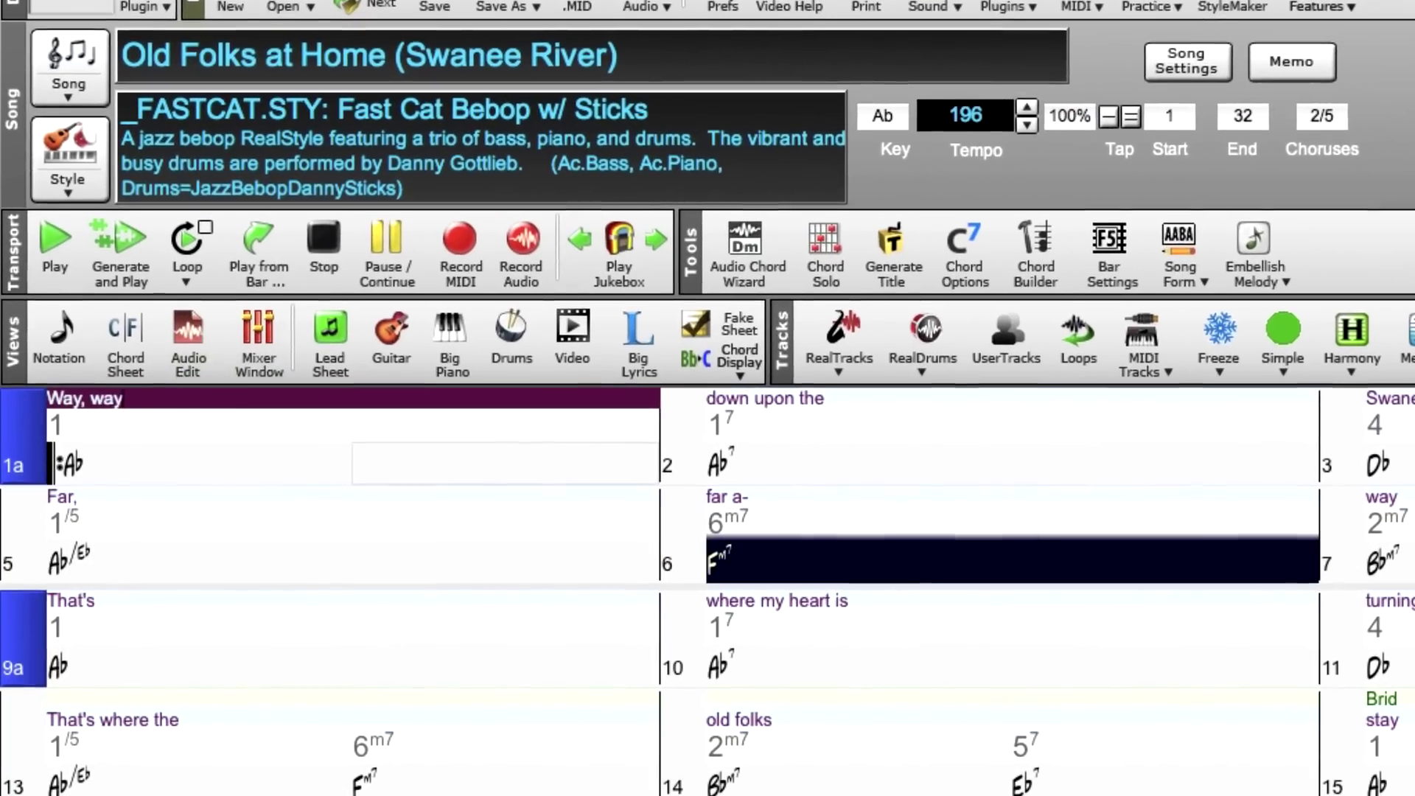
pyautogui.press('BackSpace')
pyautogui.press('BackSpace')
pyautogui.press('BackSpace')
pyautogui.press('BackSpace')
pyautogui.press('BackSpace')
pyautogui.press('BackSpace')
pyautogui.press('BackSpace')
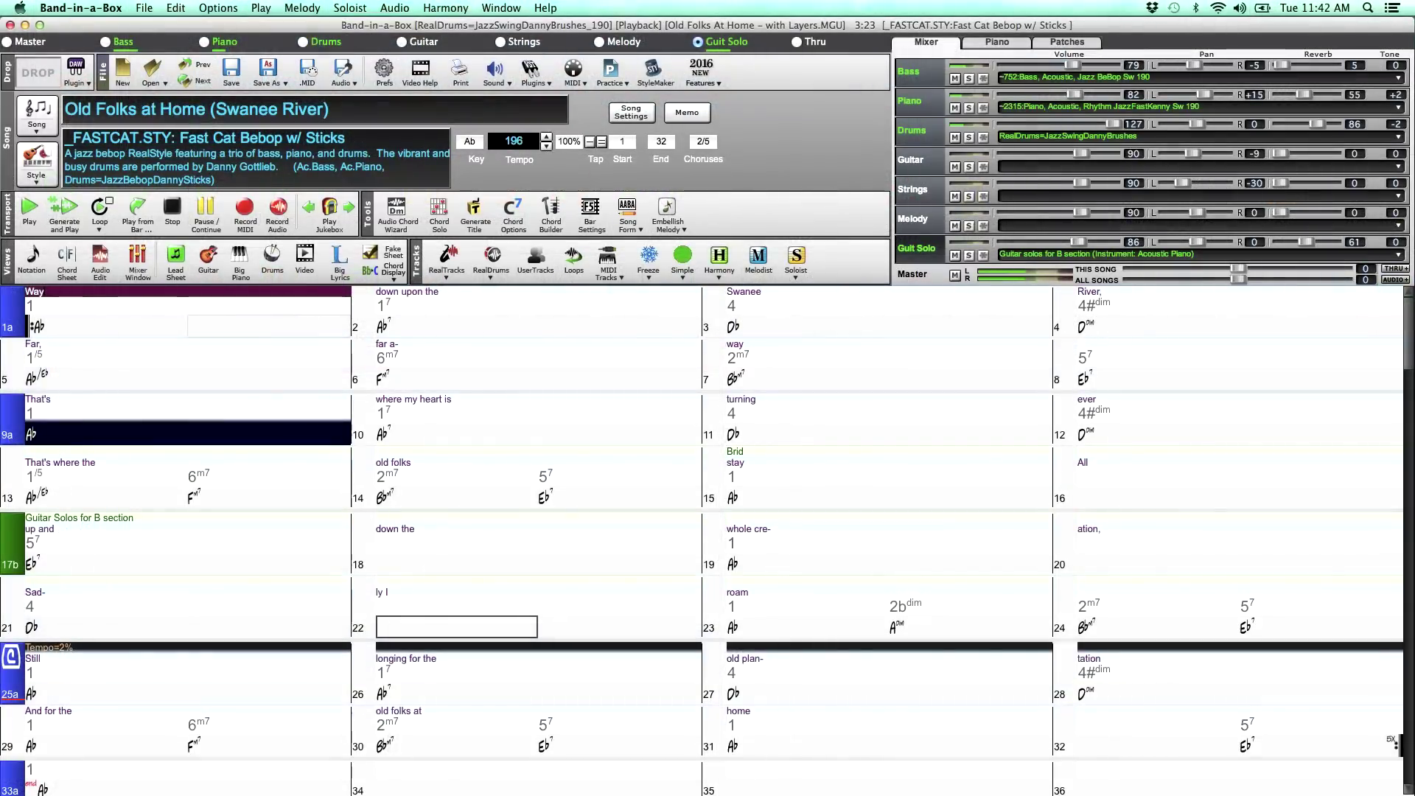
pyautogui.click(169, 440)
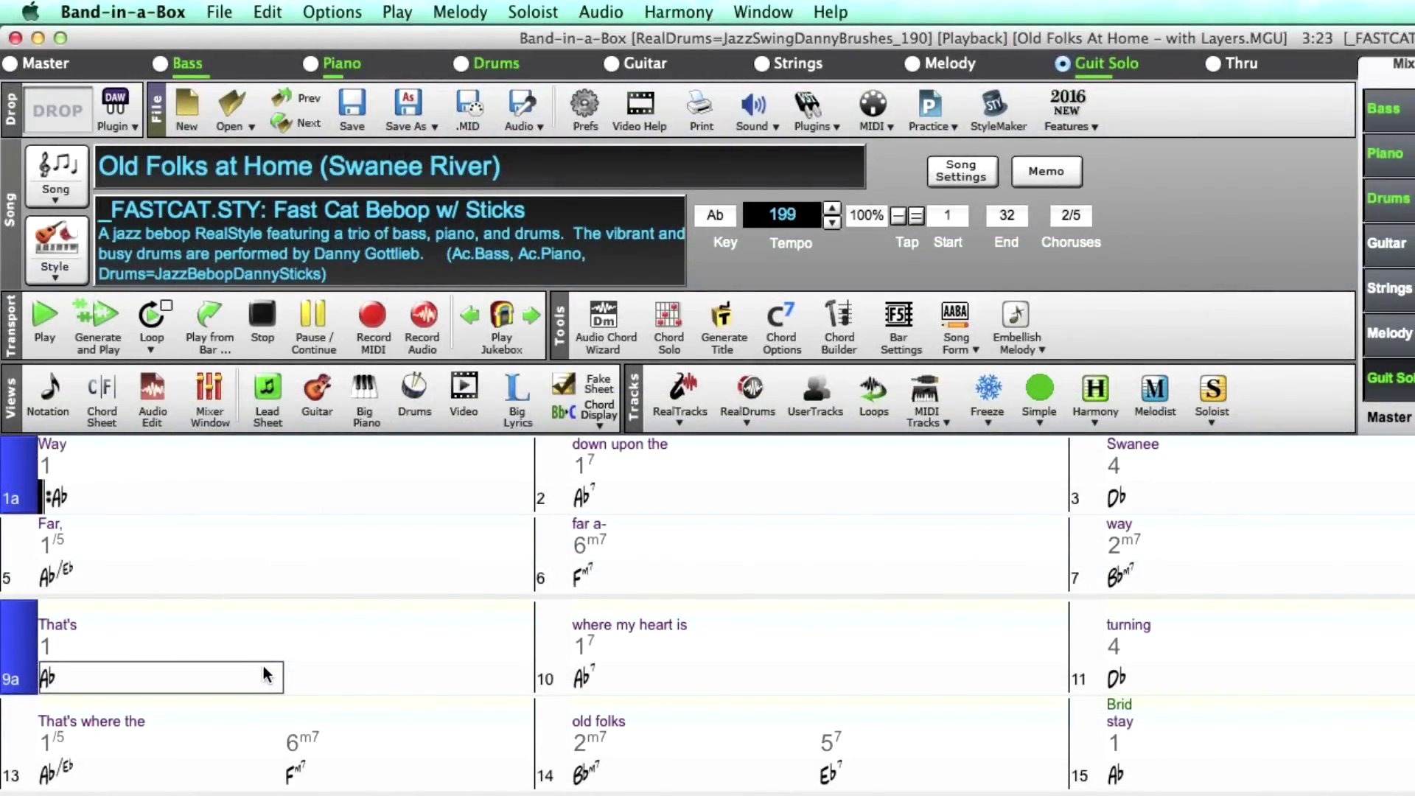
# Switch the additional chord display layer to Roman Numeral, to Solfeggio Notation, and back to Nashville Notation.
pyautogui.click(592, 419)
pyautogui.moveTo(594, 429)
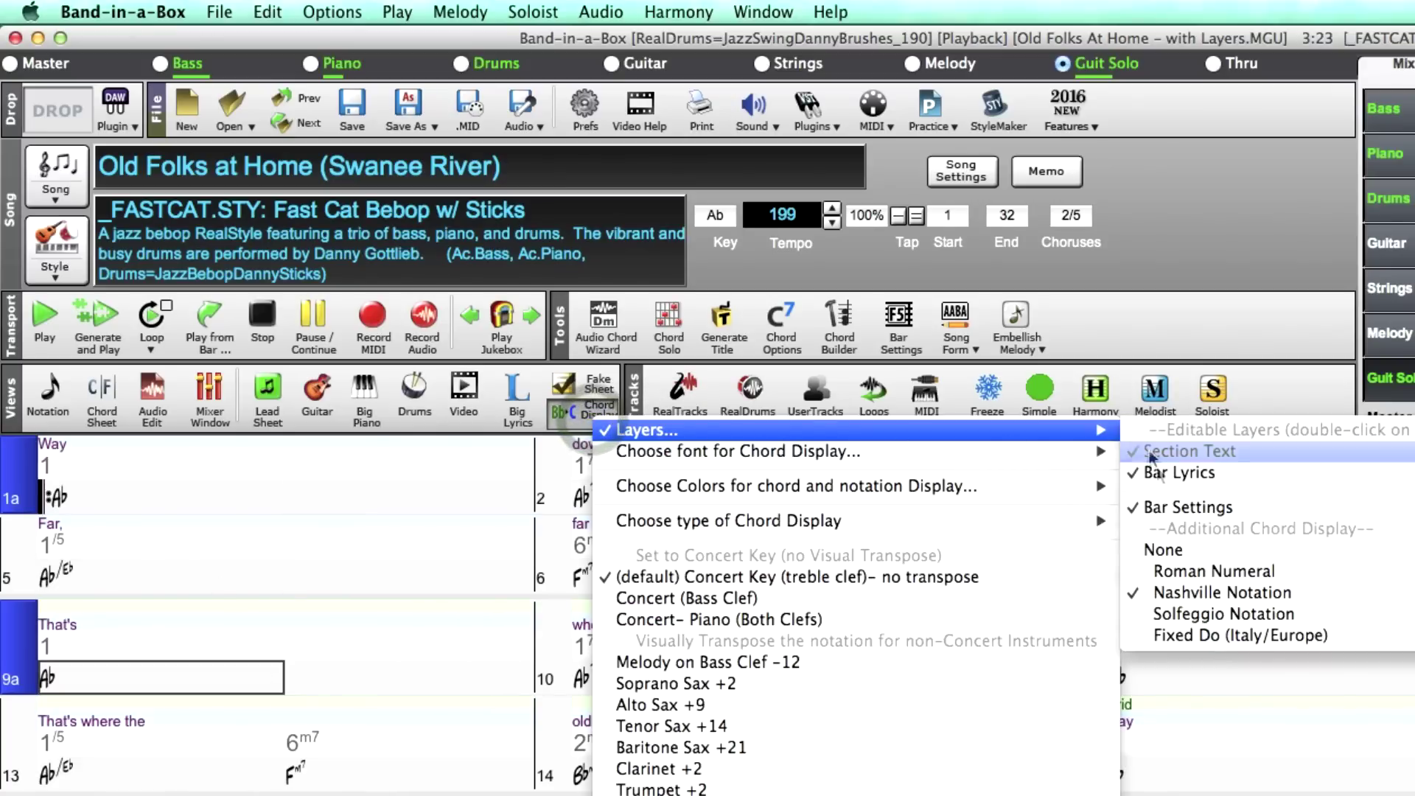
pyautogui.click(1228, 573)
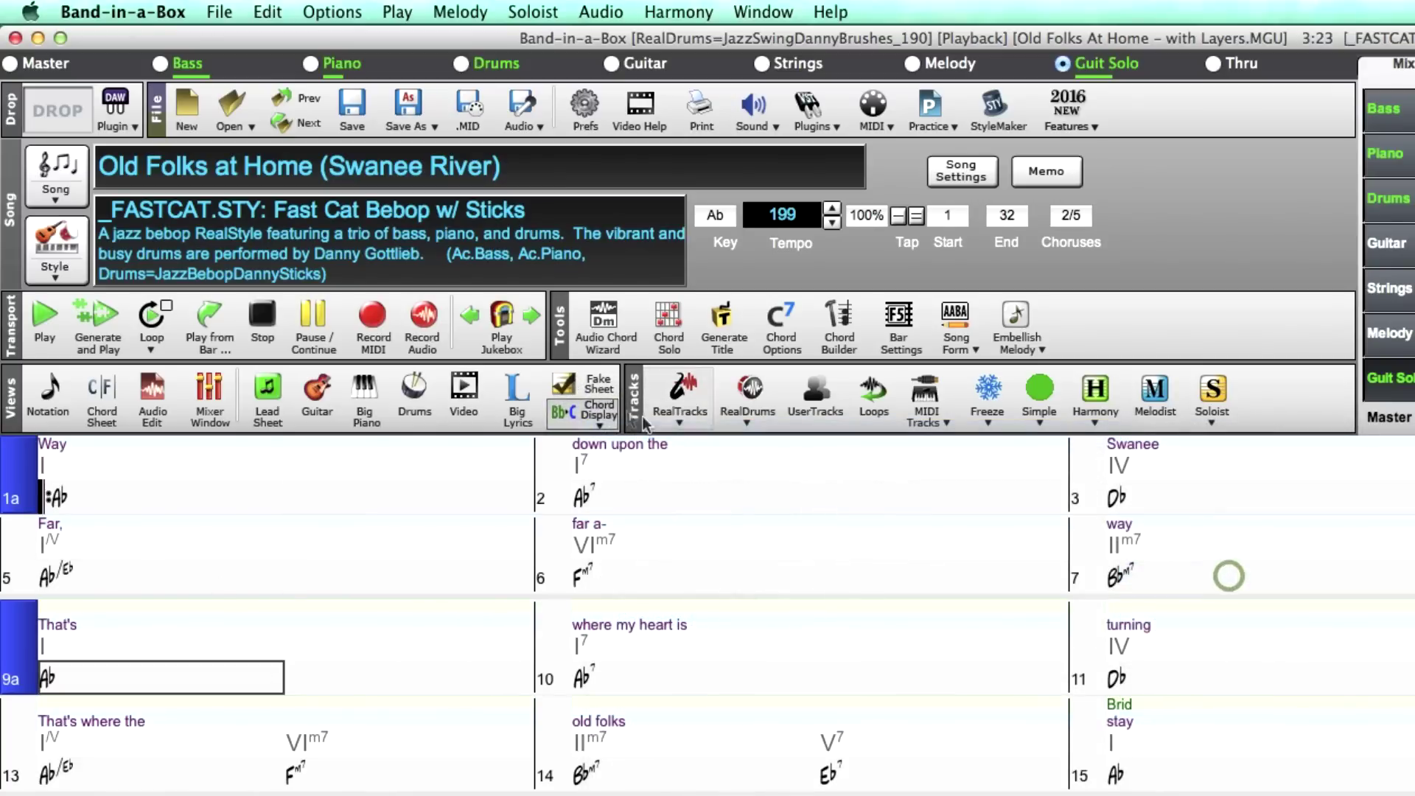
pyautogui.click(591, 414)
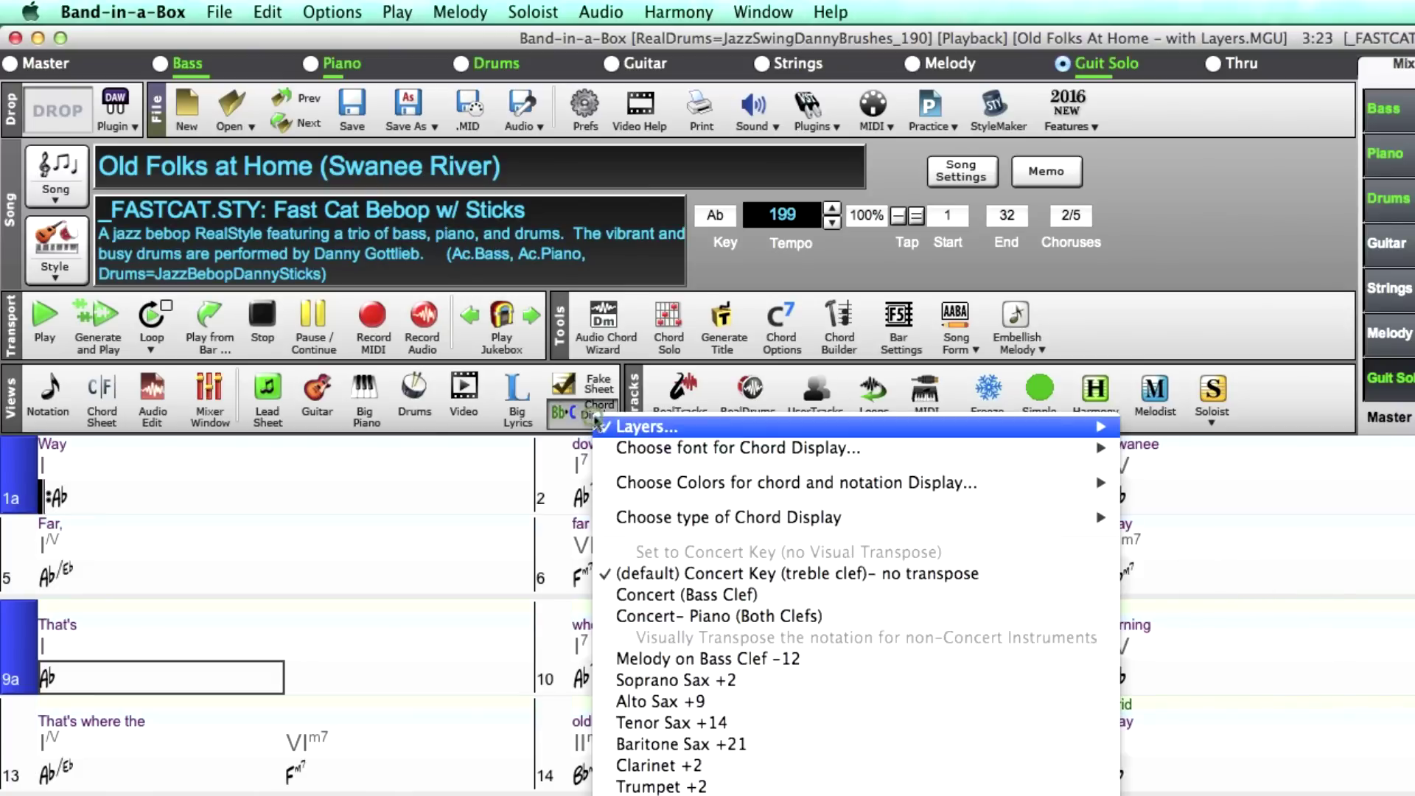
pyautogui.moveTo(594, 428)
pyautogui.click(1186, 612)
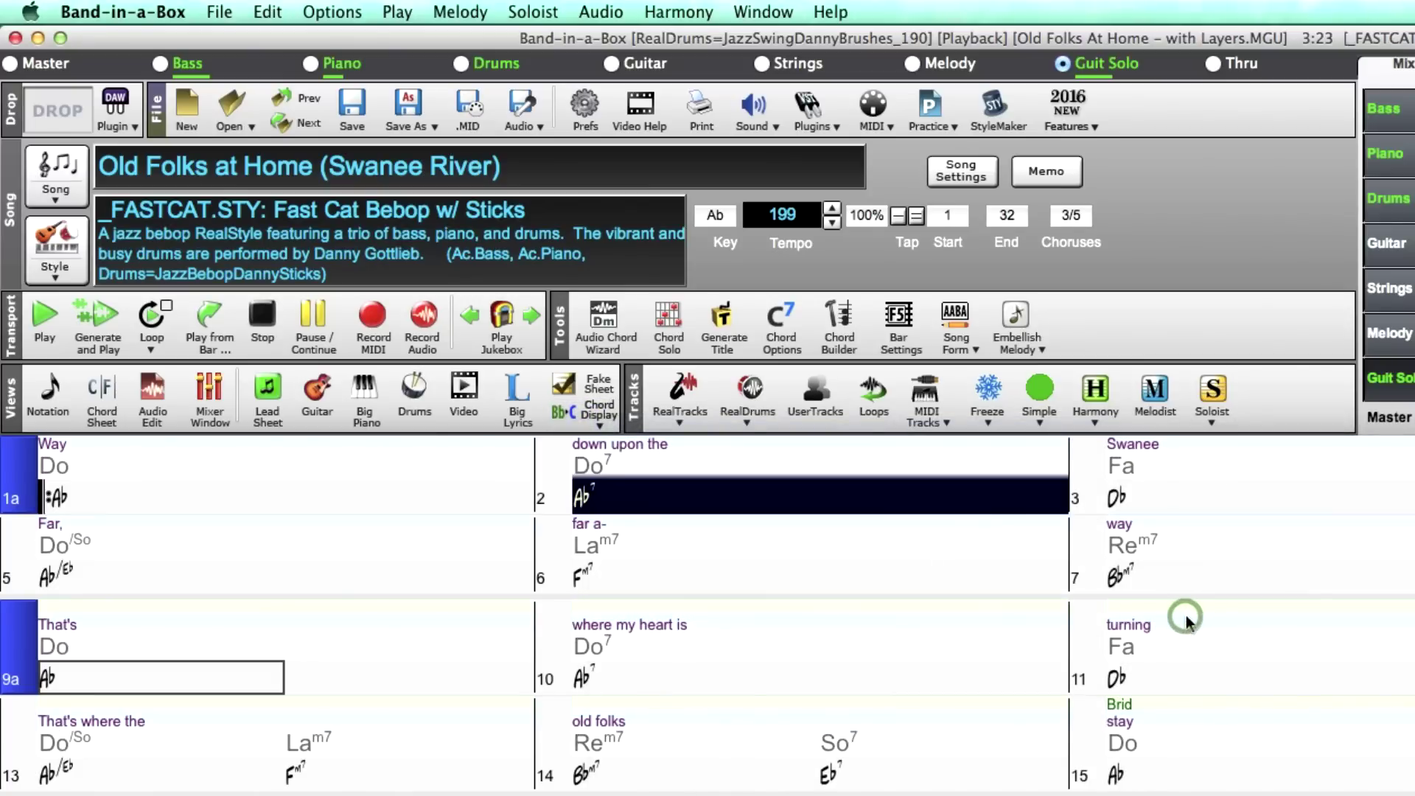
pyautogui.click(590, 419)
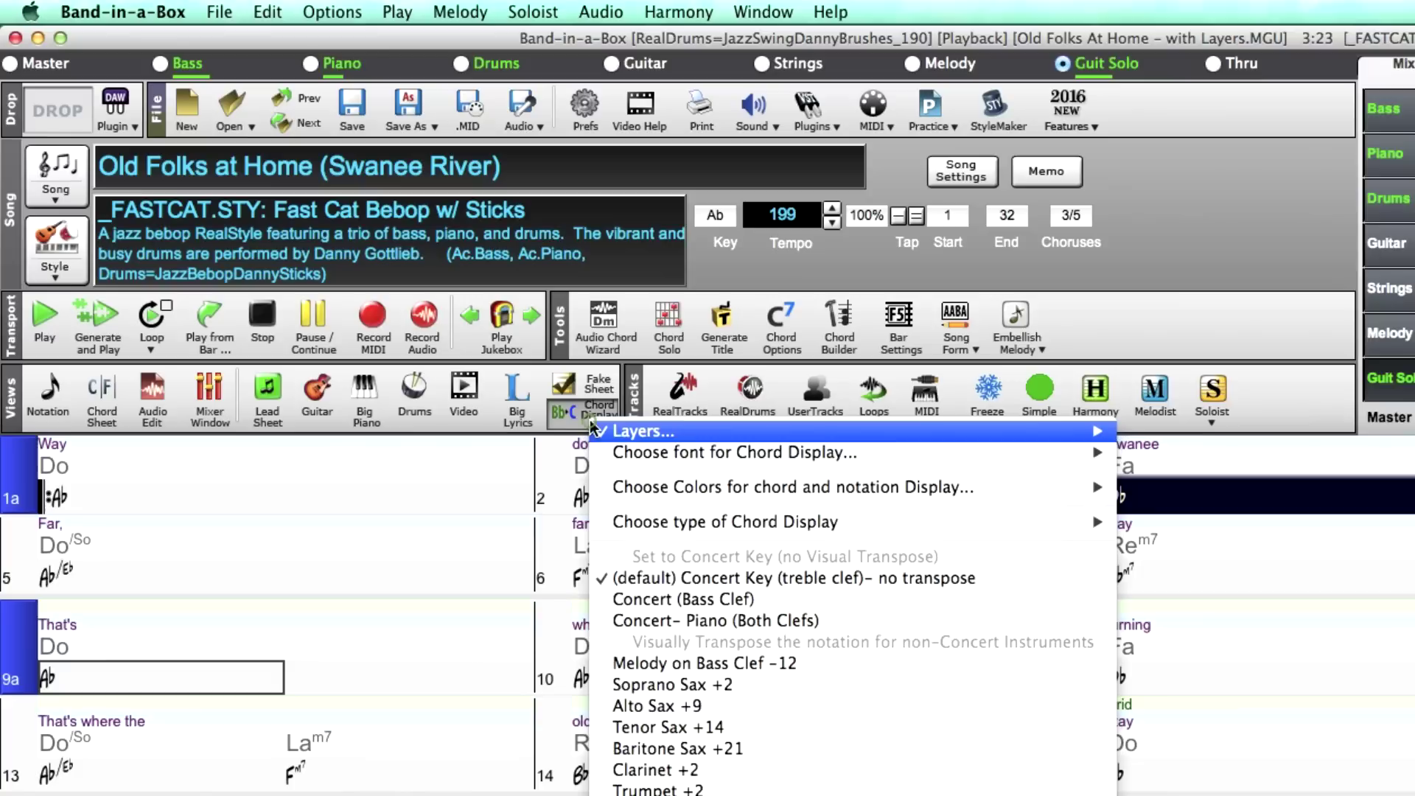
pyautogui.moveTo(589, 420)
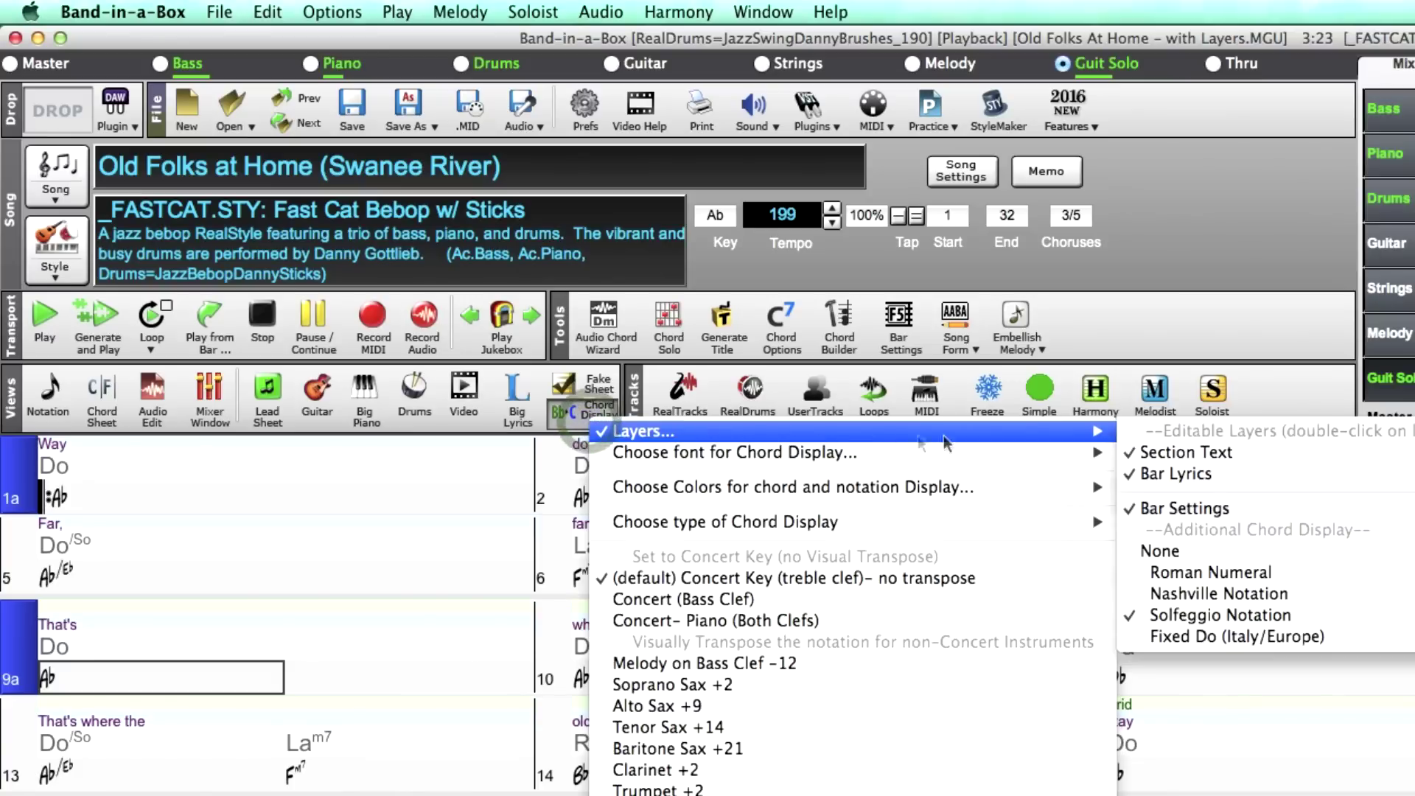
pyautogui.click(1183, 599)
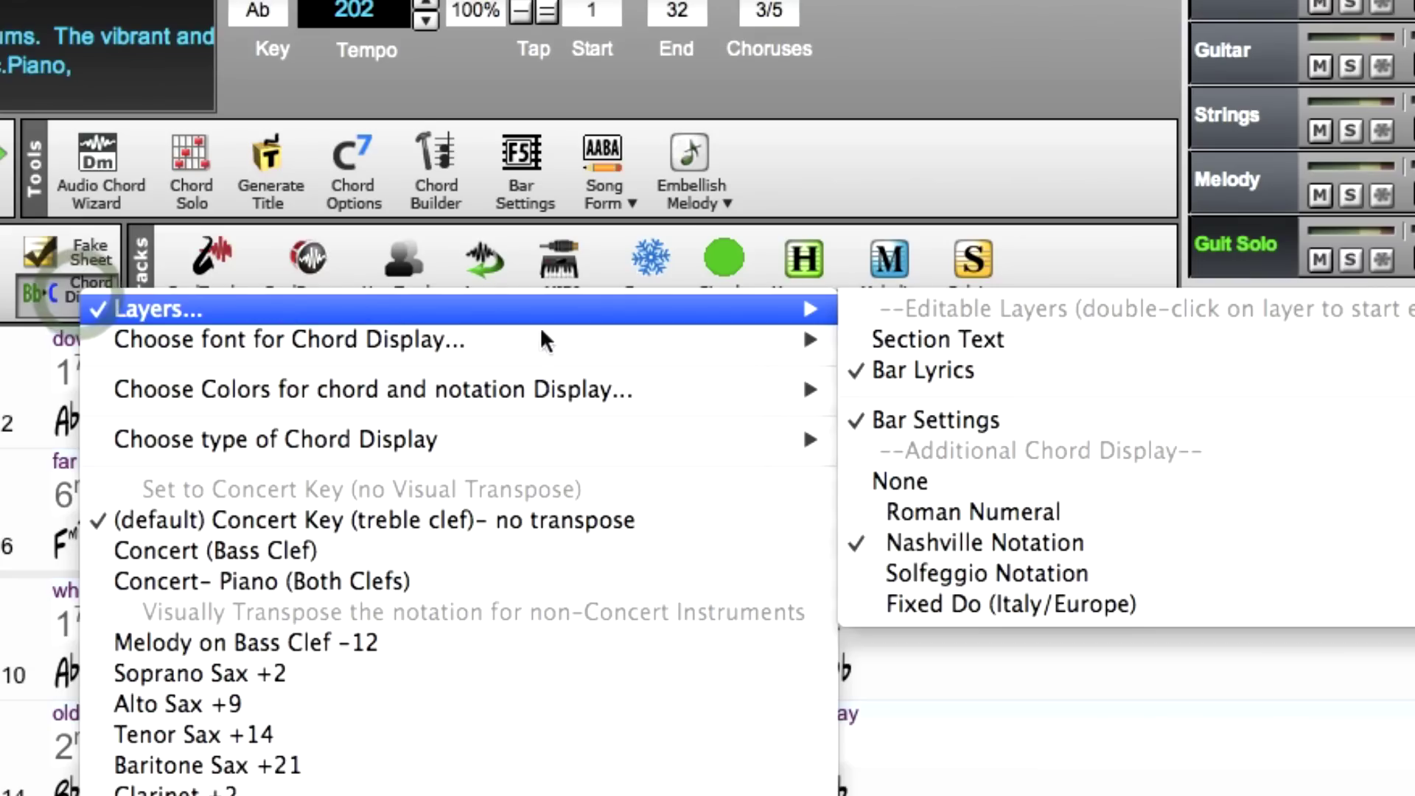
# Hide the Bar Settings layer and toggle the Nashville Notation layer of the chord display.
pyautogui.click(939, 422)
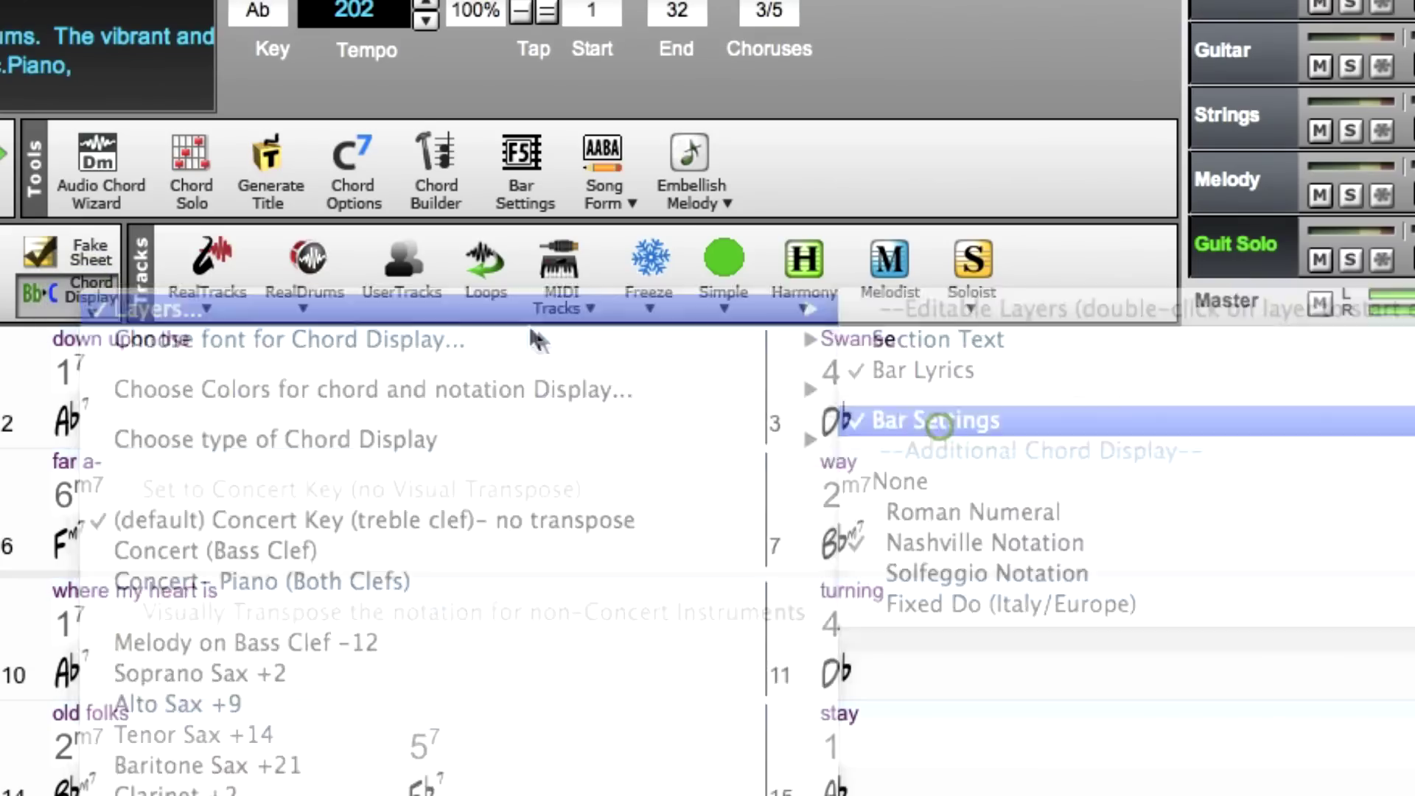
pyautogui.click(96, 292)
pyautogui.moveTo(833, 302)
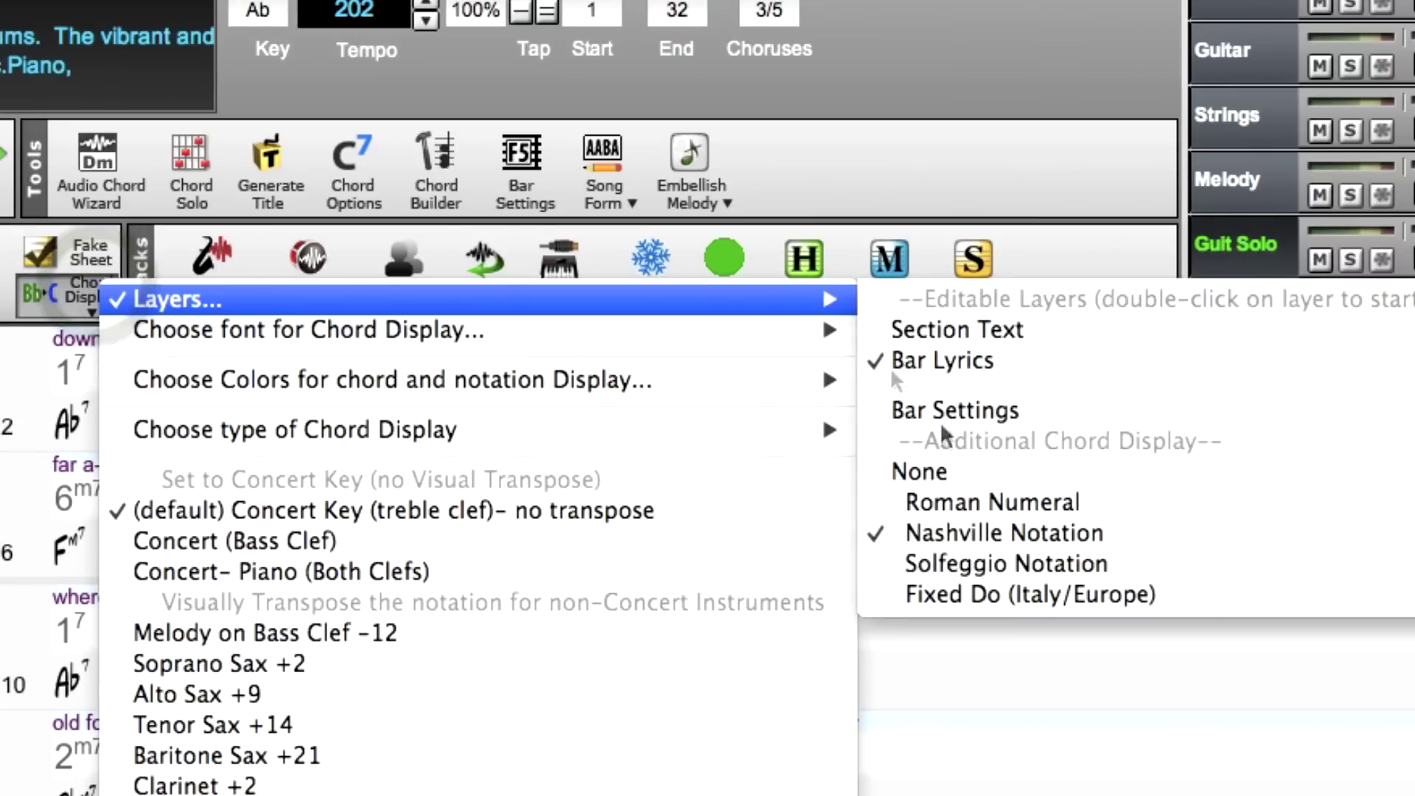
pyautogui.click(965, 532)
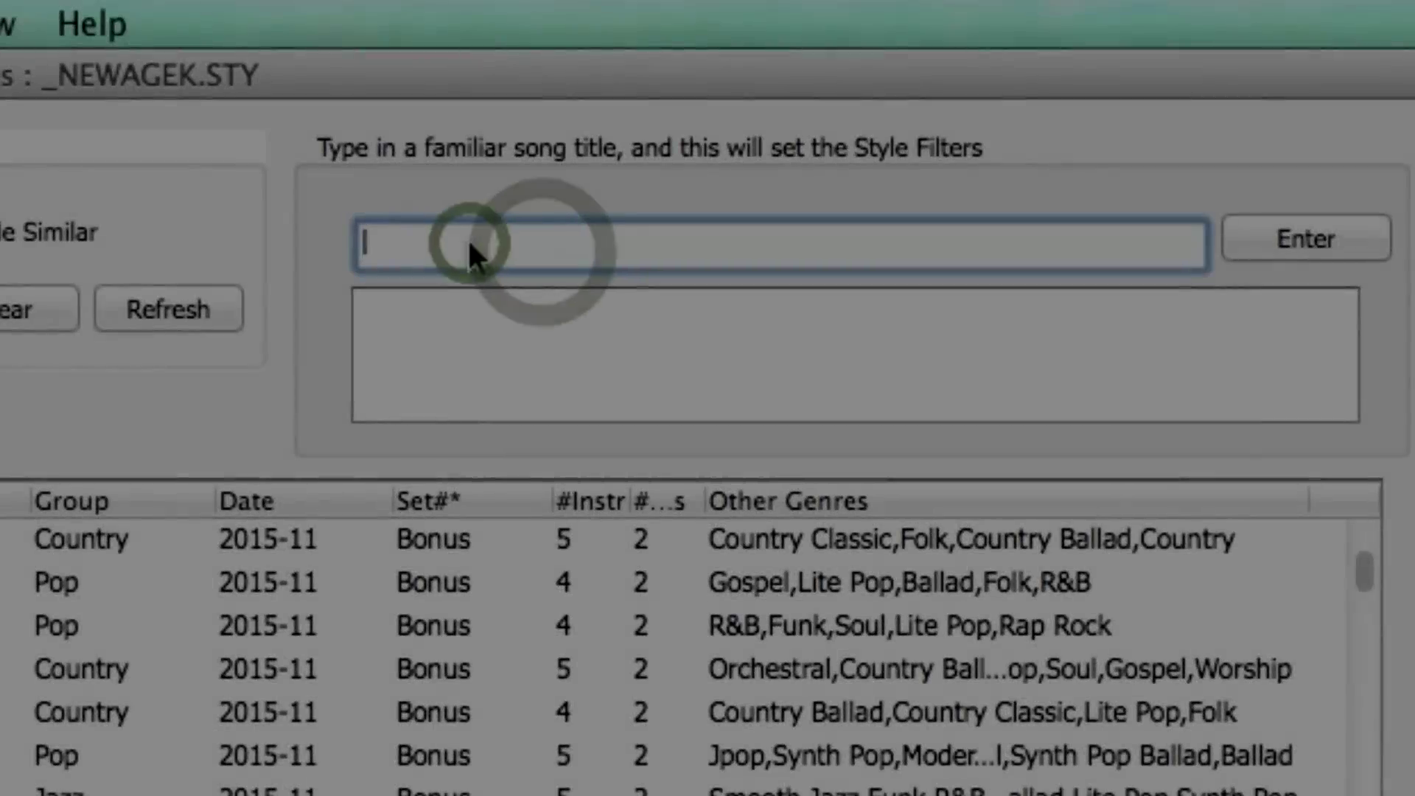
# Search the StylePicker for the song title "amazing g", choose the American Trad Amazing Grace and load the Waltz Fingerpicking Duo style.
pyautogui.write('amazing g')
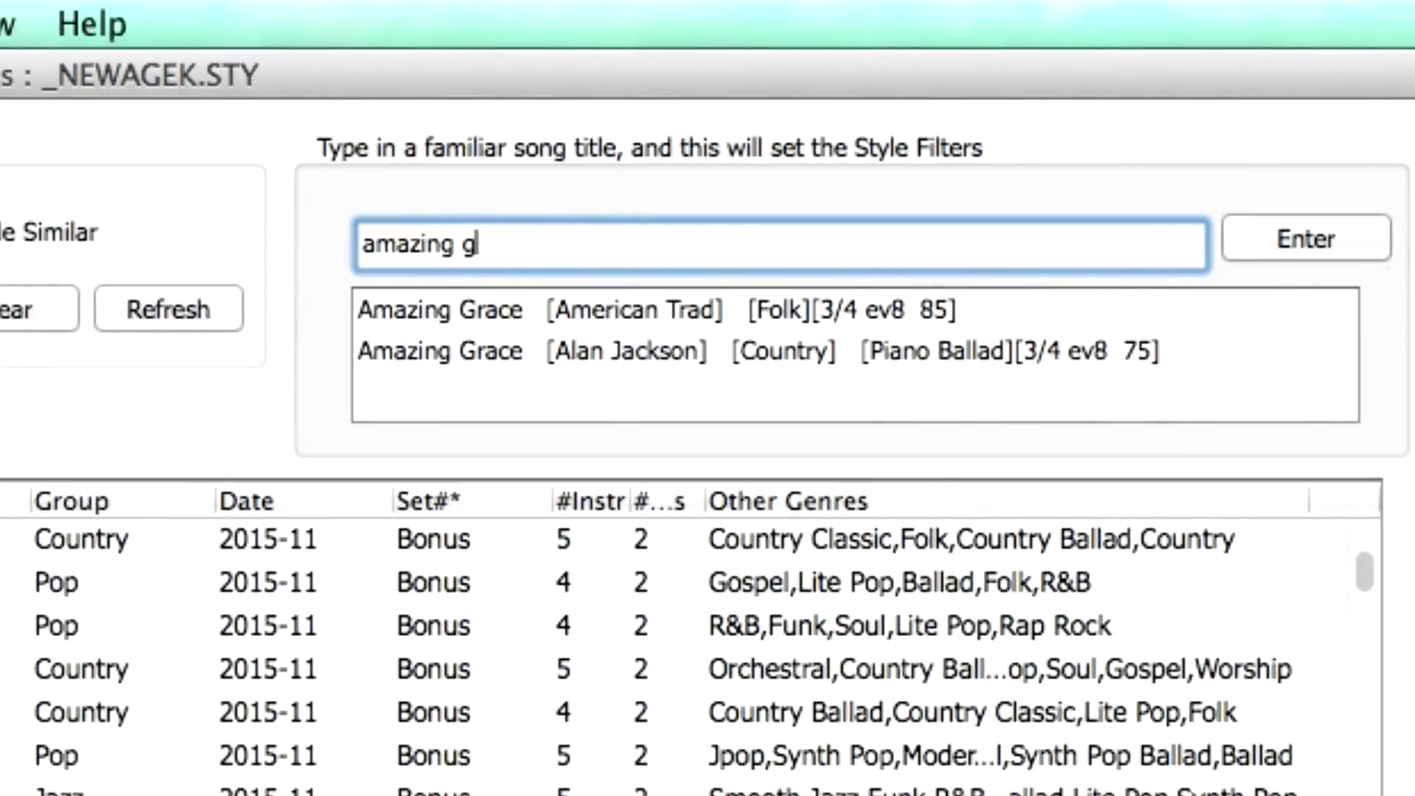
pyautogui.click(547, 315)
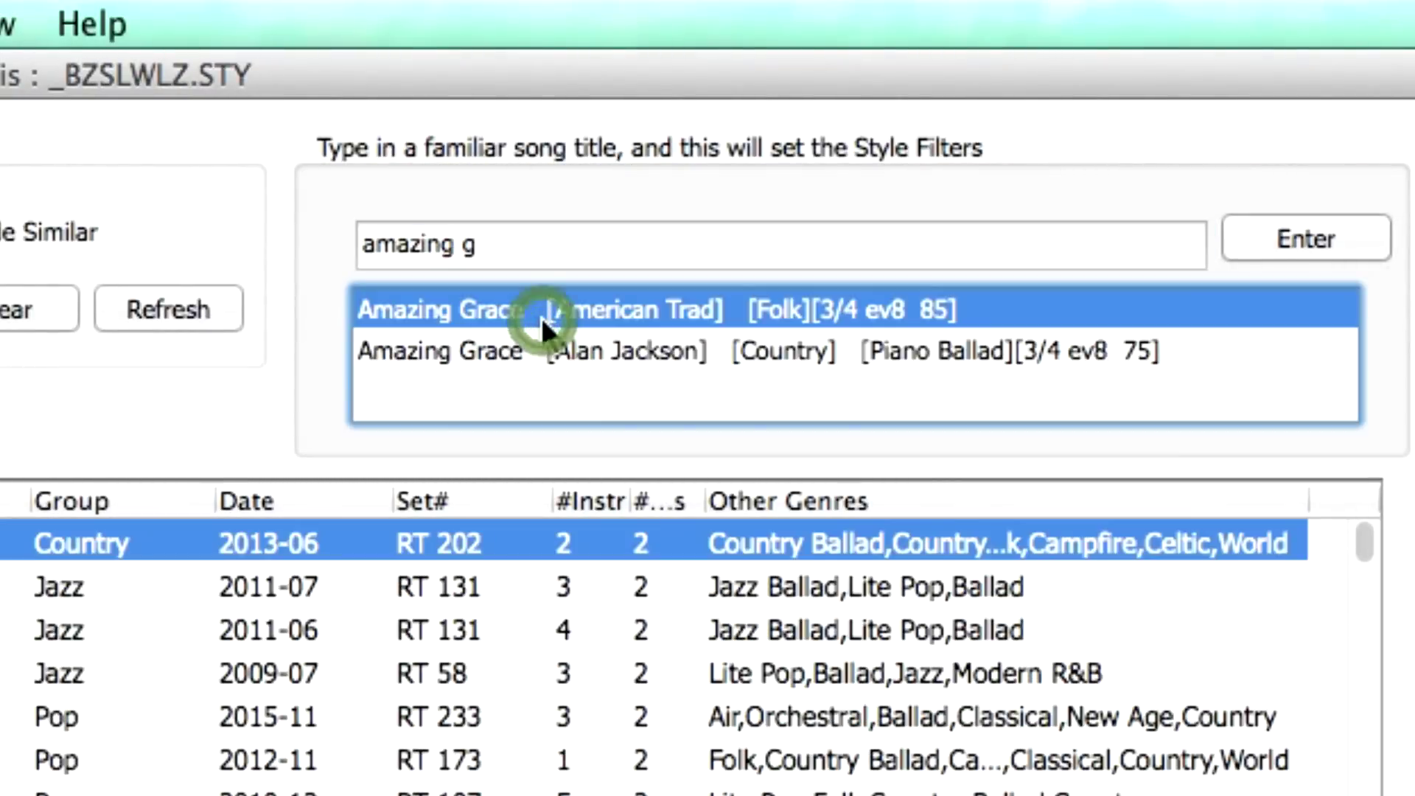
pyautogui.click(823, 204)
pyautogui.doubleClick(848, 208)
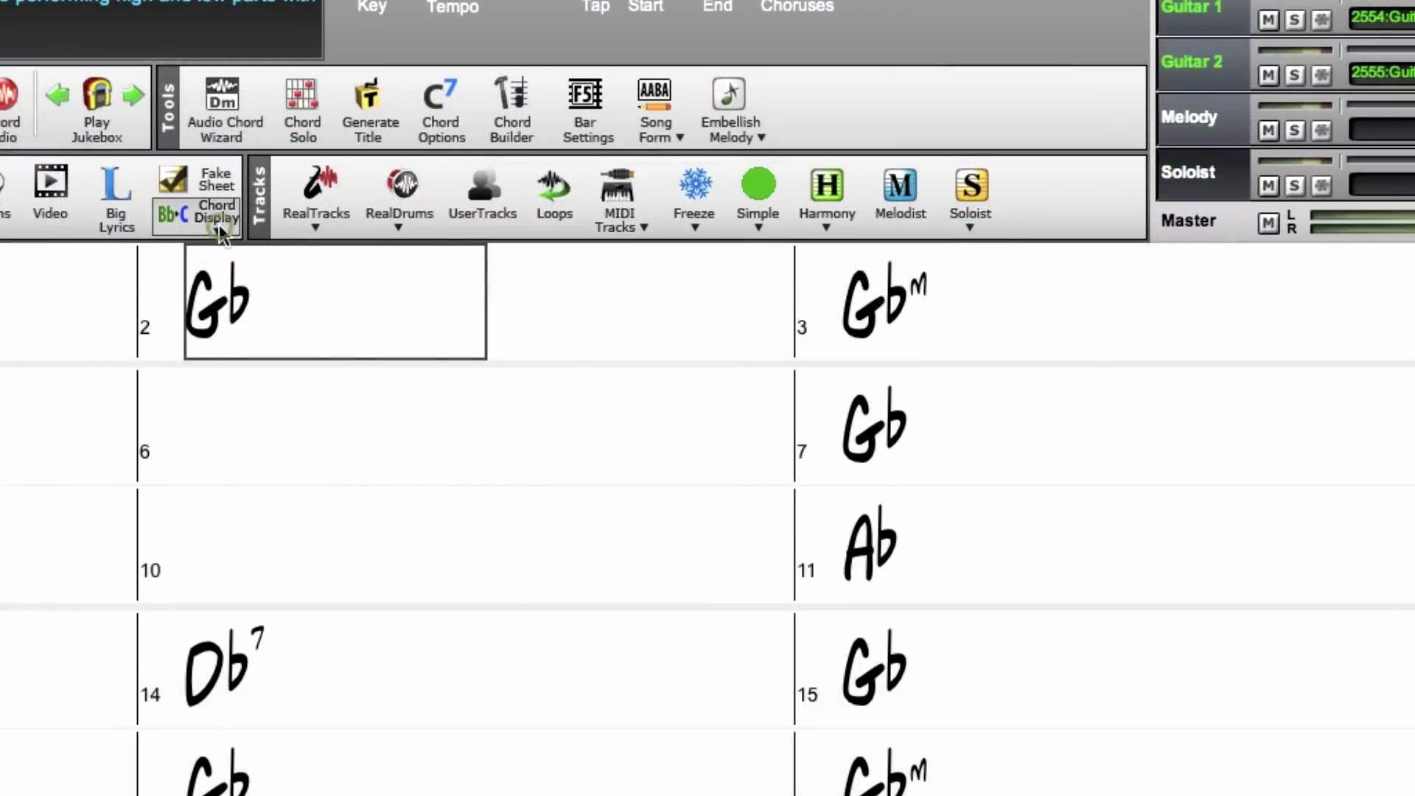
# Show the Bar Lyrics layer for Amazing Grace and select bars 7, 11 and 3 of the chord sheet in turn.
pyautogui.click(393, 276)
pyautogui.moveTo(390, 233)
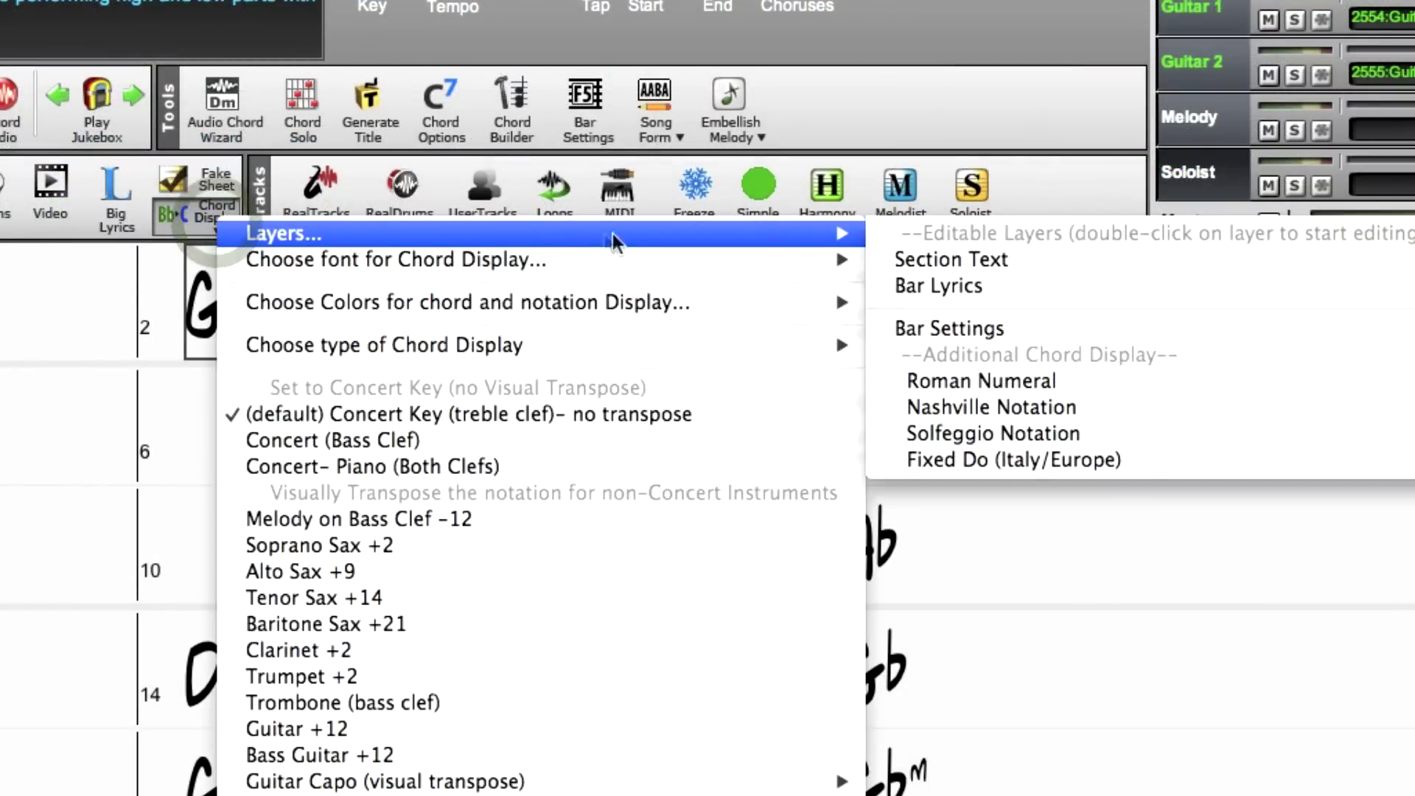
pyautogui.click(944, 286)
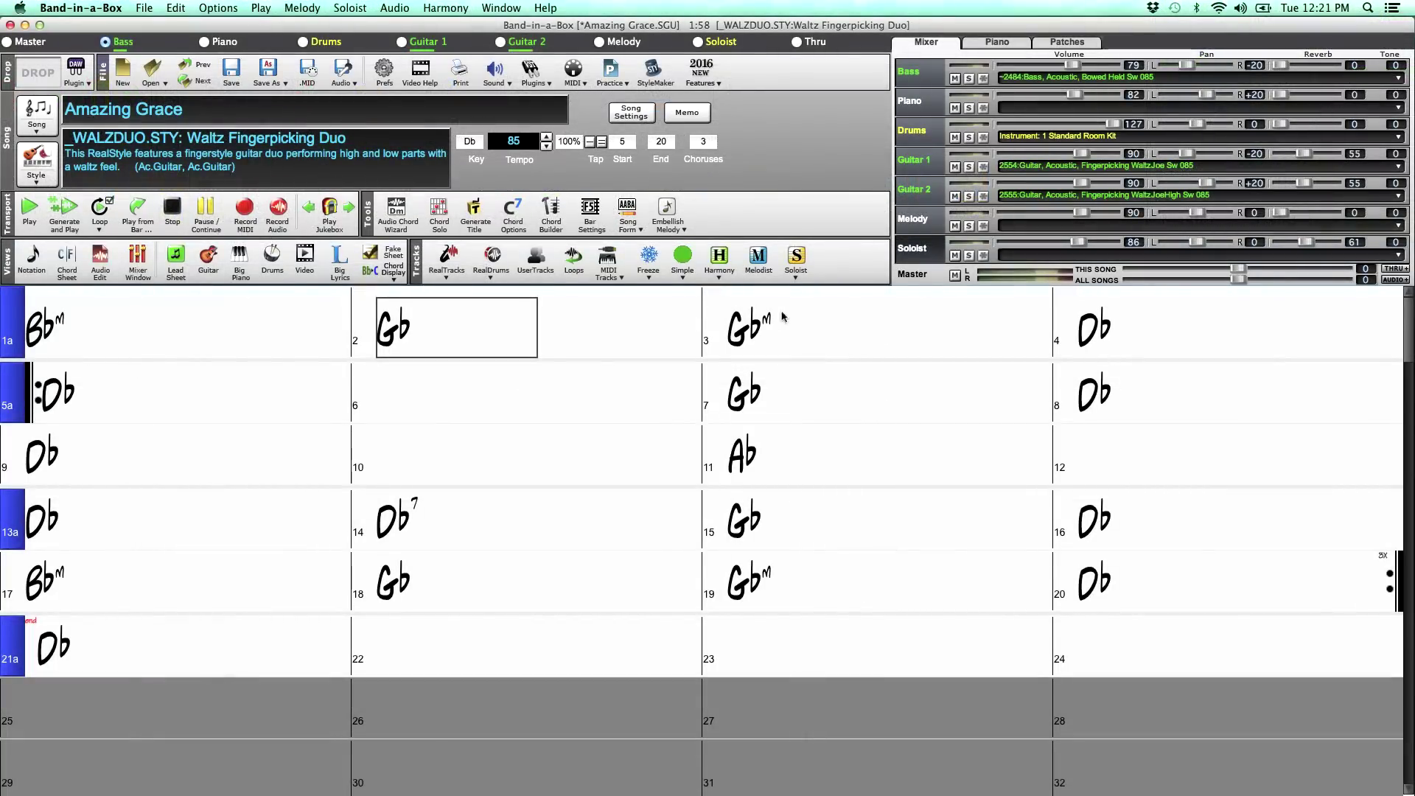
pyautogui.click(795, 400)
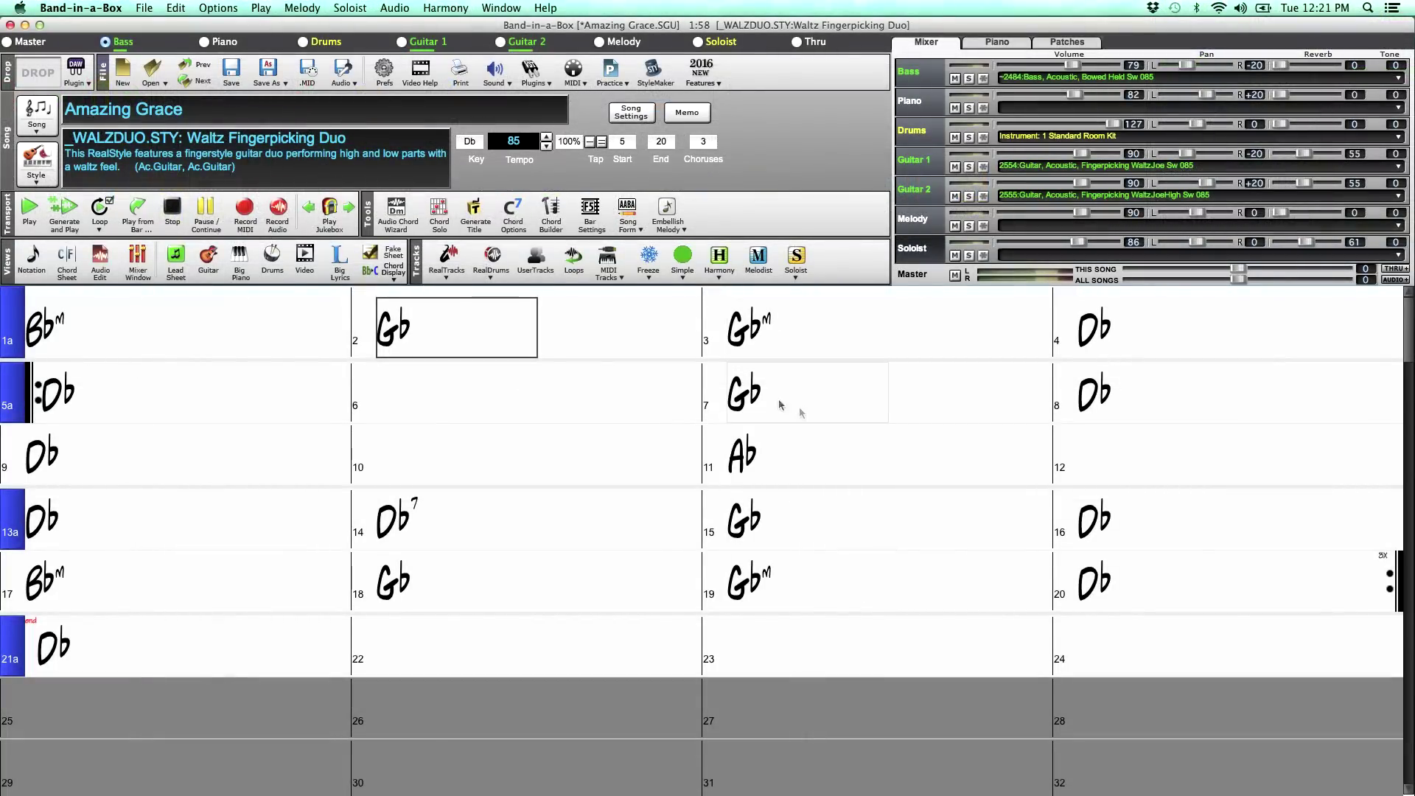
pyautogui.click(793, 462)
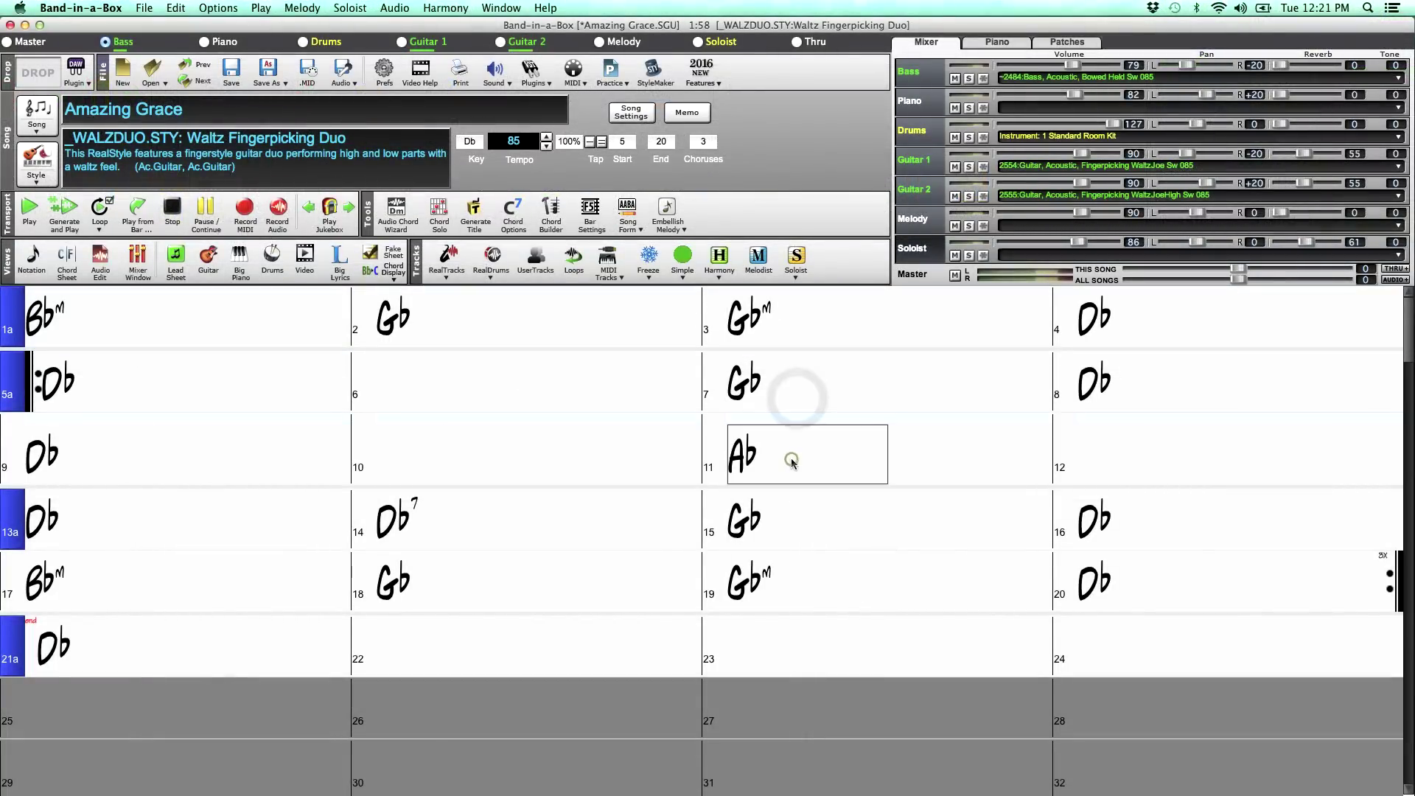
pyautogui.click(802, 382)
pyautogui.click(818, 311)
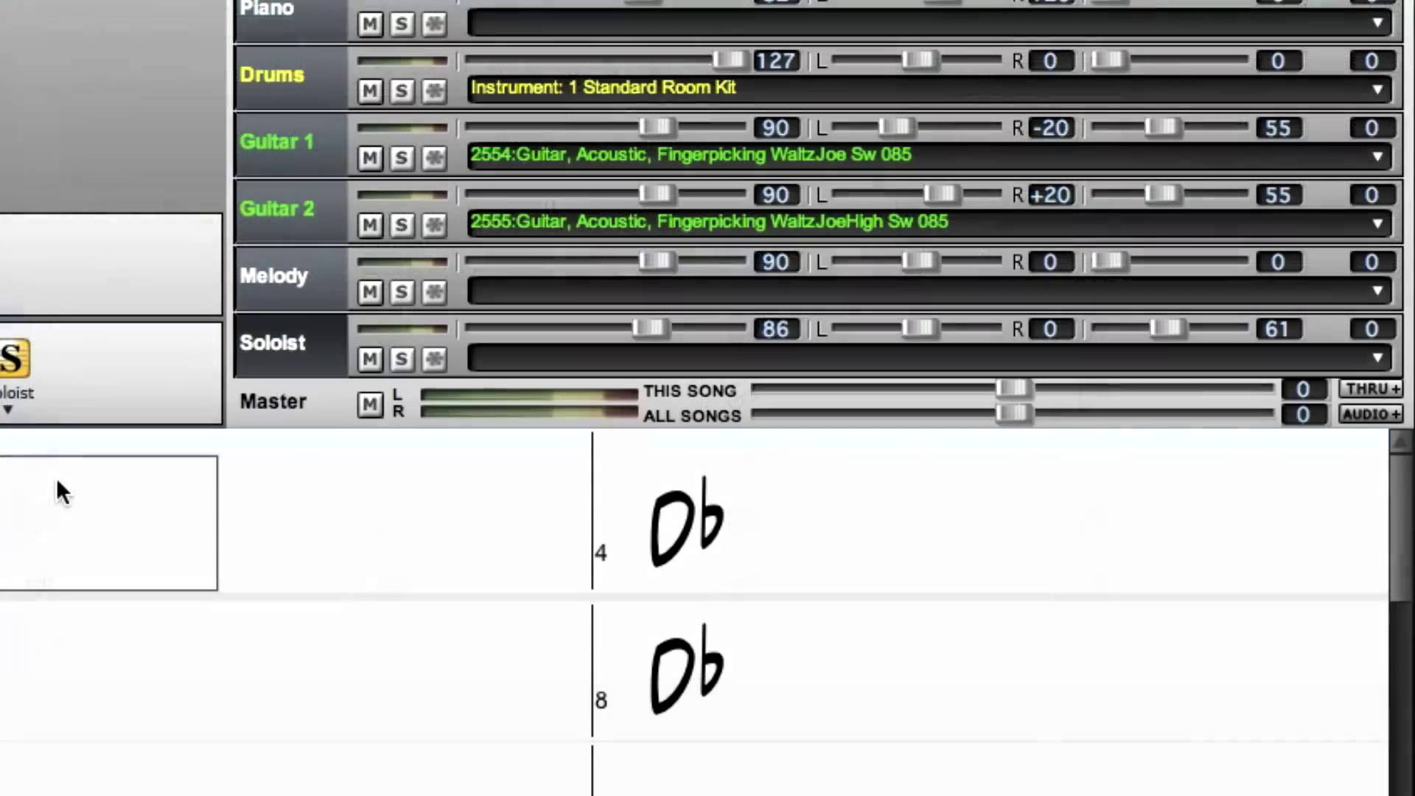
# Enter the bar lyrics "A-" in bar 4, "once was lost" from bar 13 and "but now was found" in bar 15.
pyautogui.click(738, 443)
pyautogui.write('A-')
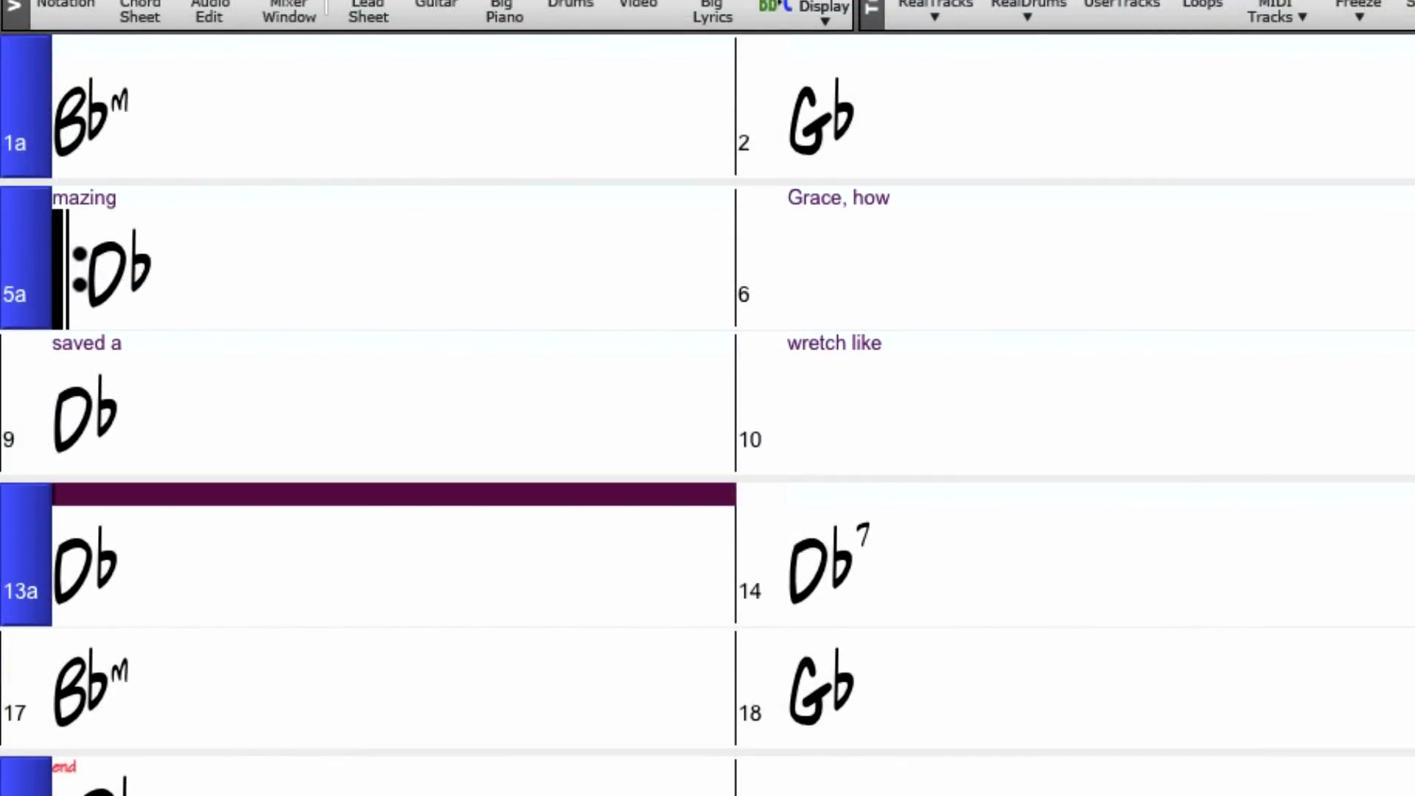
pyautogui.write('once was lost')
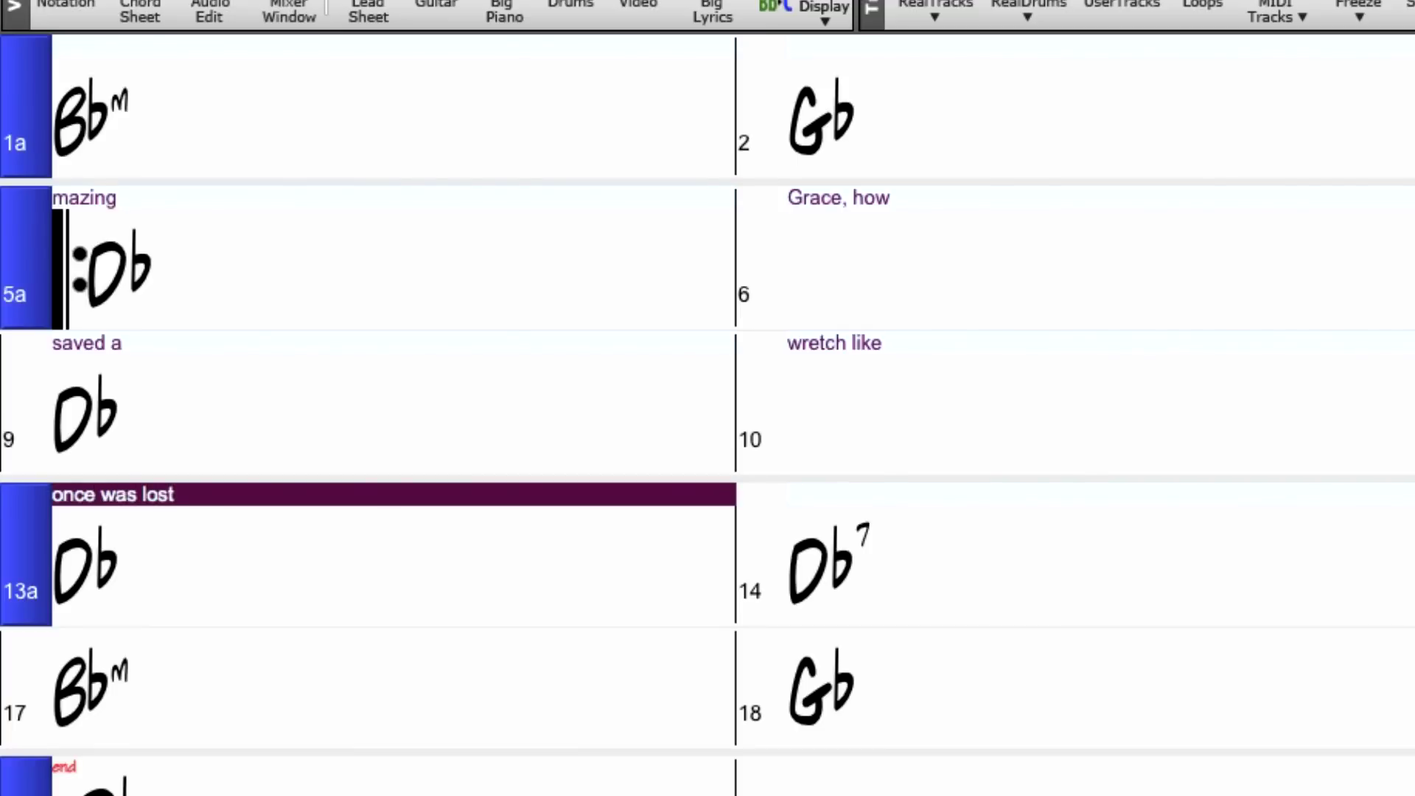
pyautogui.press('Tab')
pyautogui.write('but now was found')
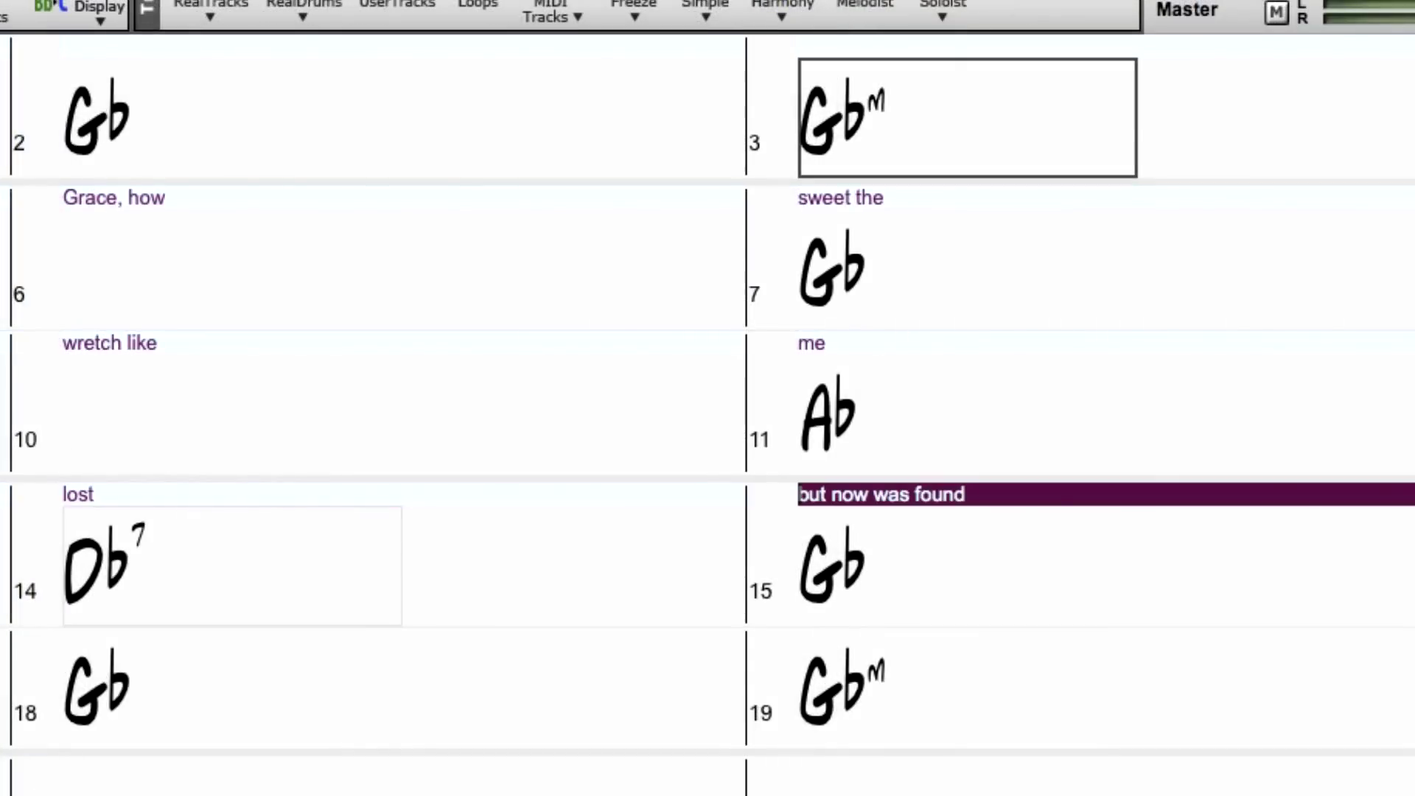
pyautogui.press('BackSpace')
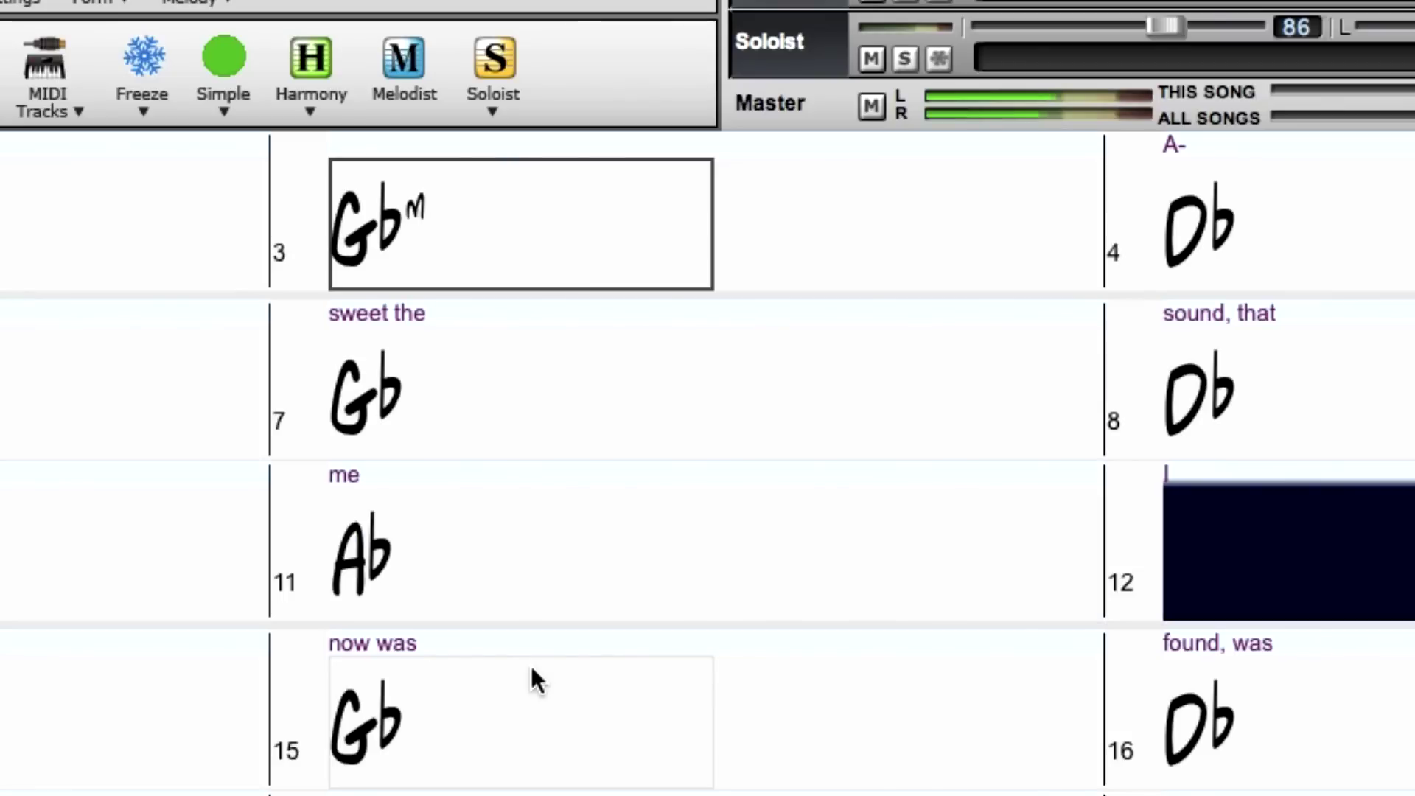
# Replace "was" with "am found" in the lyric of bar 15.
pyautogui.click(504, 640)
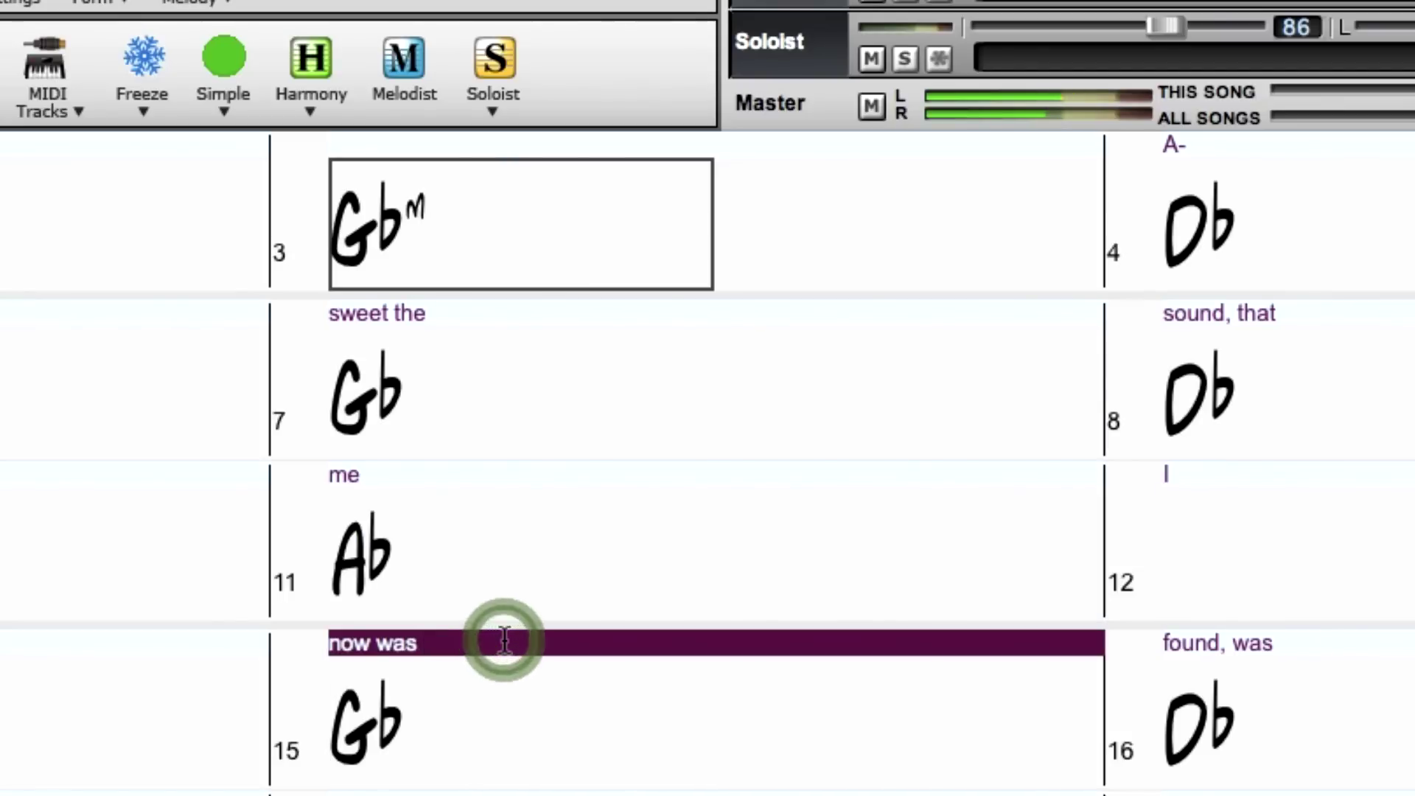
pyautogui.press('BackSpace')
pyautogui.press('BackSpace')
pyautogui.press('BackSpace')
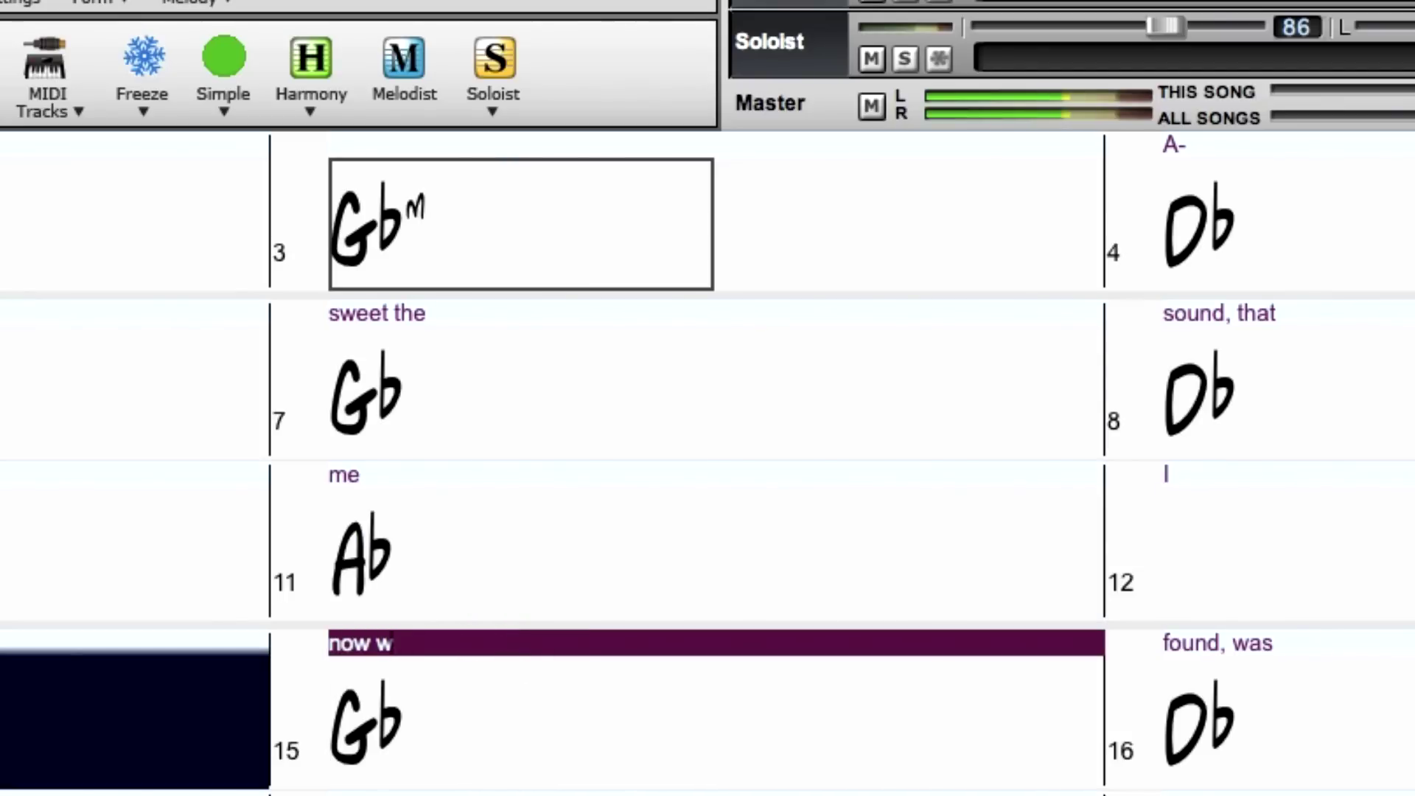
pyautogui.write('am found')
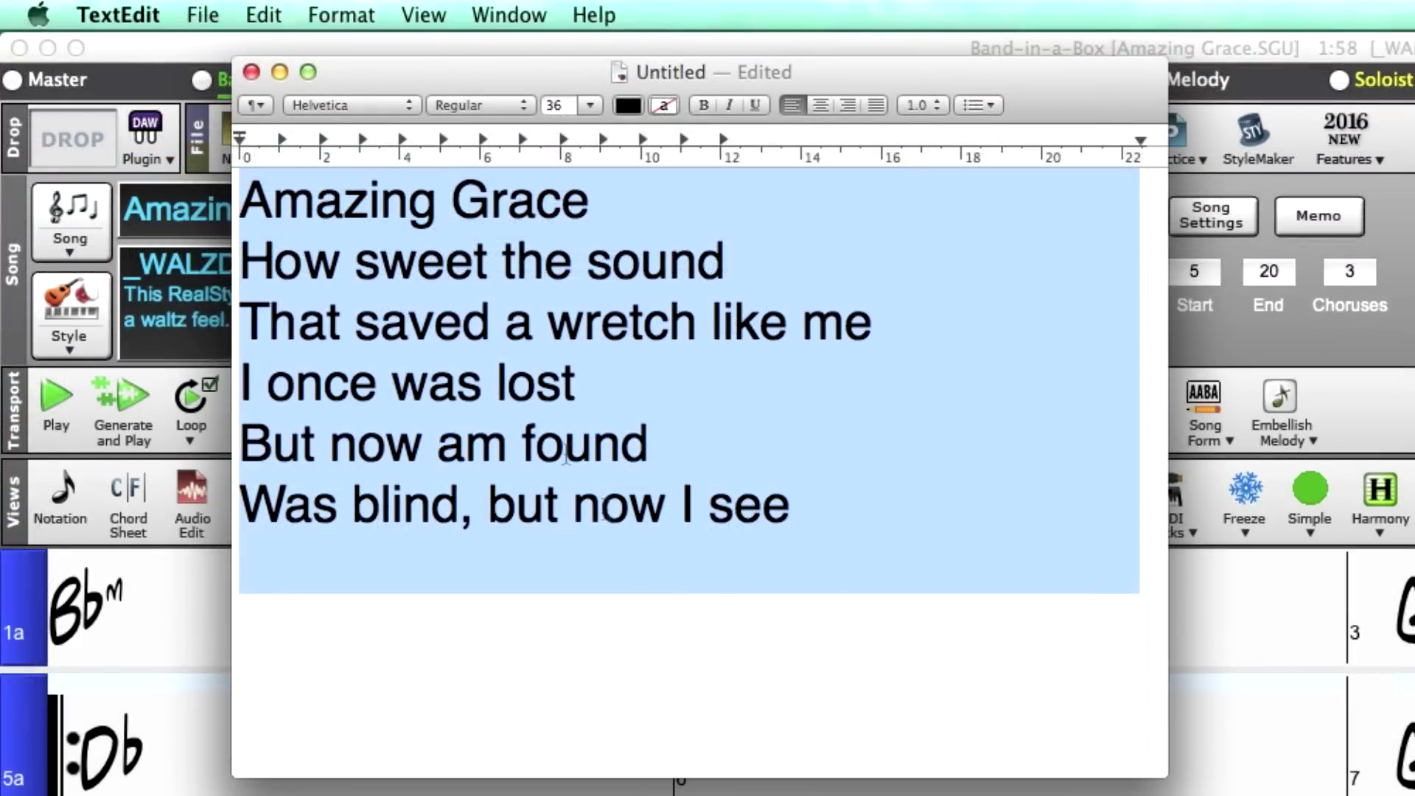
# Copy the selected Amazing Grace lyrics in TextEdit and paste them into the bar 5 lyric in Band-in-a-Box.
pyautogui.click(259, 15)
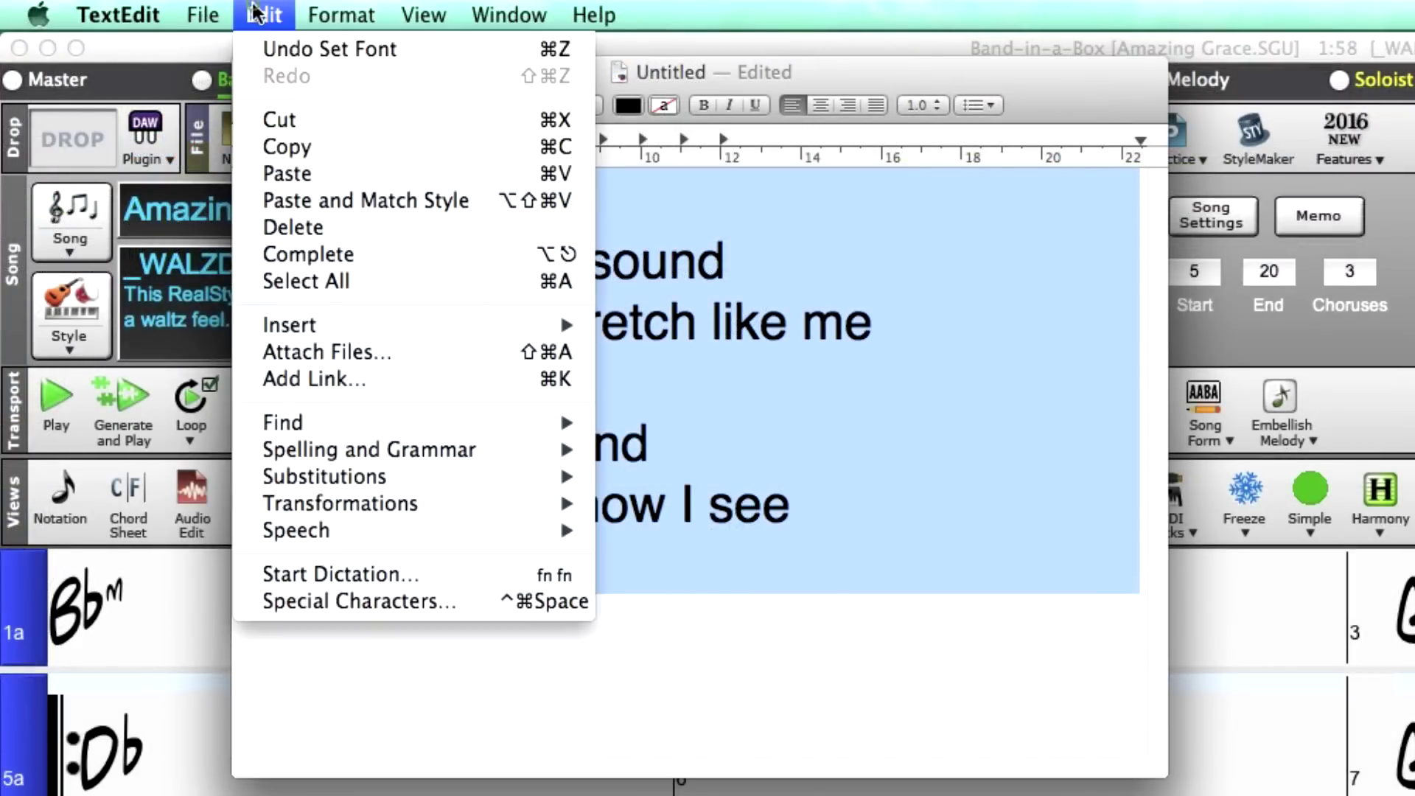
pyautogui.click(311, 144)
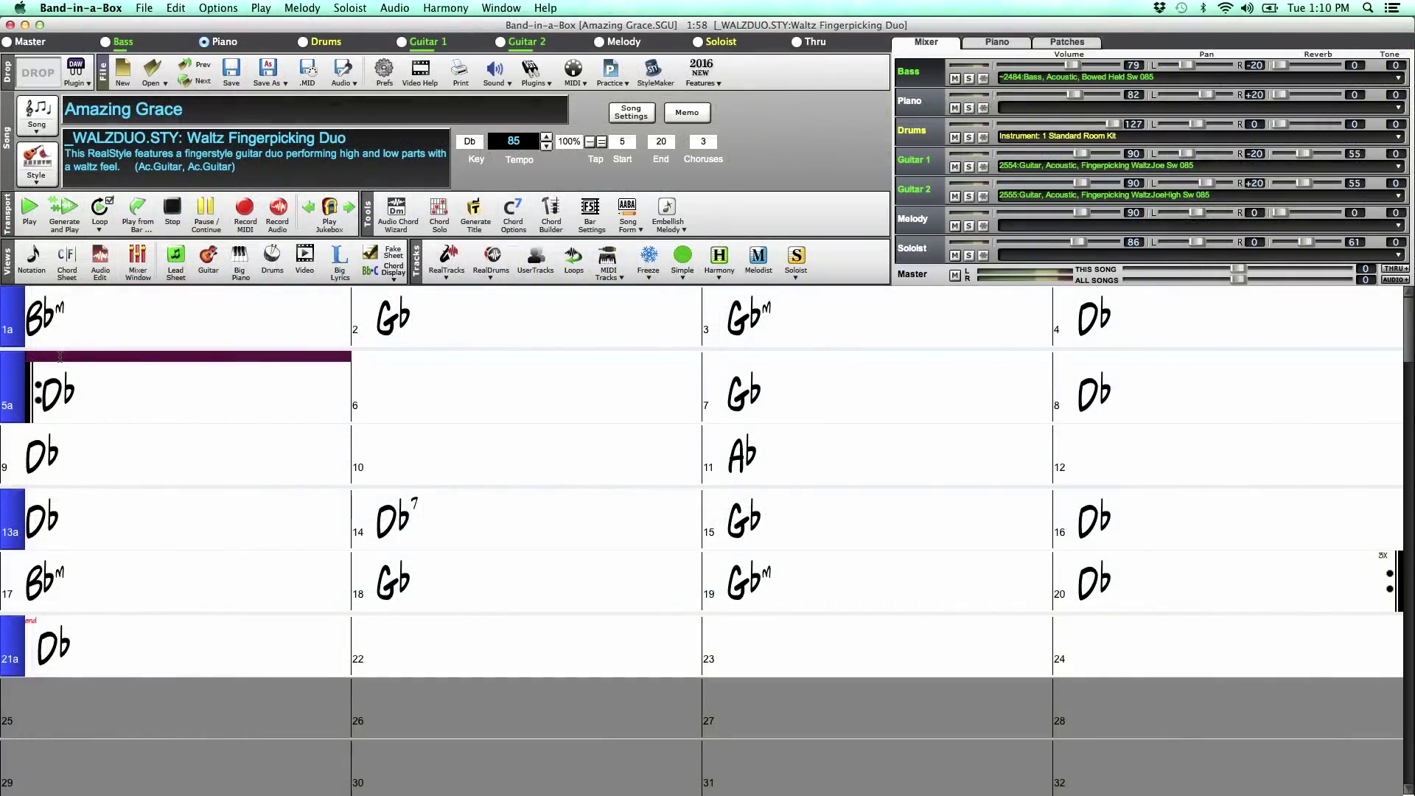
pyautogui.press('super+v')
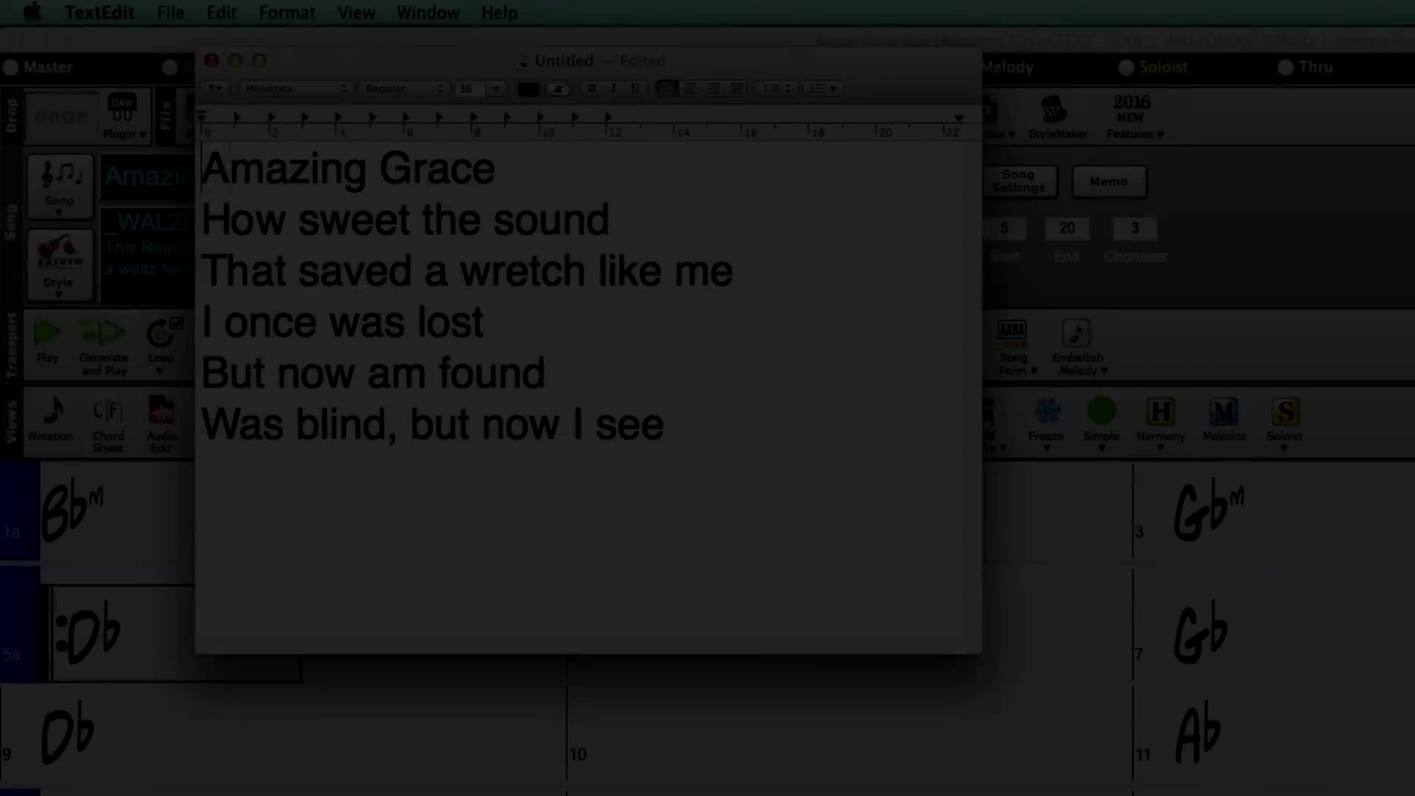
# Split the first lyric line in TextEdit into "A", "mazing" and "Grace" on separate lines.
pyautogui.press('Return')
pyautogui.press('Right')
pyautogui.press('Right')
pyautogui.press('Right')
pyautogui.press('Right')
pyautogui.press('Right')
pyautogui.press('Right')
pyautogui.press('Right')
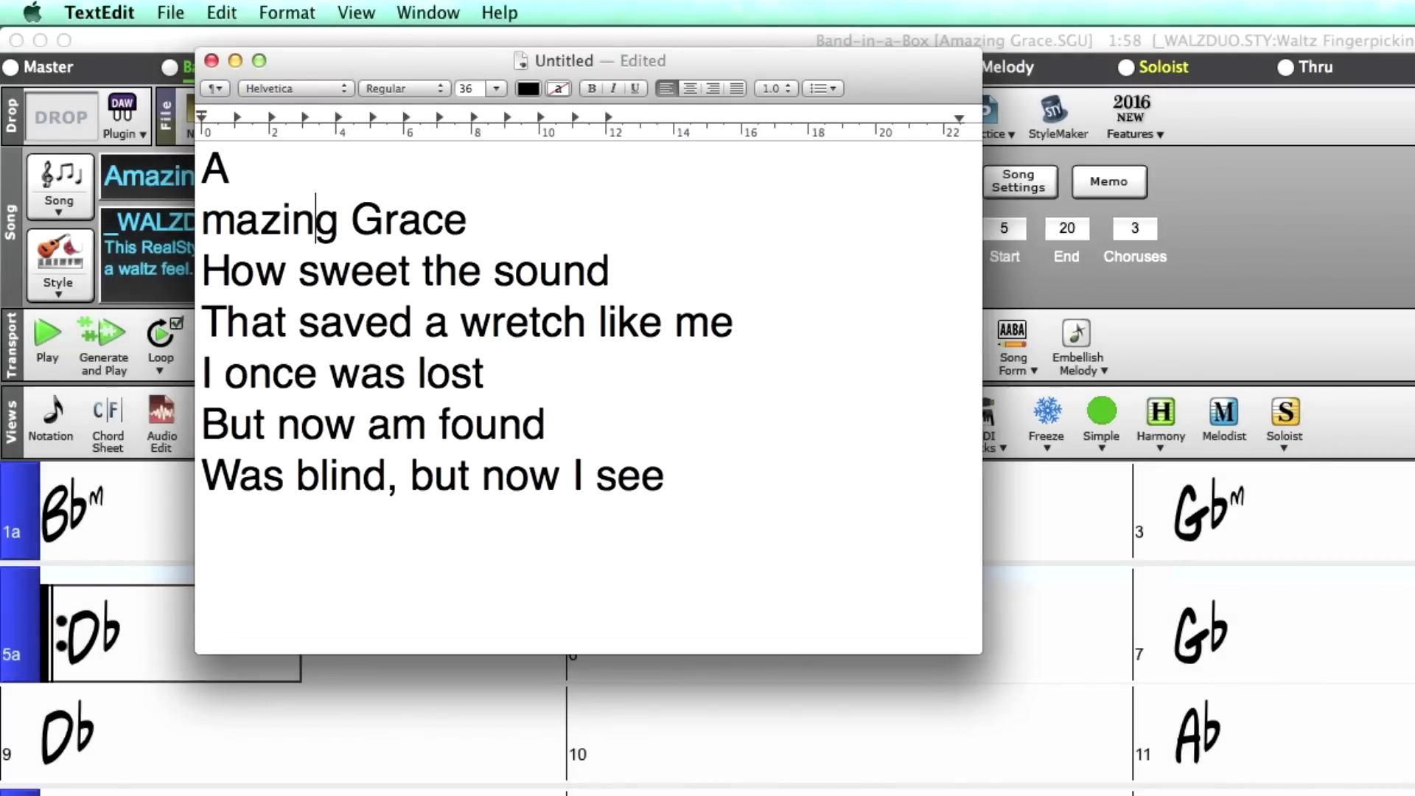
pyautogui.press('Return')
# Join the following line to "Grace" with a comma, break it after "Grace, How", and put the closing "see" on its own line.
pyautogui.press('Right')
pyautogui.press('Right')
pyautogui.press('Right')
pyautogui.press('Right')
pyautogui.press('Down')
pyautogui.press('Left')
pyautogui.press('Left')
pyautogui.press('Left')
pyautogui.press('Left')
pyautogui.press('BackSpace')
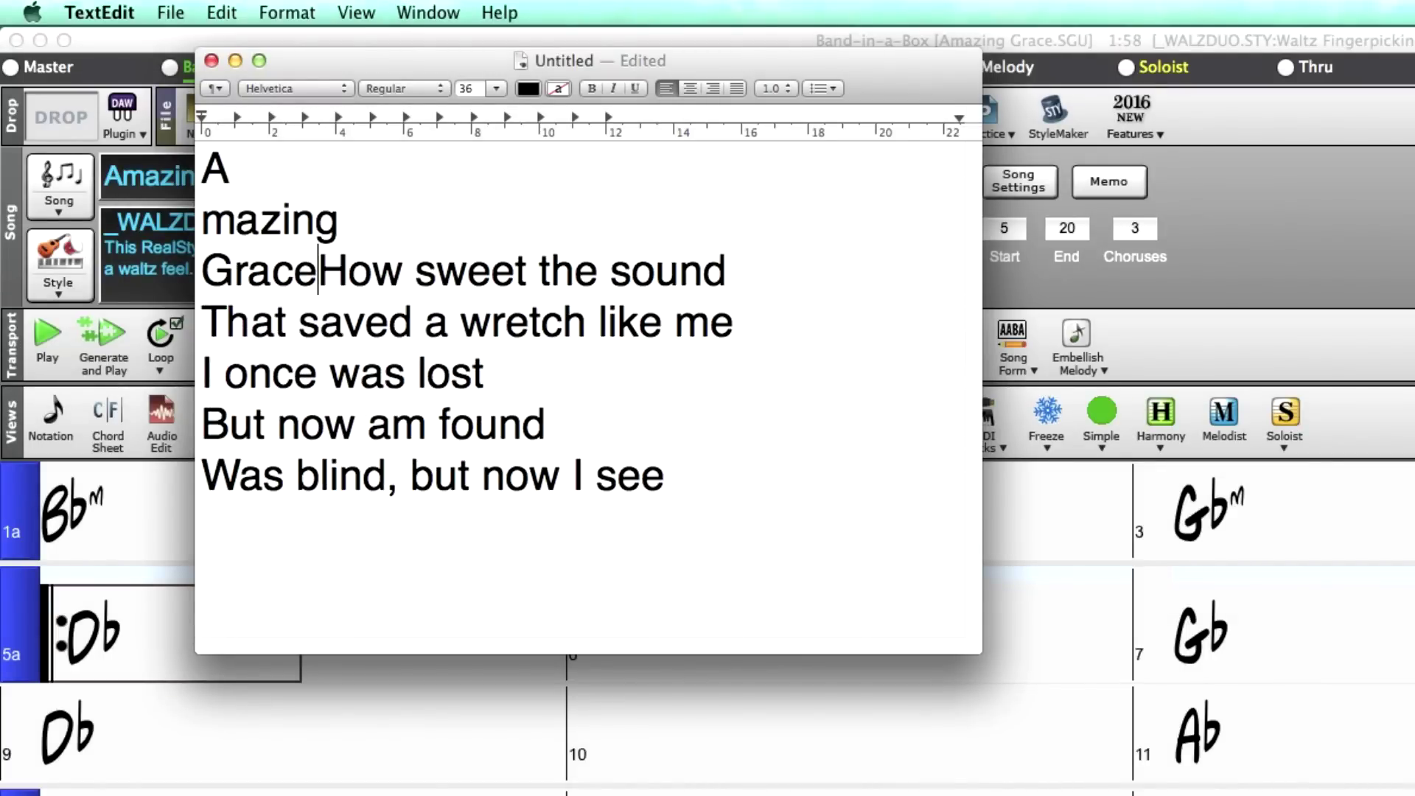
pyautogui.write(',')
pyautogui.press('Right')
pyautogui.press('Right')
pyautogui.press('Right')
pyautogui.press('Right')
pyautogui.press('Return')
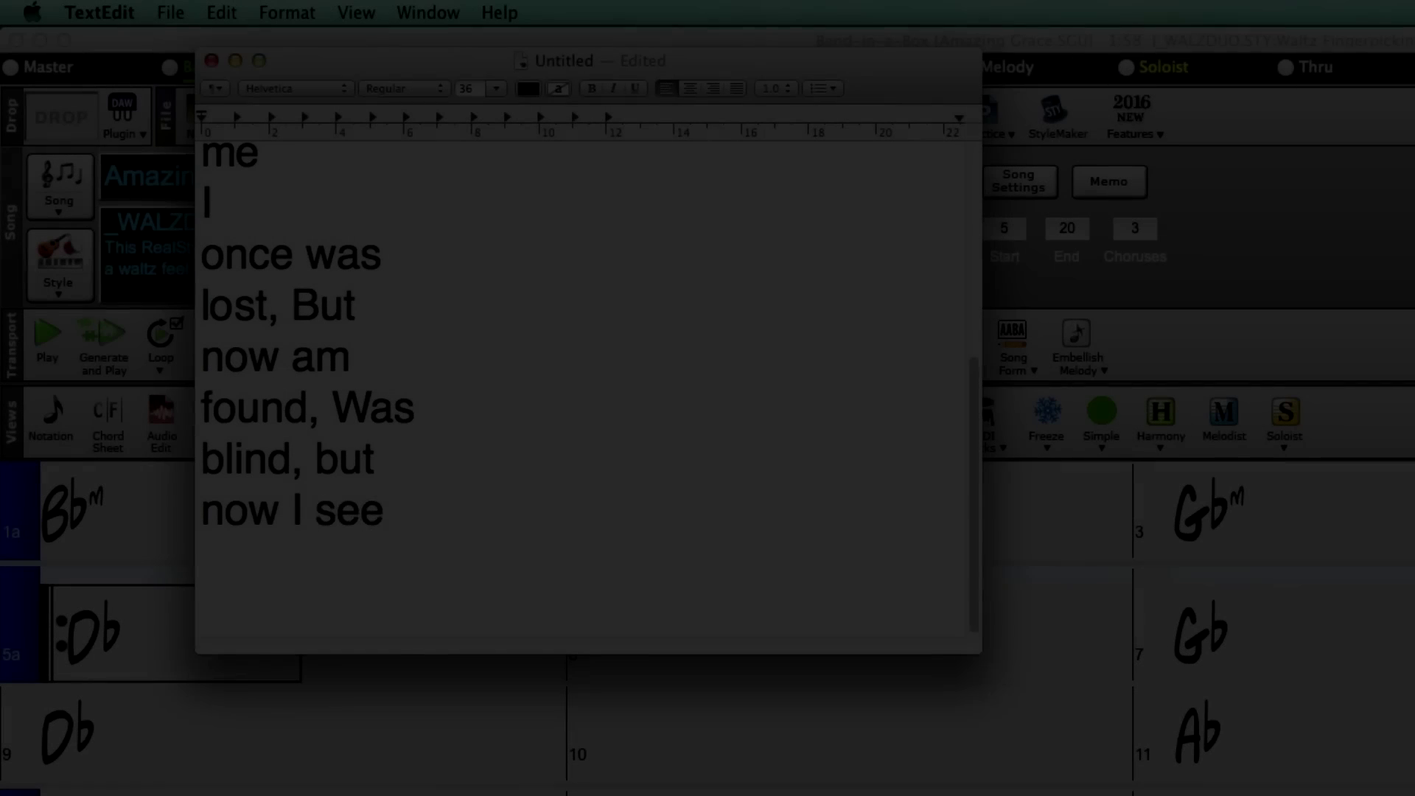
pyautogui.press('Return')
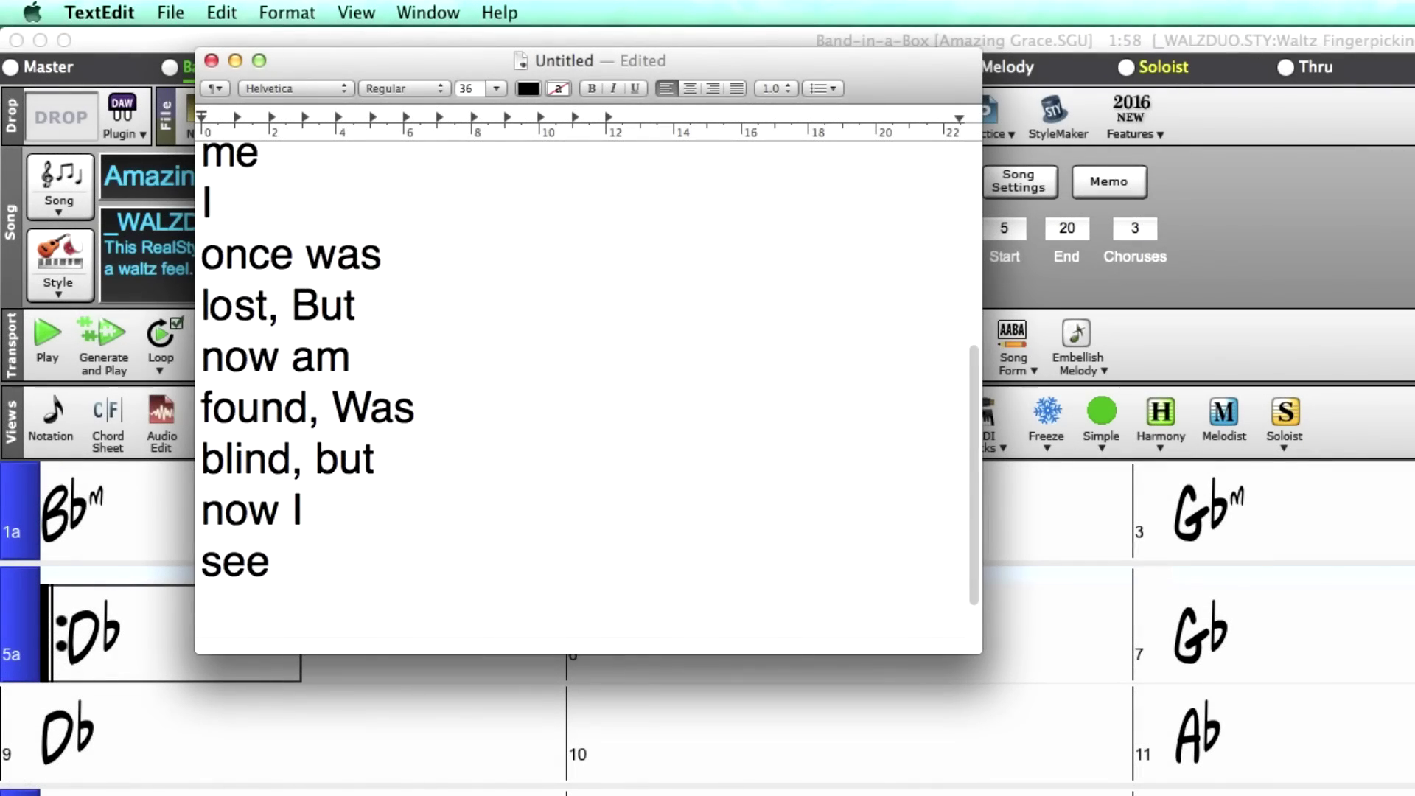
# Copy all the split lyrics in TextEdit and paste them into the bar lyrics in Band-in-a-Box from bar 4.
pyautogui.press('super+a')
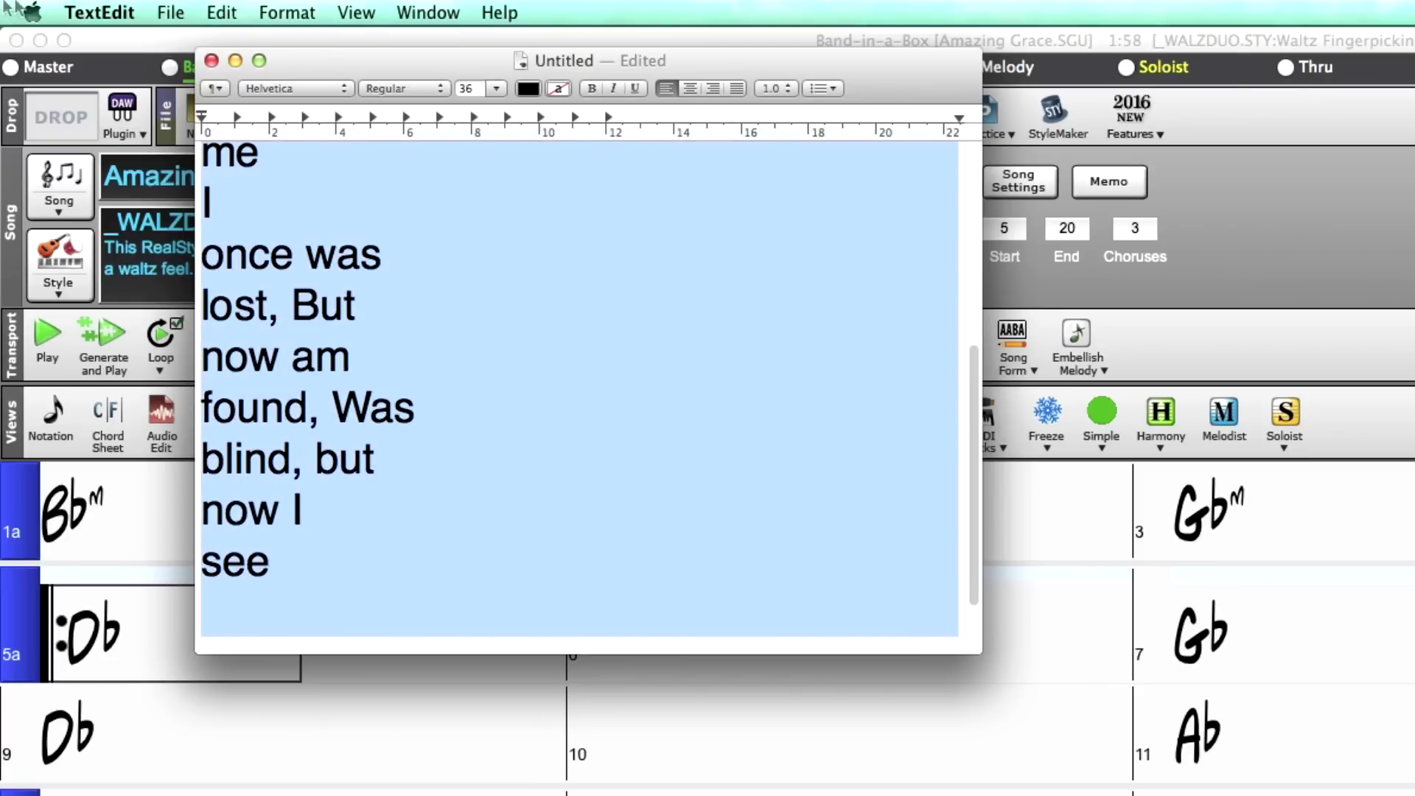
pyautogui.click(234, 13)
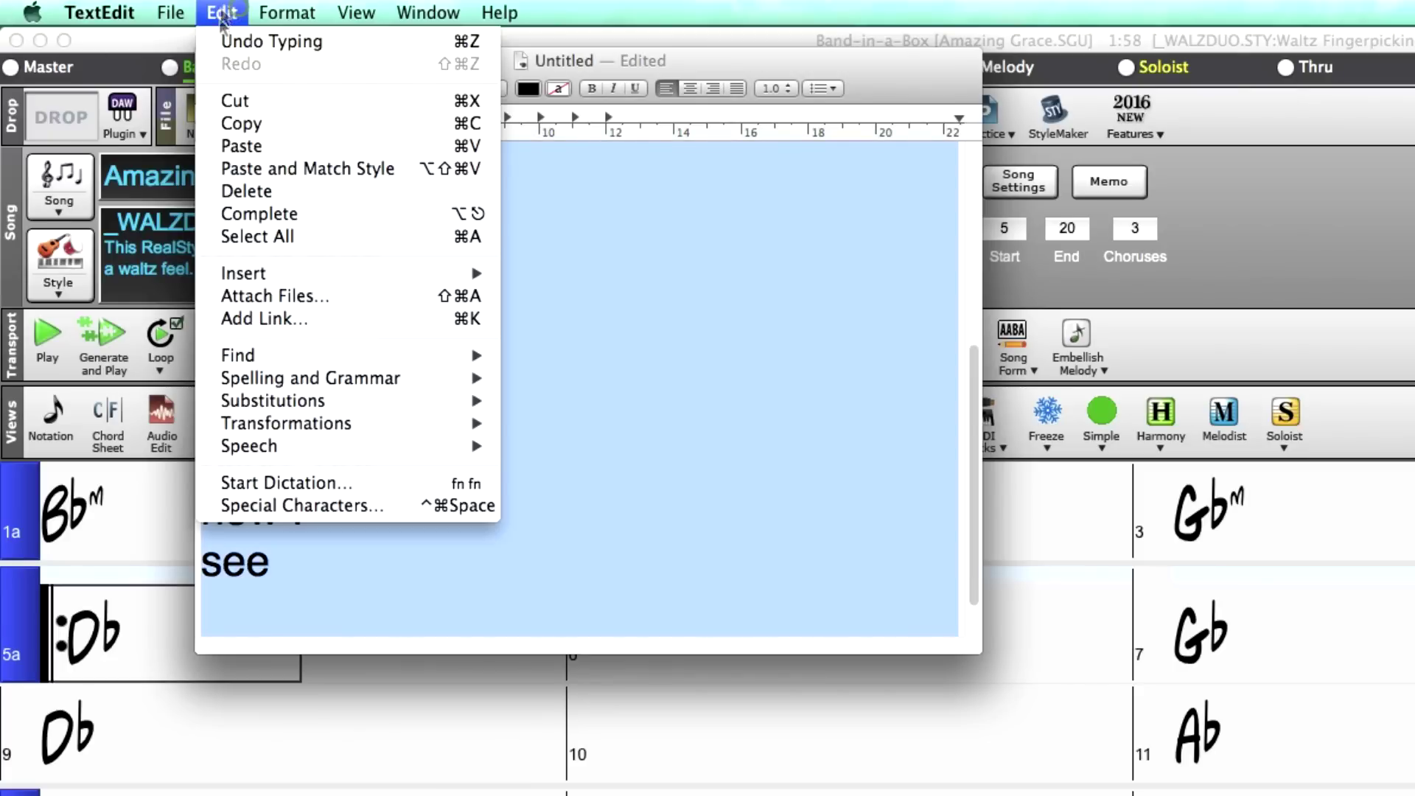
pyautogui.click(242, 123)
pyautogui.click(136, 621)
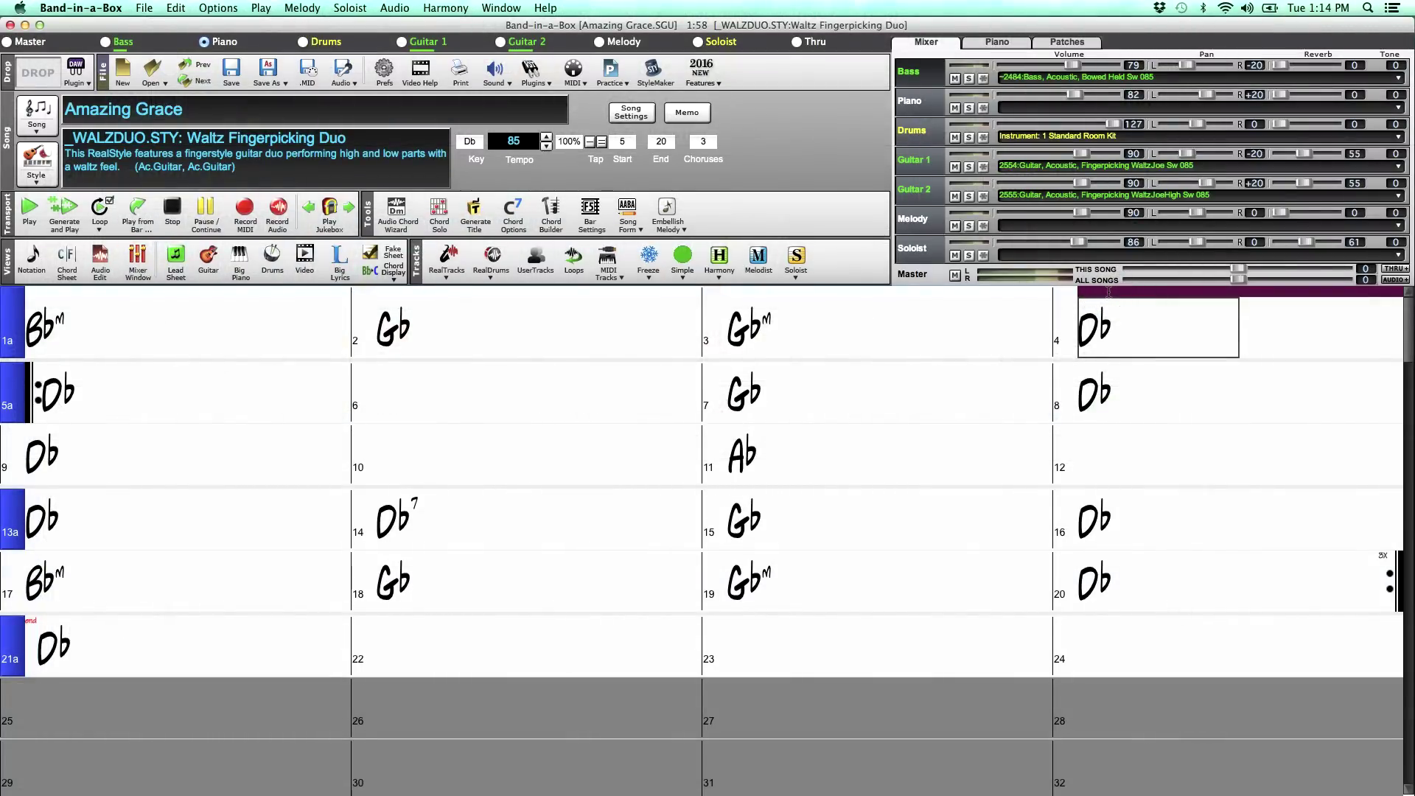
pyautogui.press('super+v')
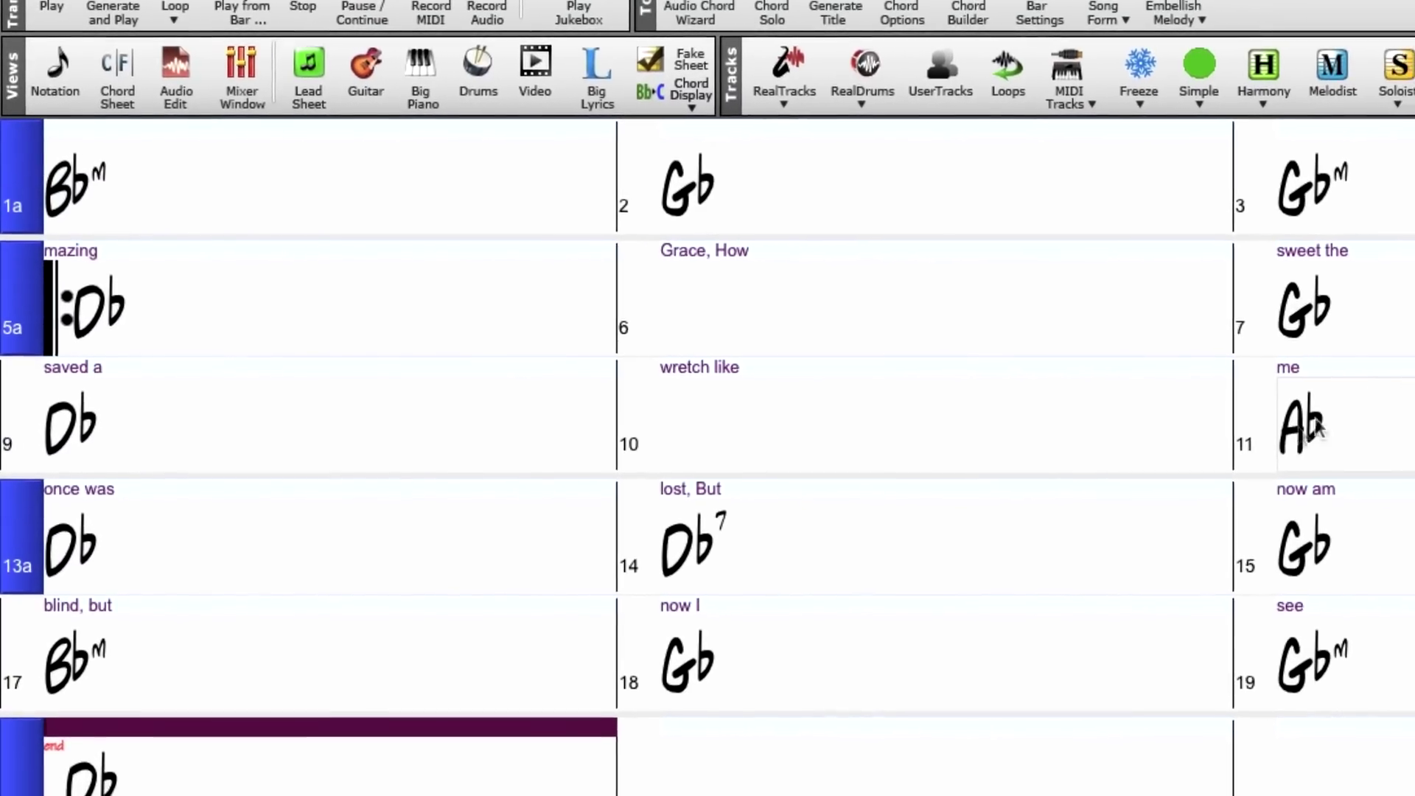
# Enter the section text "intro" at bar 1 and "song starts..." at bar 5.
pyautogui.click(314, 134)
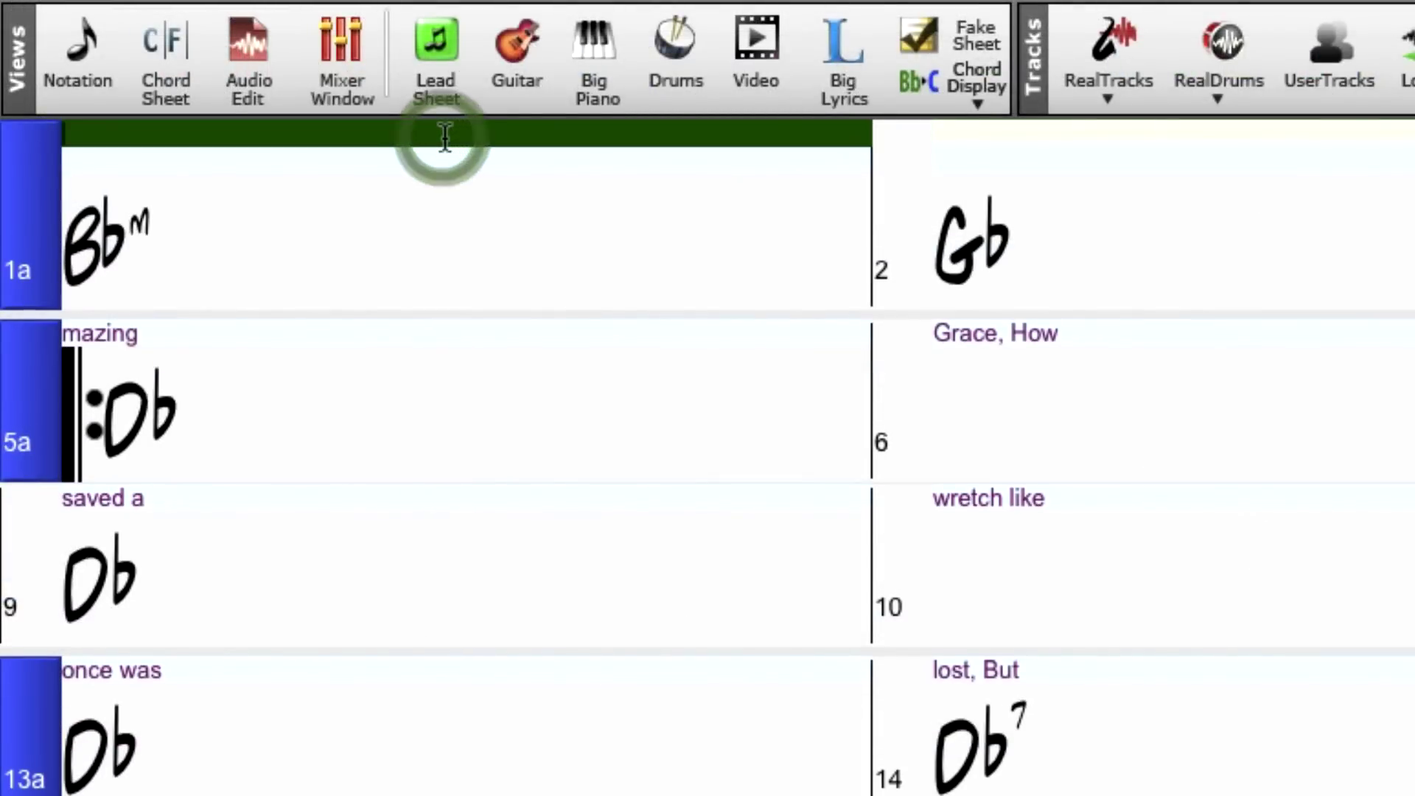
pyautogui.write('intro')
pyautogui.press('Tab')
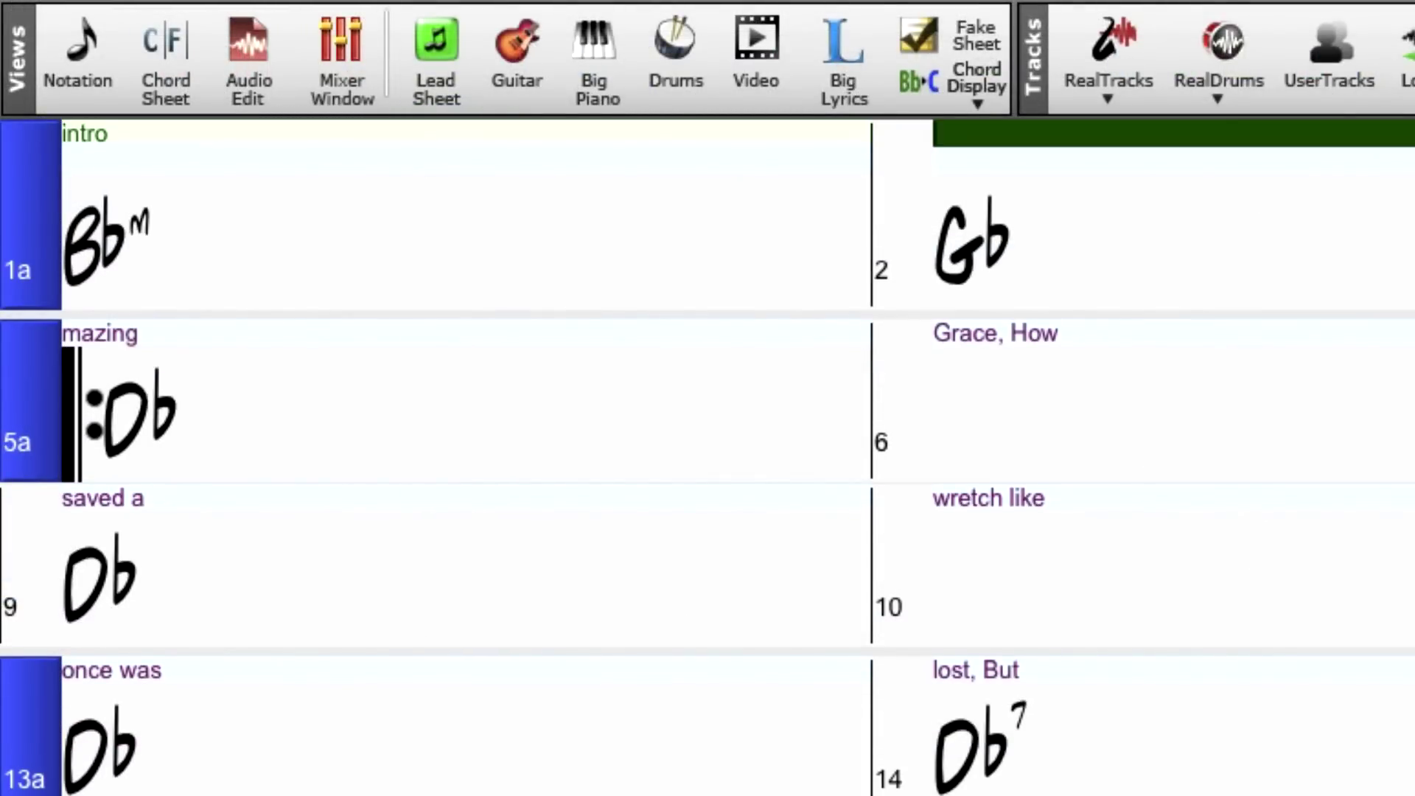
pyautogui.click(442, 329)
pyautogui.write('song star')
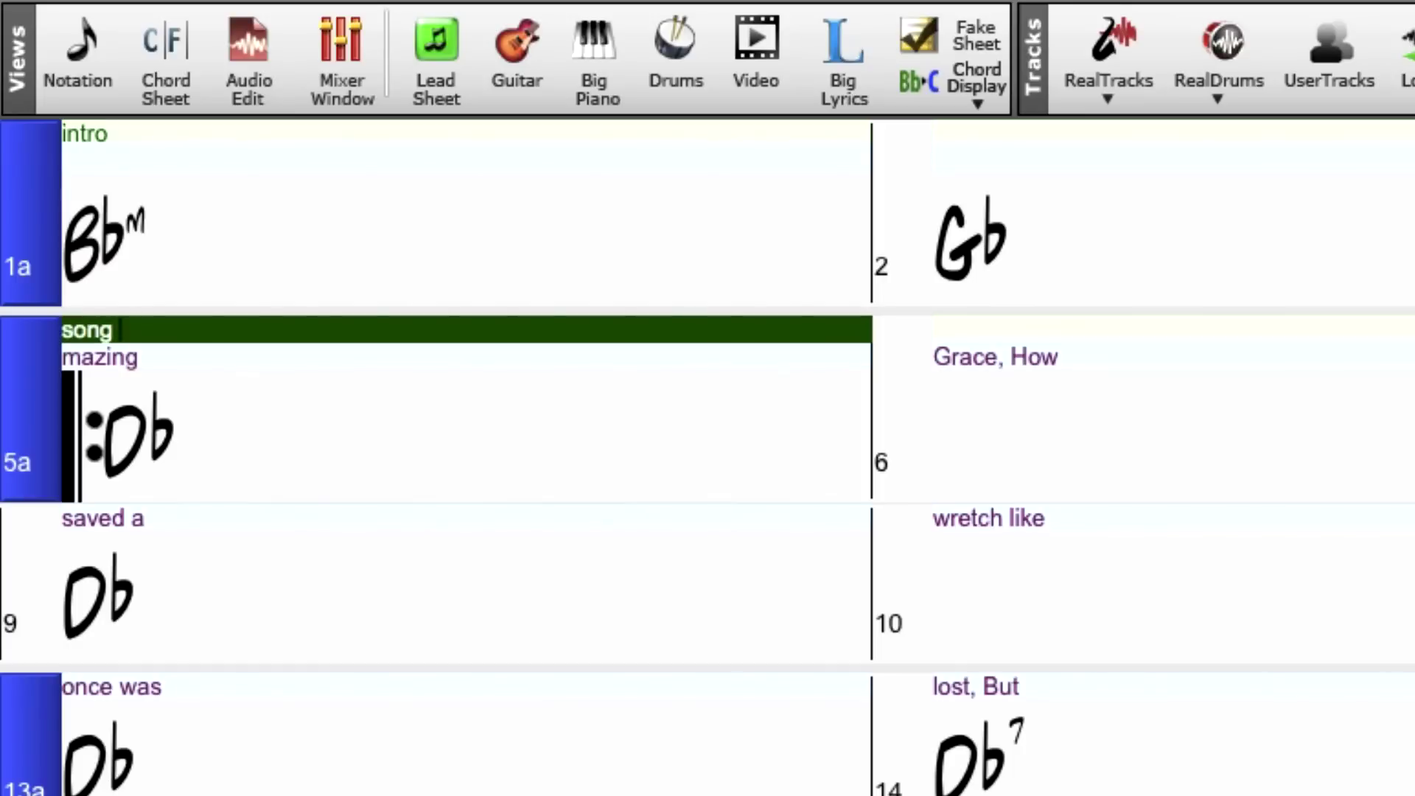
pyautogui.write('ts...')
pyautogui.press('Tab')
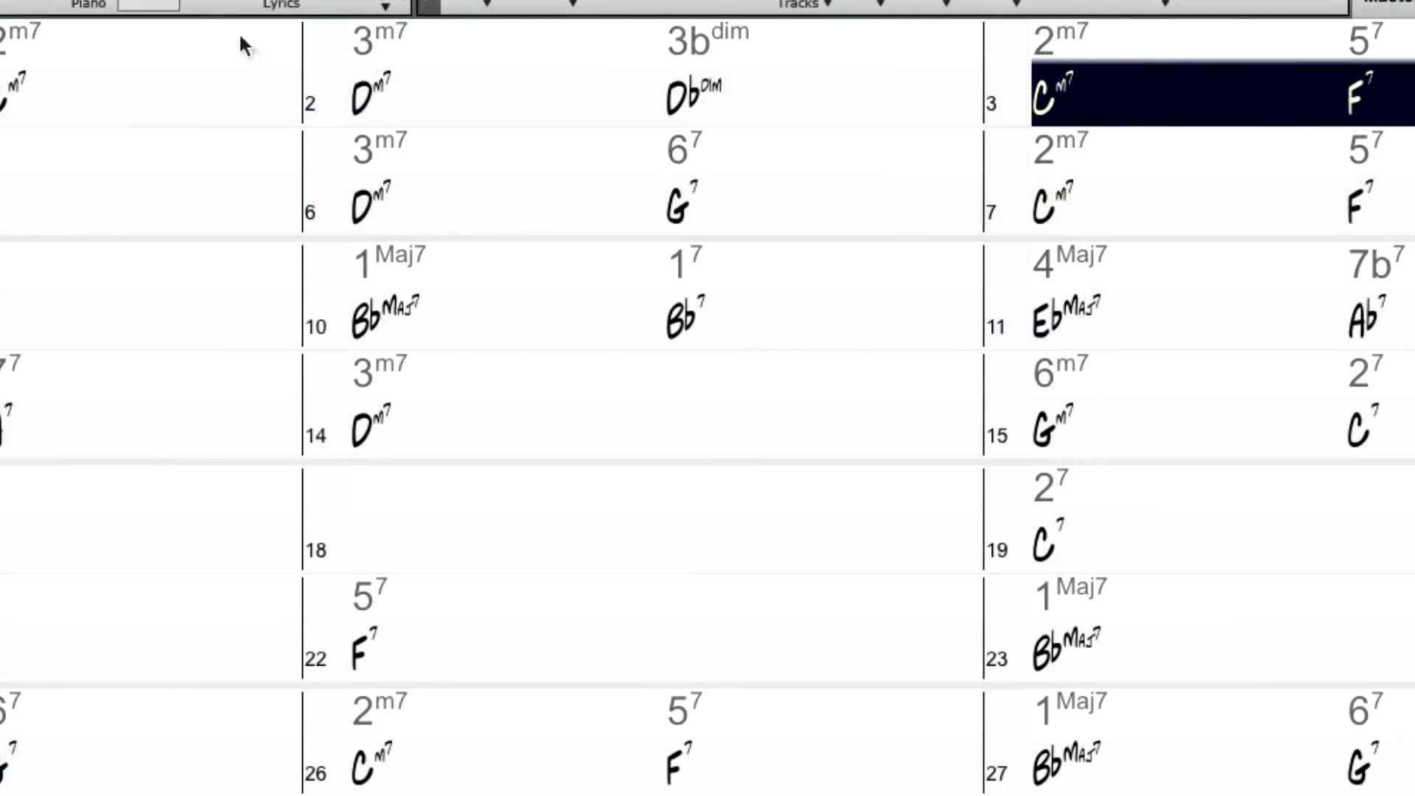
# Open the Display Options for the _SNOWDIN Demo chord sheet from the bar 2 chord cell.
pyautogui.click(406, 323)
pyautogui.rightClick(410, 98)
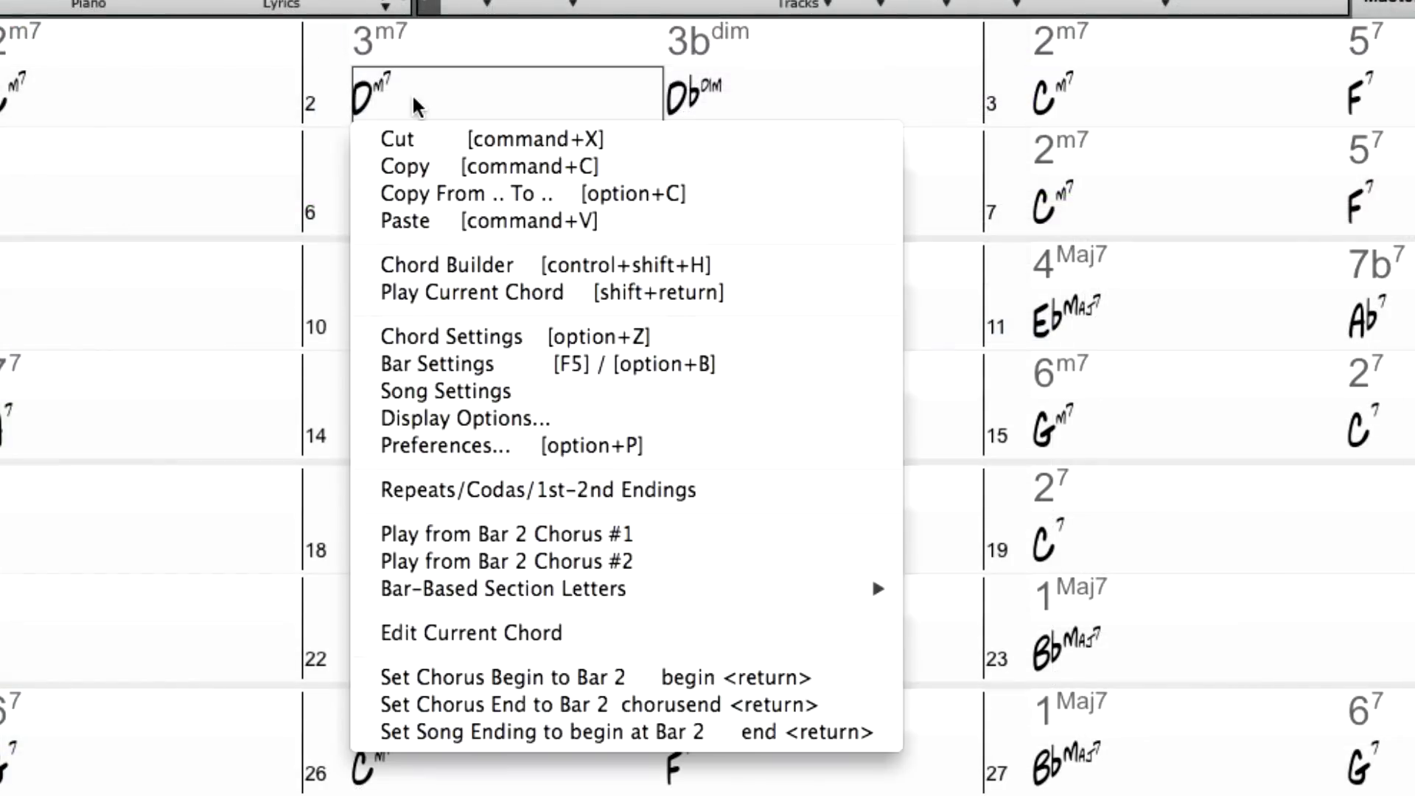
pyautogui.click(483, 420)
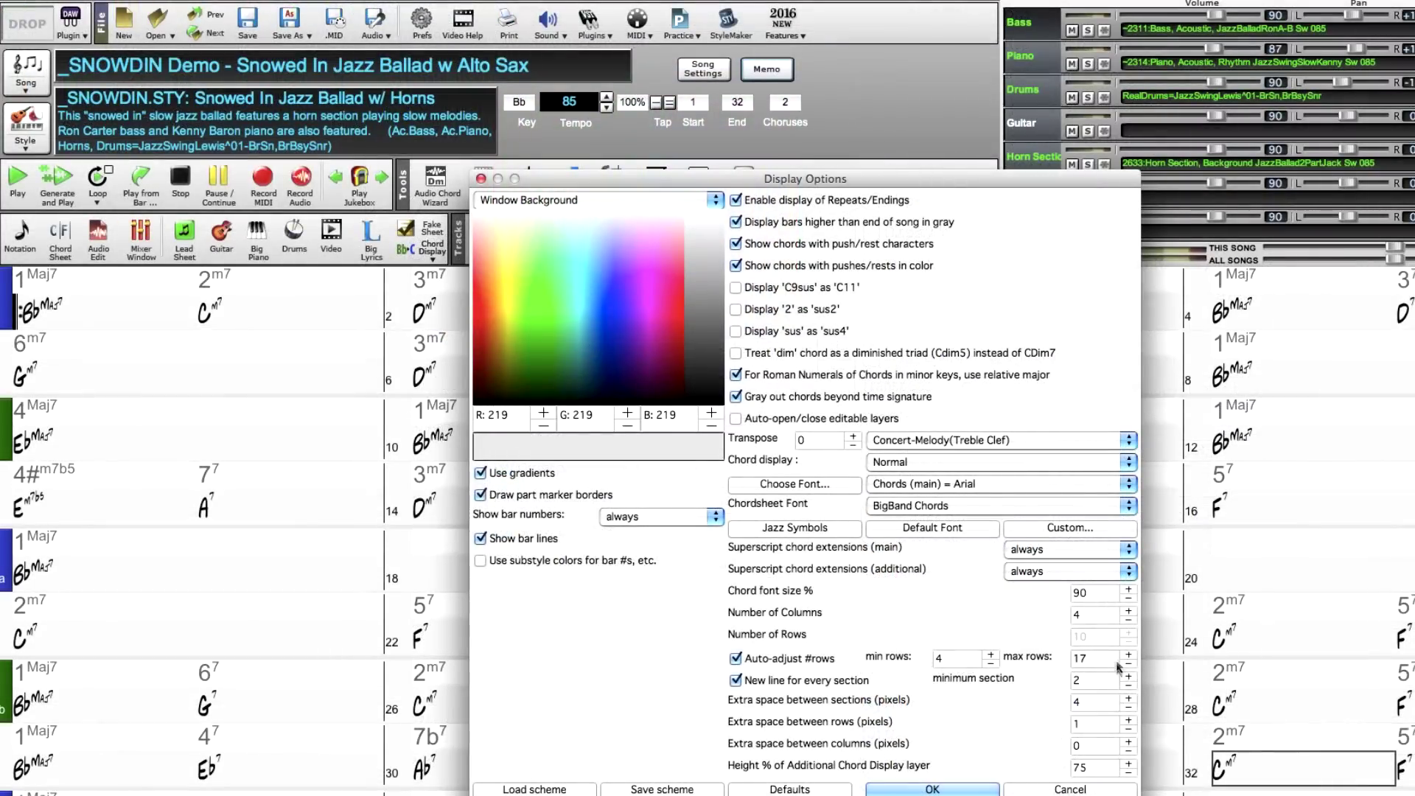
# Raise the number of chord sheet columns to 8 and return it to 4.
pyautogui.click(1128, 611)
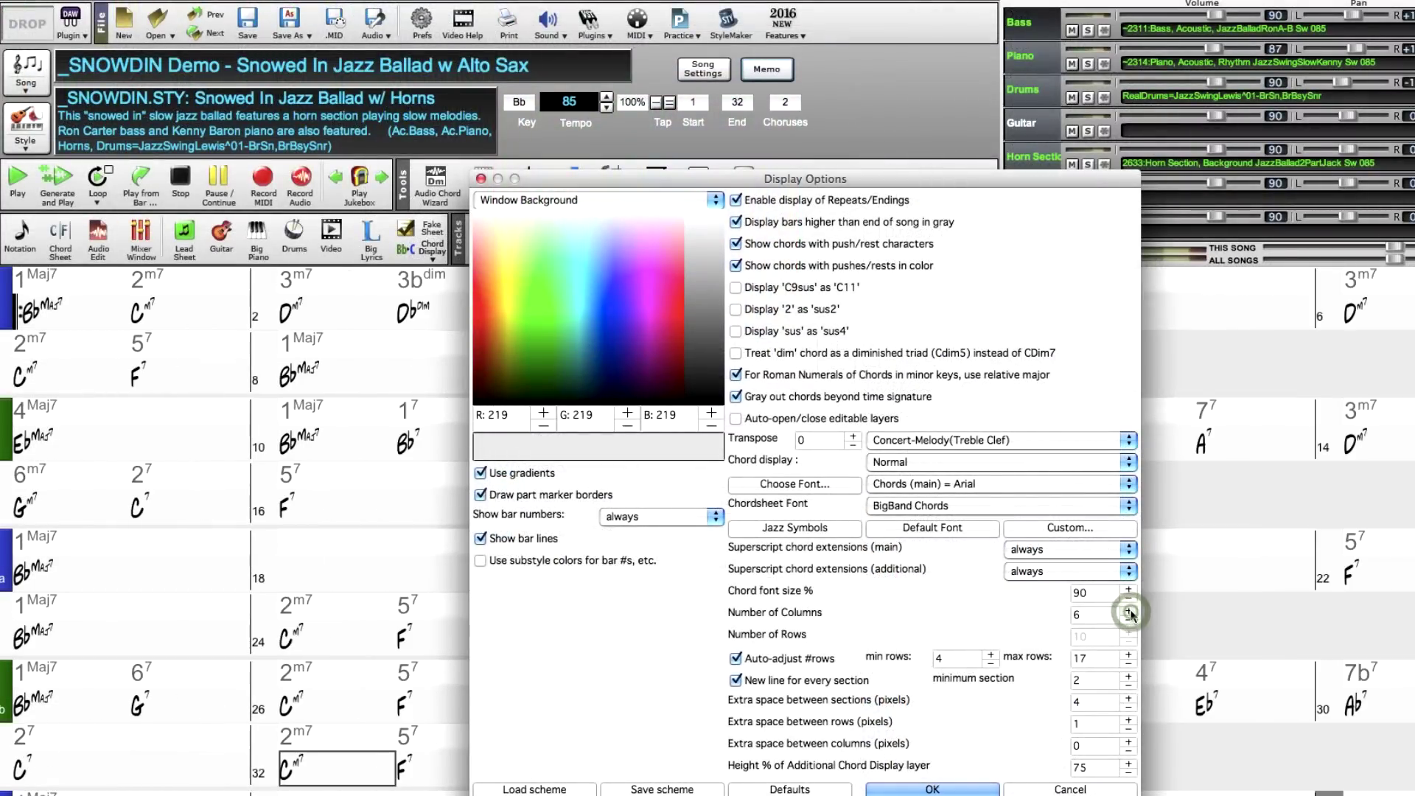
pyautogui.click(1129, 611)
pyautogui.click(1129, 611)
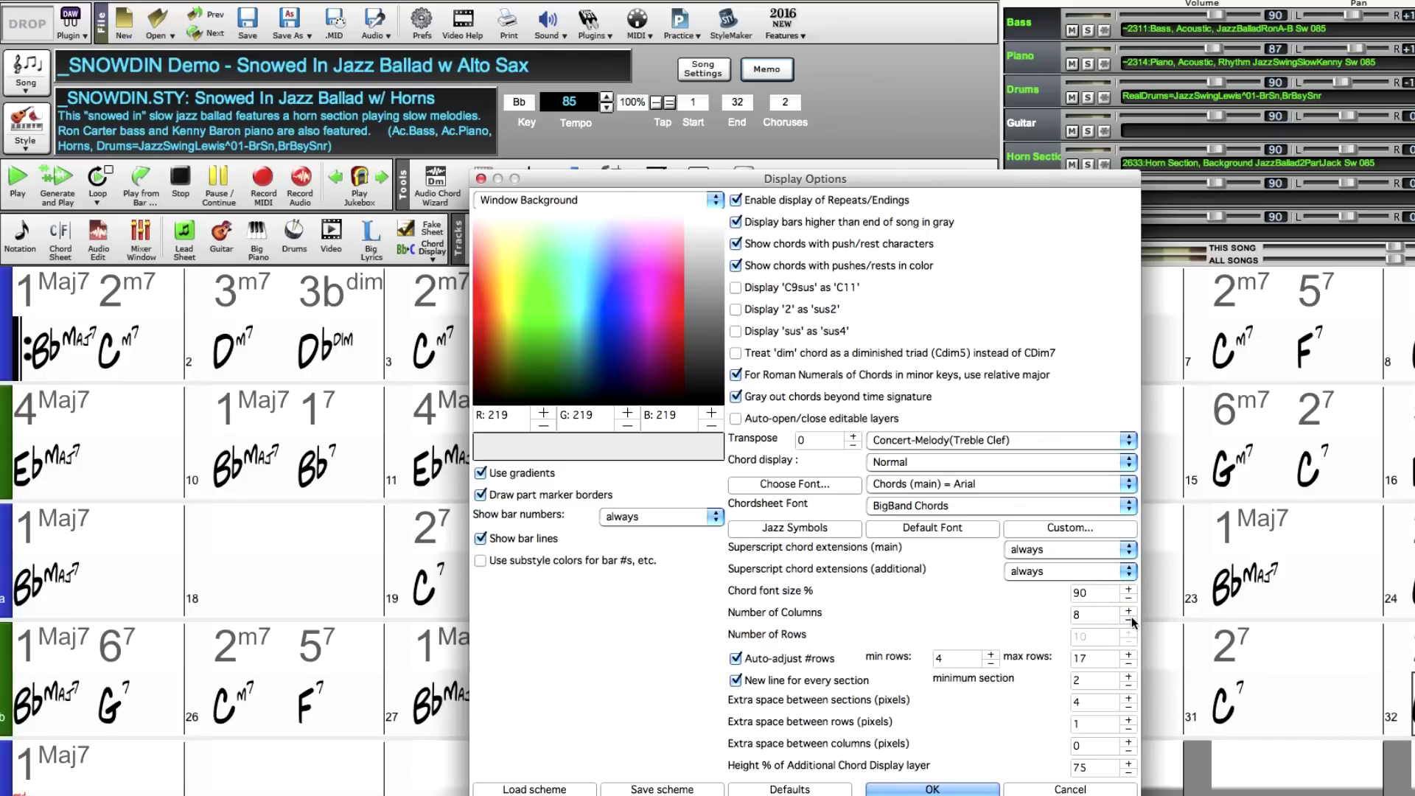
pyautogui.click(1128, 620)
pyautogui.click(1128, 620)
pyautogui.click(1129, 620)
pyautogui.click(1128, 620)
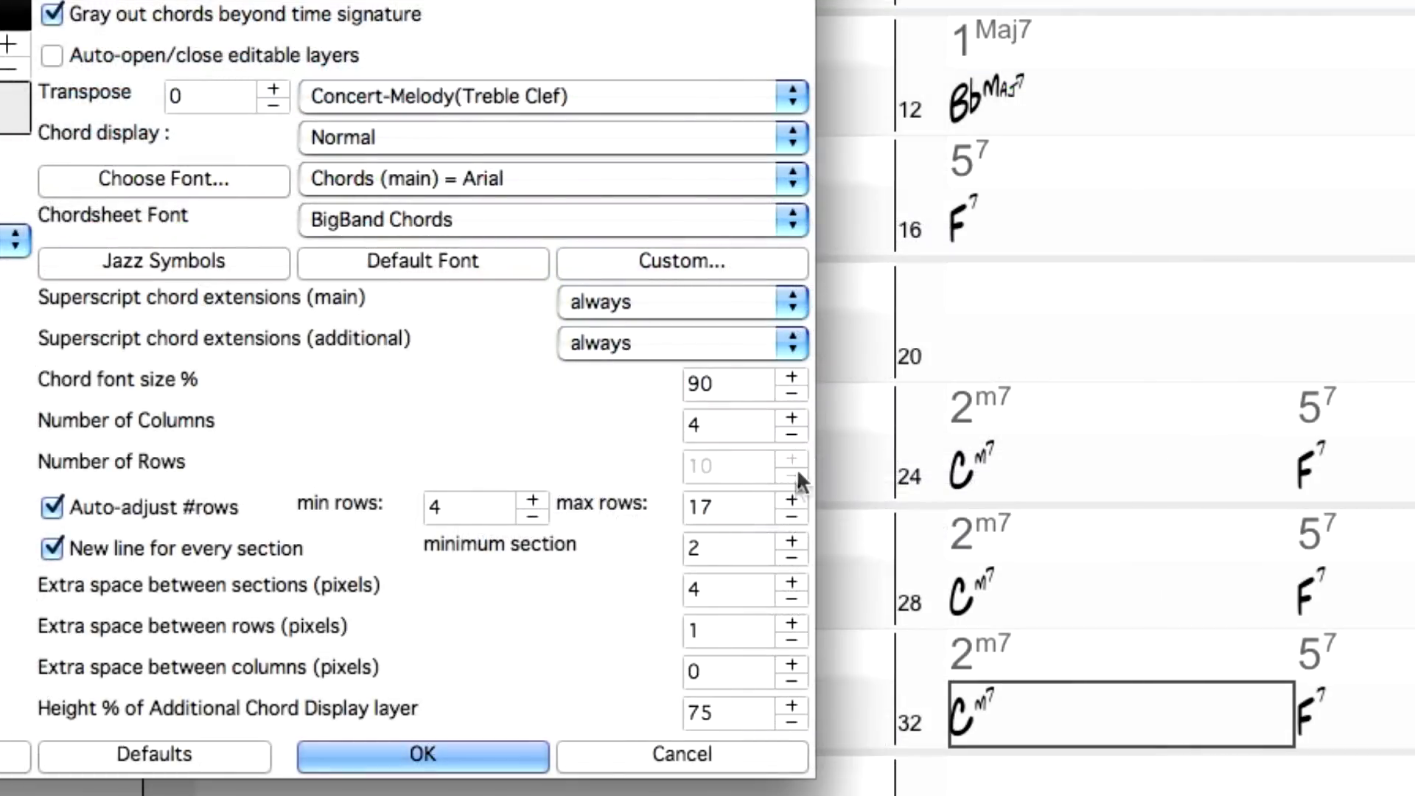
# Set the height of the Additional Chord Display layer to 40% and raise it to 56%.
pyautogui.click(737, 717)
pyautogui.write('40')
pyautogui.press('Return')
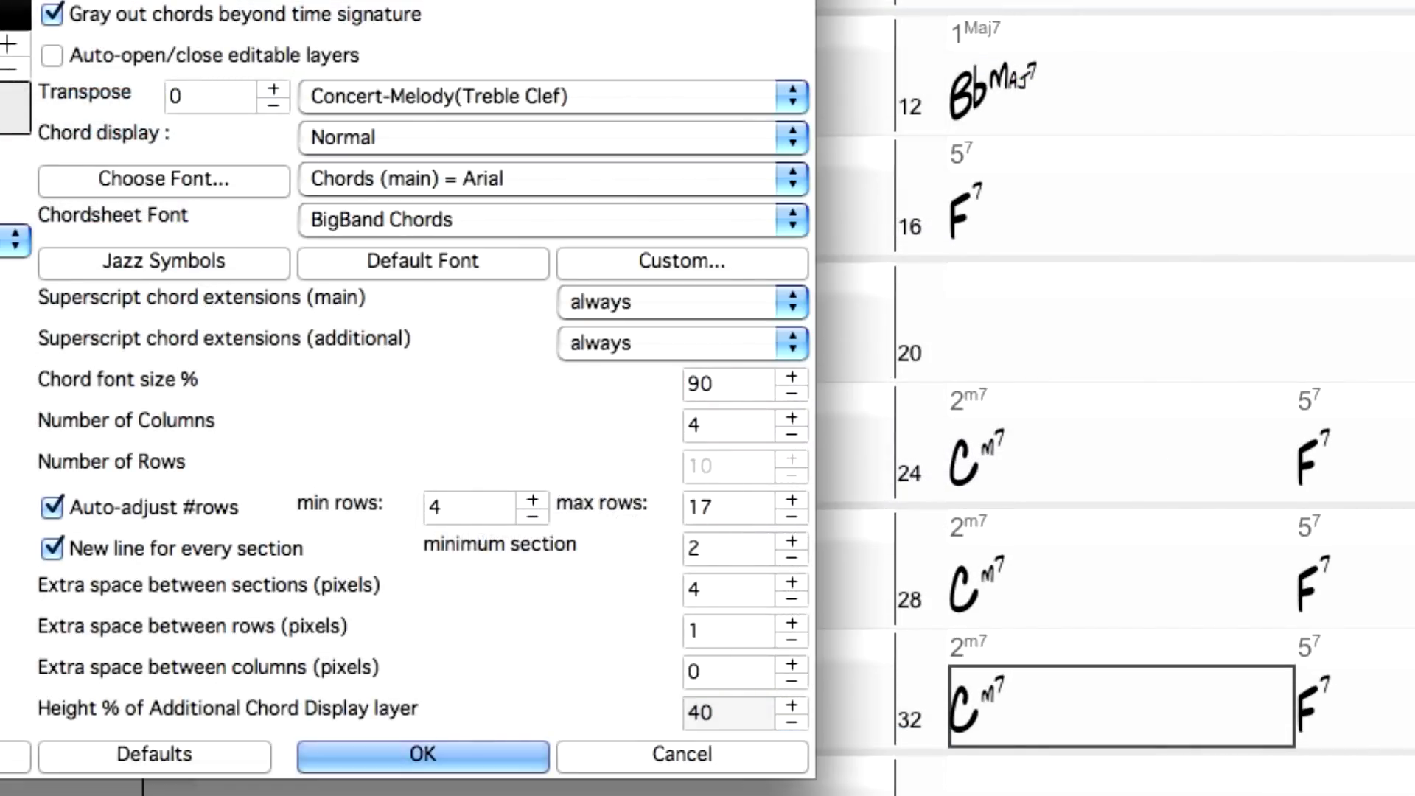
pyautogui.doubleClick(792, 706)
pyautogui.tripleClick(791, 709)
pyautogui.tripleClick(791, 709)
pyautogui.tripleClick(792, 709)
pyautogui.tripleClick(791, 709)
pyautogui.doubleClick(792, 709)
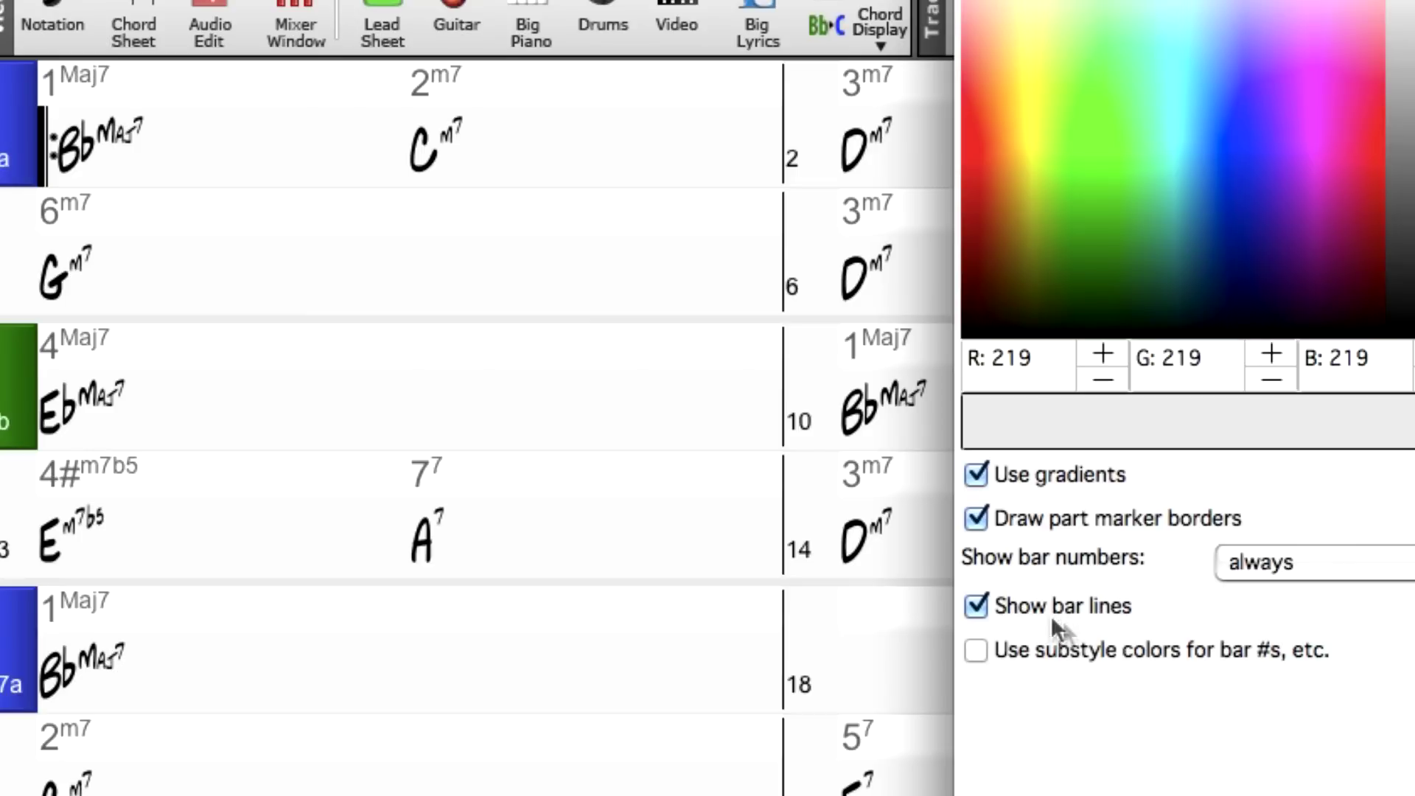
# Turn the bar lines off and on again, and set bar numbers to show at new rows.
pyautogui.click(1020, 604)
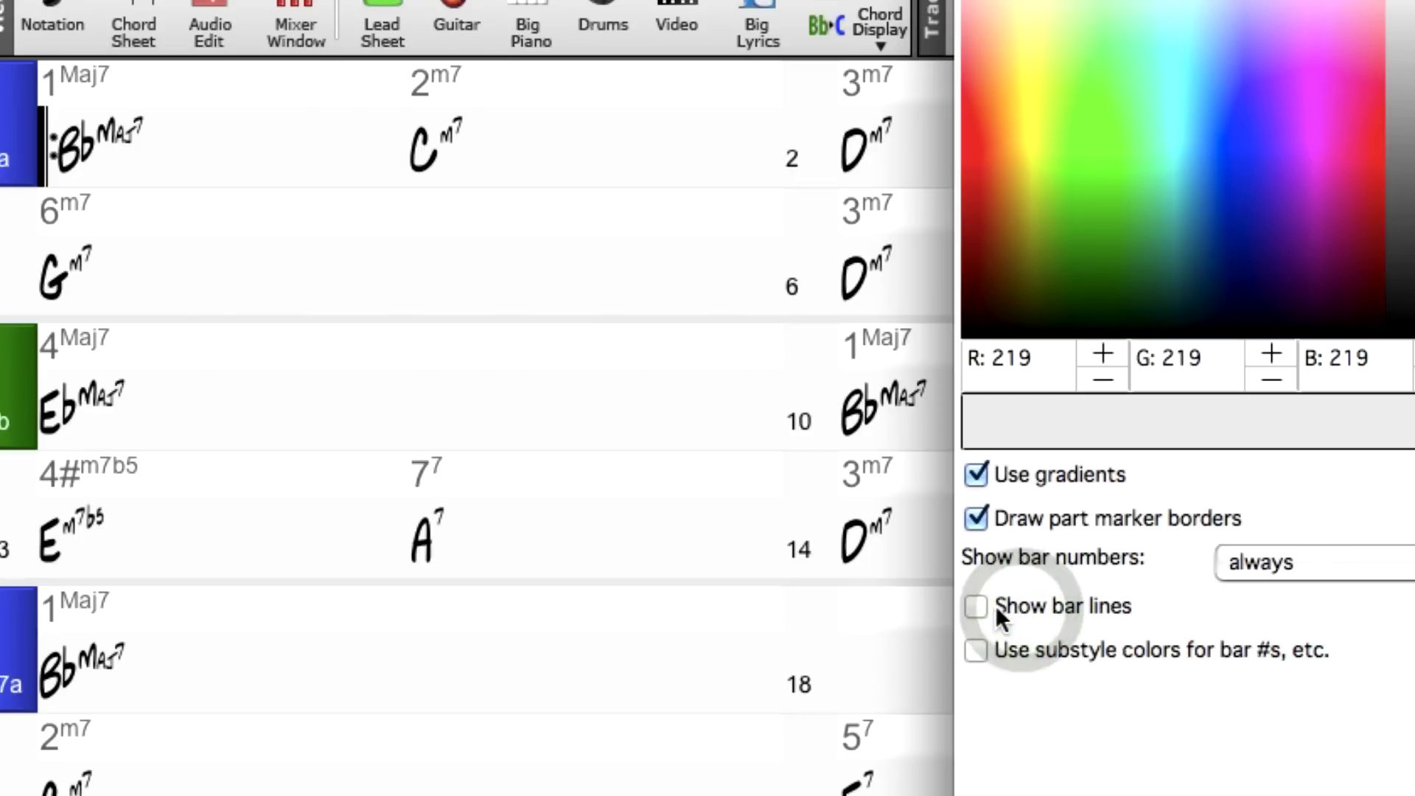
pyautogui.click(976, 607)
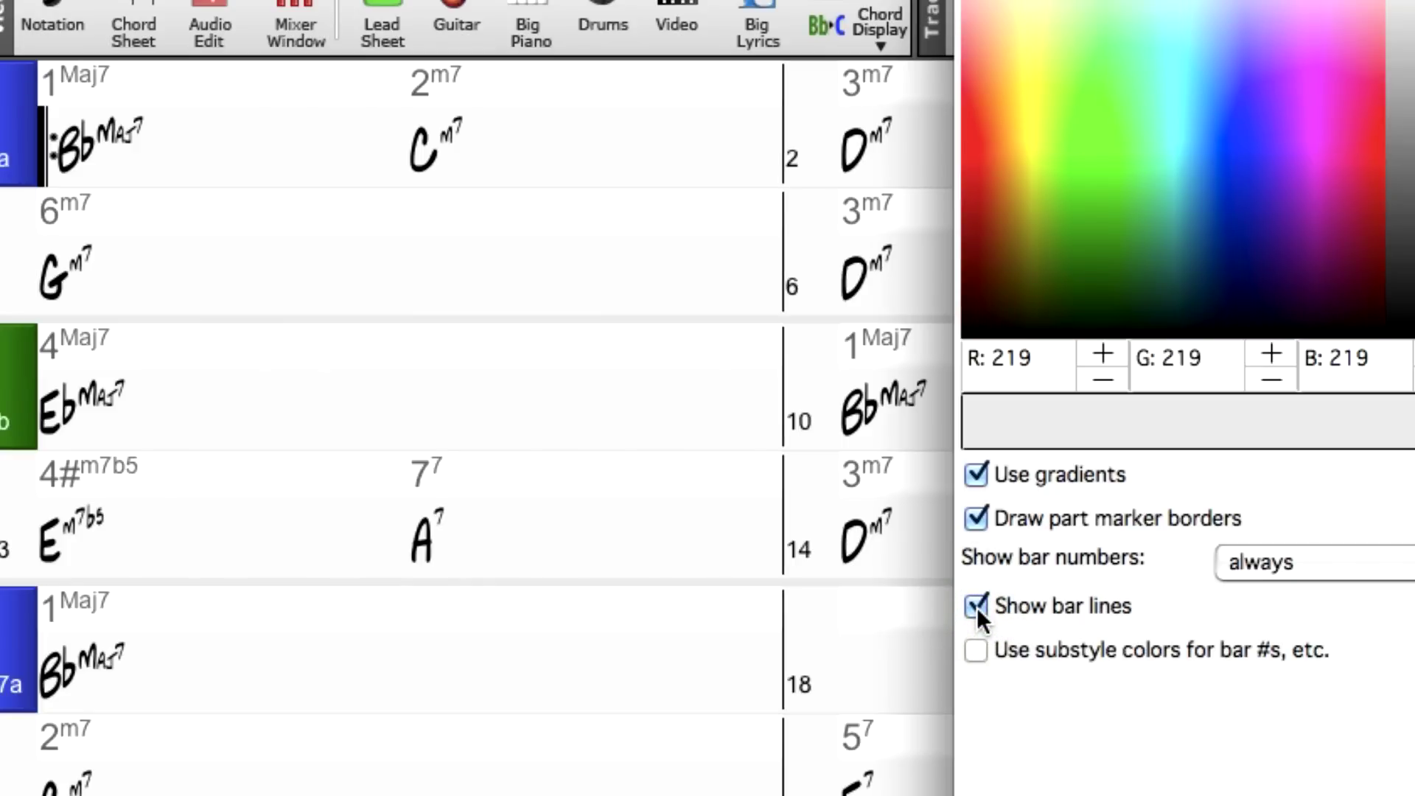
pyautogui.click(1232, 569)
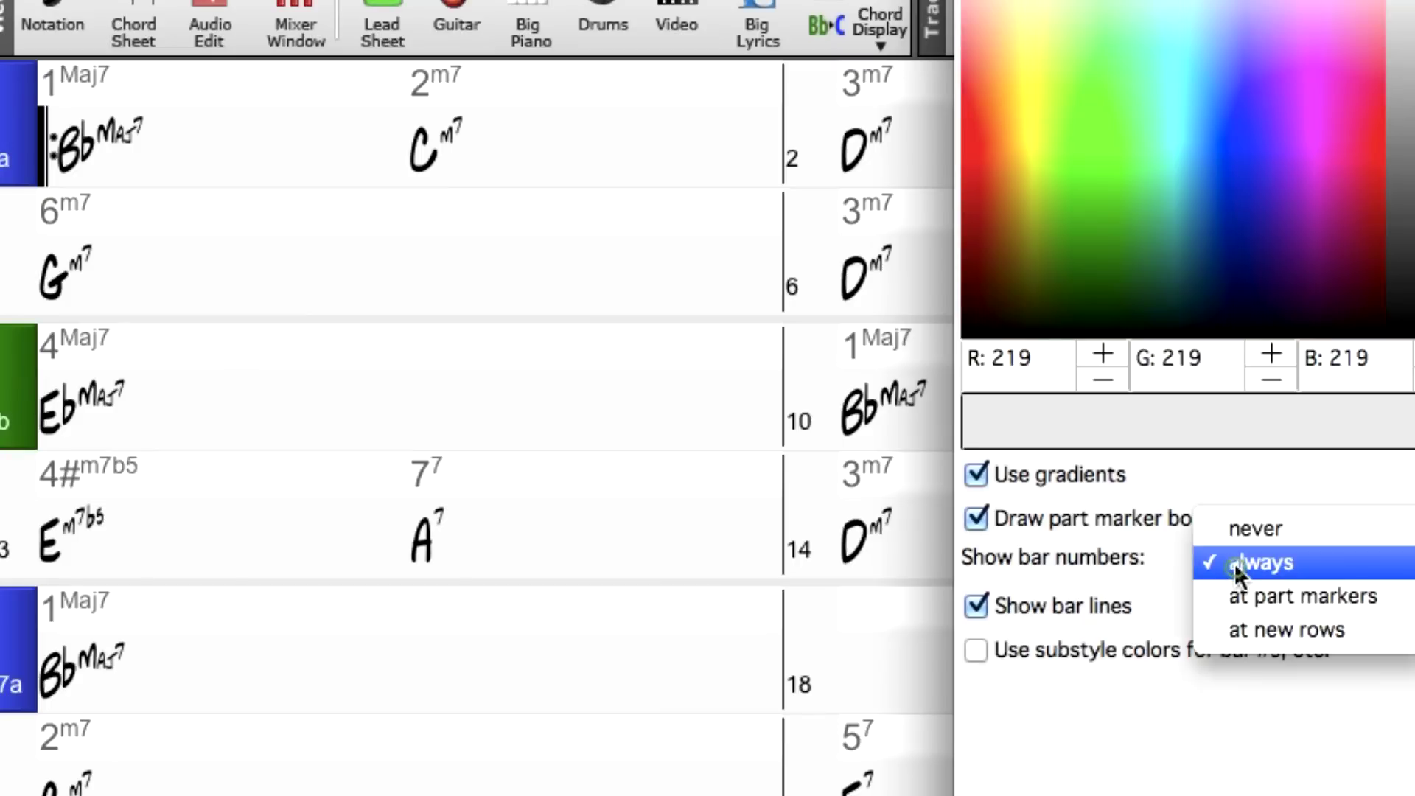
pyautogui.click(1246, 623)
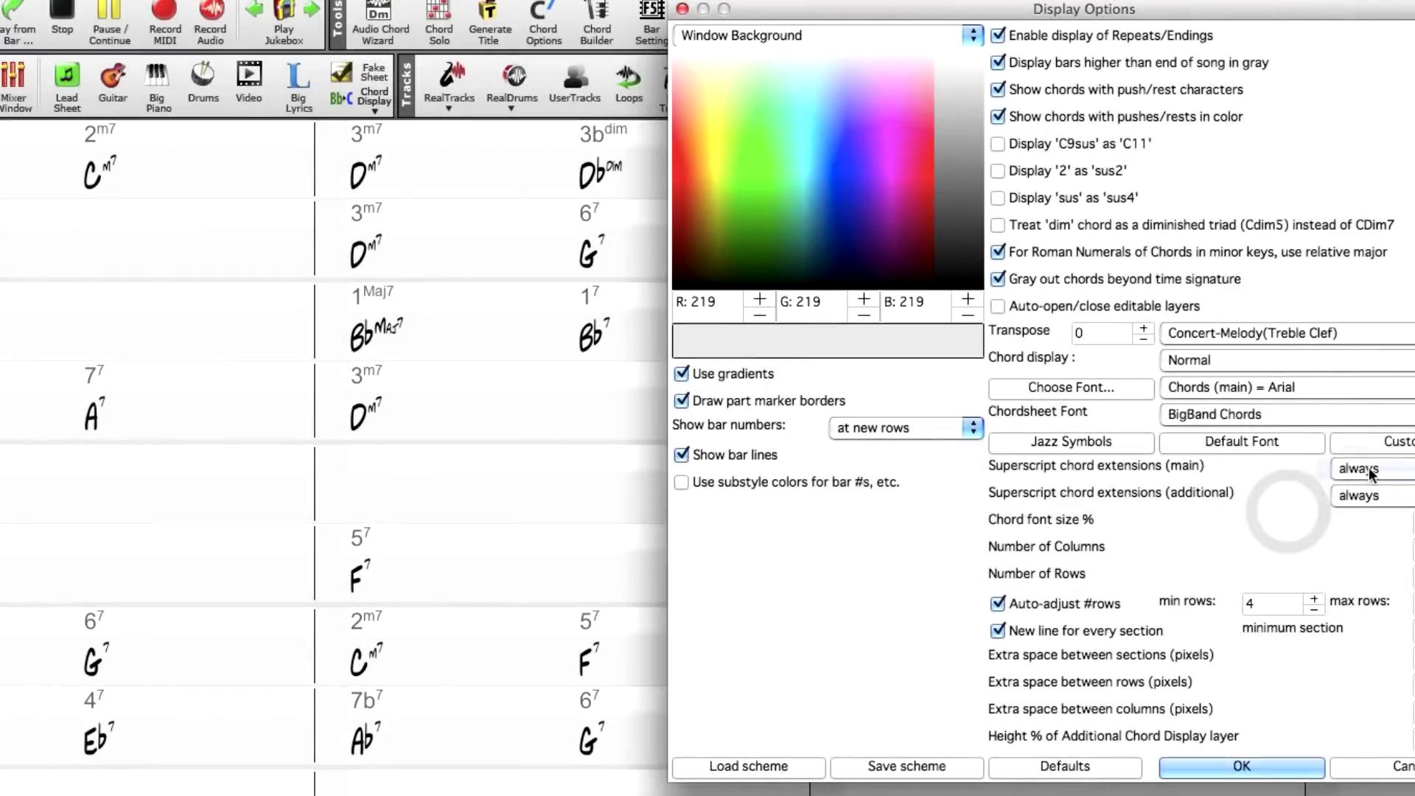
# Set the superscript chord extensions for the main chords to never and return them to always.
pyautogui.click(1363, 467)
pyautogui.click(1364, 449)
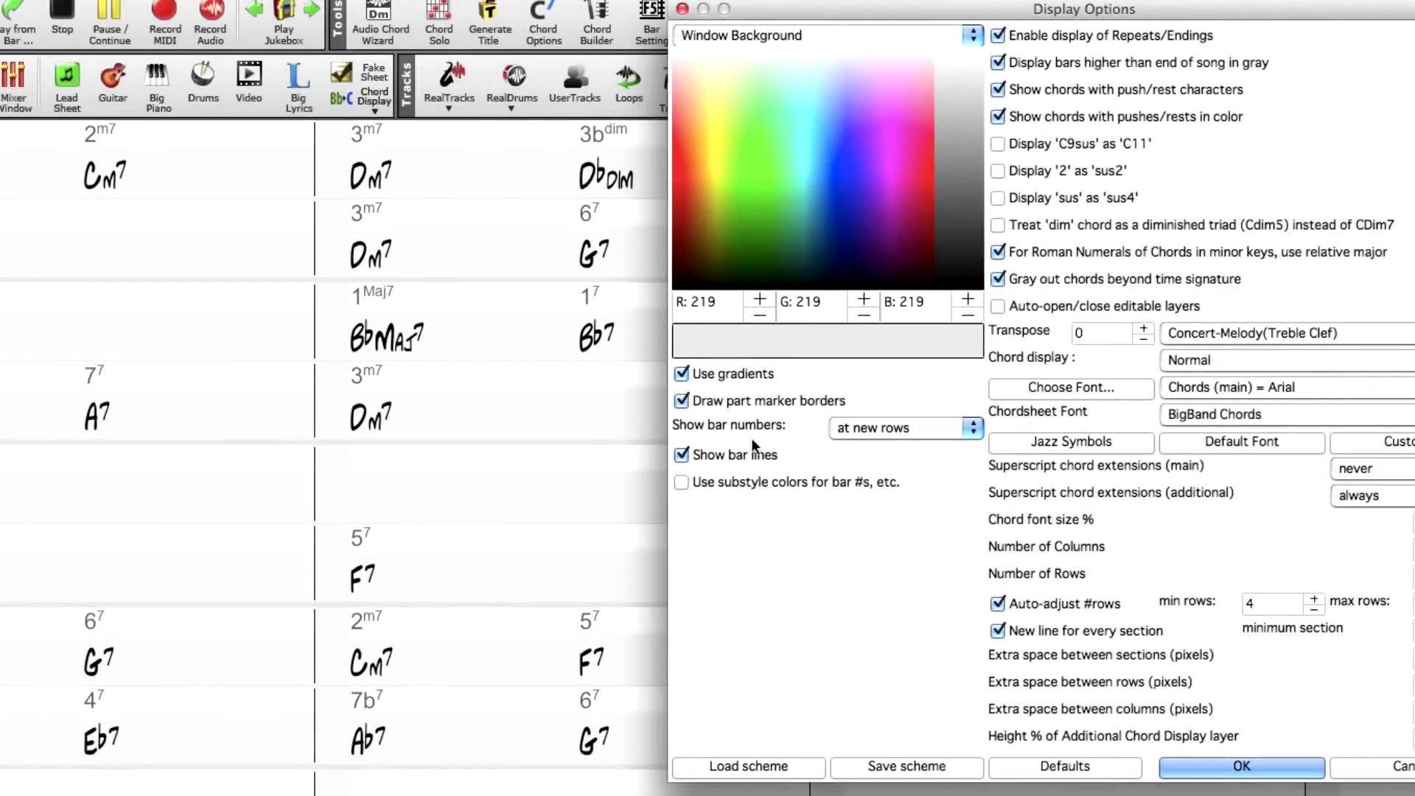
pyautogui.click(1351, 466)
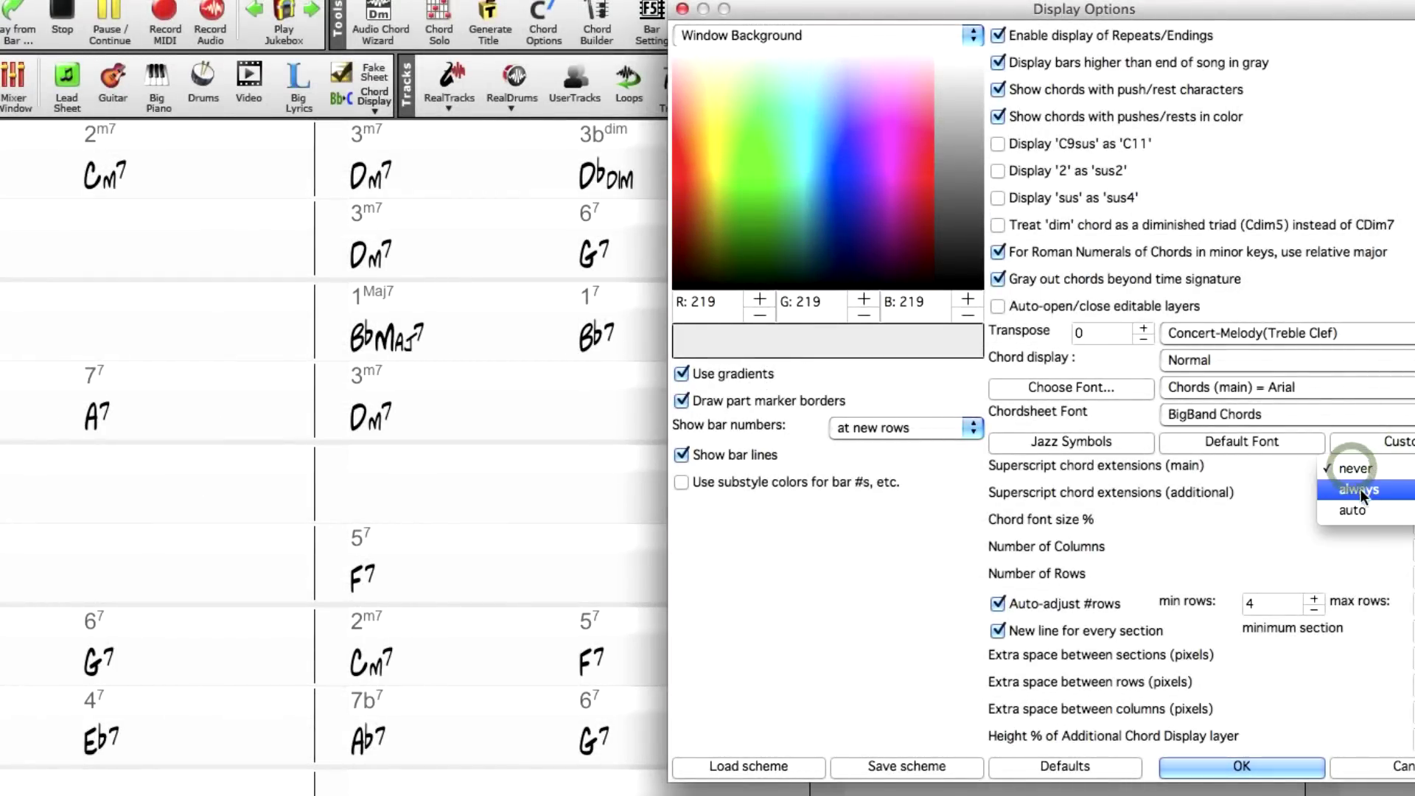
pyautogui.click(1360, 489)
# Try several background colors for the normal cells, settling on light pink (R 255, G 220, B 228).
pyautogui.click(958, 37)
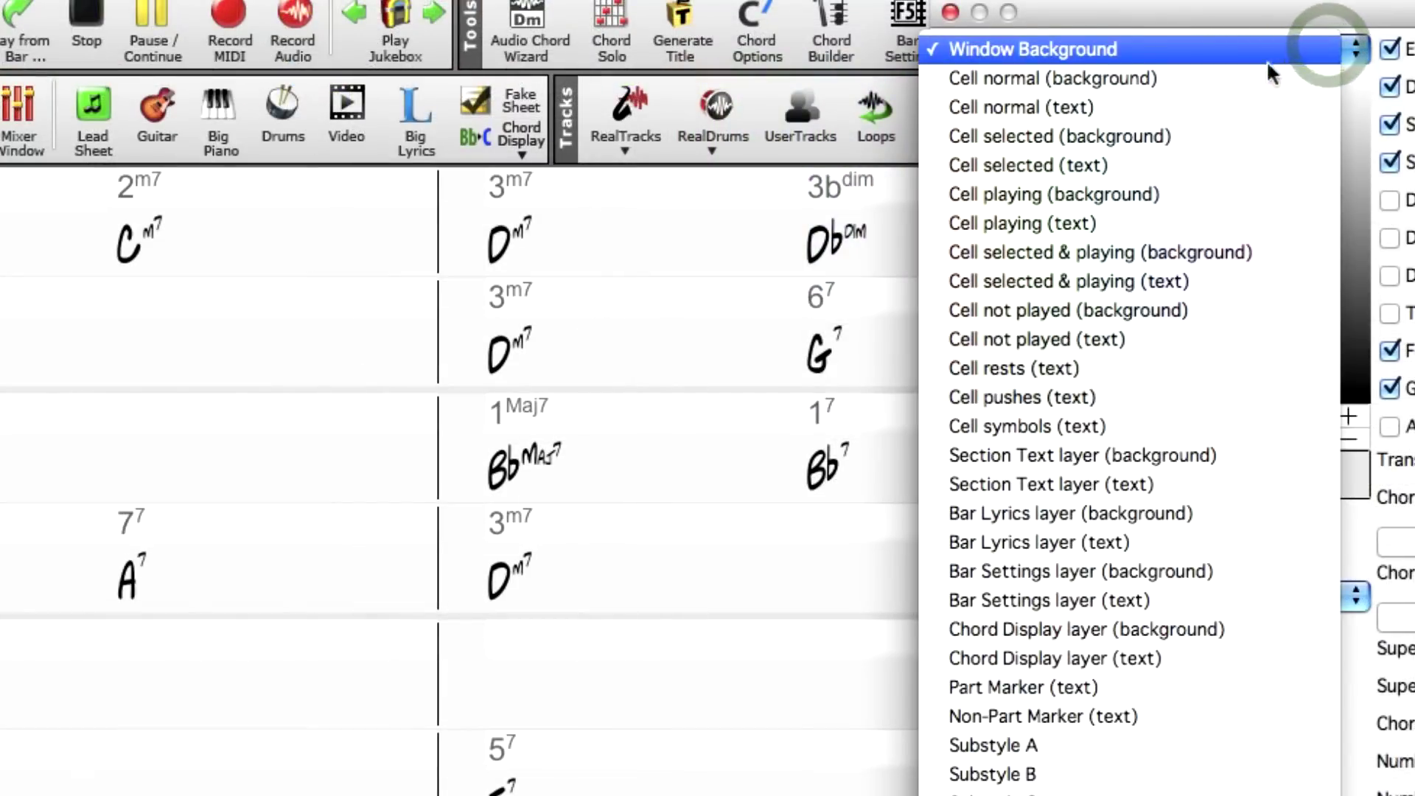
pyautogui.click(1206, 78)
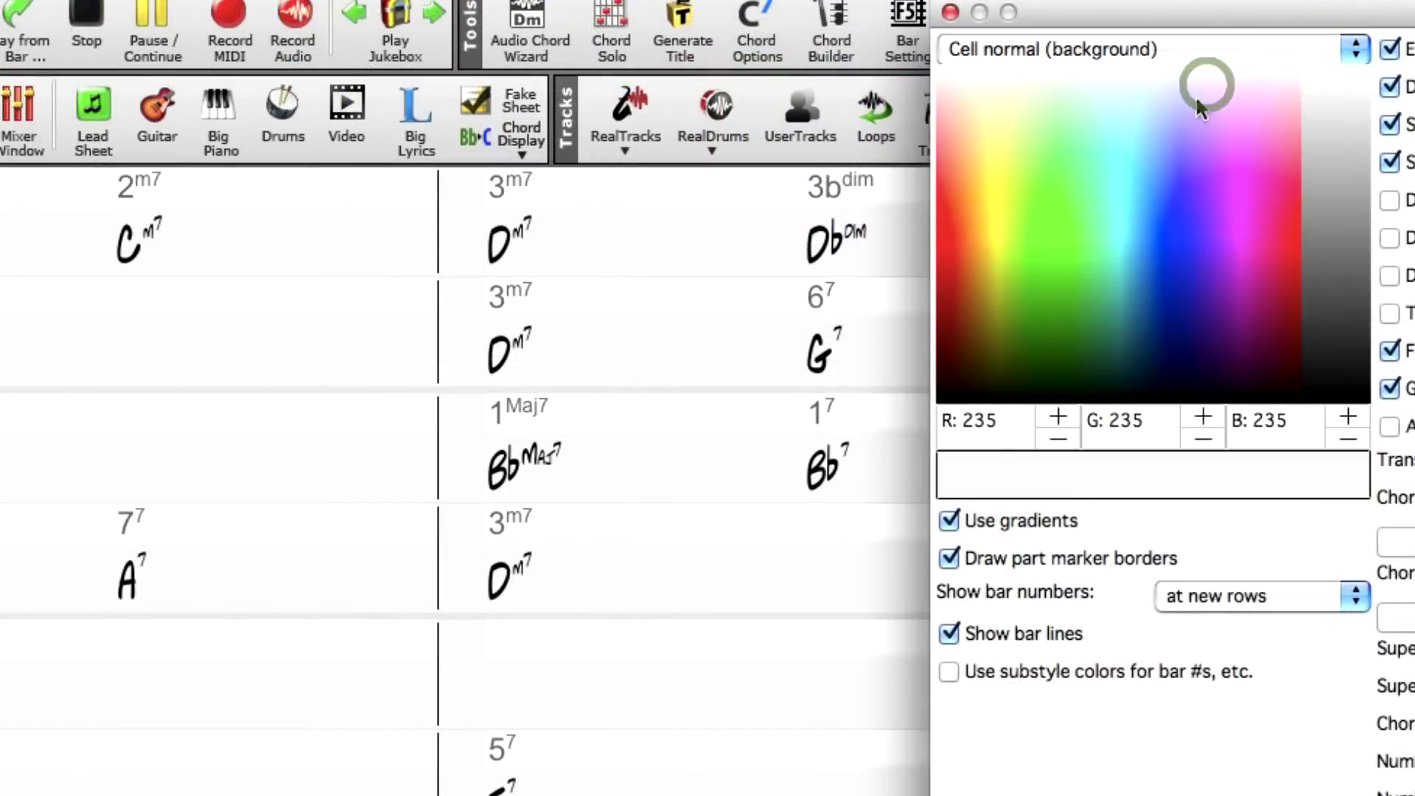
pyautogui.click(1182, 143)
pyautogui.click(1135, 101)
pyautogui.click(1055, 93)
pyautogui.click(1002, 92)
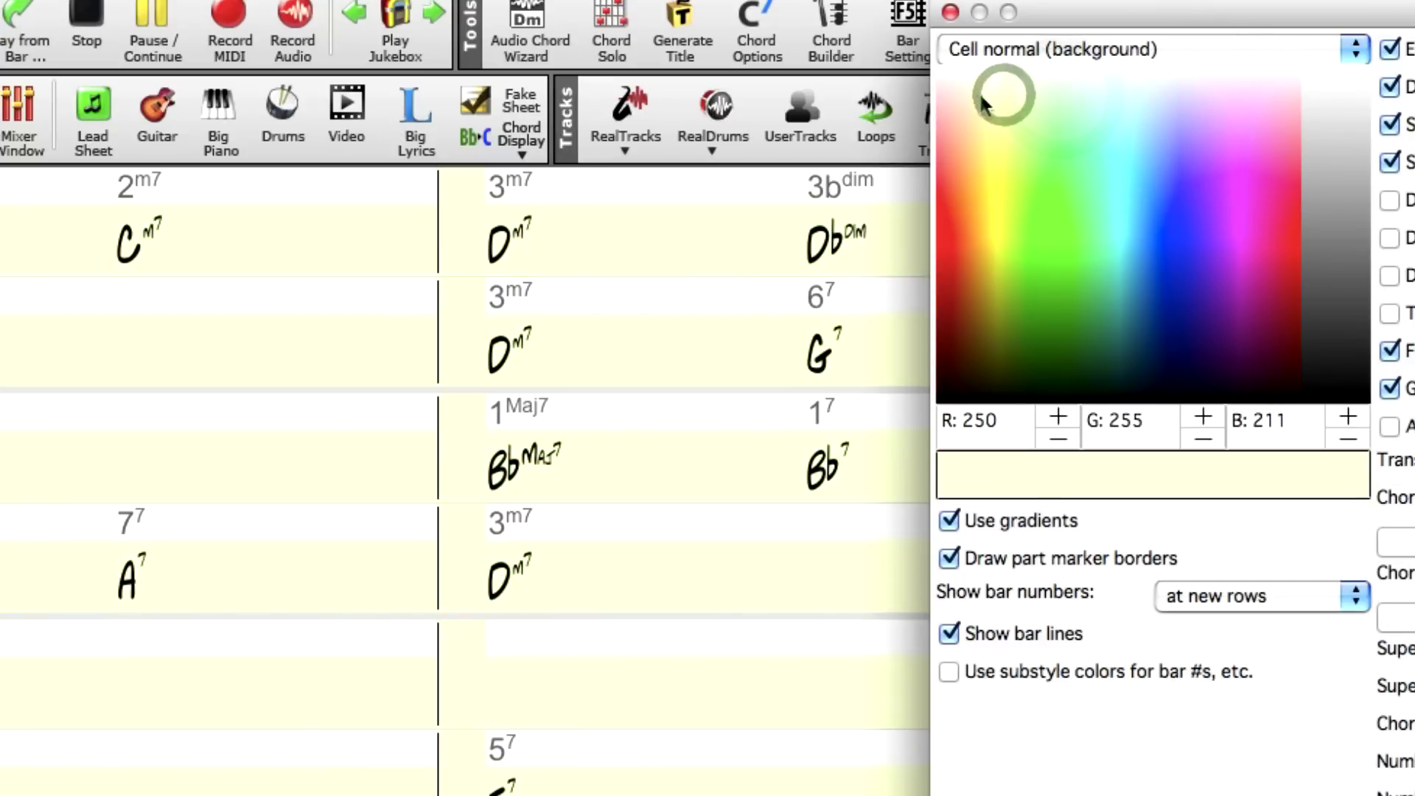
pyautogui.click(971, 96)
pyautogui.click(963, 105)
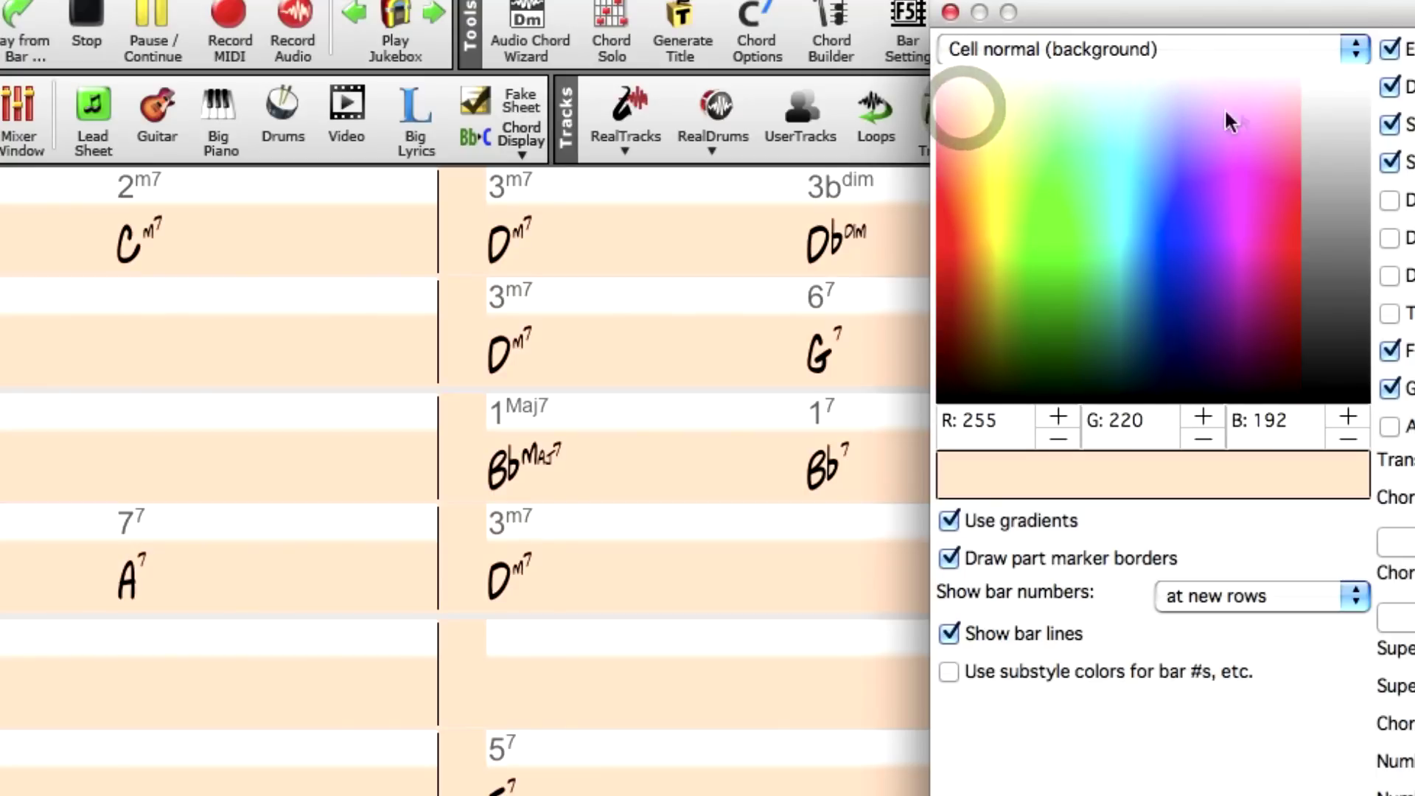
pyautogui.click(1291, 111)
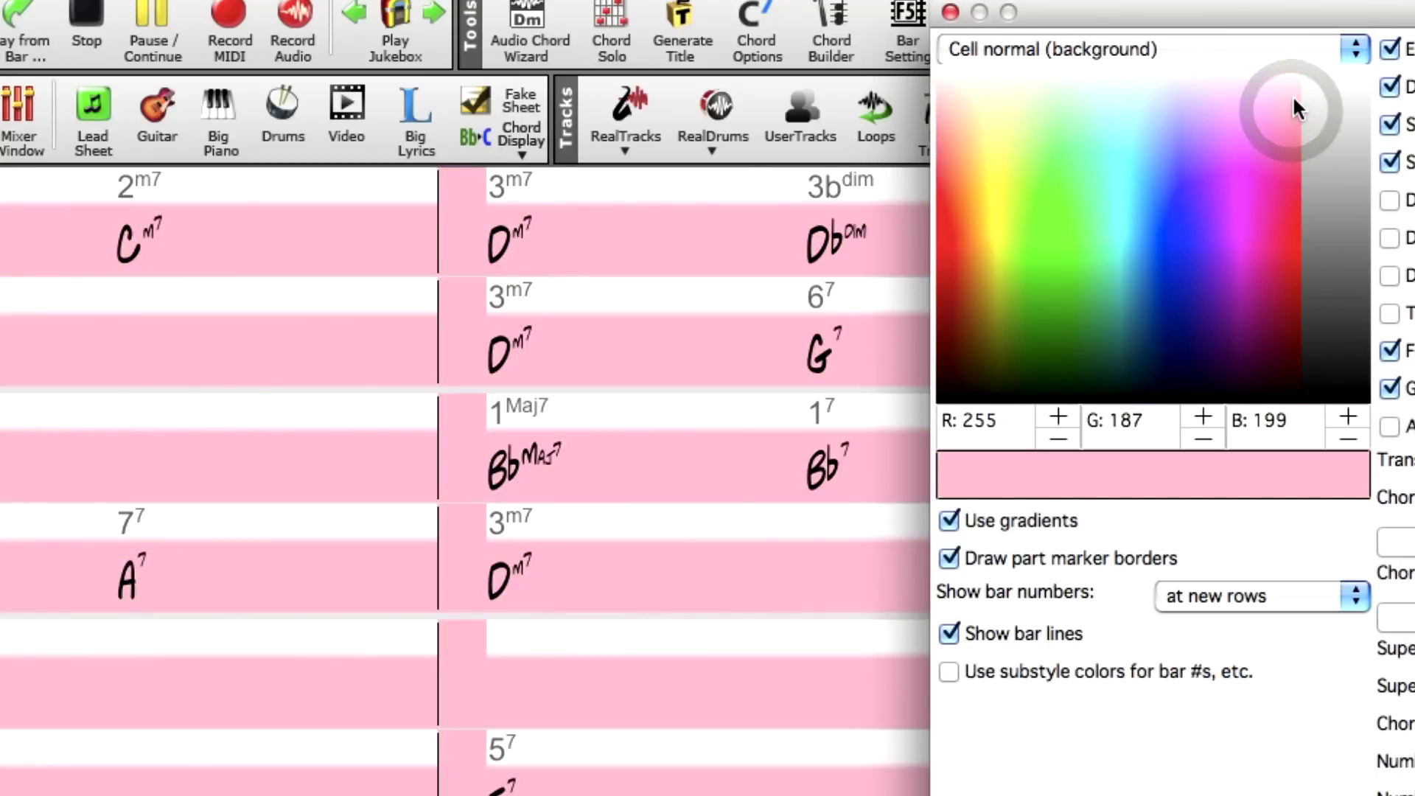
pyautogui.click(1290, 87)
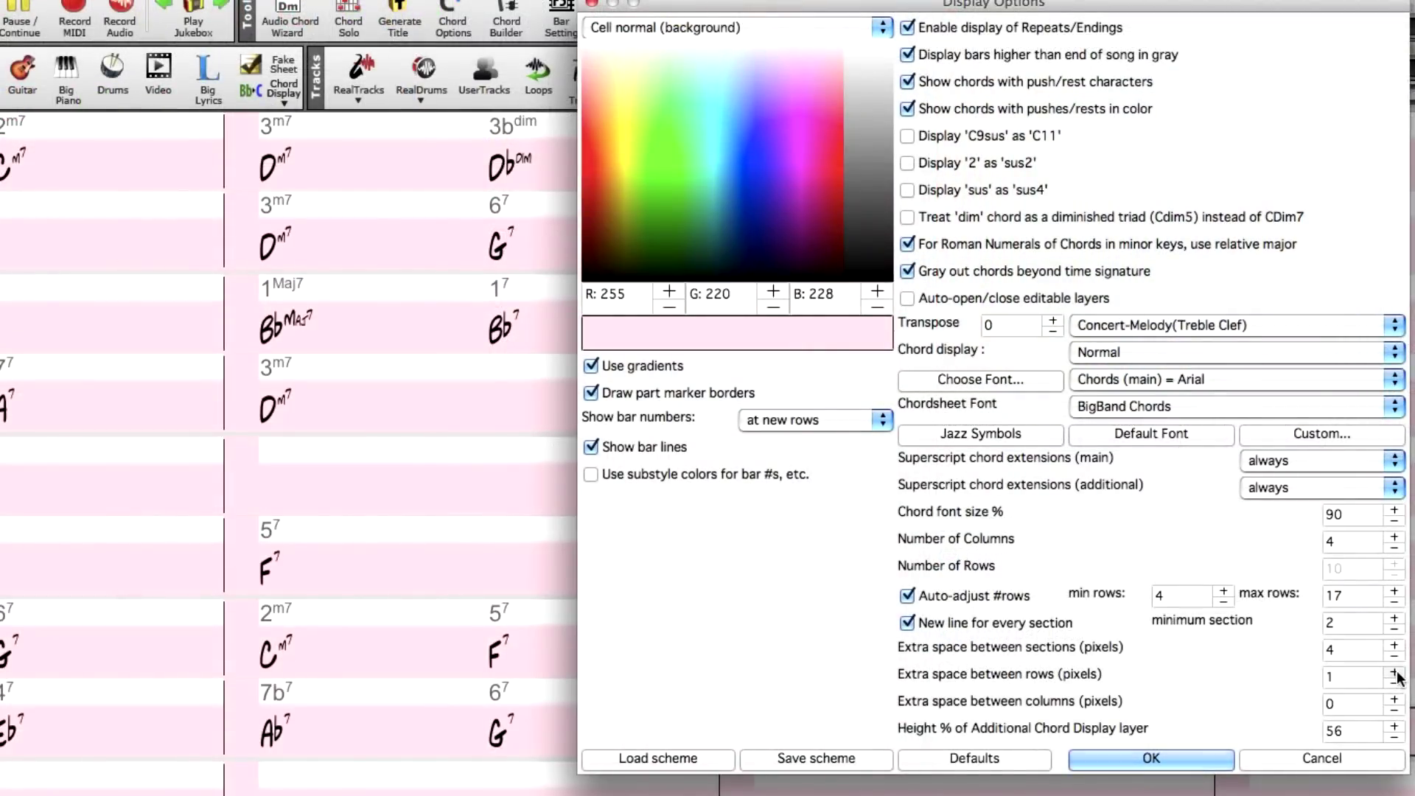
# Increase the extra space between rows to 10 pixels and between columns to 13 pixels, and enlarge the extra space between sections.
pyautogui.click(1394, 672)
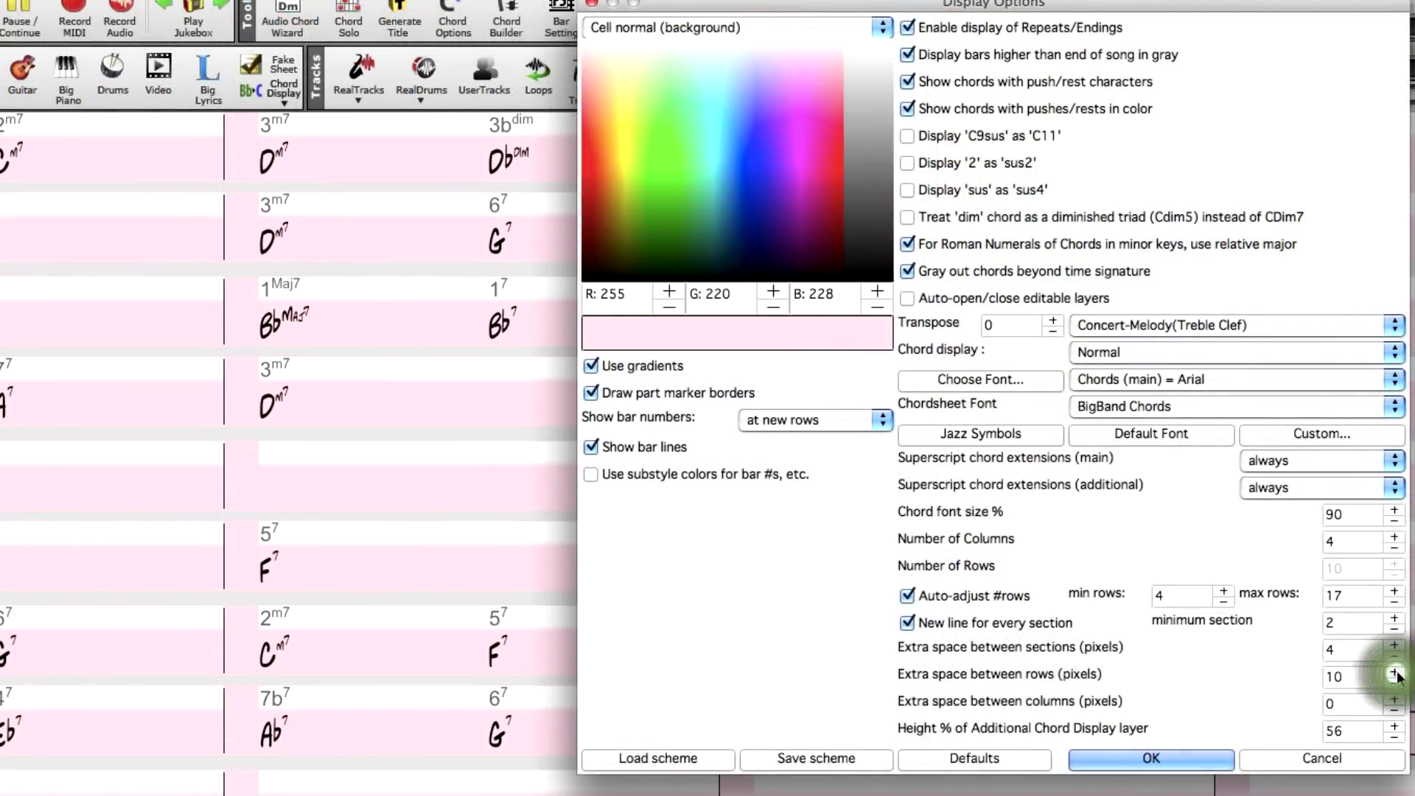
pyautogui.click(1394, 700)
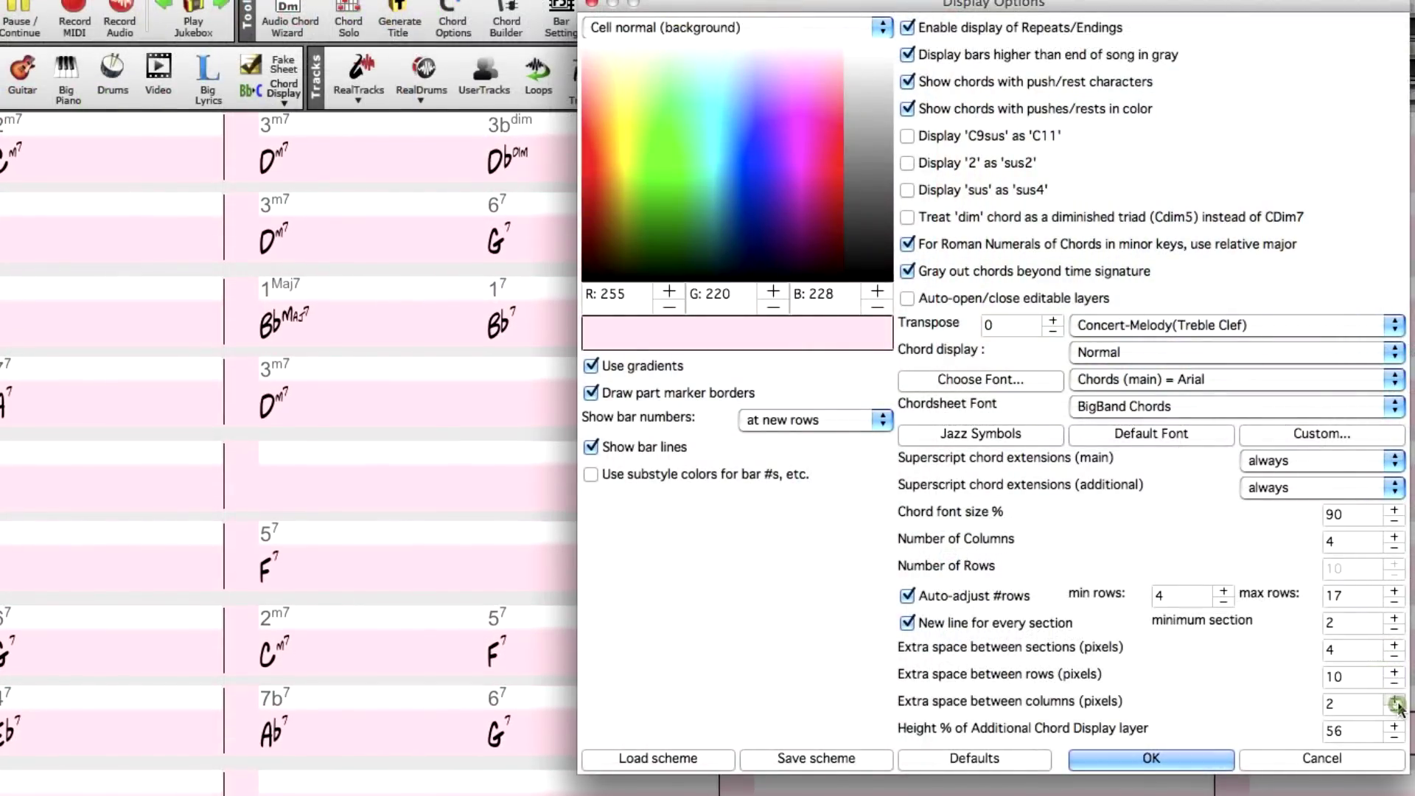
pyautogui.click(1394, 700)
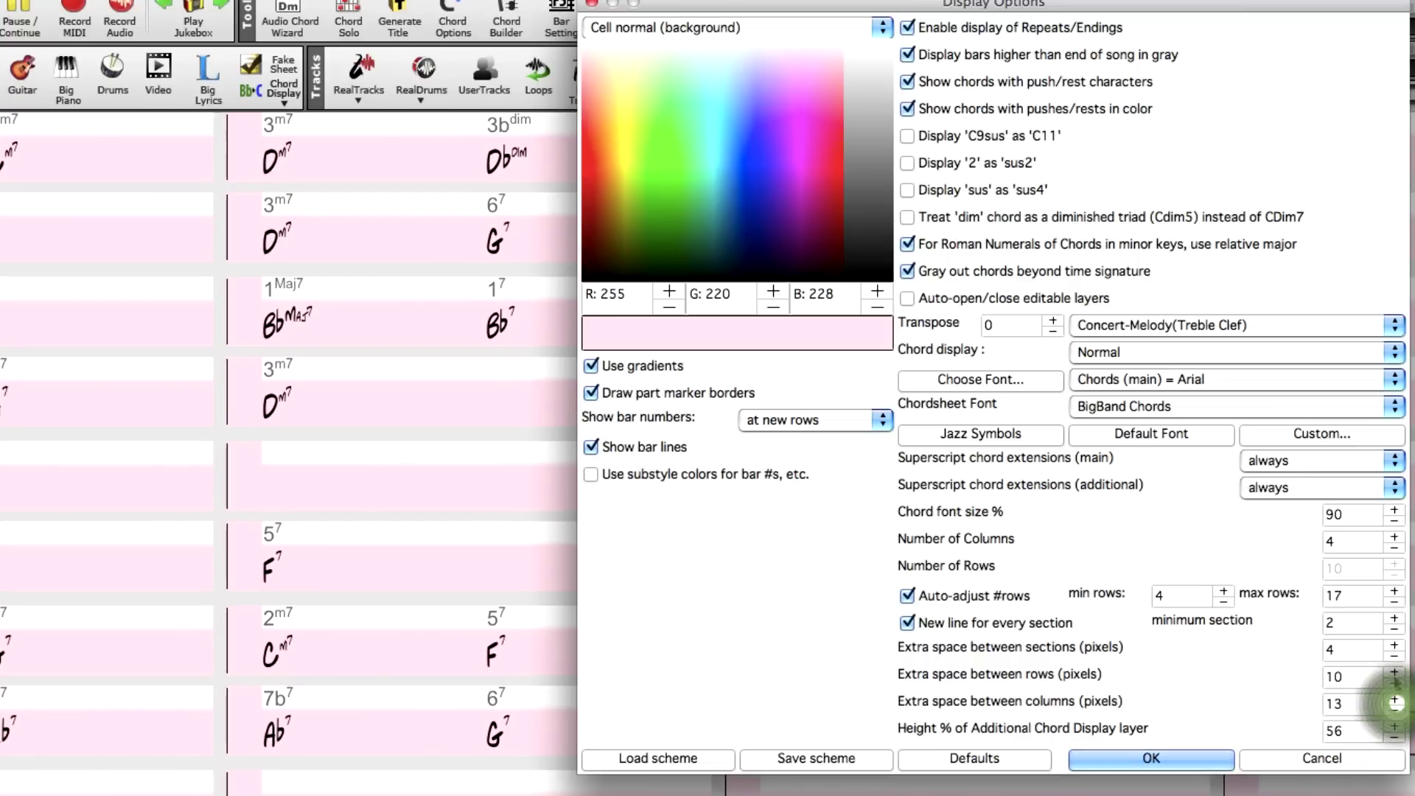
pyautogui.click(1395, 646)
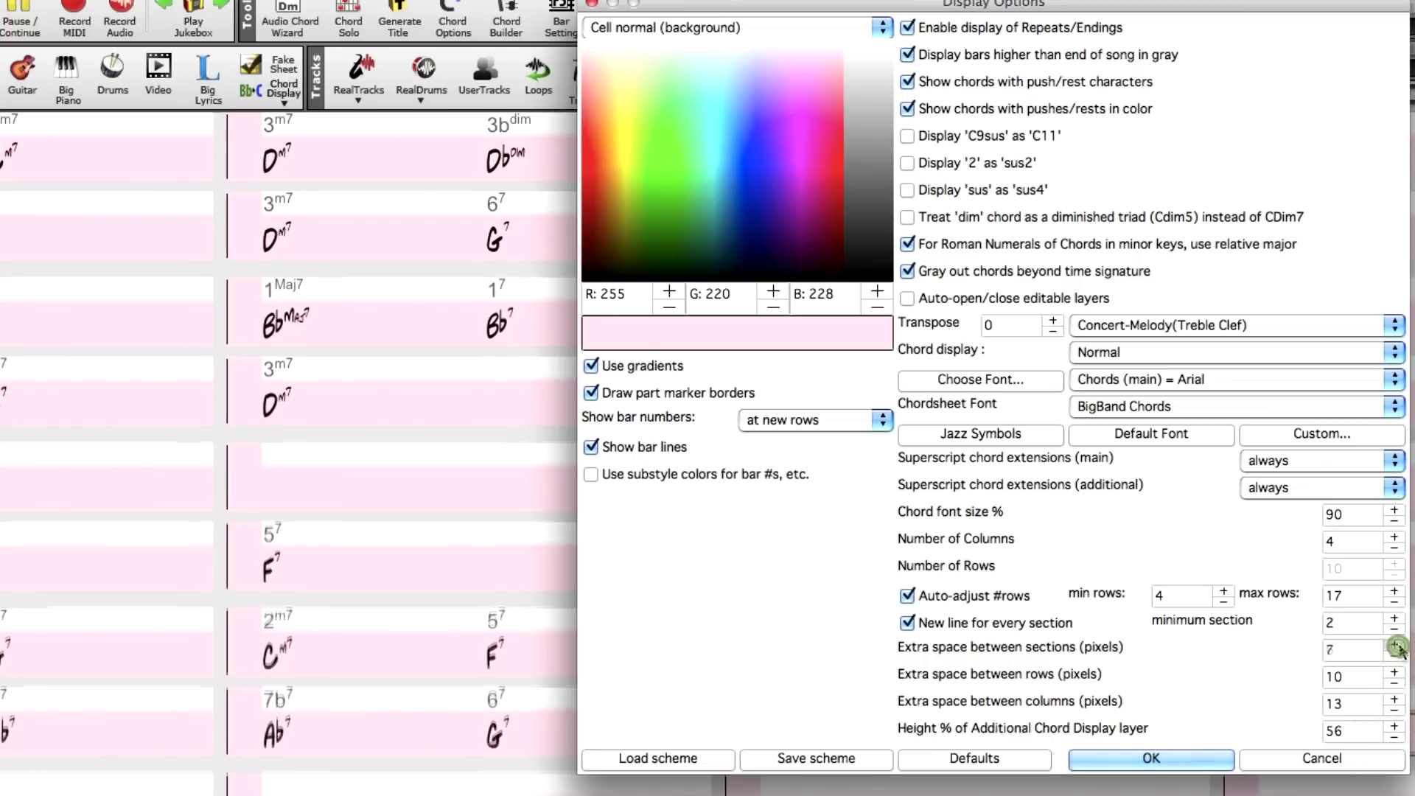
pyautogui.click(1395, 646)
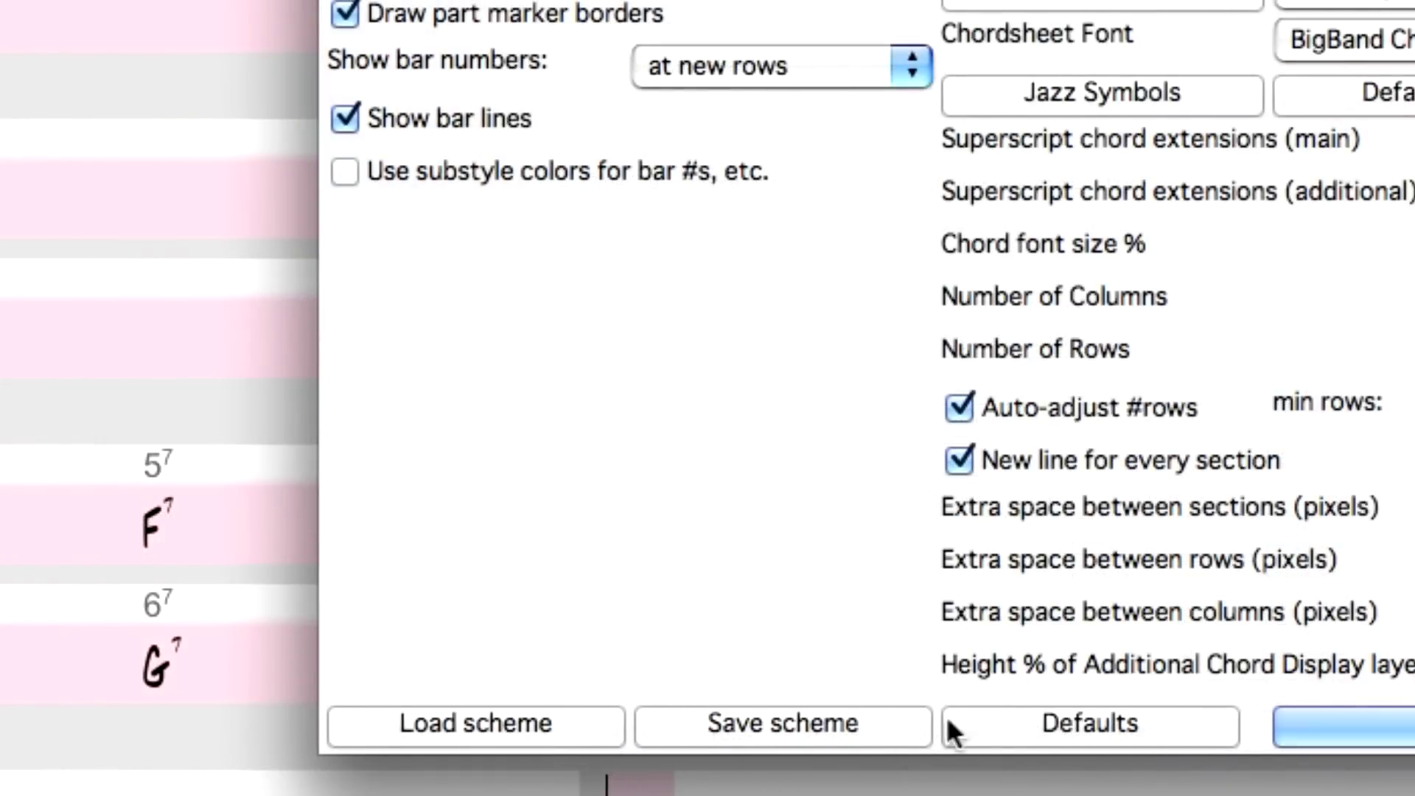
# Restore all Display Options to their defaults and apply them to the chord sheet.
pyautogui.click(1104, 726)
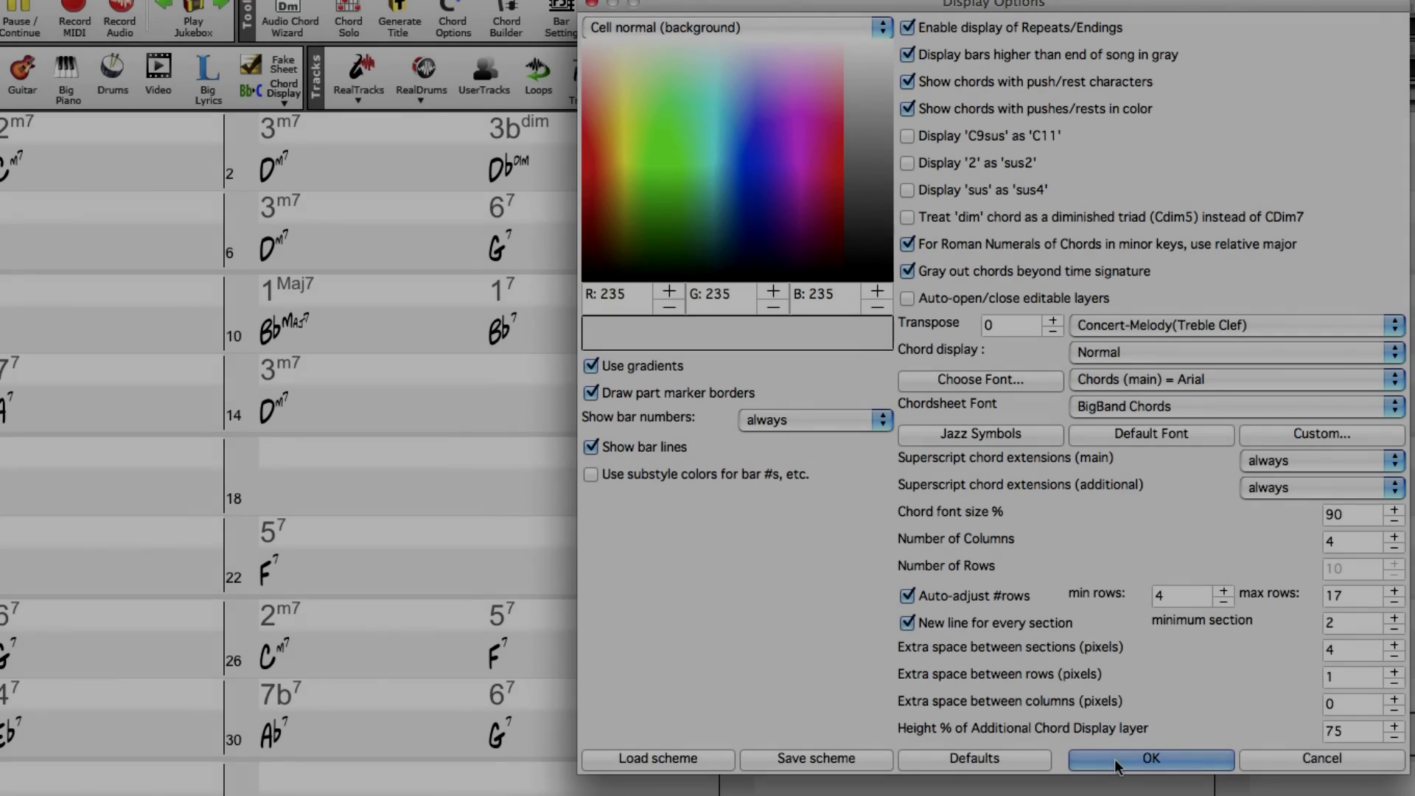
pyautogui.click(1113, 760)
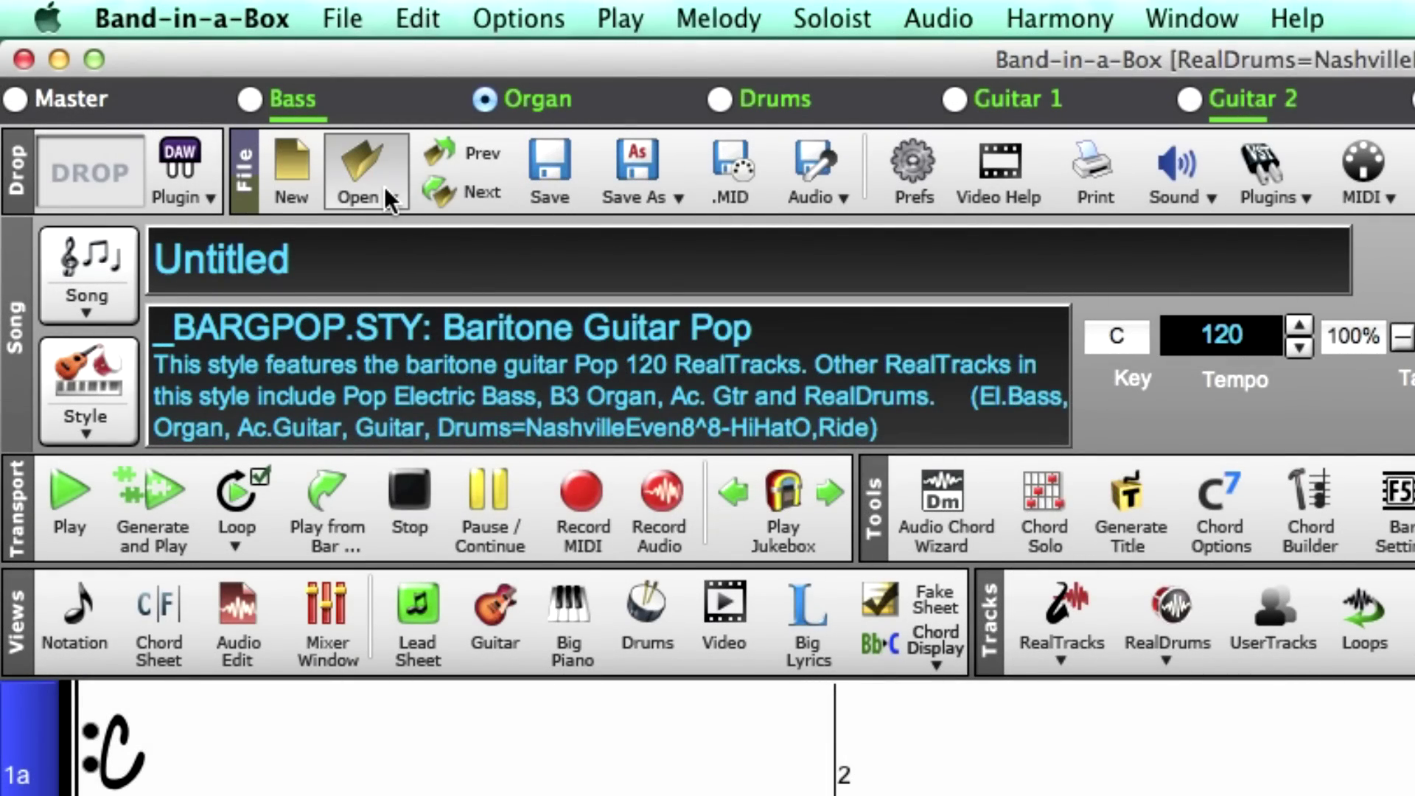
# Load the MusicXML file "My new song.xml" from the Music XML files folder.
pyautogui.click(387, 194)
pyautogui.click(466, 441)
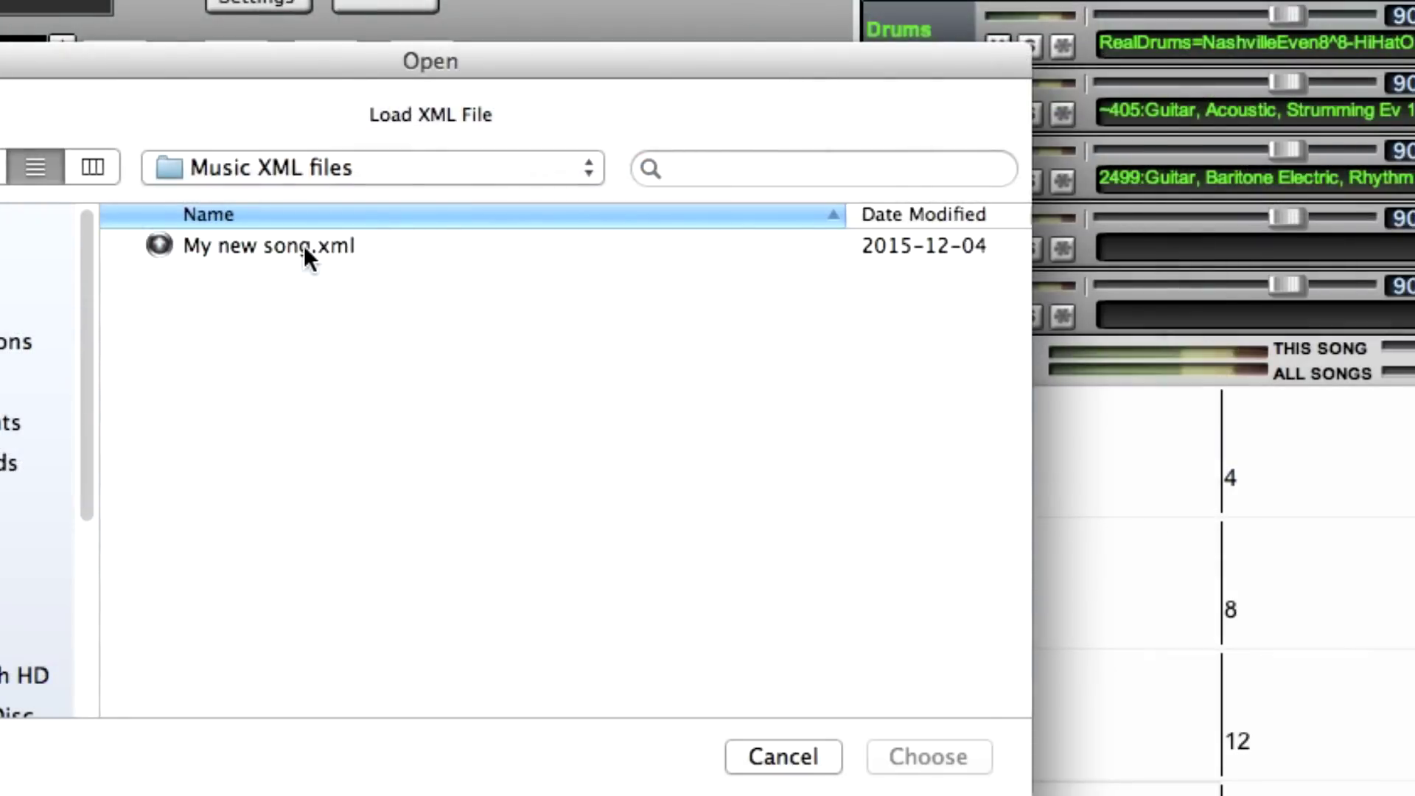
pyautogui.click(303, 245)
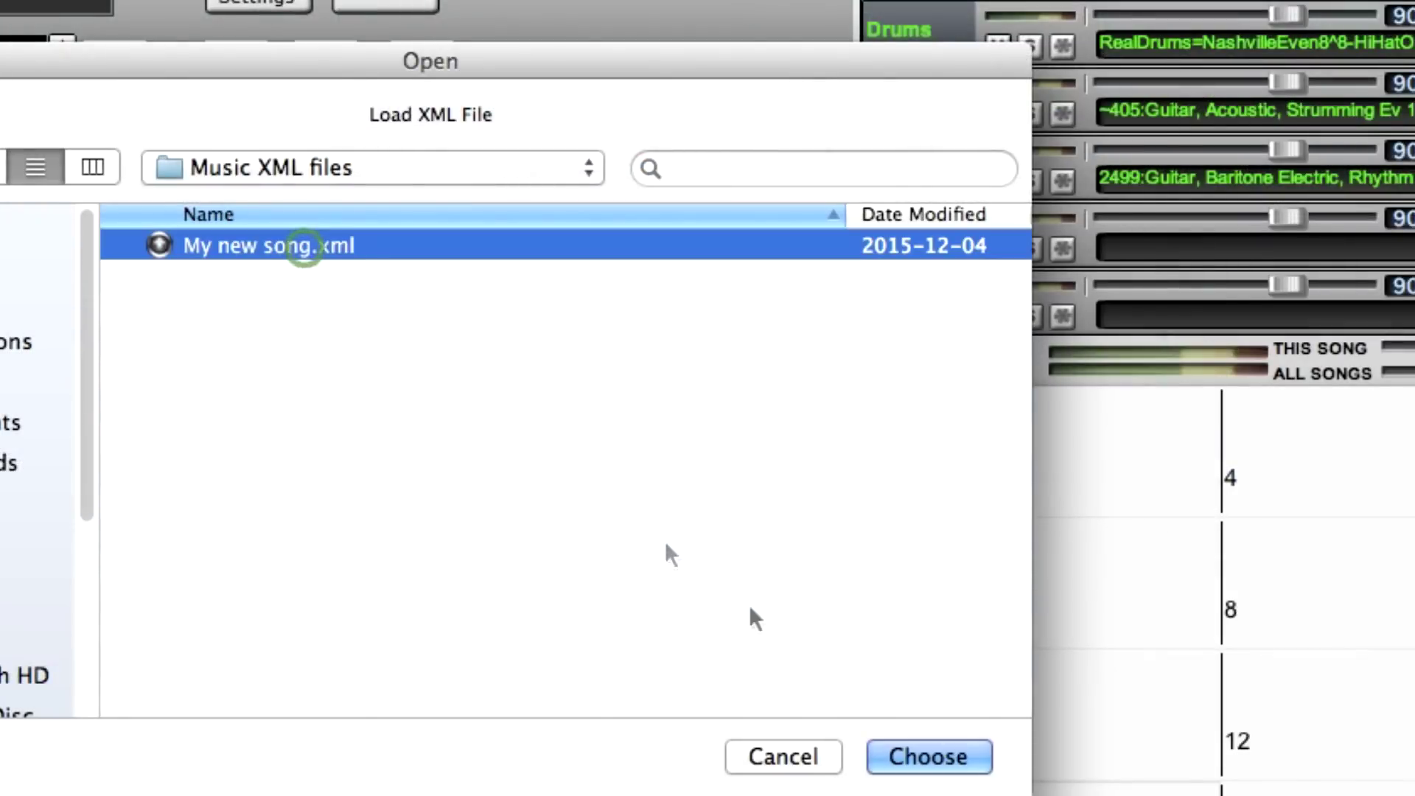
pyautogui.click(931, 766)
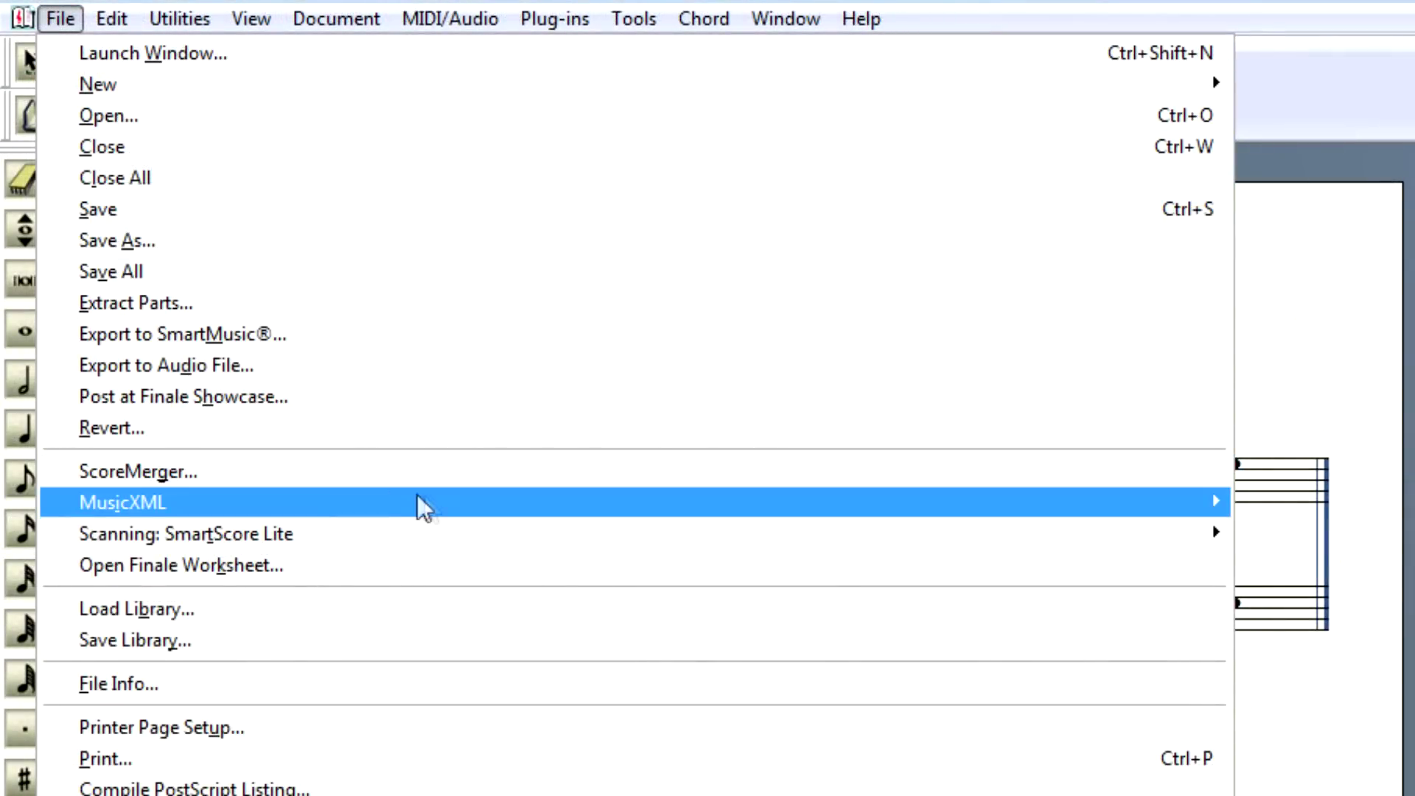
pyautogui.moveTo(634, 507)
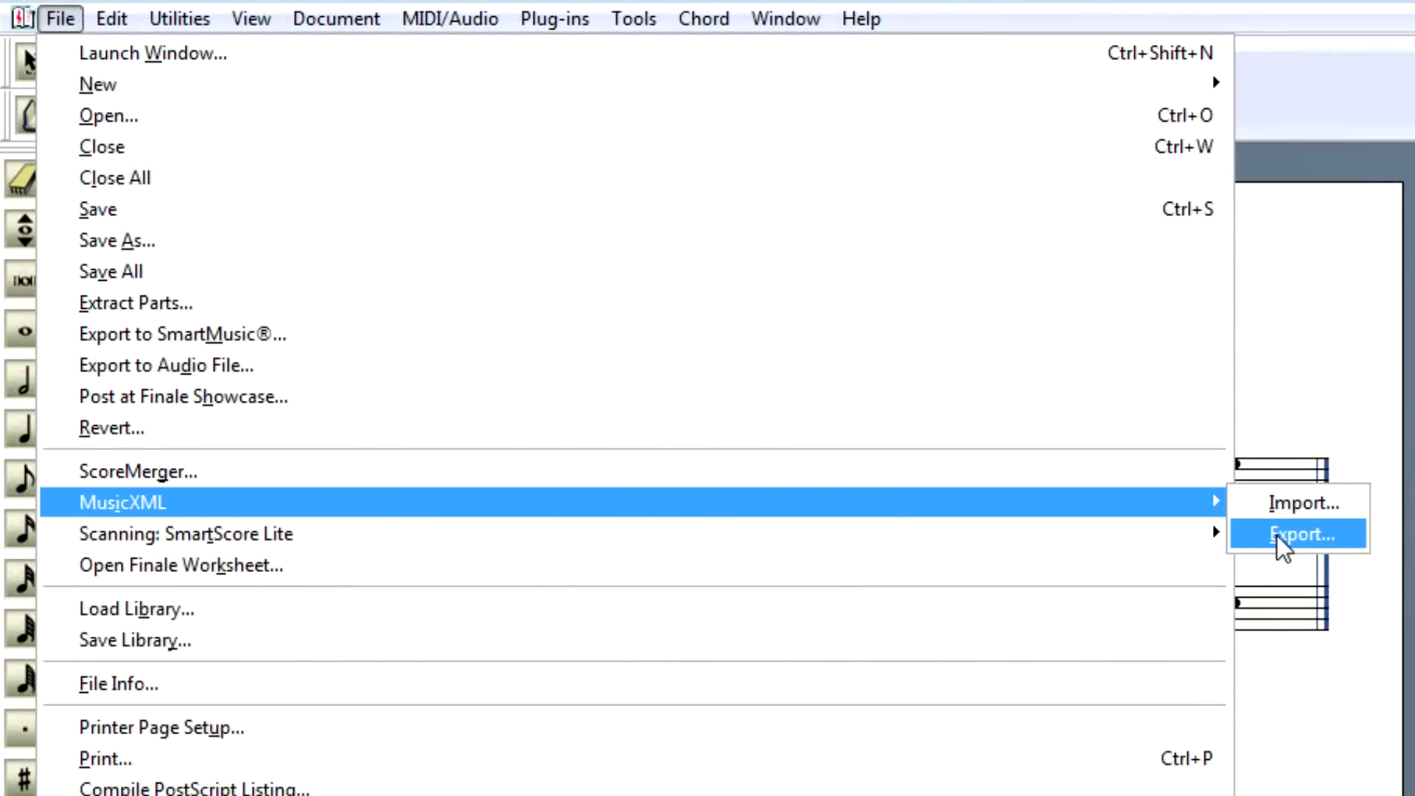
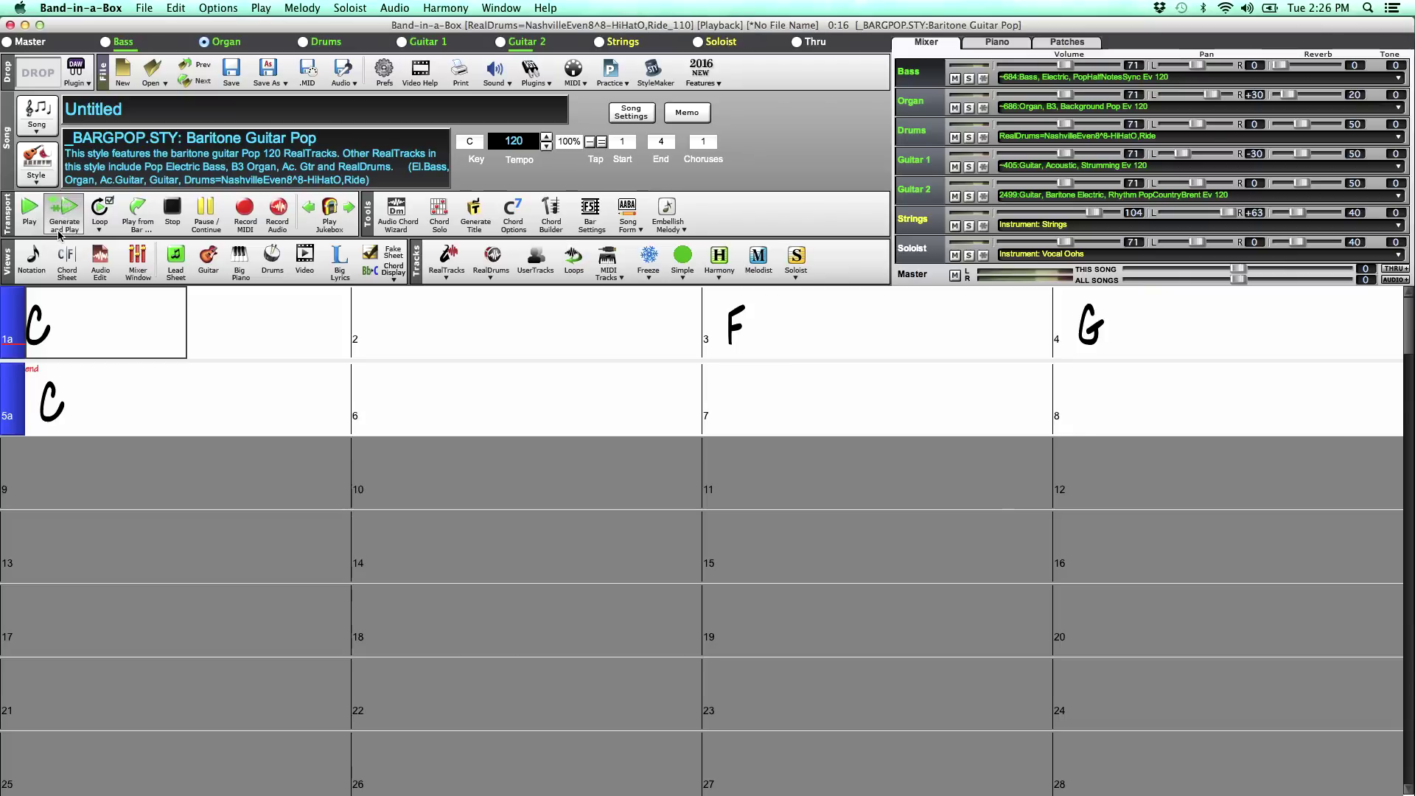
# Show the current song in the Notation view.
pyautogui.click(32, 258)
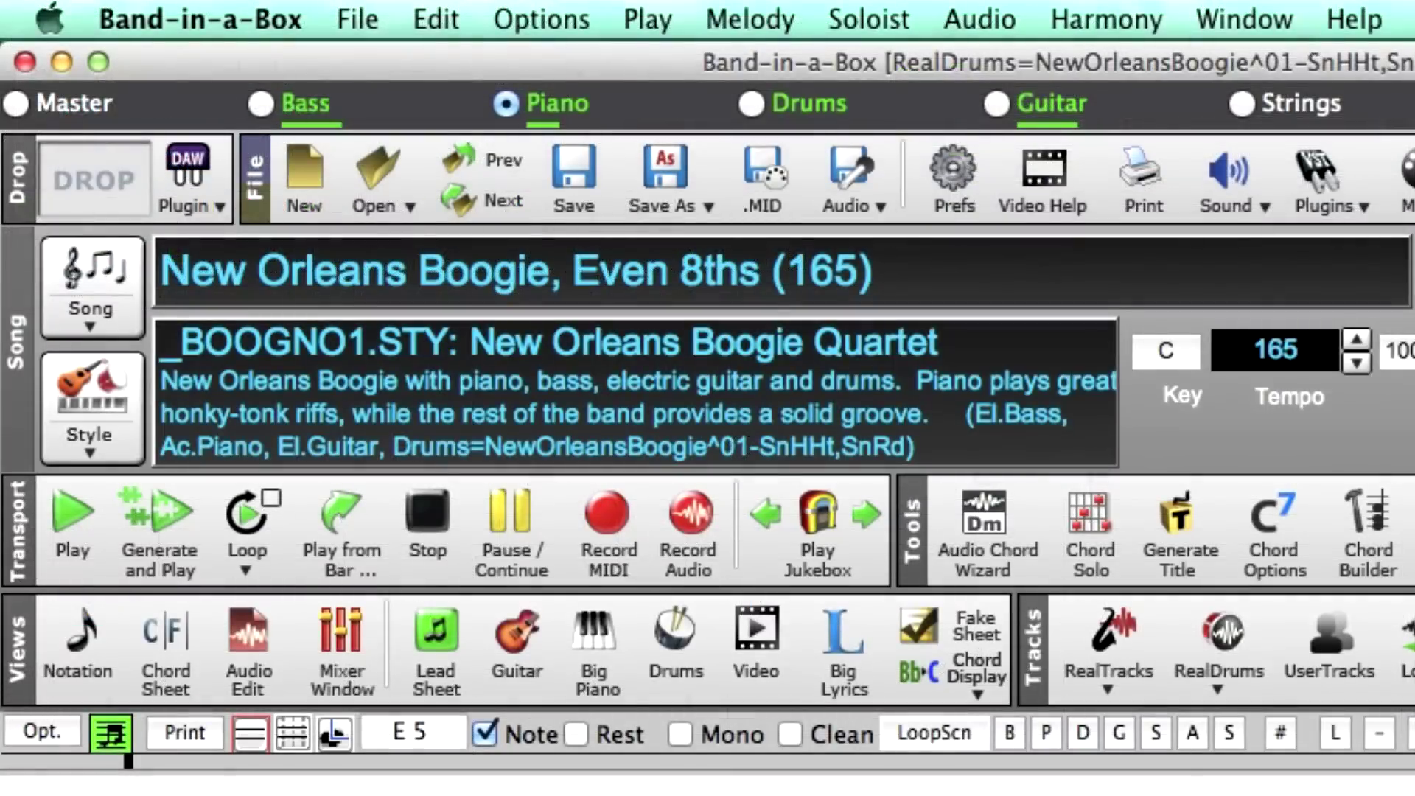
# Stop playback and save the New Orleans Boogie song as a MusicXML file named "Brent's Boogie".
pyautogui.click(427, 538)
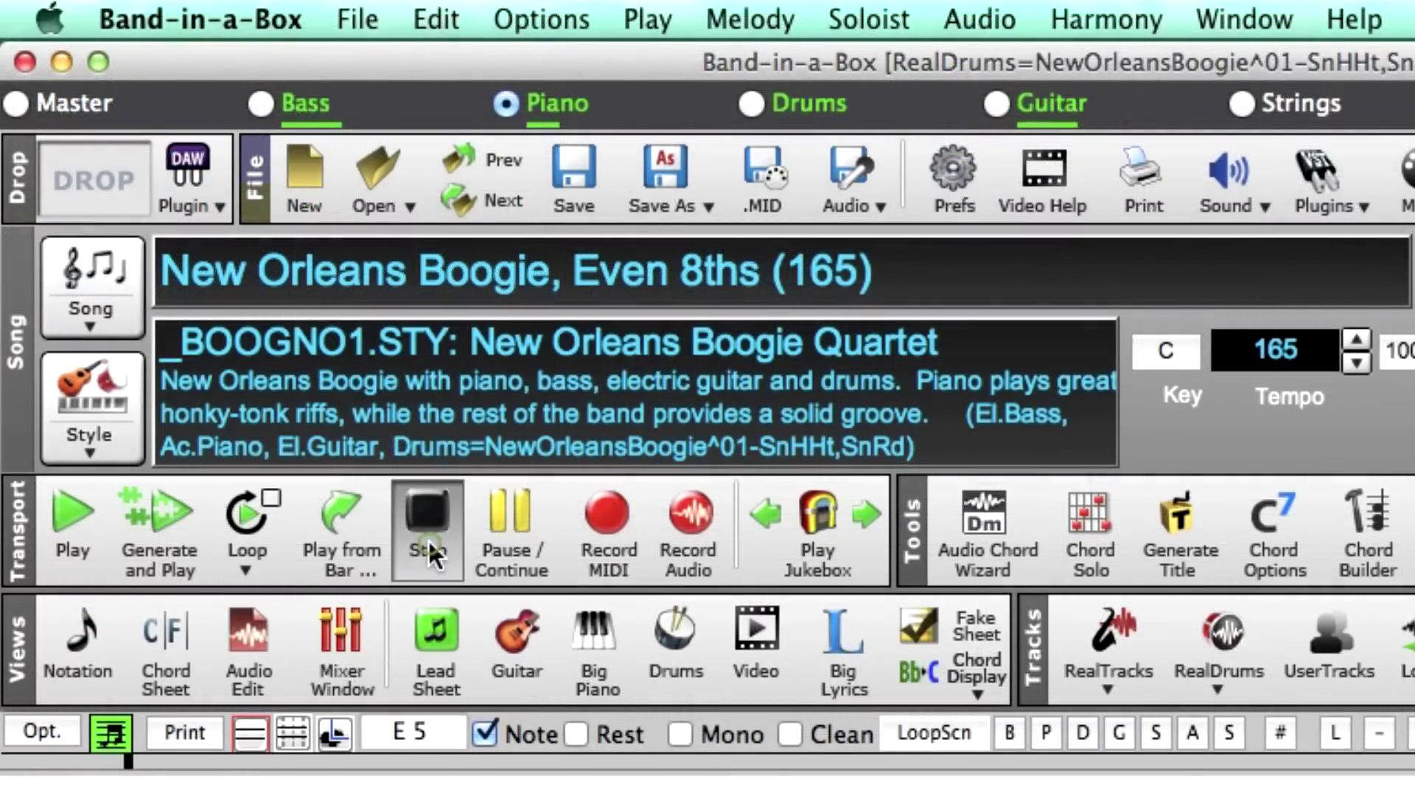
pyautogui.click(680, 185)
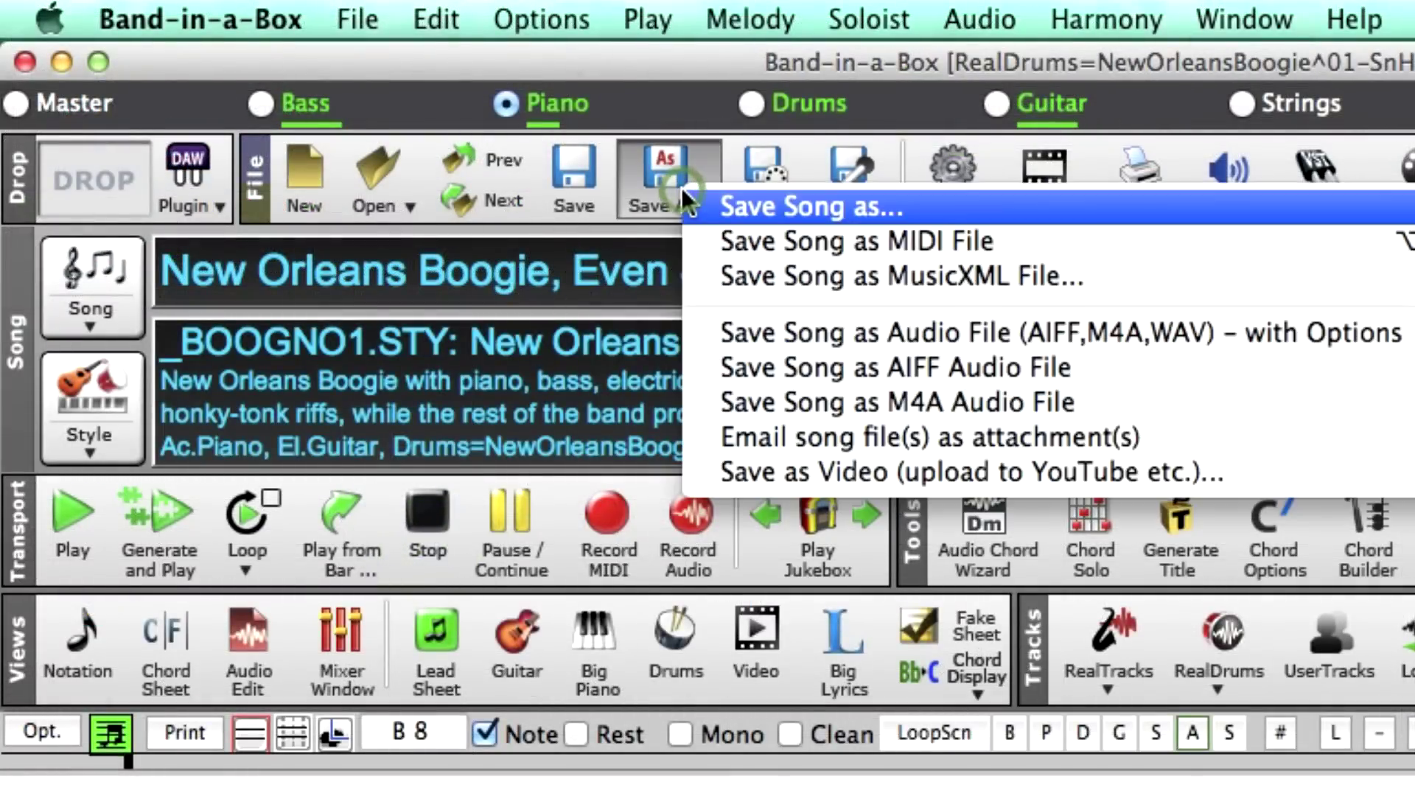
pyautogui.click(966, 276)
pyautogui.write("Brent'")
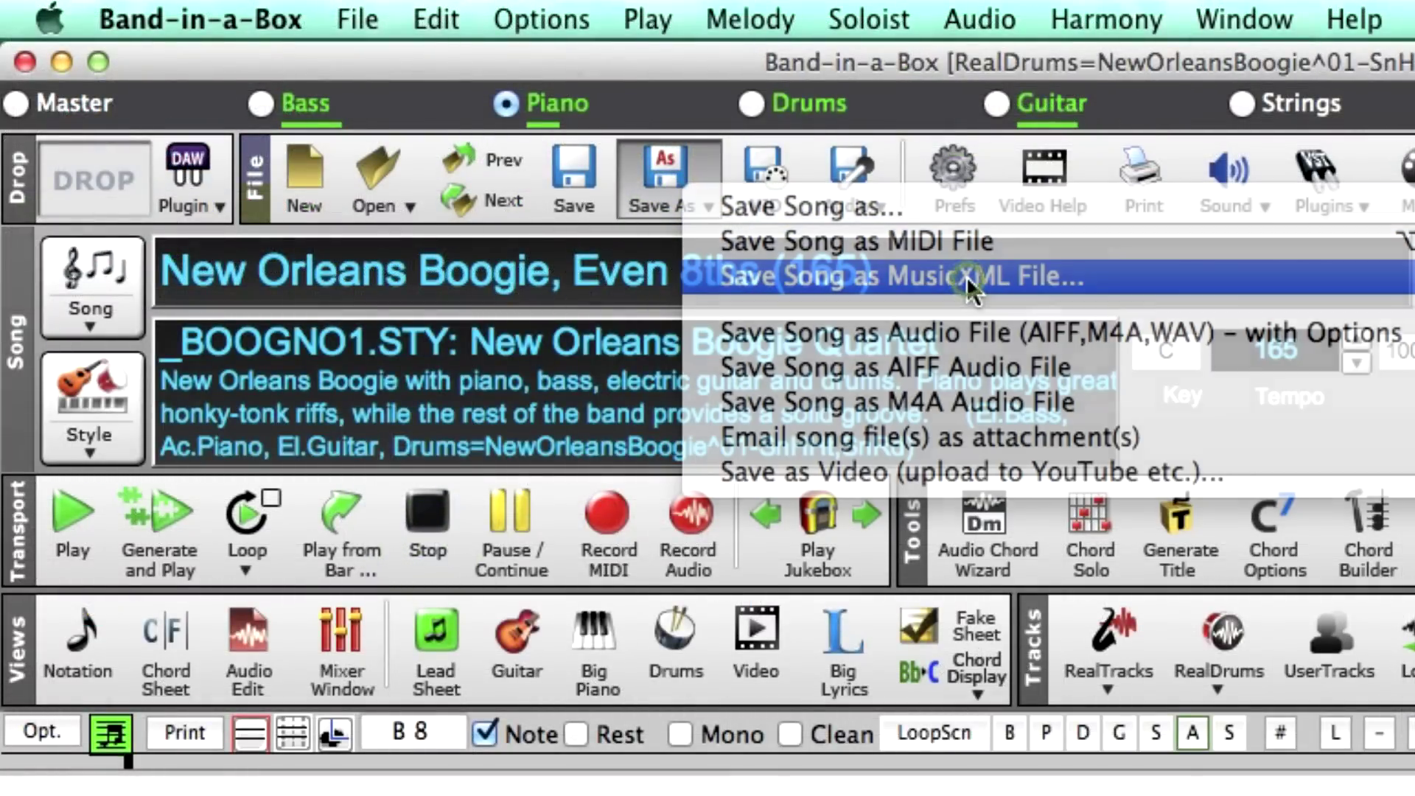
pyautogui.write('s Boogie')
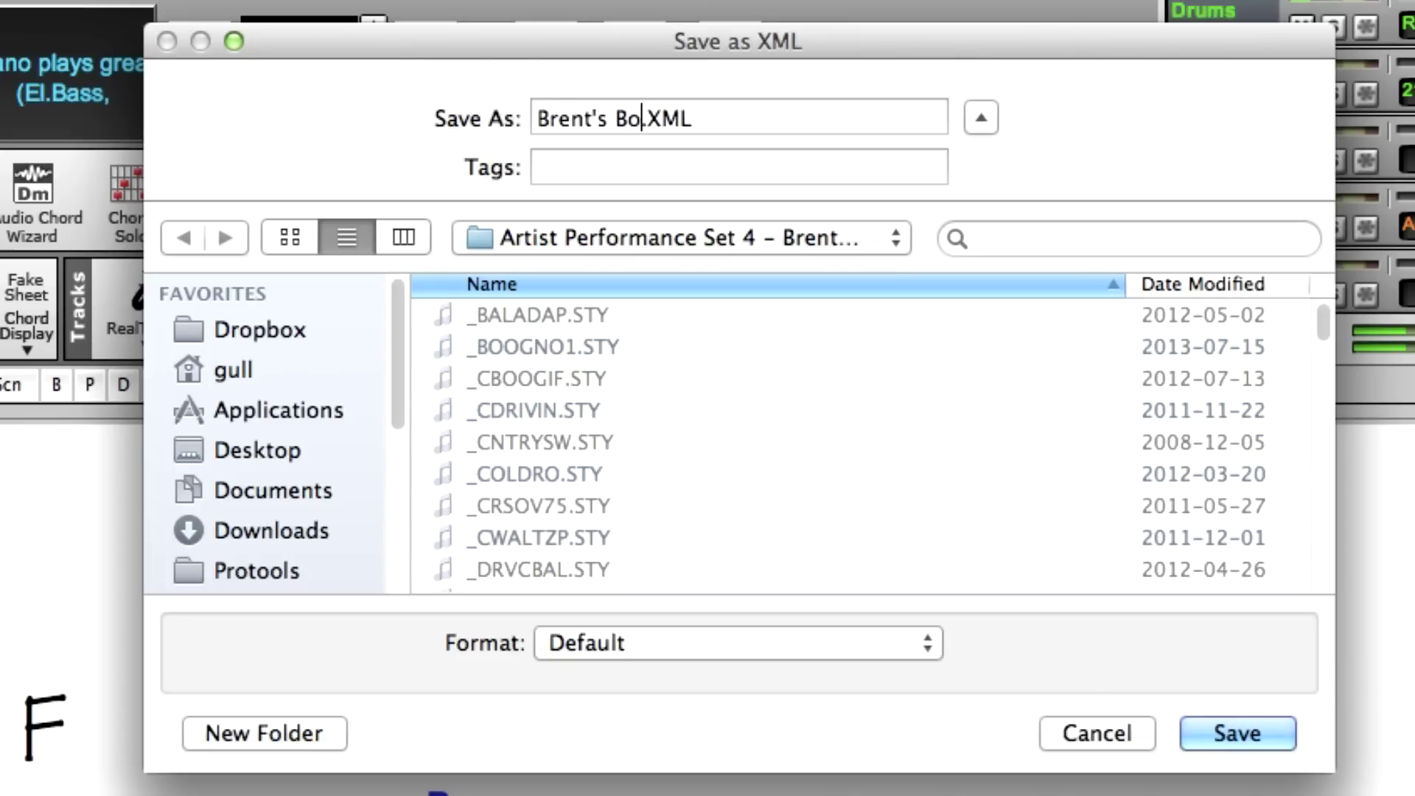
pyautogui.press('Return')
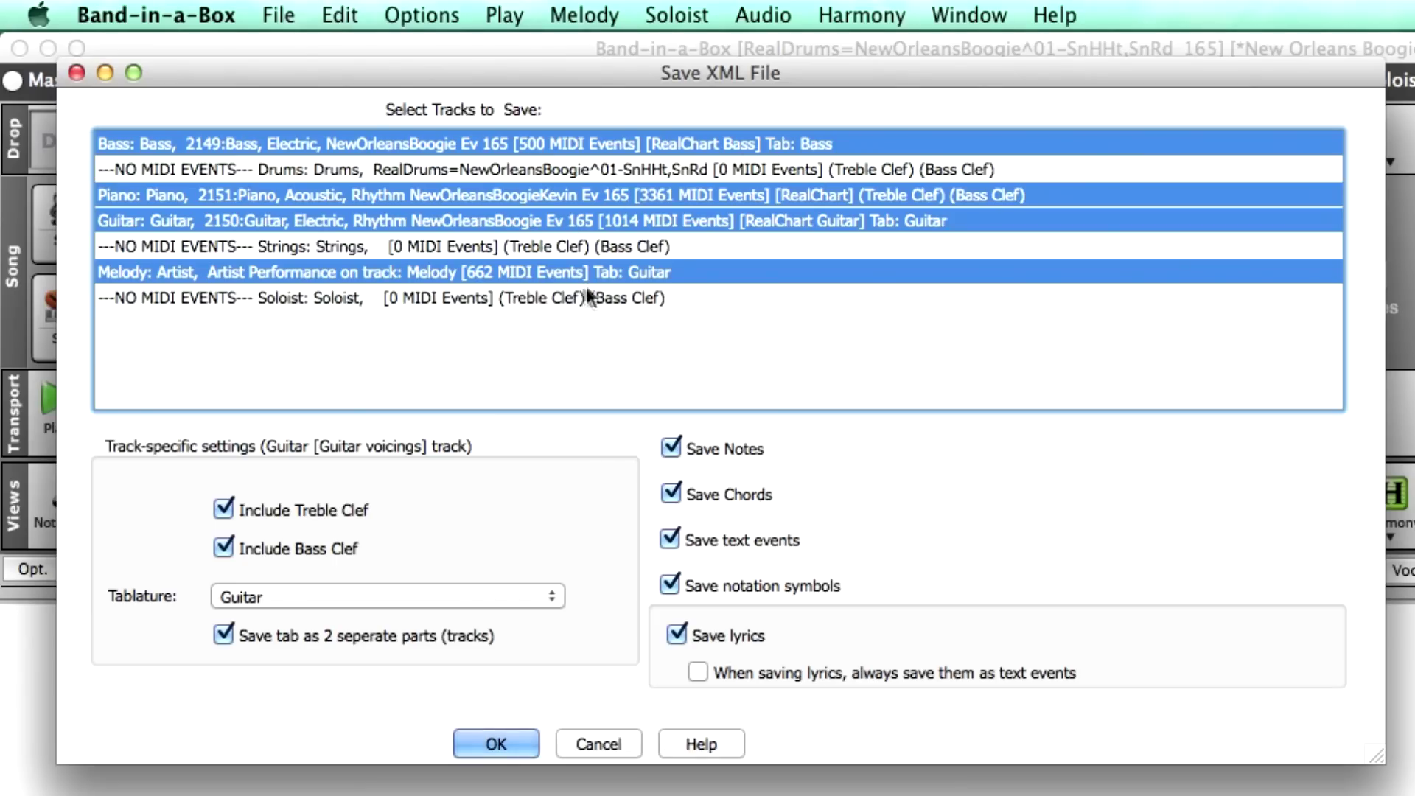
# Select only the Melody track for the XML export and leave out its bass clef.
pyautogui.click(519, 272)
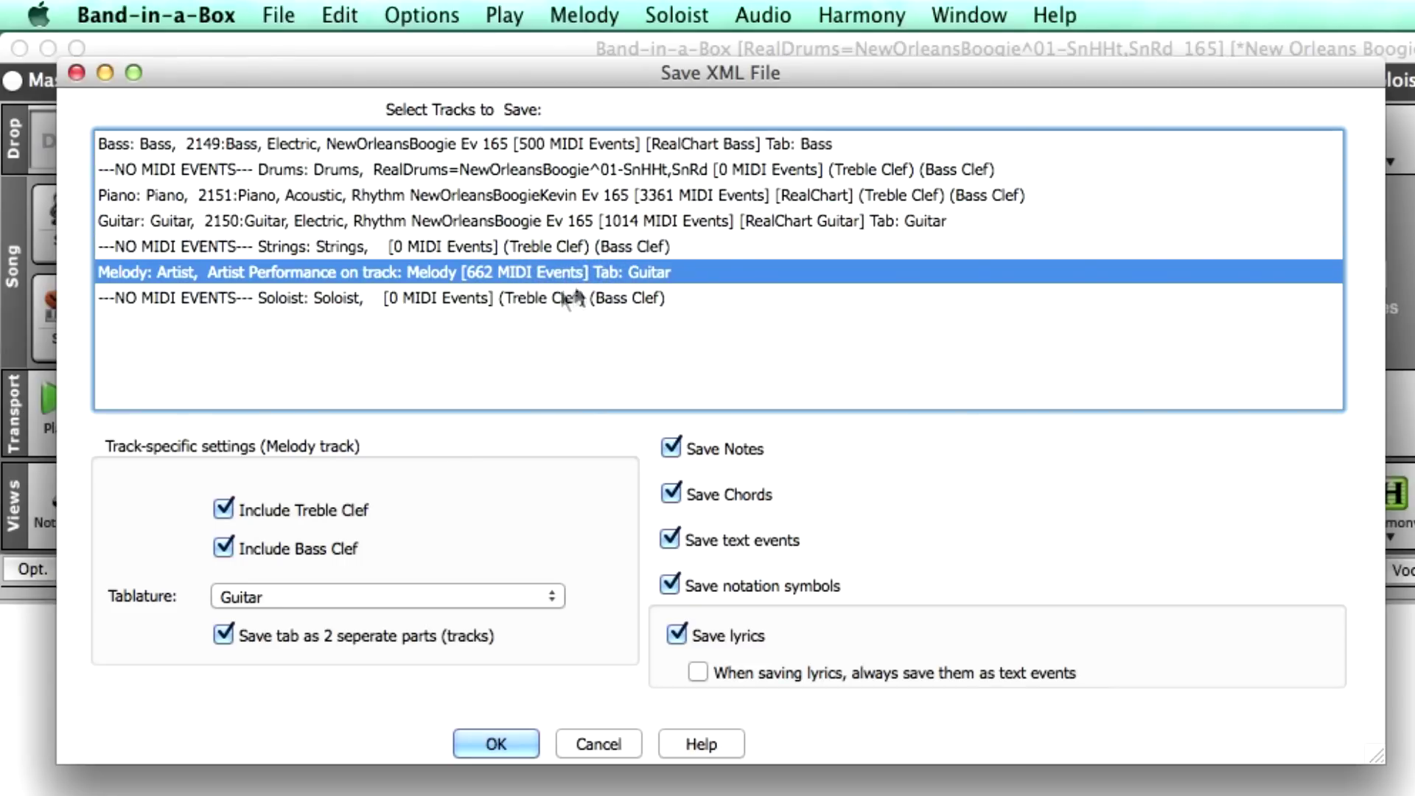
pyautogui.click(225, 547)
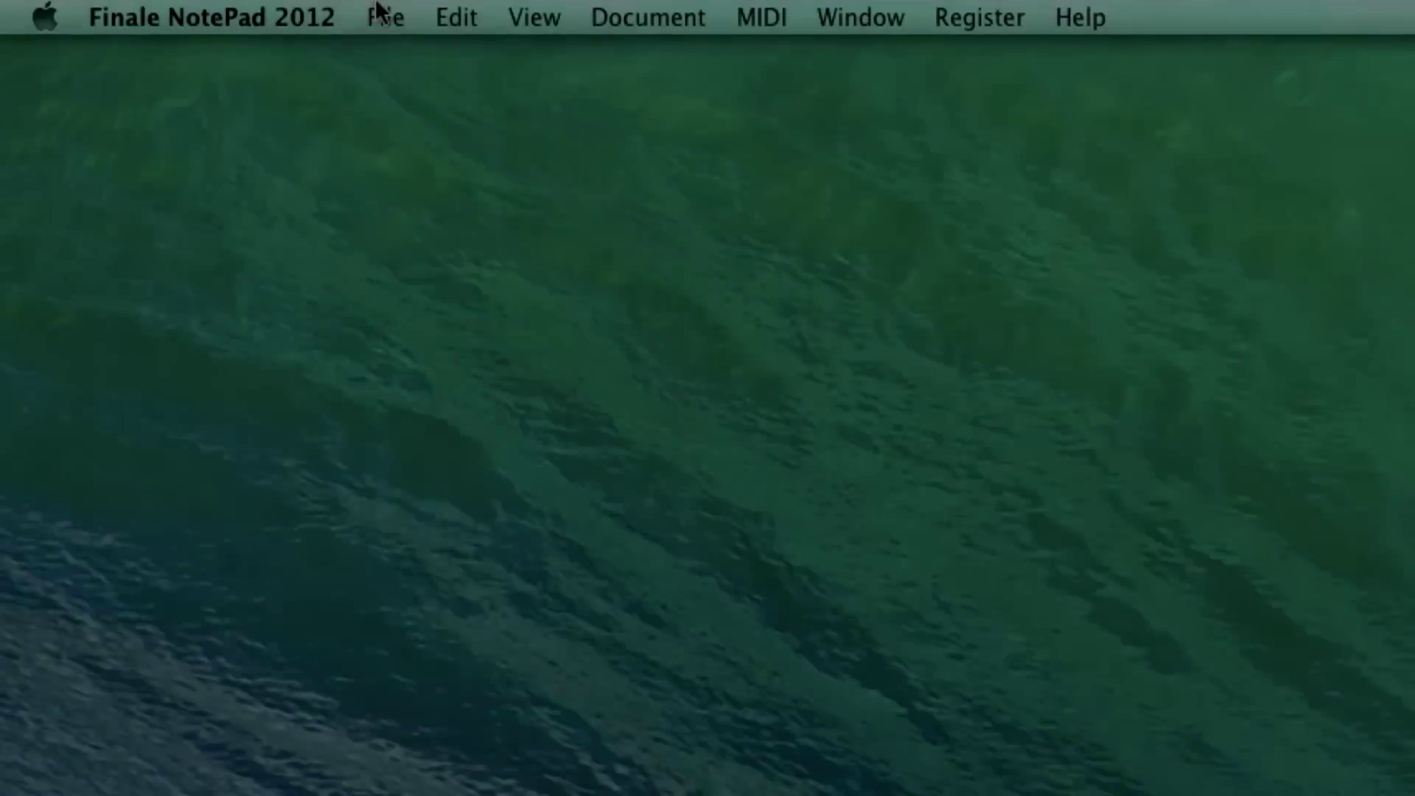
# Switch to Finale NotePad 2012 and import the MusicXML file "Brent's Boogie.XML".
pyautogui.click(379, 15)
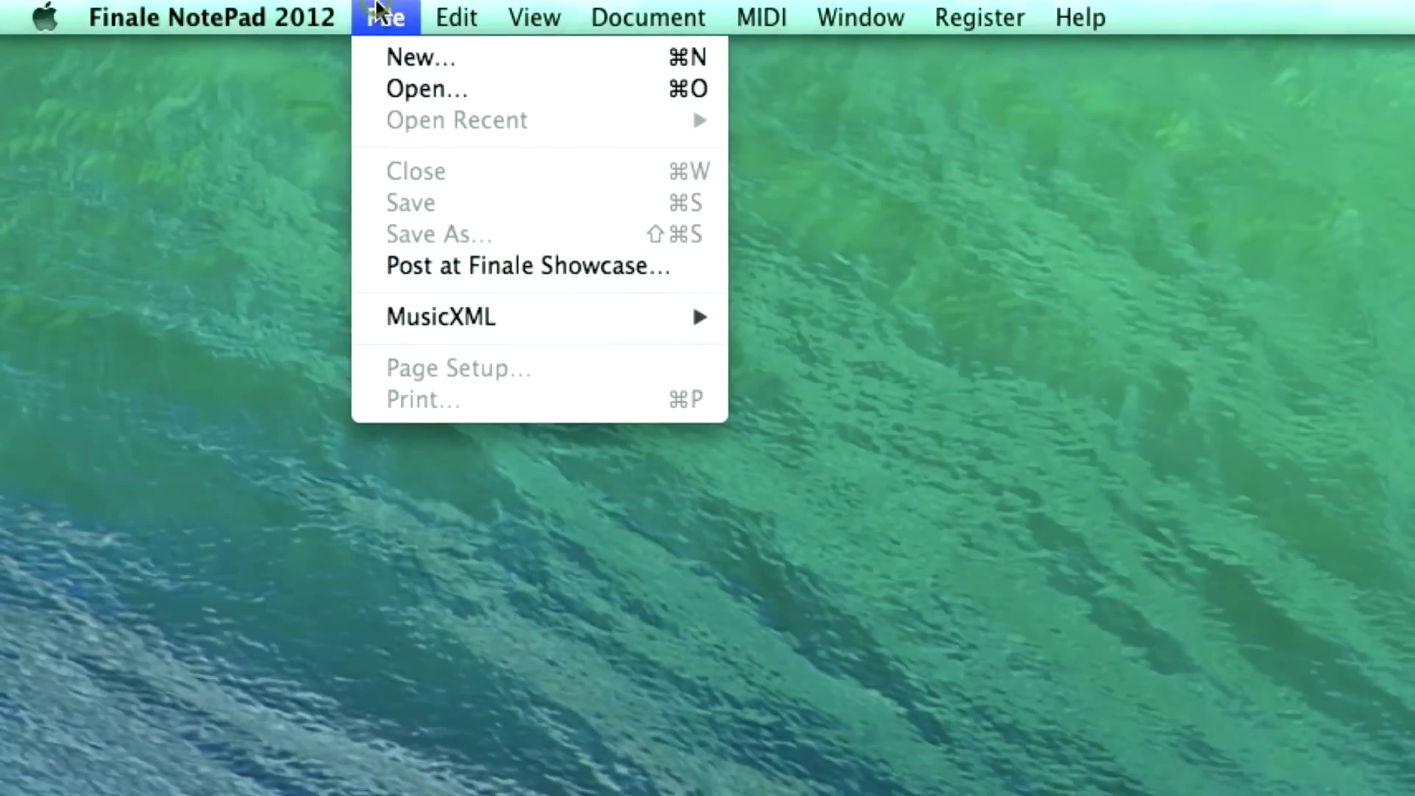
pyautogui.moveTo(626, 324)
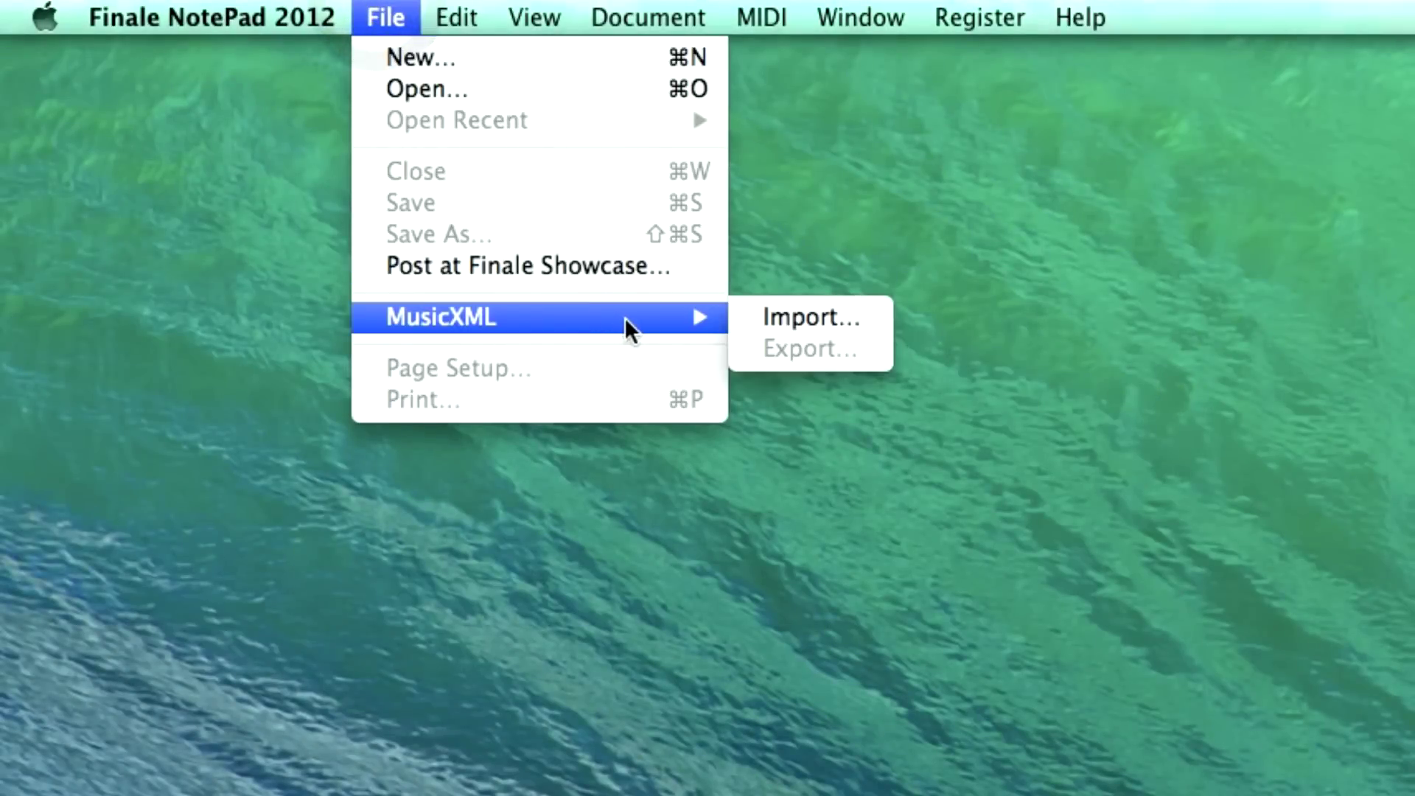
pyautogui.click(802, 324)
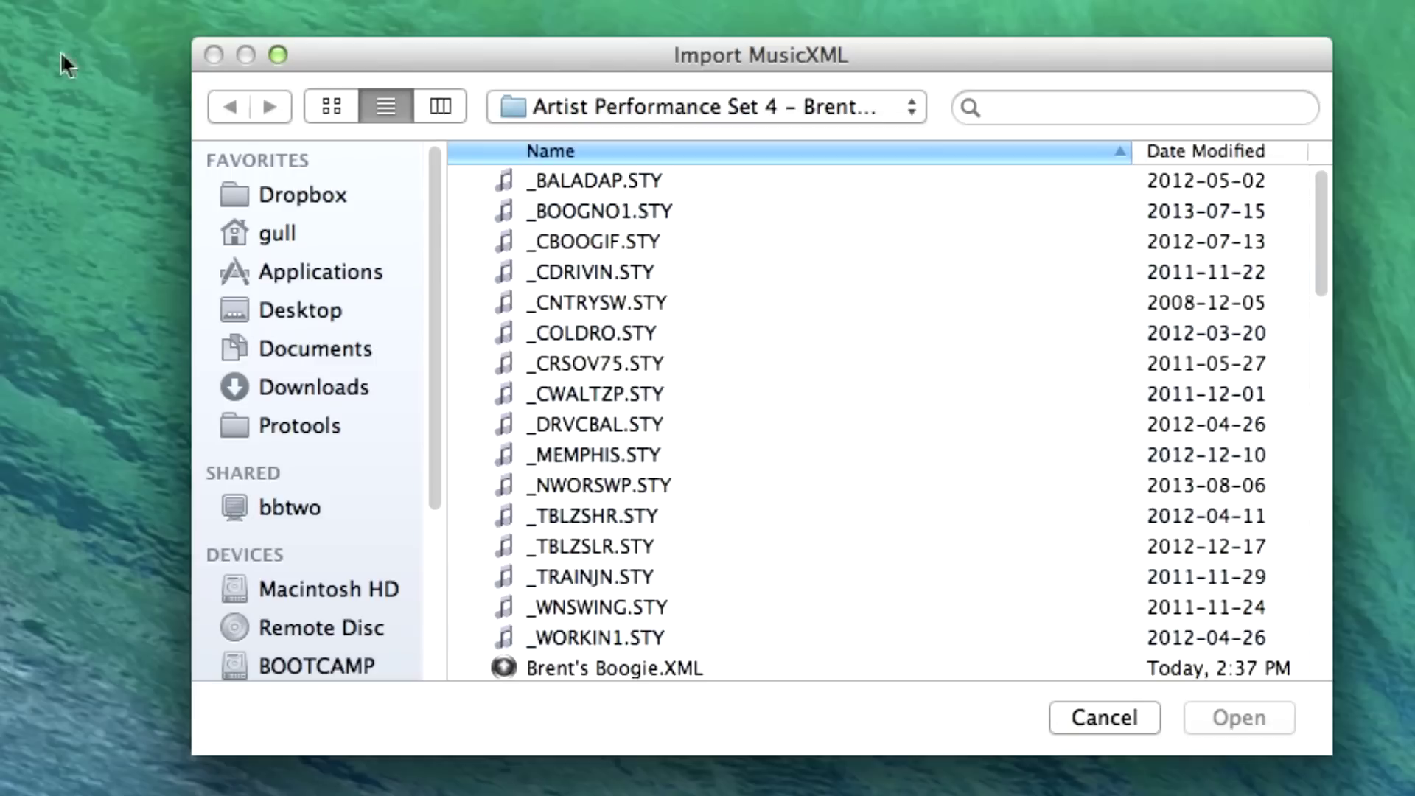
pyautogui.click(667, 670)
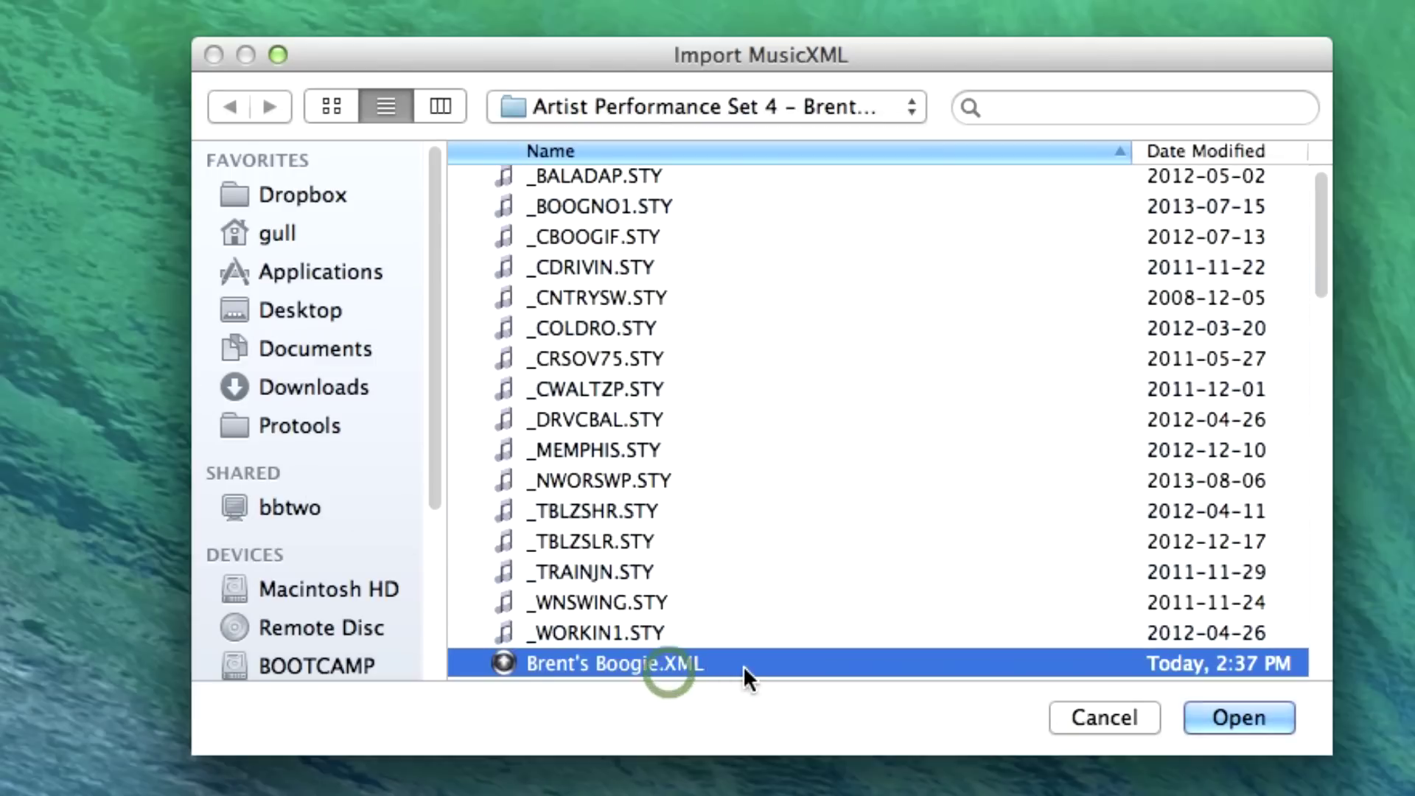
pyautogui.click(1242, 716)
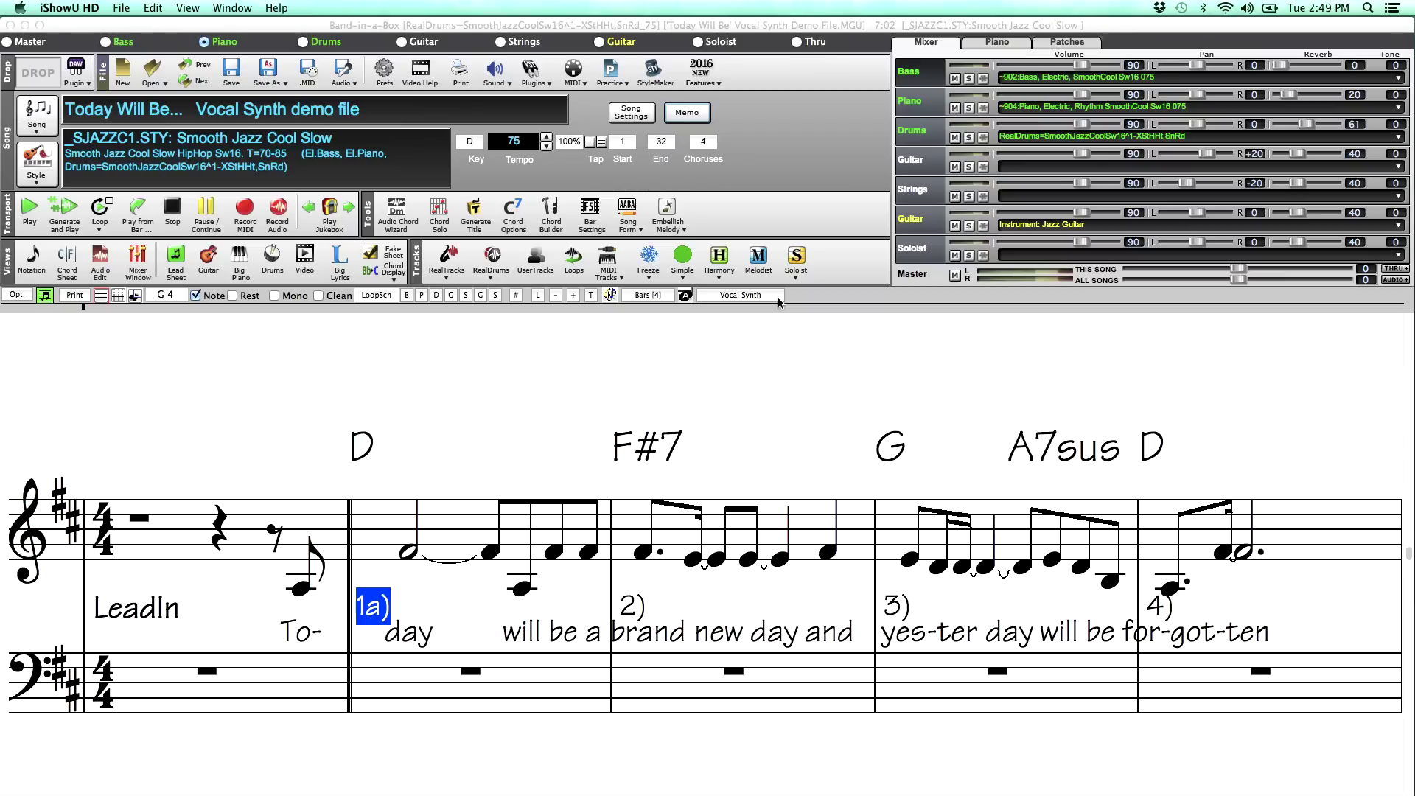
# In Band-in-a-Box, generate a synthetic vocal in English with the female vocalist f002e Xiang-Ling.
pyautogui.click(739, 296)
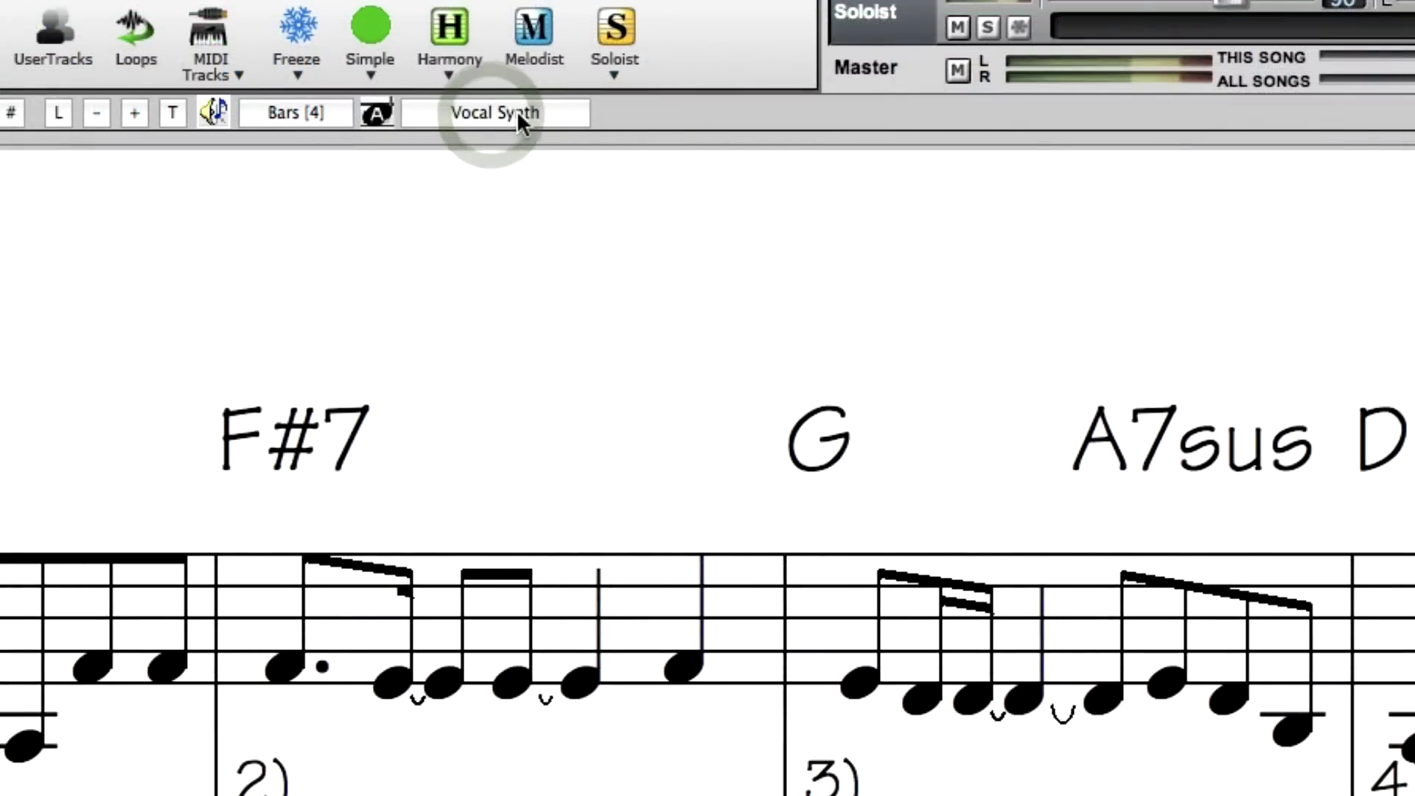
pyautogui.click(516, 111)
pyautogui.click(600, 126)
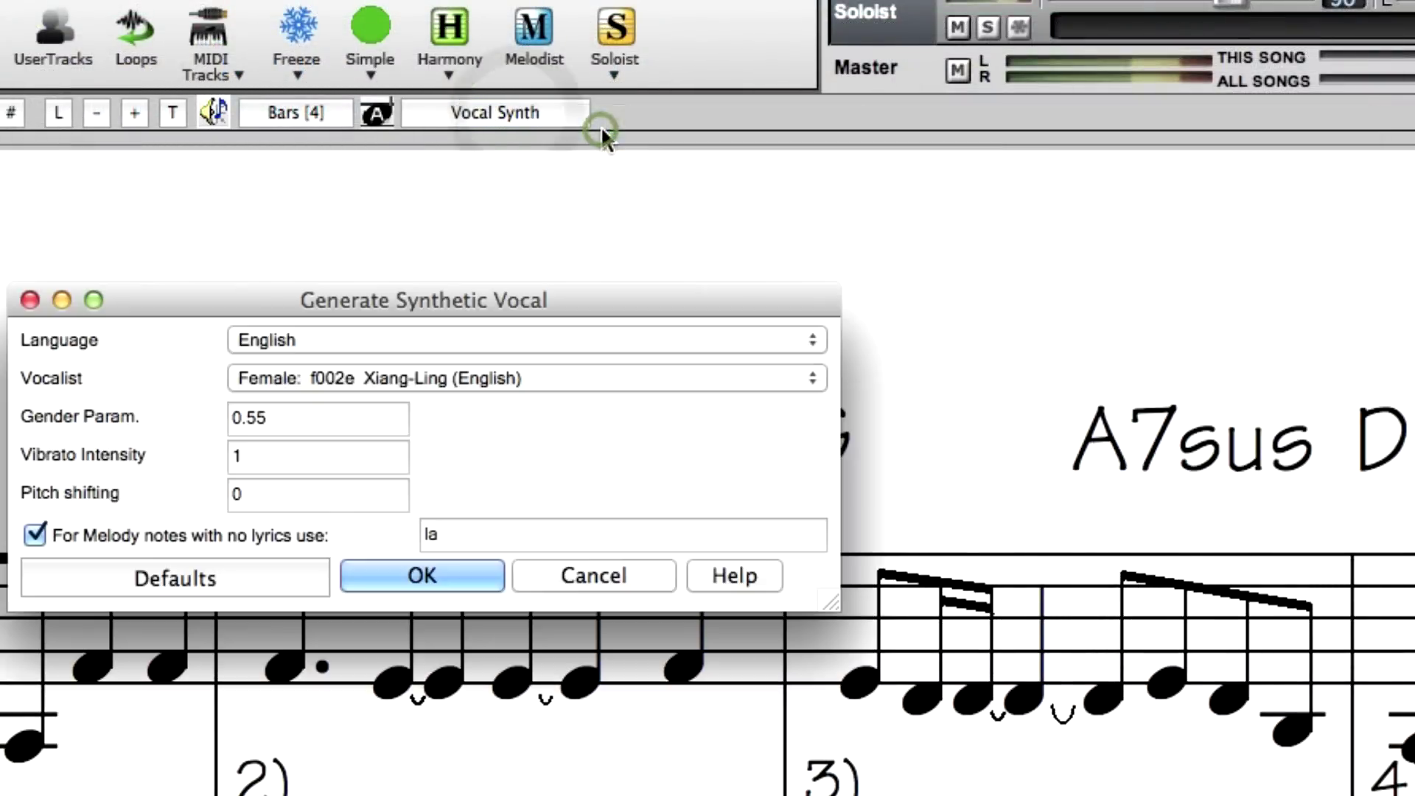
pyautogui.click(309, 376)
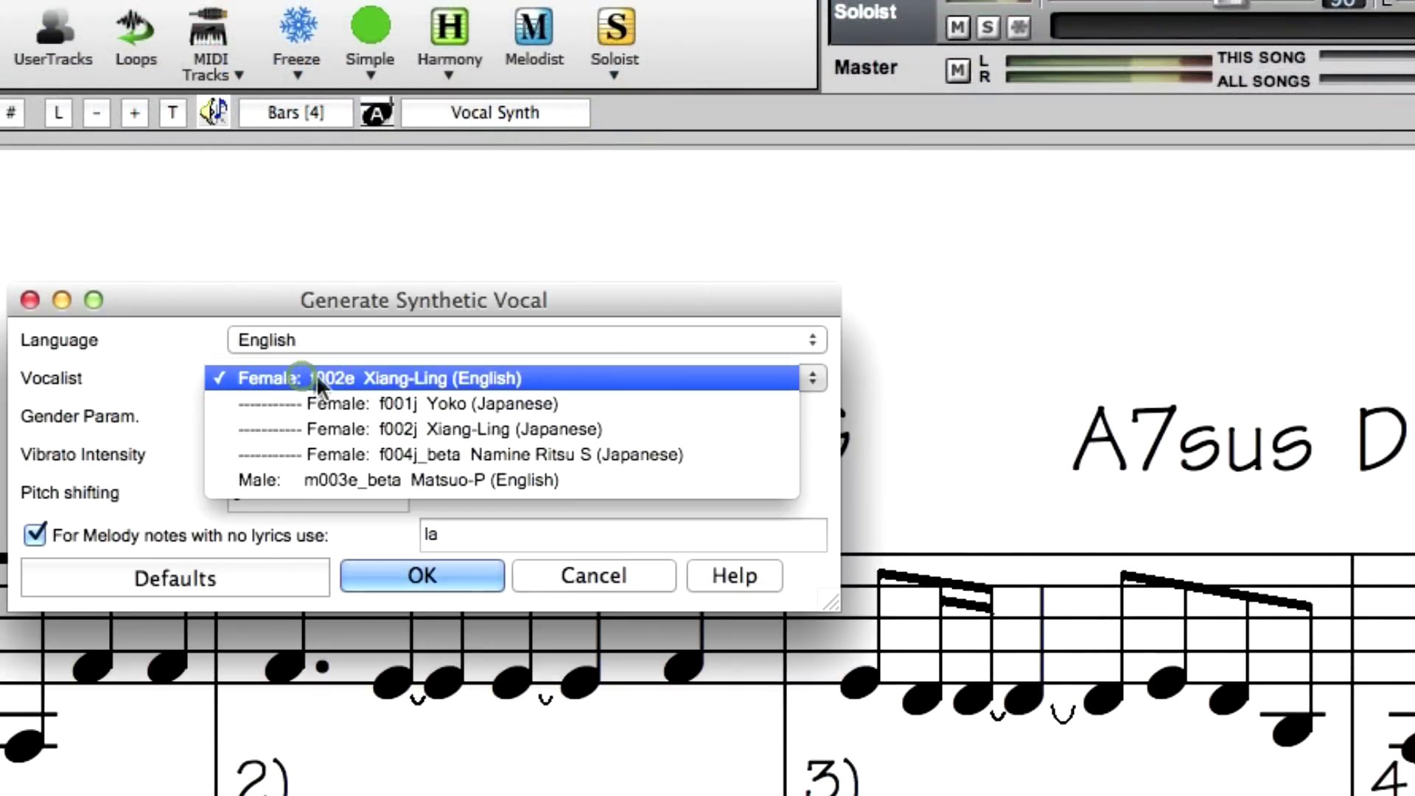
pyautogui.click(423, 376)
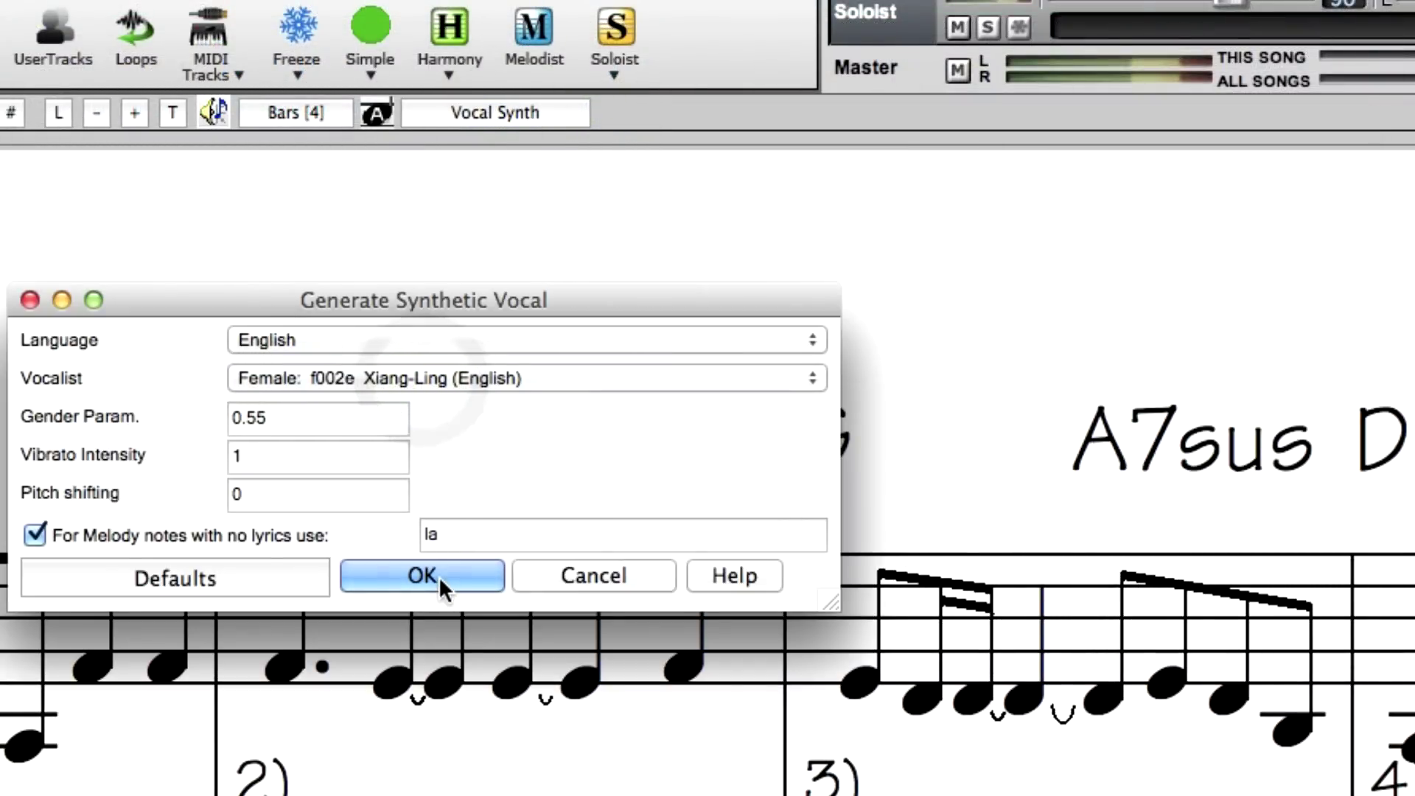
pyautogui.click(440, 577)
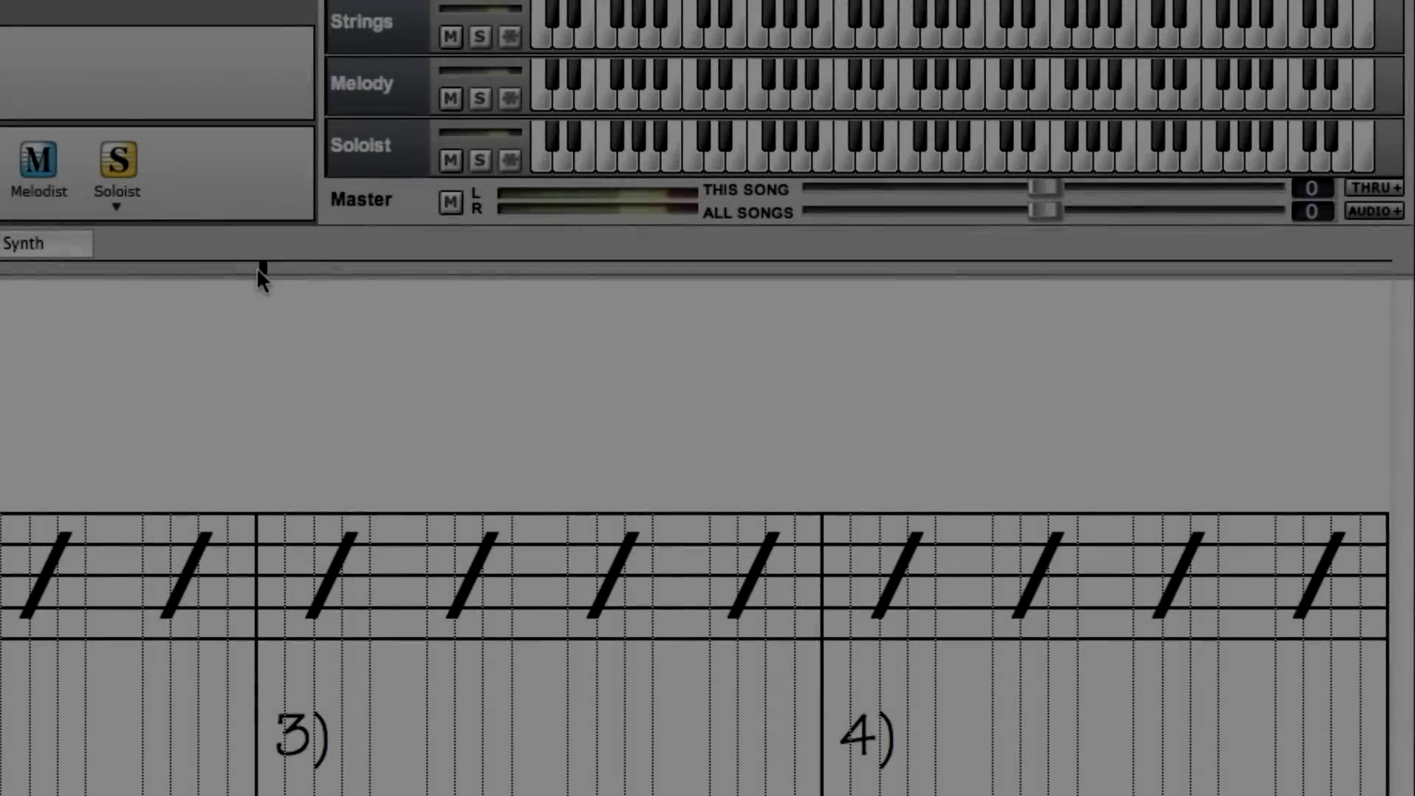
# Place the timeline position at bar 3 and enter a C, E and A chord with the Melody track's on-screen keyboard.
pyautogui.click(257, 266)
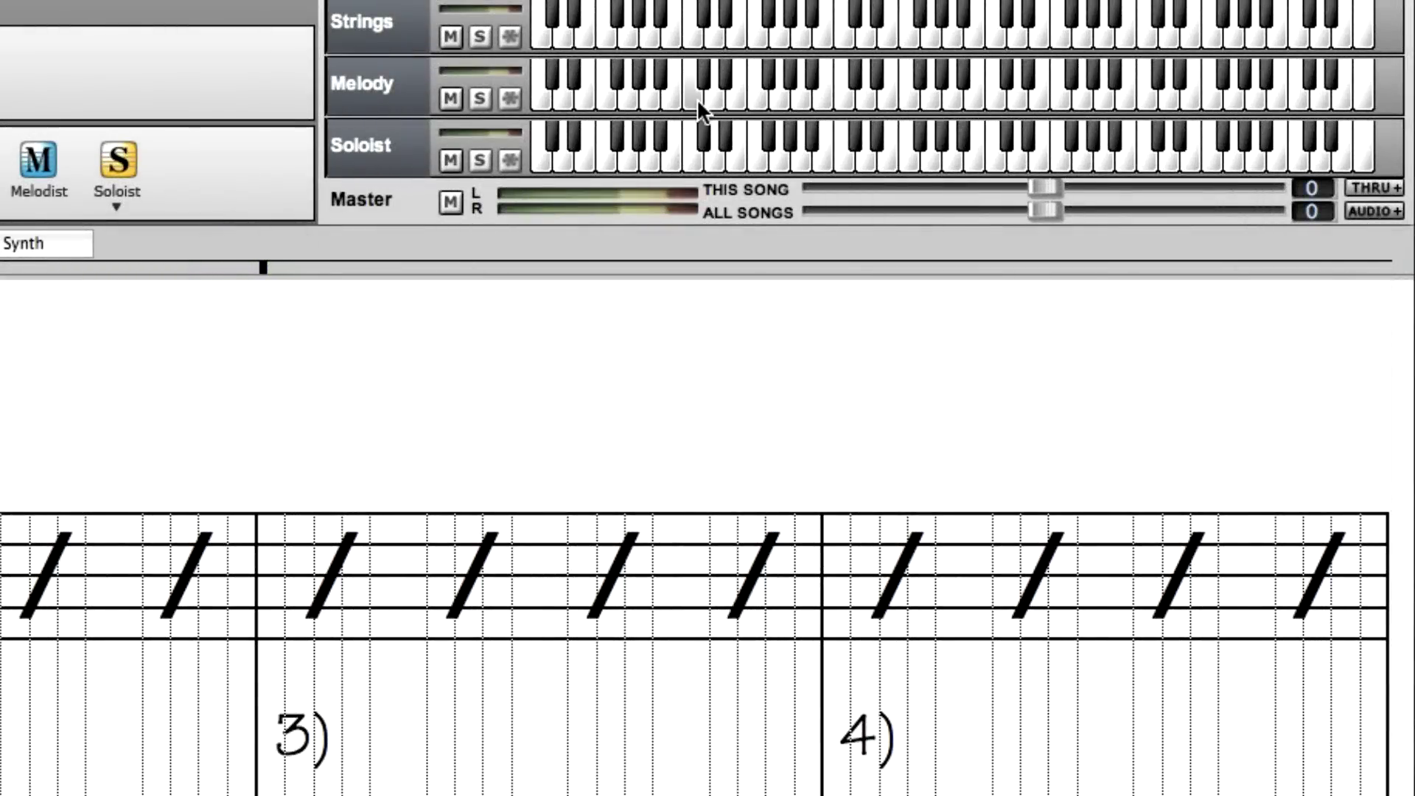
pyautogui.click(697, 98)
pyautogui.click(742, 95)
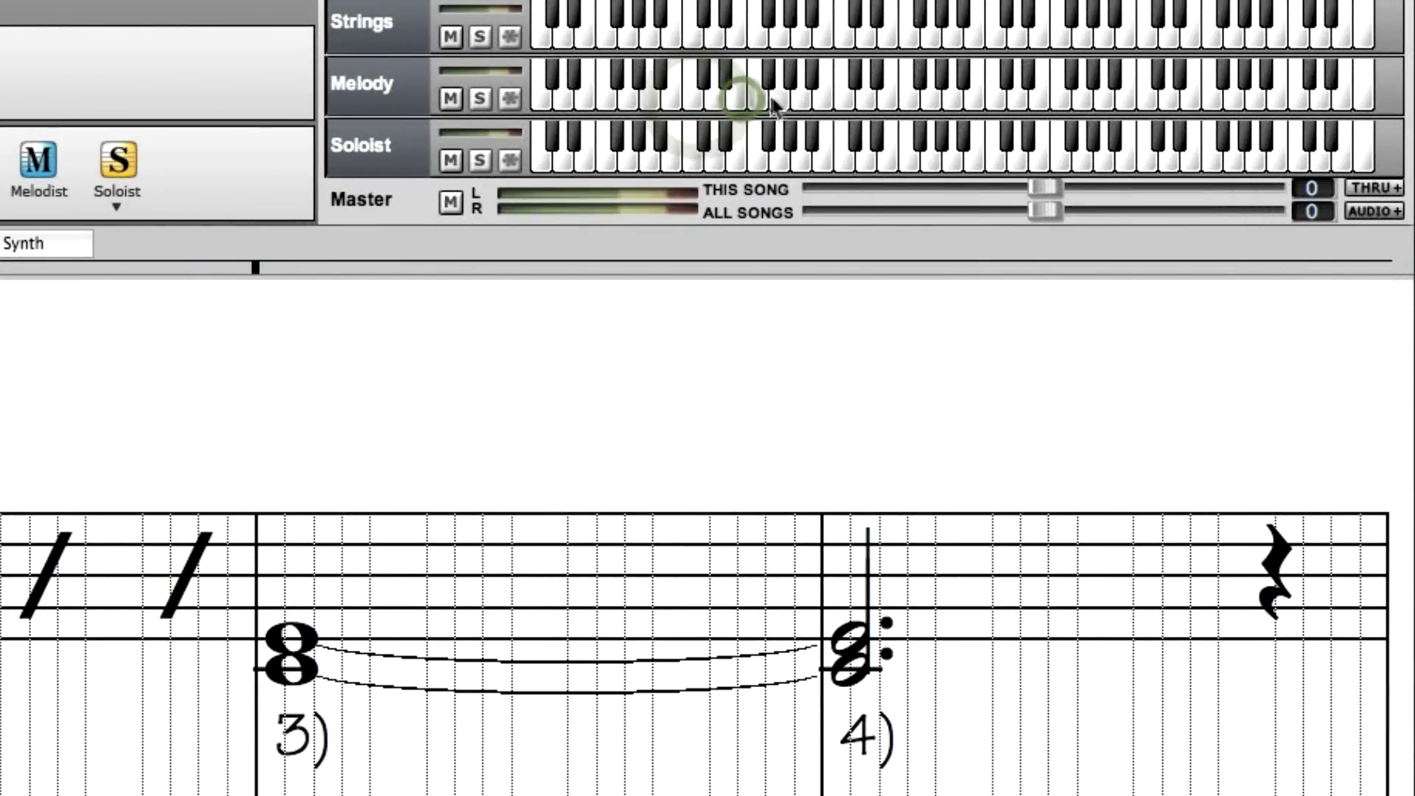
pyautogui.click(802, 95)
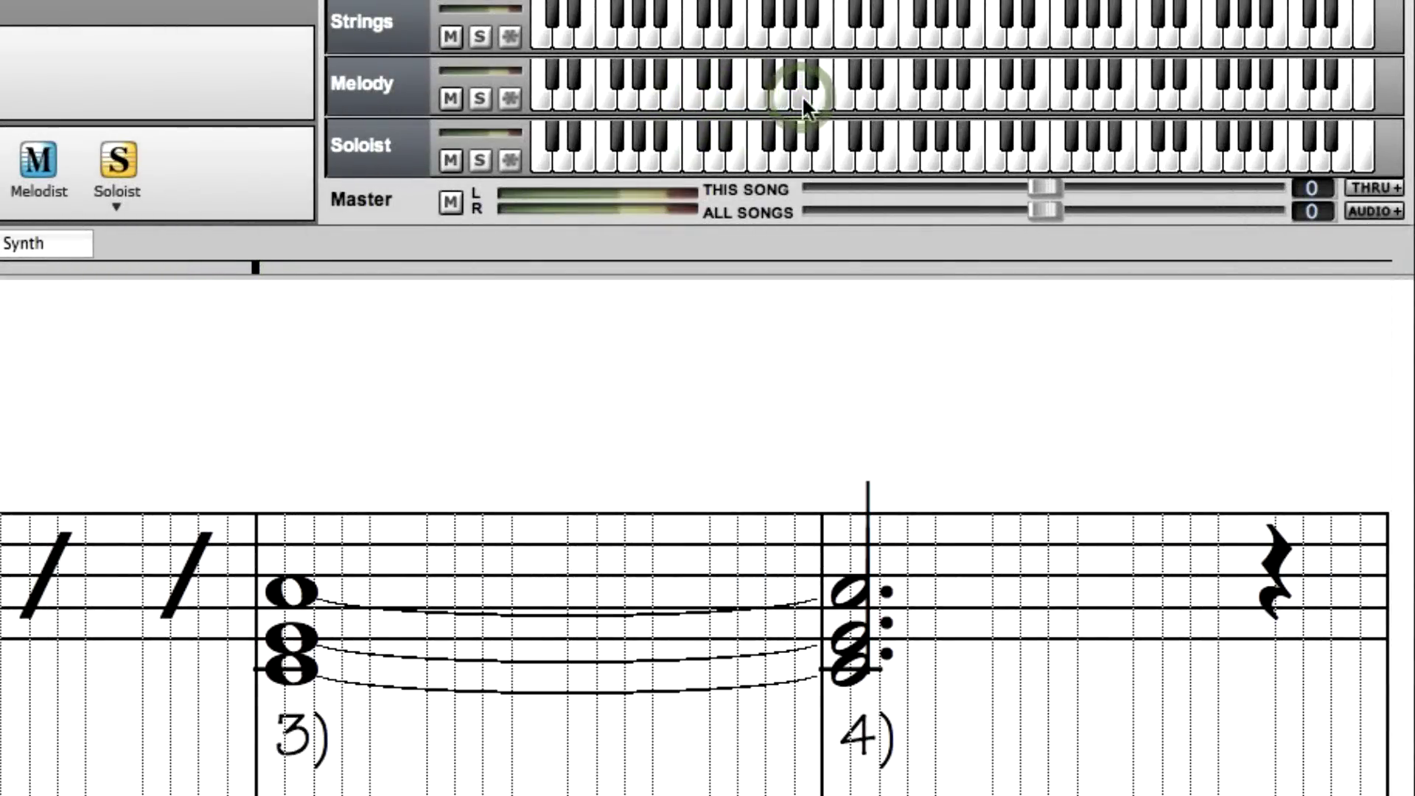
# Move the timeline position further into the song and enter two more notes with the Melody track's on-screen keyboard.
pyautogui.click(574, 268)
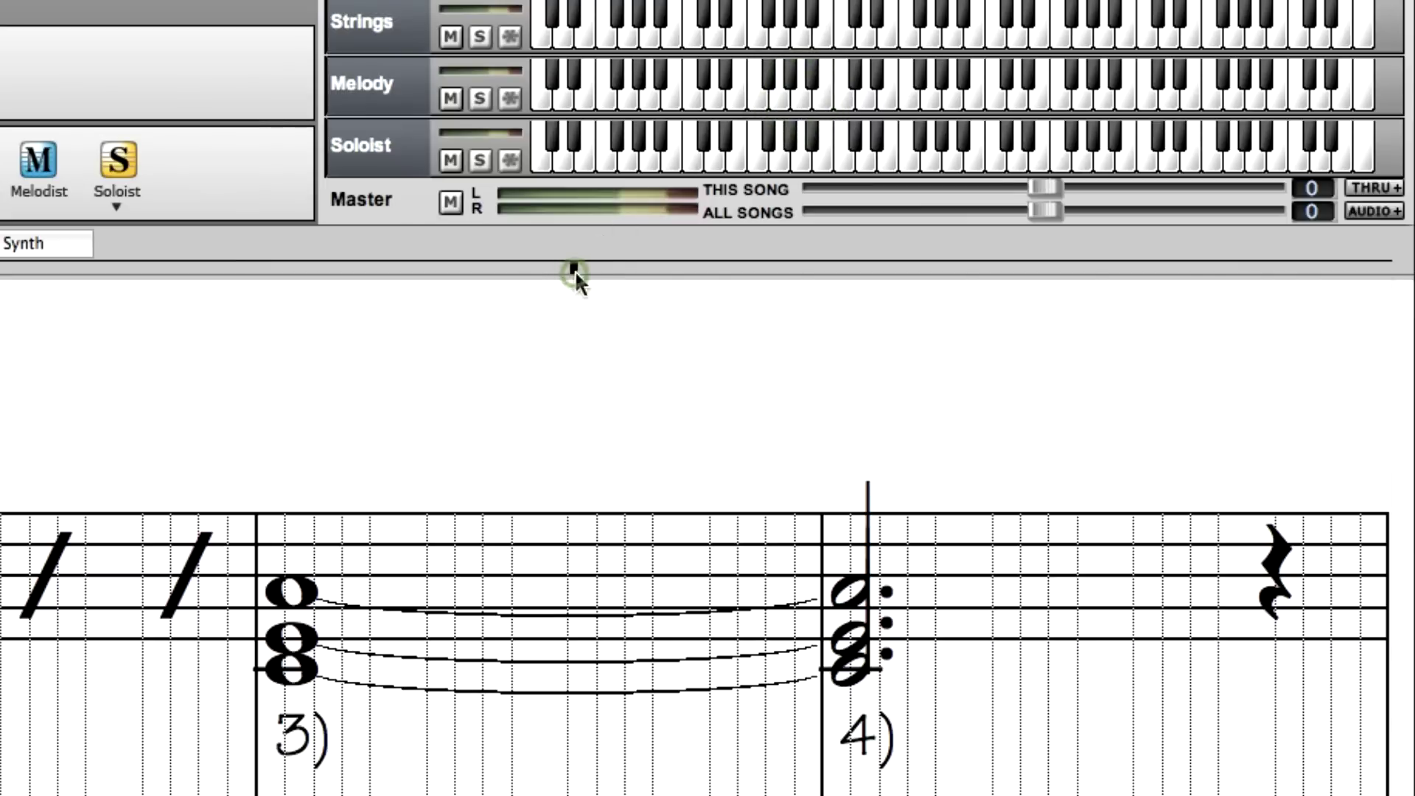
pyautogui.click(850, 103)
pyautogui.click(793, 109)
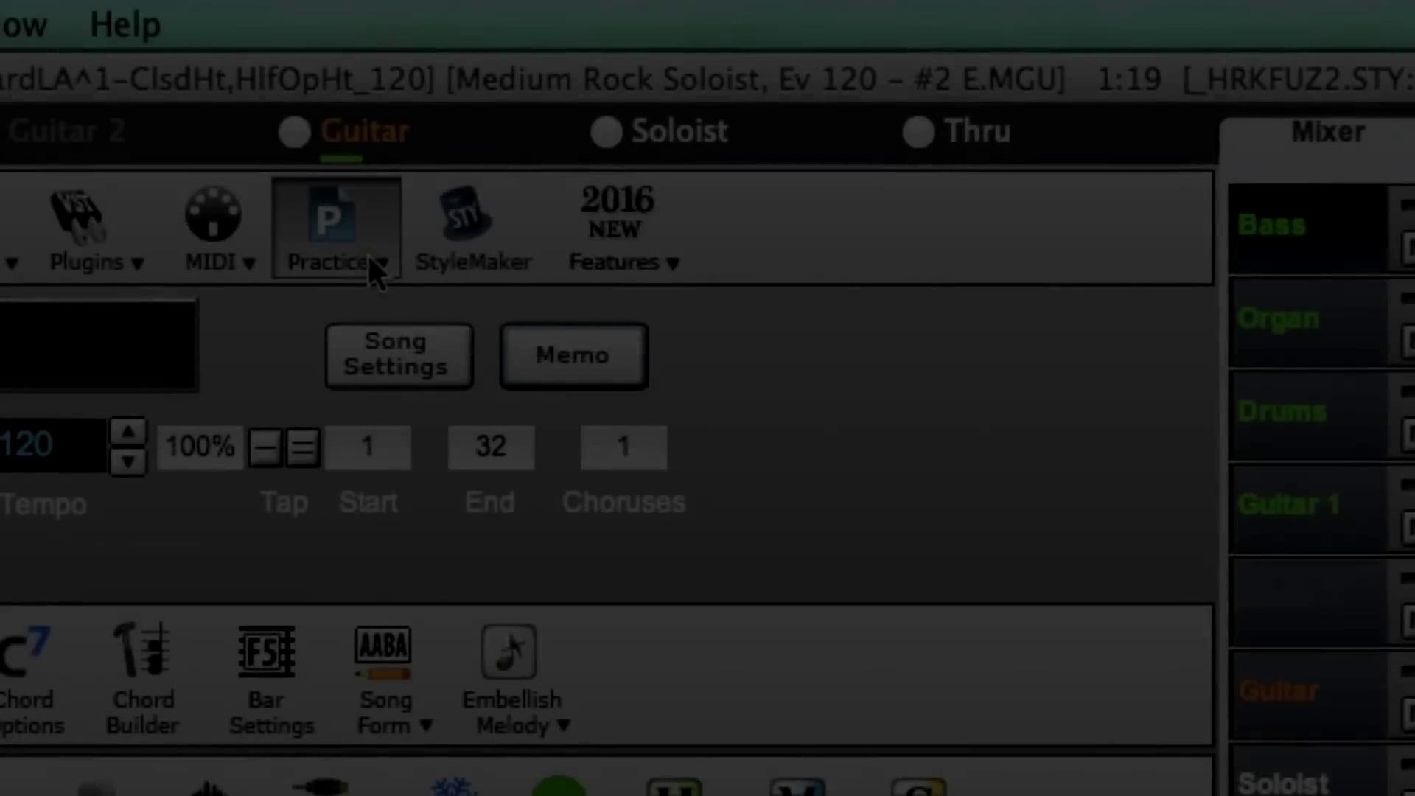
# Open the Woodshed tempo practice settings, and lower the song's tempo to 100.
pyautogui.click(367, 253)
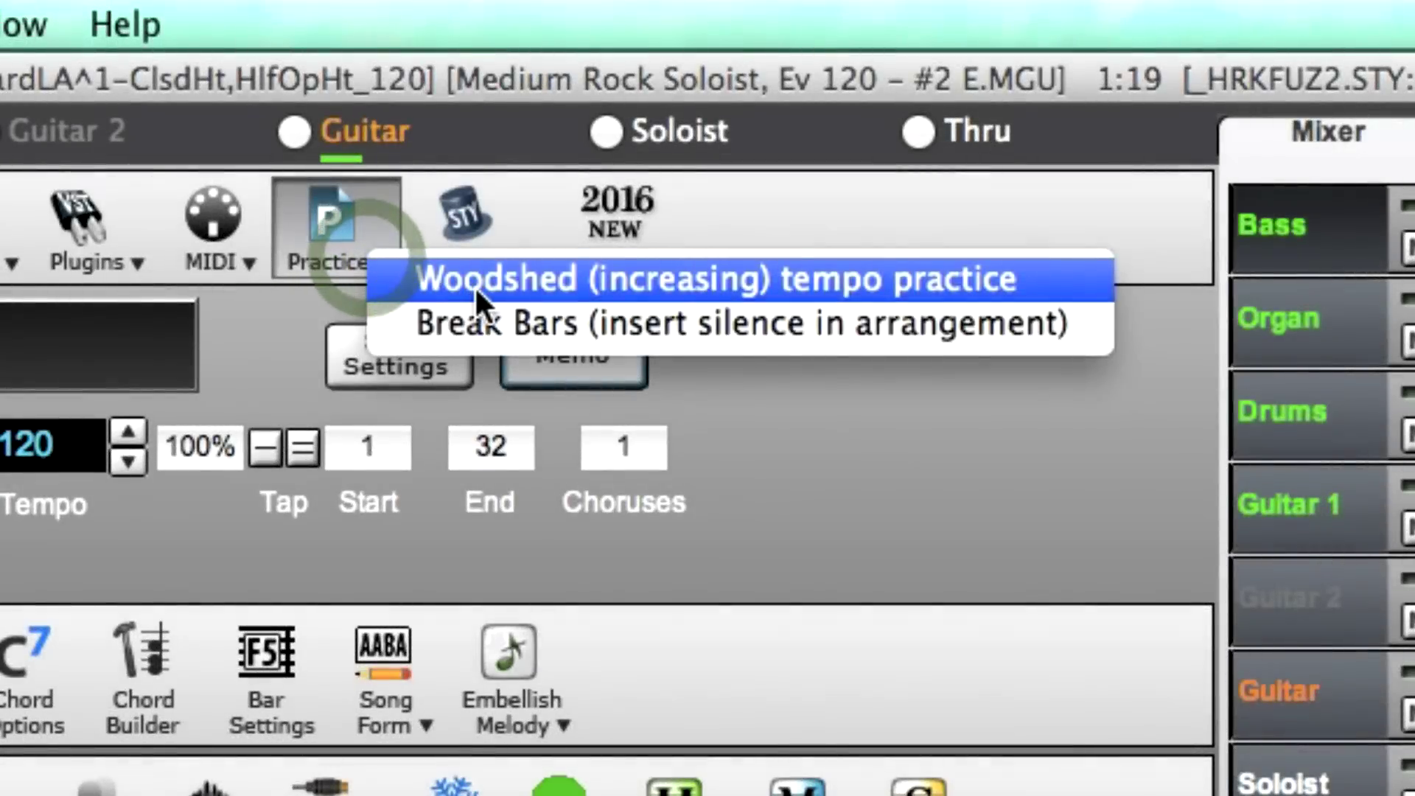
pyautogui.click(474, 285)
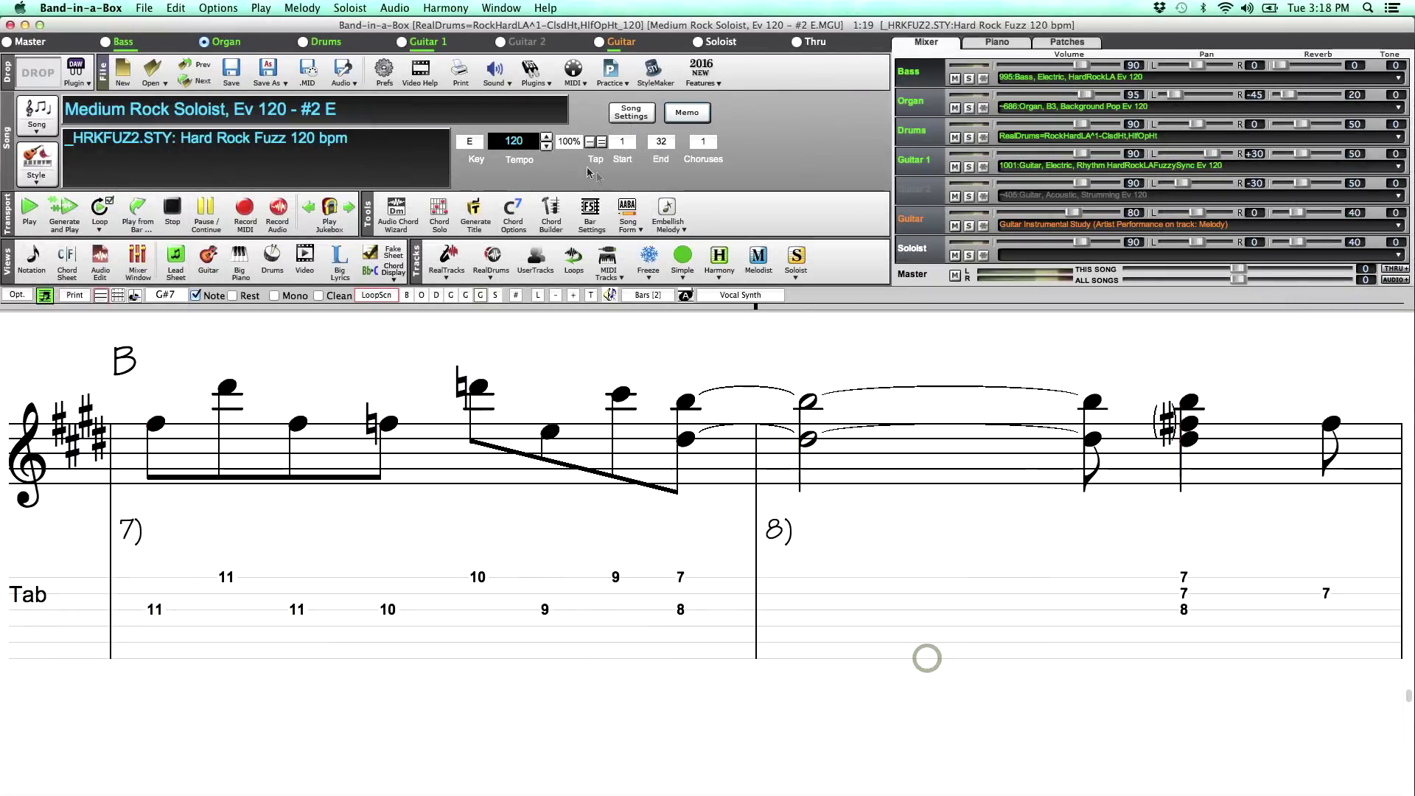
pyautogui.click(546, 145)
pyautogui.click(546, 145)
pyautogui.click(546, 146)
pyautogui.click(546, 146)
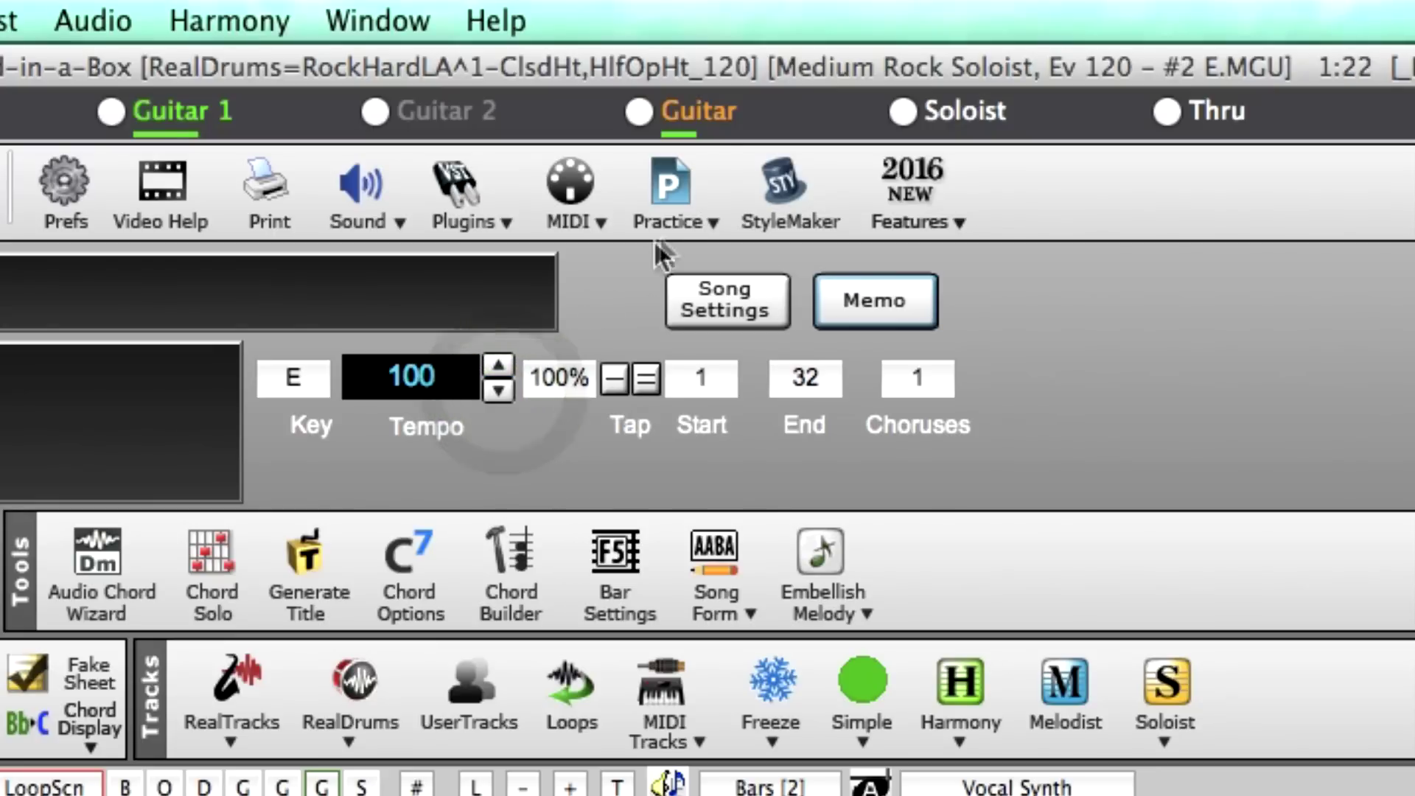
# Set a woodshed tempo increase of 4 bpm per loop, with a maximum total tempo change of 20.
pyautogui.click(677, 220)
pyautogui.click(740, 235)
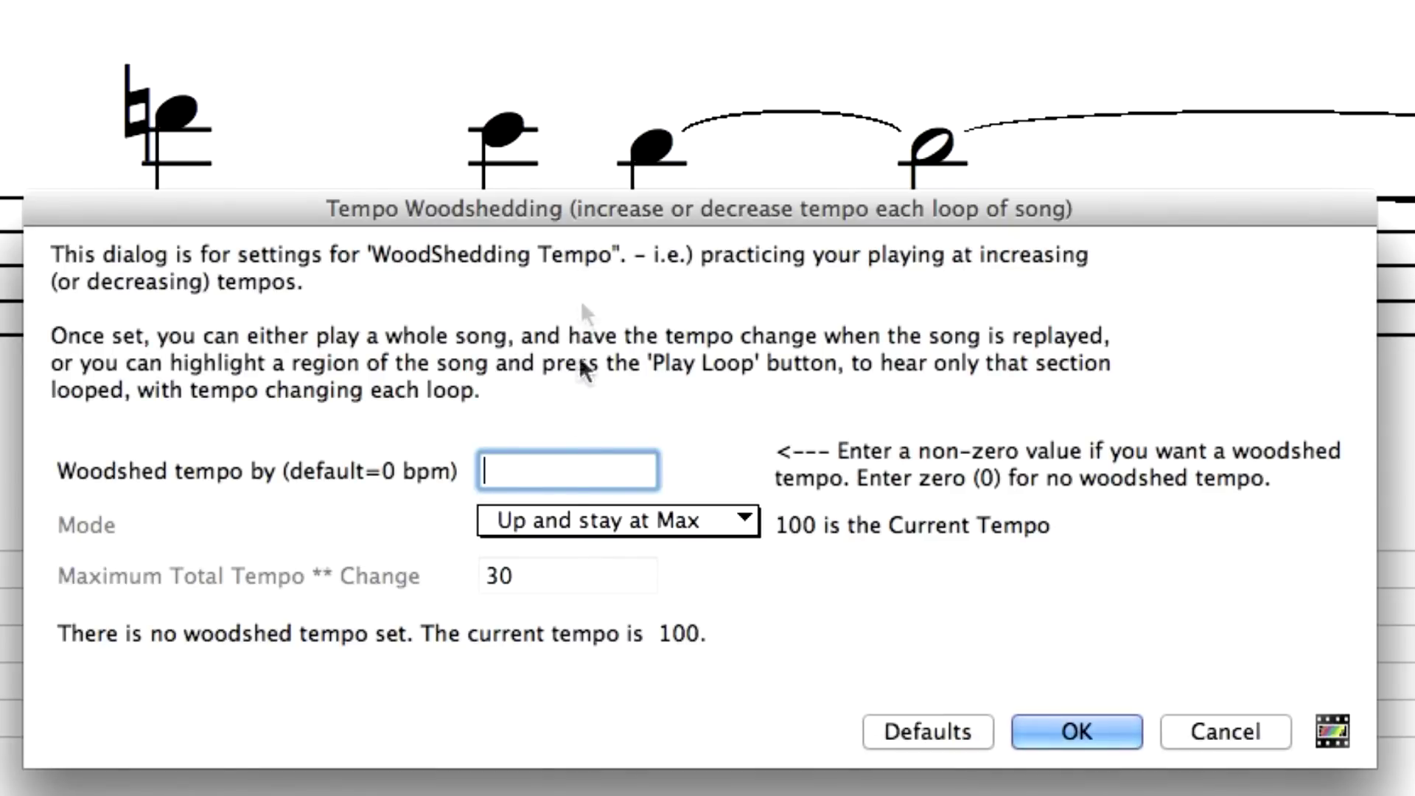
pyautogui.write('4')
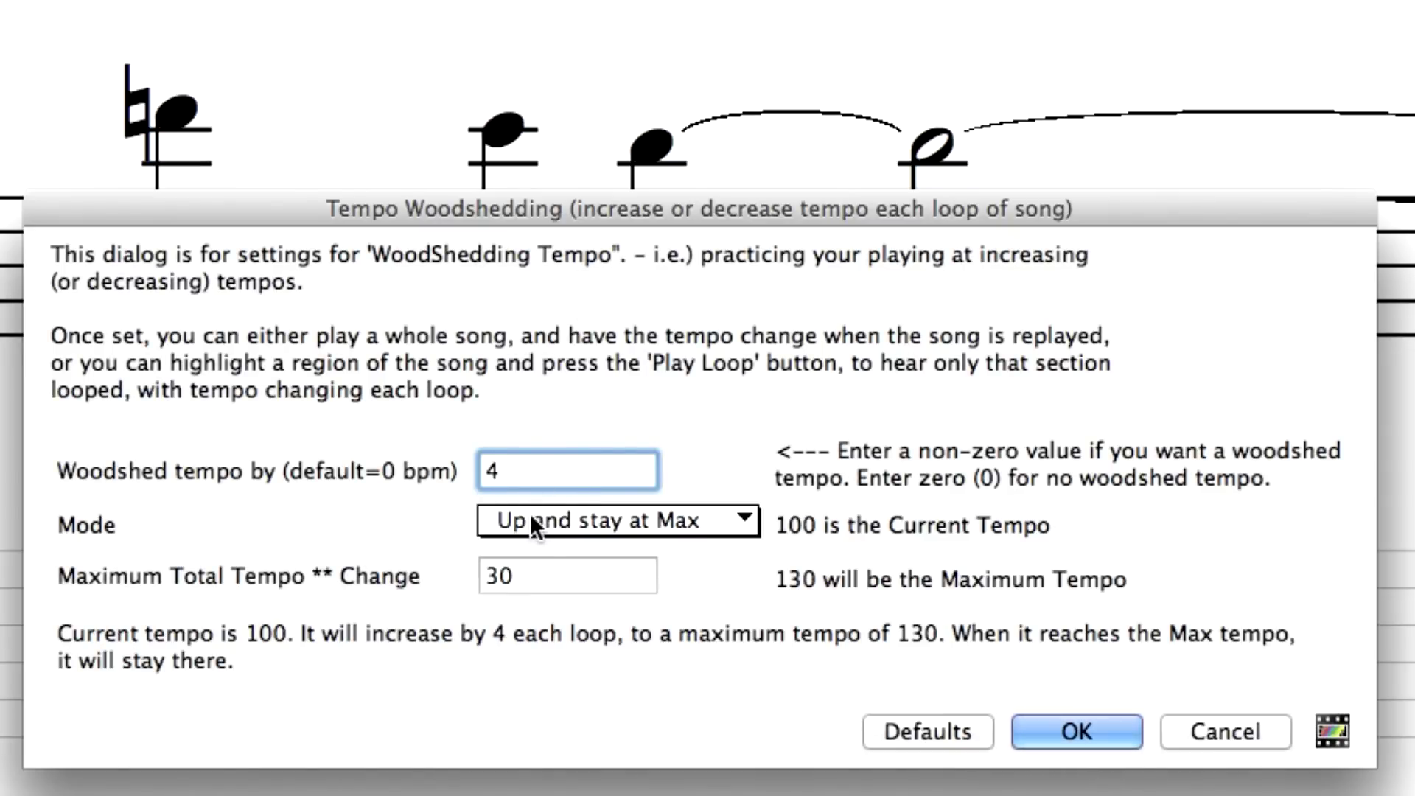
pyautogui.click(529, 580)
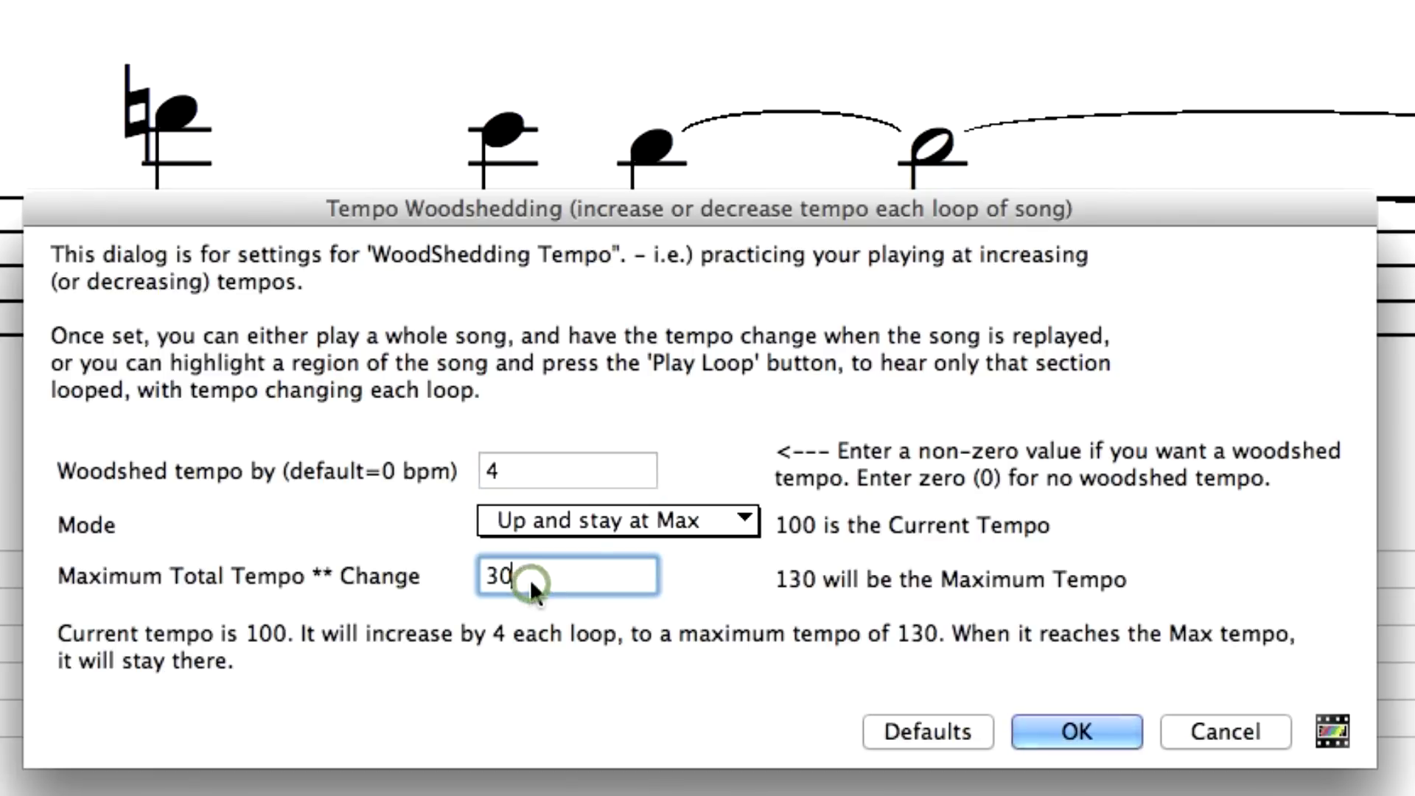
pyautogui.press('BackSpace')
pyautogui.press('BackSpace')
pyautogui.write('20')
pyautogui.click(1073, 737)
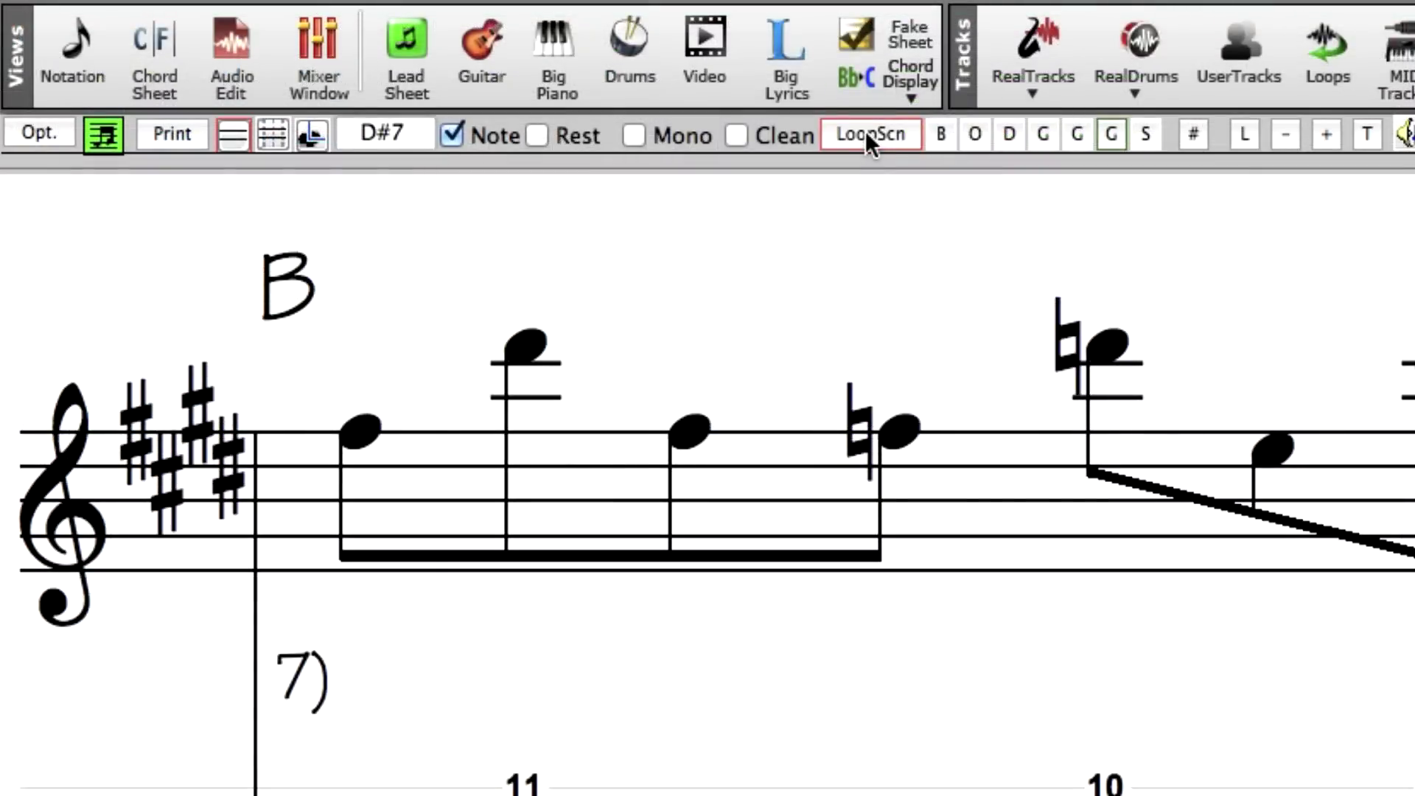
# Toggle screen looping for the notation screen that starts at bar 7.
pyautogui.click(375, 295)
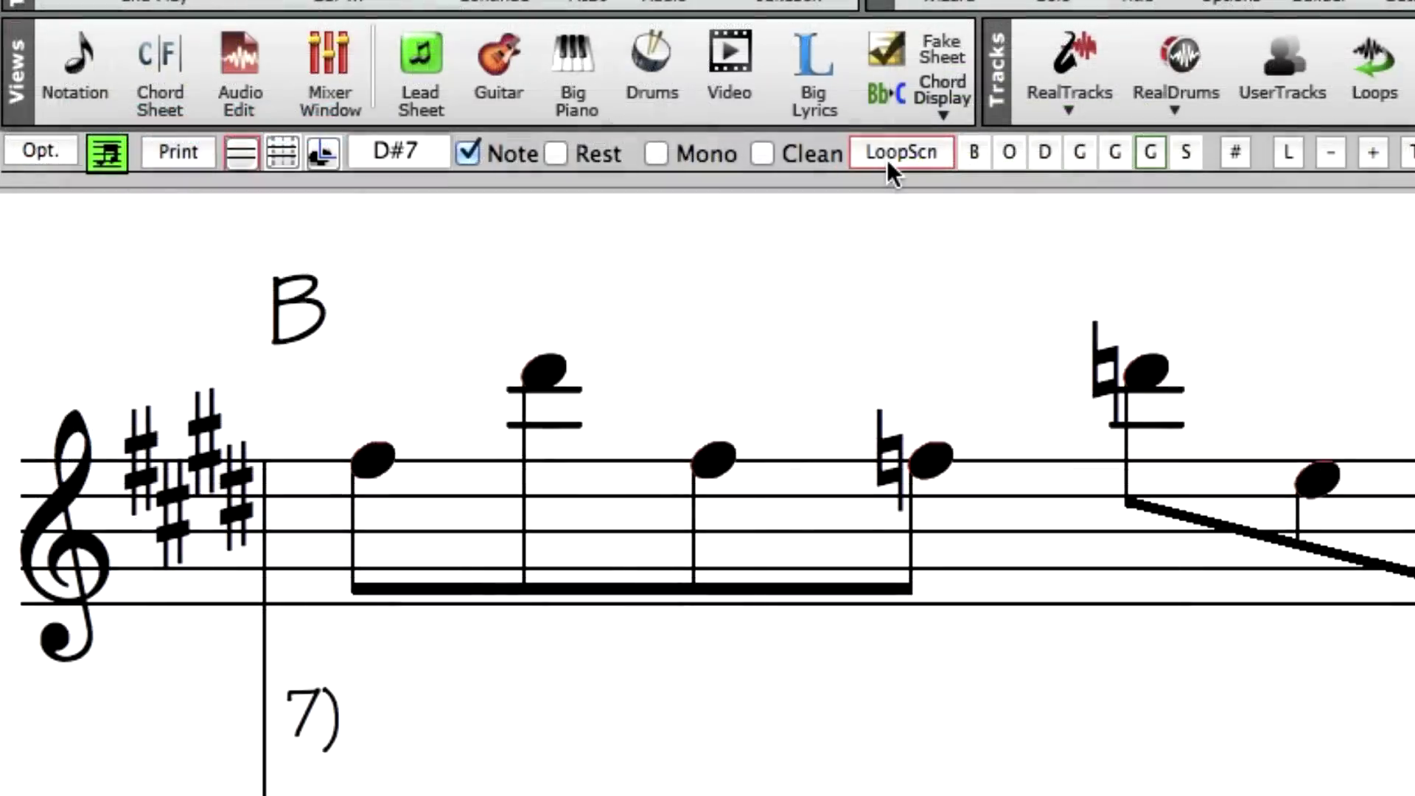
pyautogui.click(891, 159)
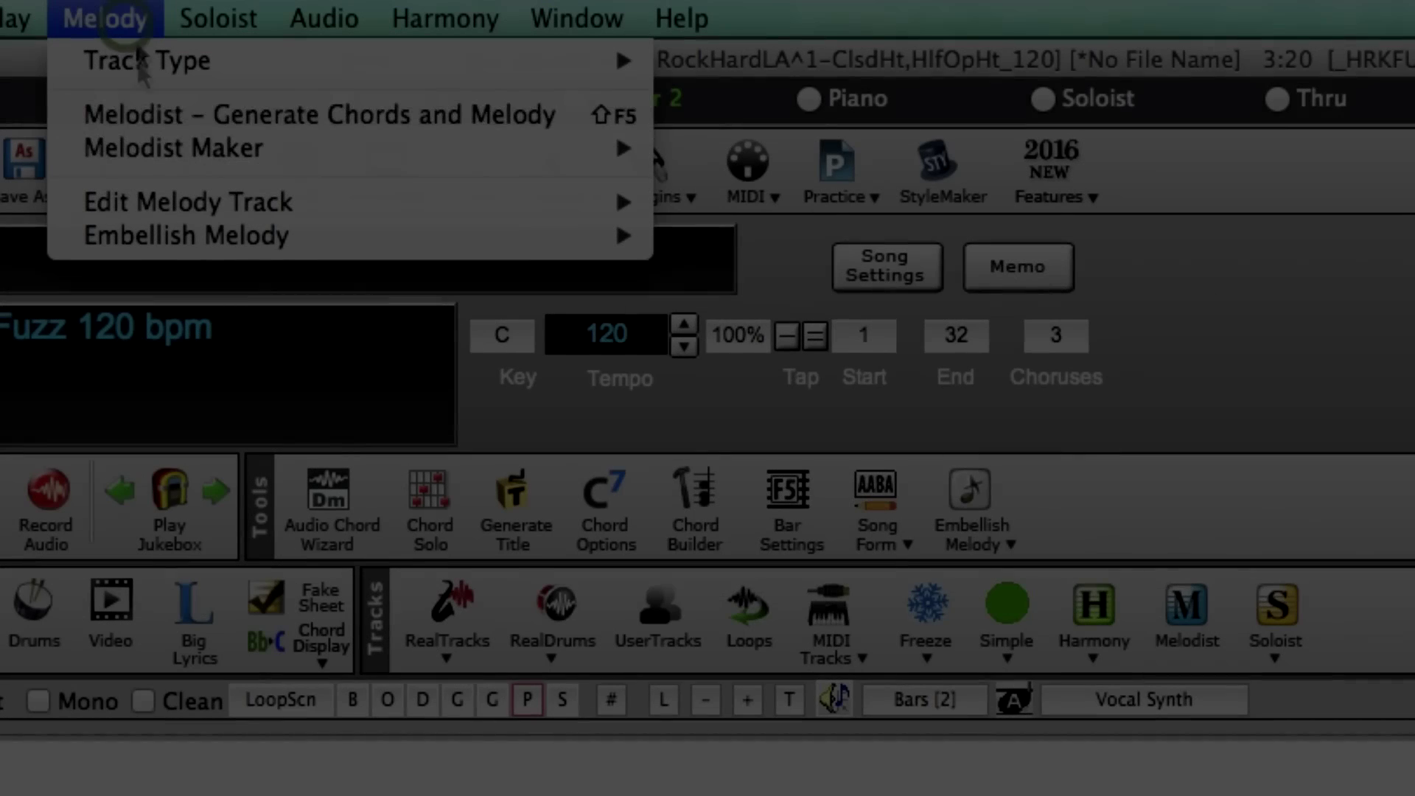
# Add legato to the Melody track, avoiding the next note by at least 5 ticks.
pyautogui.moveTo(453, 91)
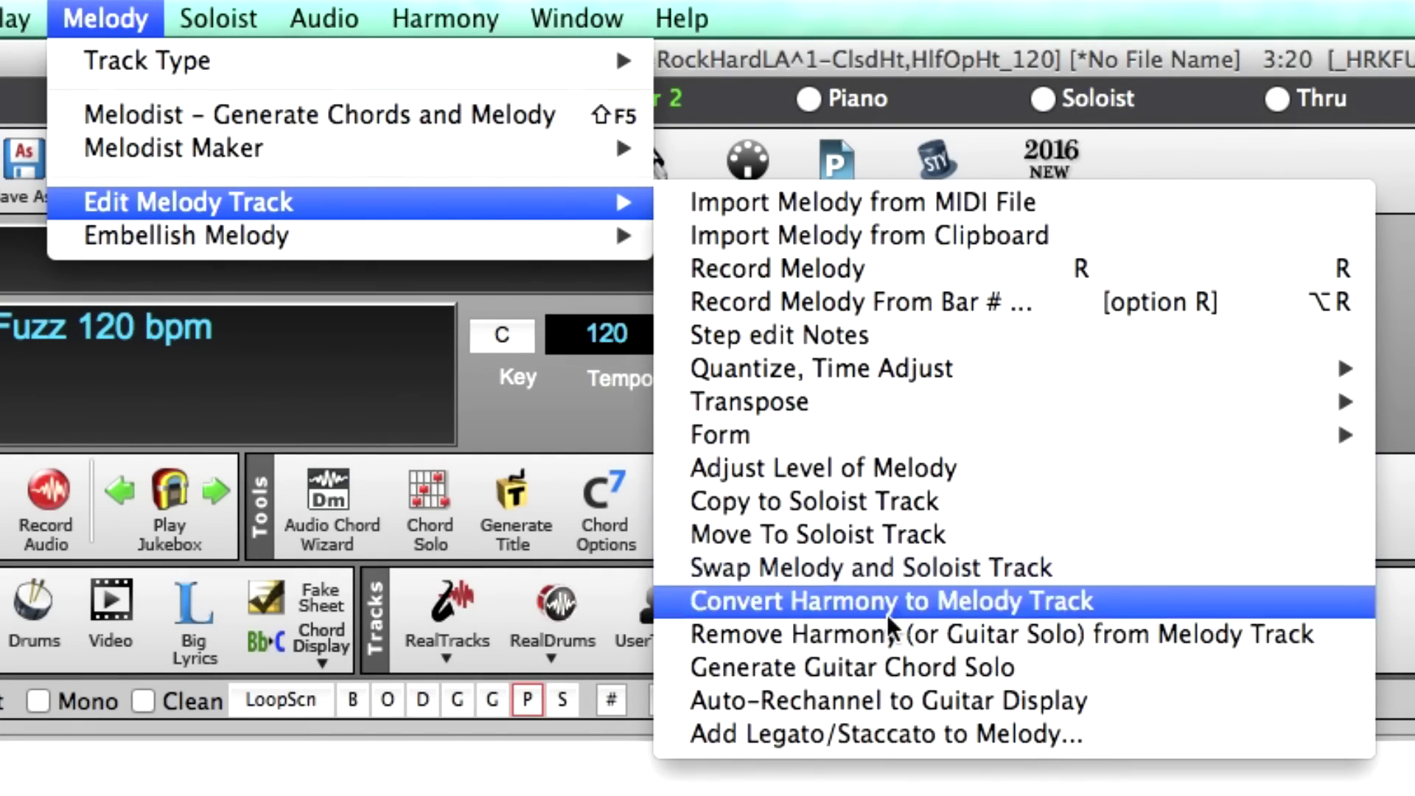
pyautogui.click(881, 733)
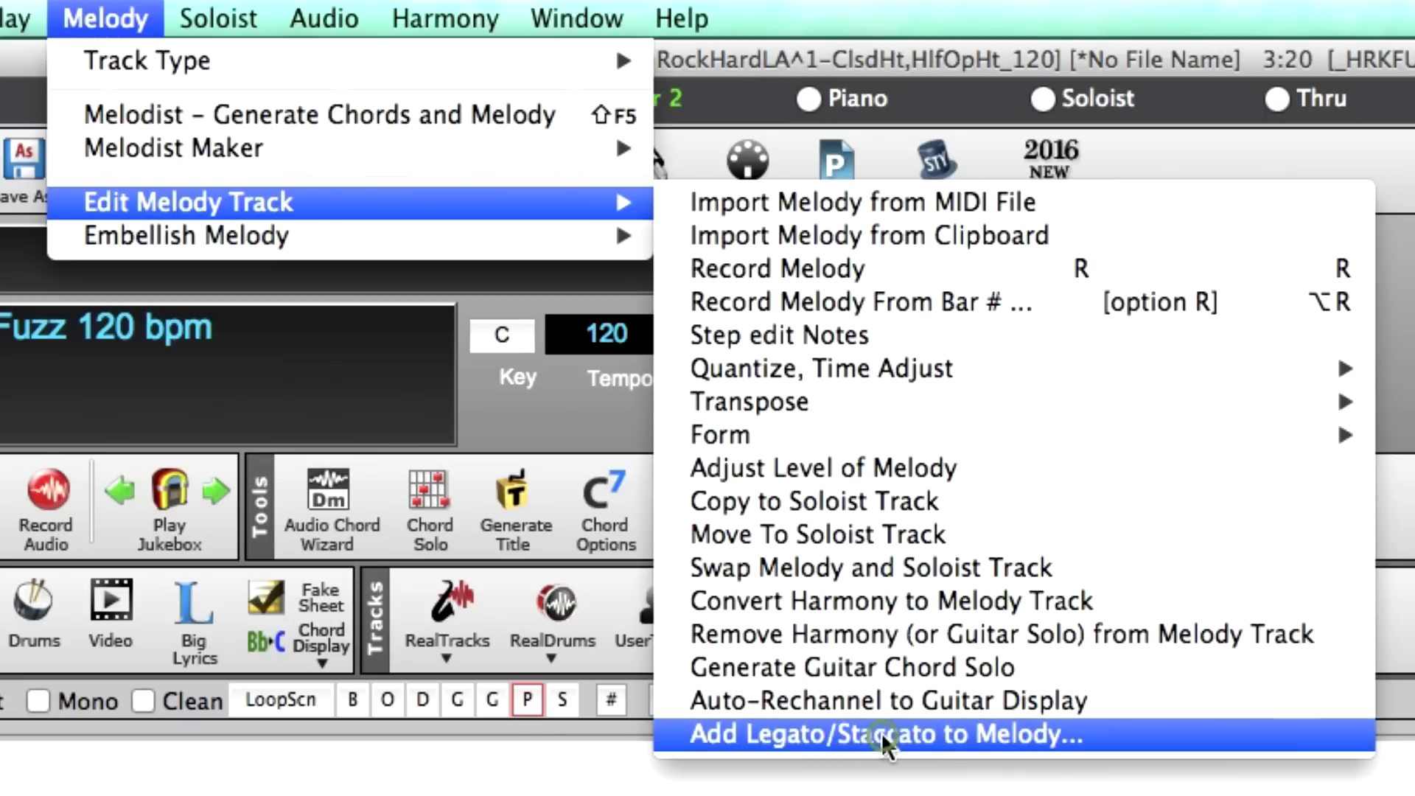
pyautogui.press('Return')
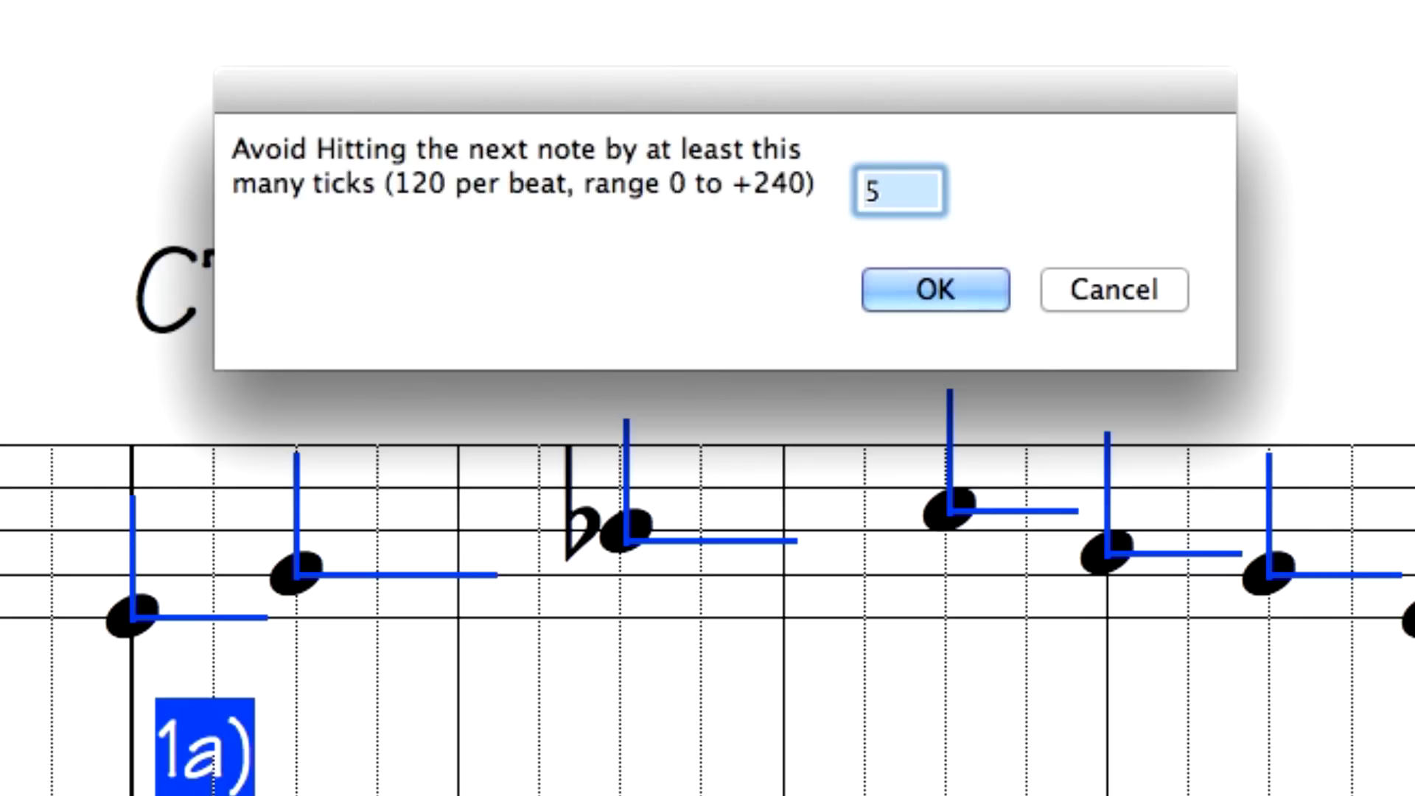
pyautogui.press('Return')
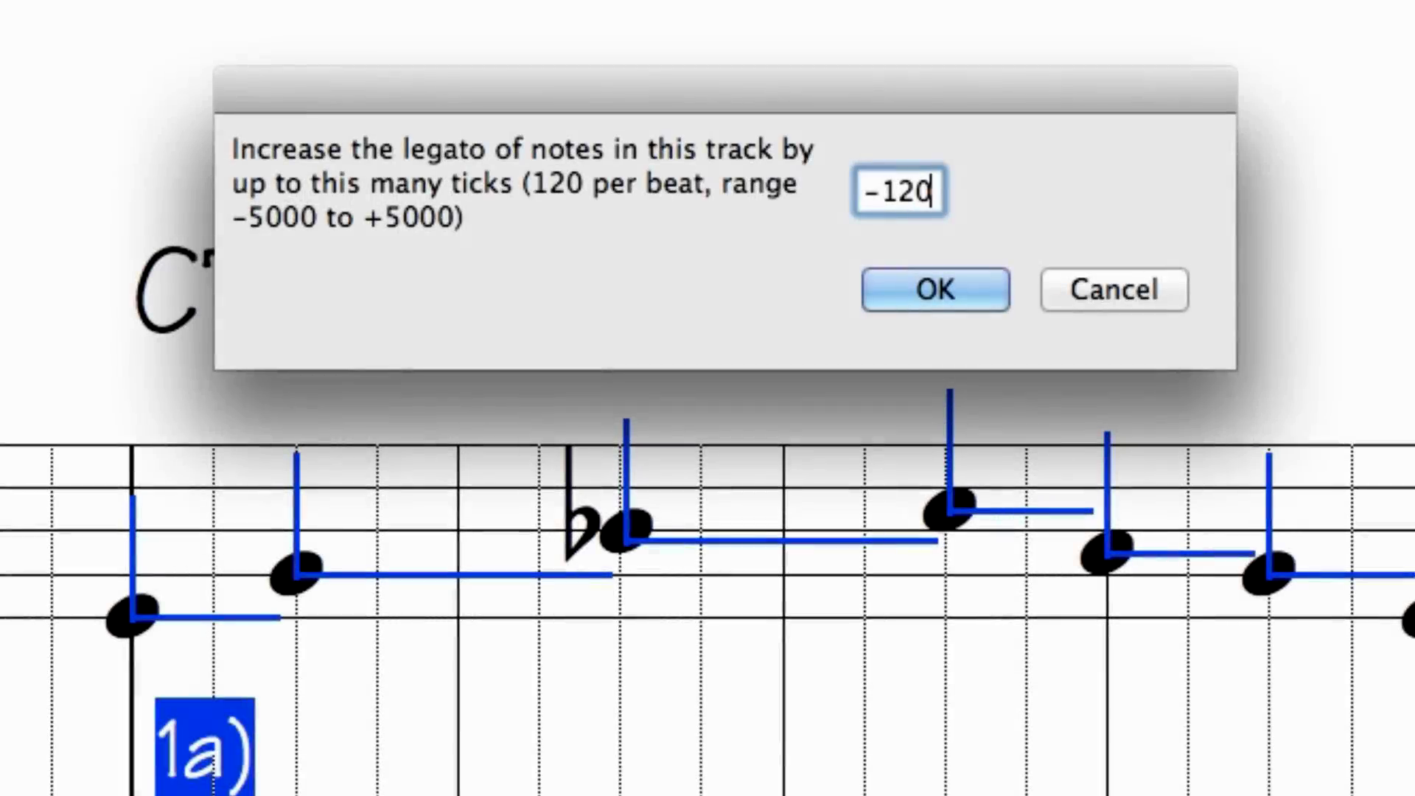
# Make the melody staccato with a legato change of -120 ticks and a preserved minimum note duration of 6 ticks.
pyautogui.press('Return')
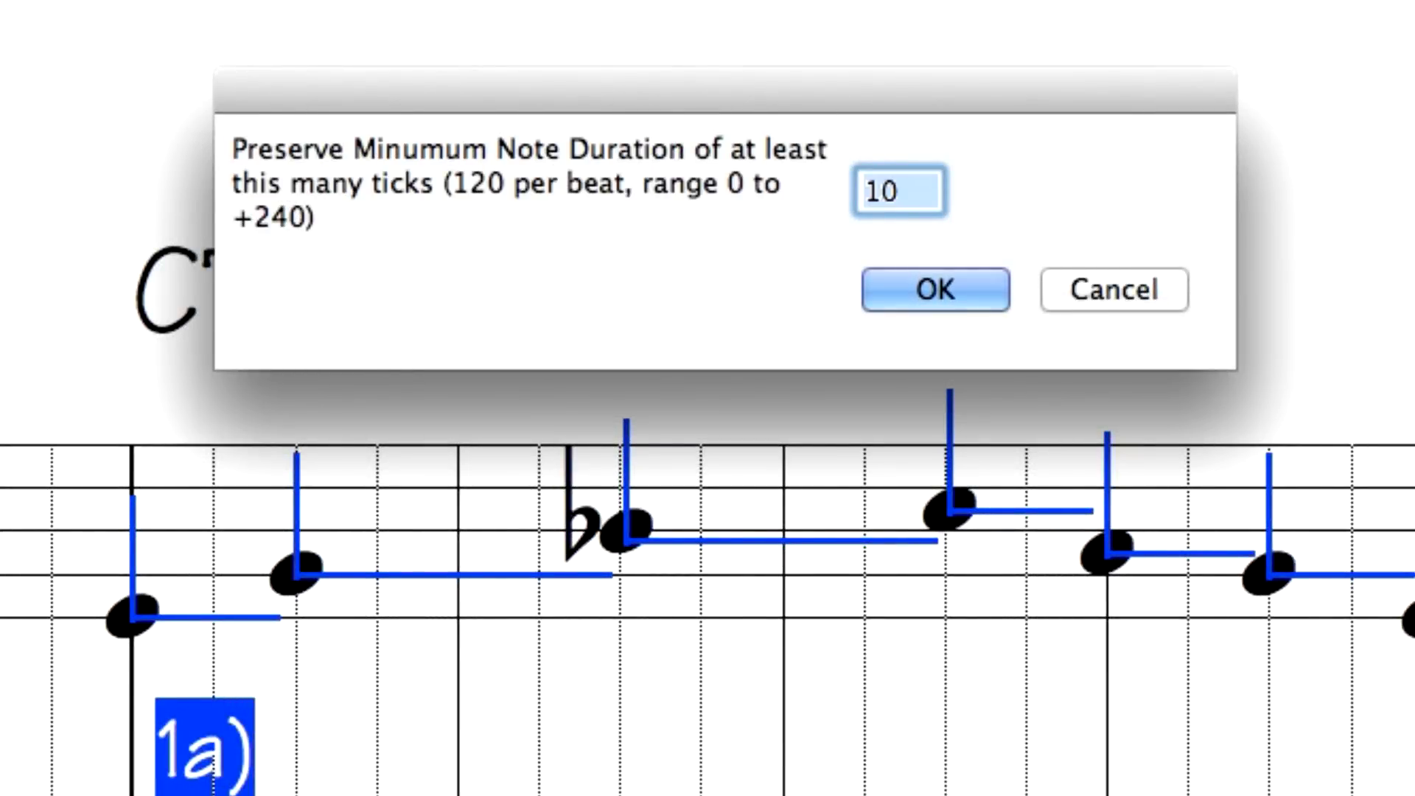
pyautogui.write('6')
pyautogui.press('Return')
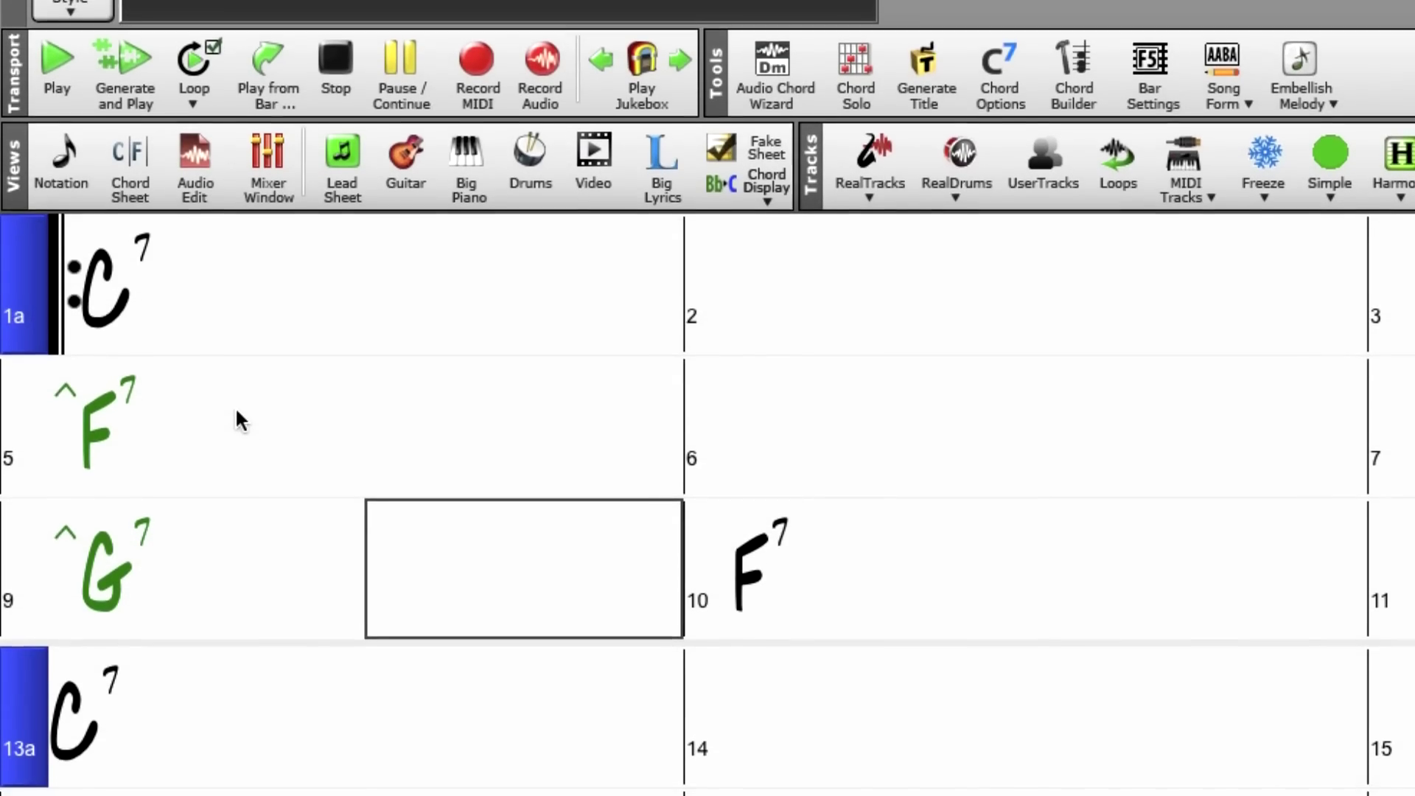
# Change the chord at bar 10 of the chord sheet to a pushed F7, entered as ^F7.
pyautogui.press('Right')
pyautogui.write('^F7')
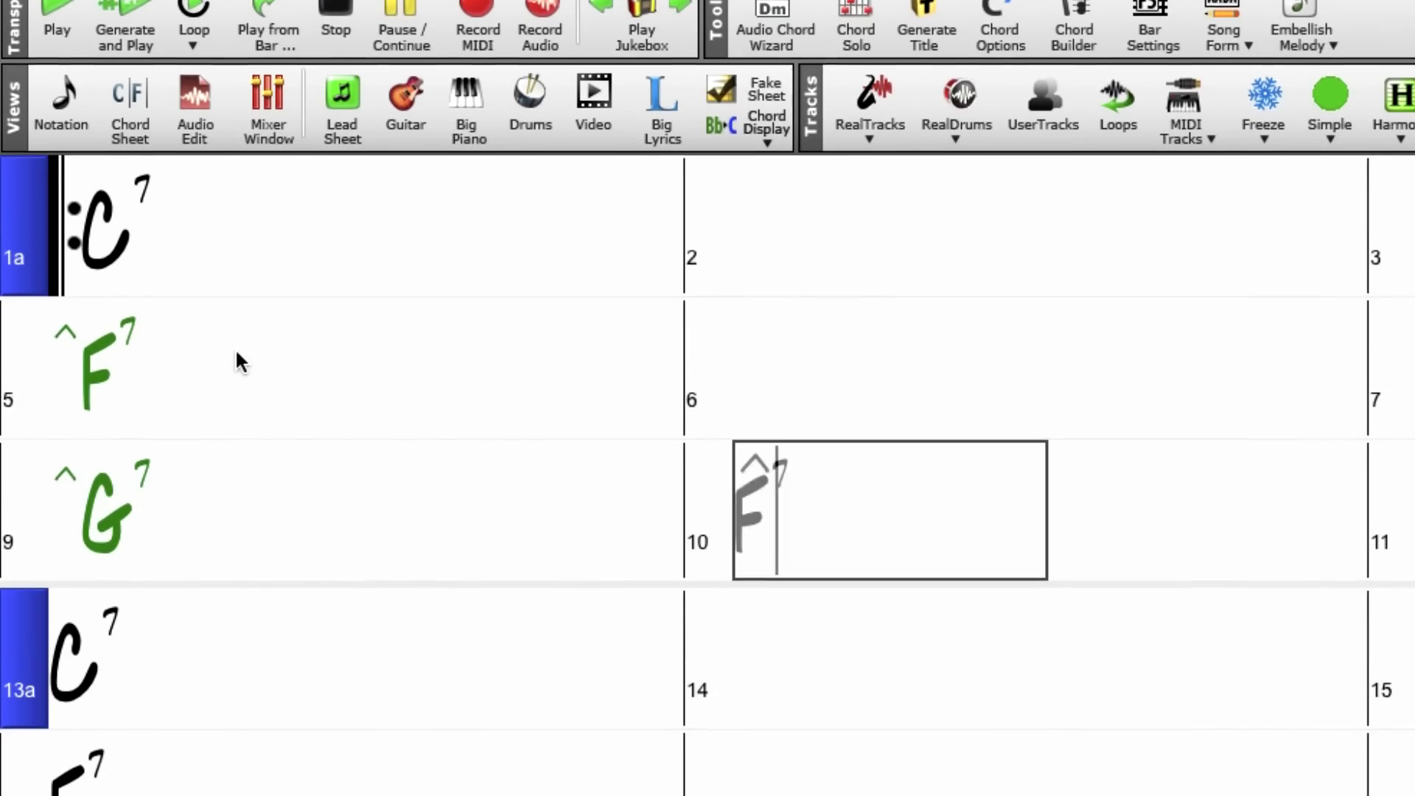
pyautogui.press('Return')
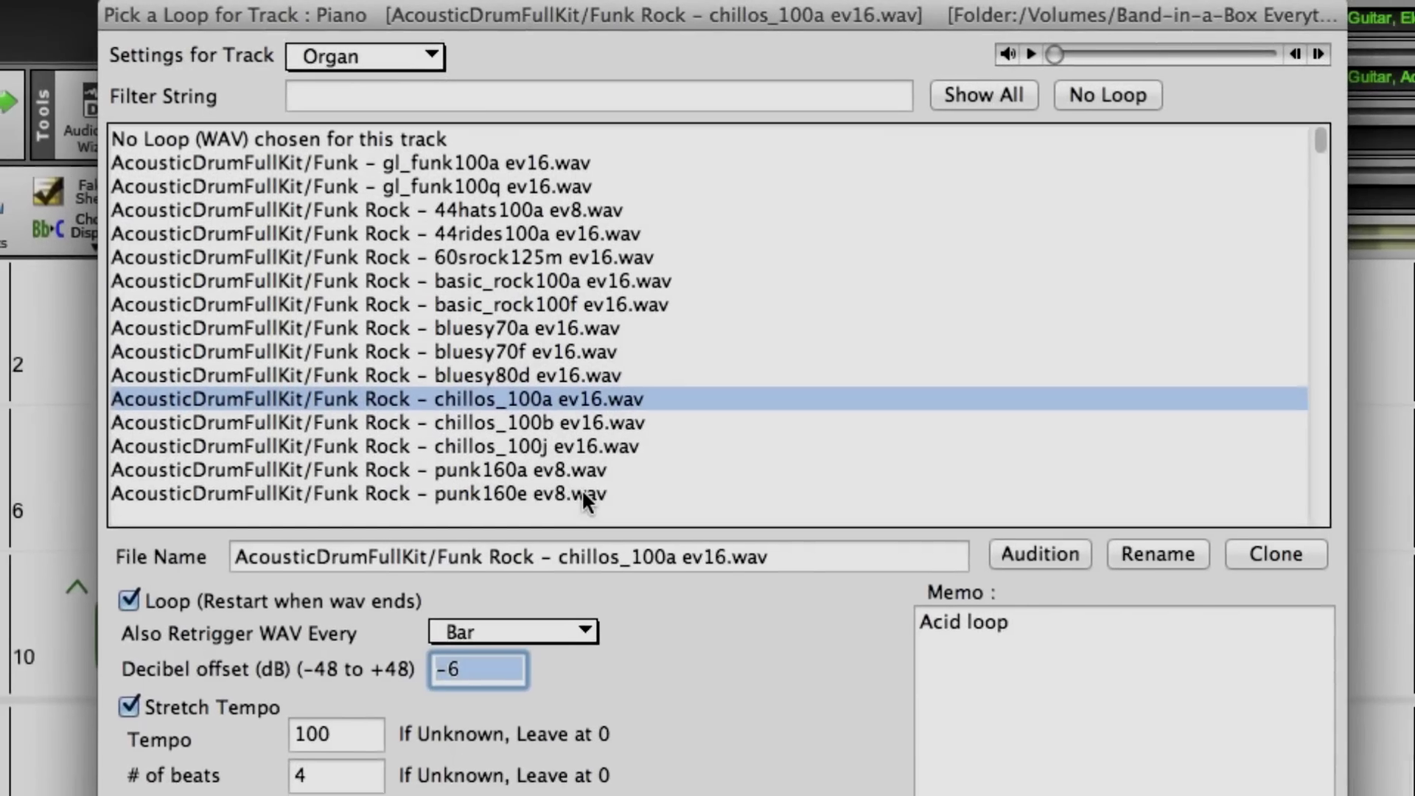
# Choose the loop "AcousticDrumFullKit/Funk Rock - punk160e ev8.wav" for the track in the loop picker.
pyautogui.click(590, 499)
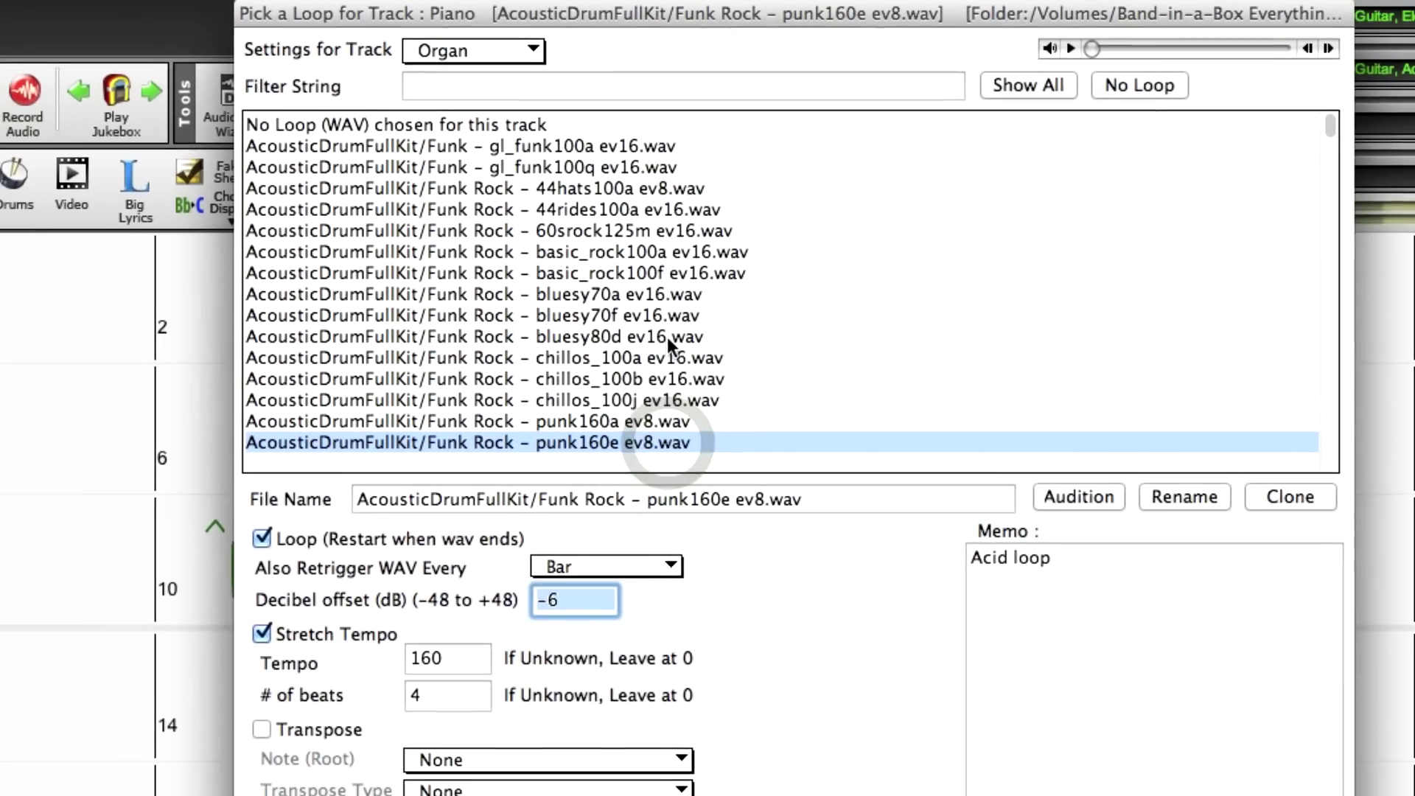